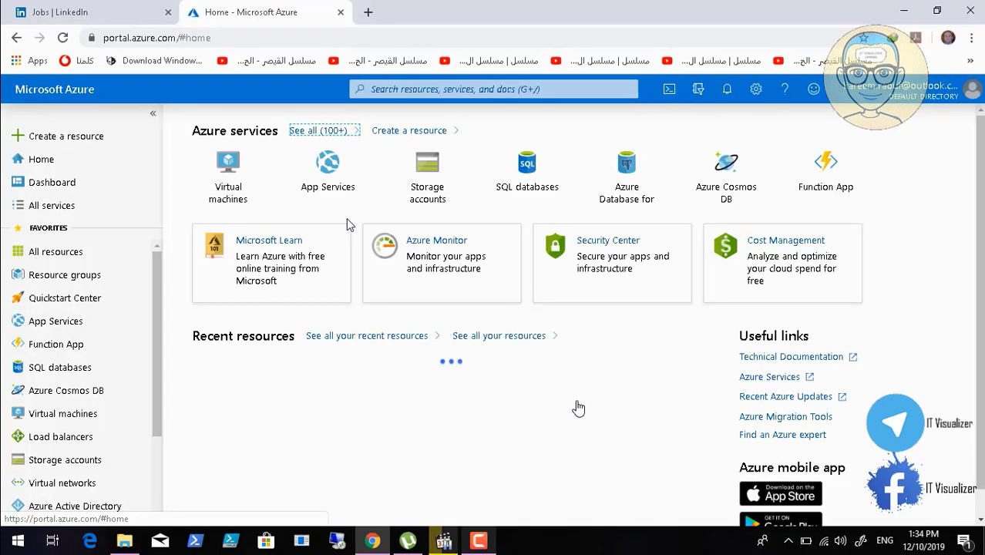
Check the portal notifications, then start the DCMARVEL01 virtual machine from the virtual machines list
left_click(725, 90)
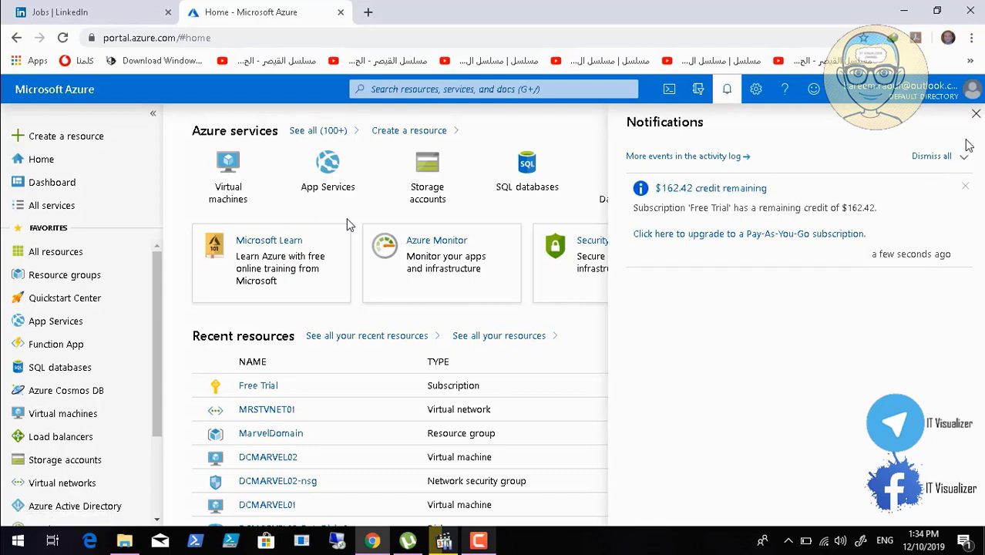
left_click(975, 114)
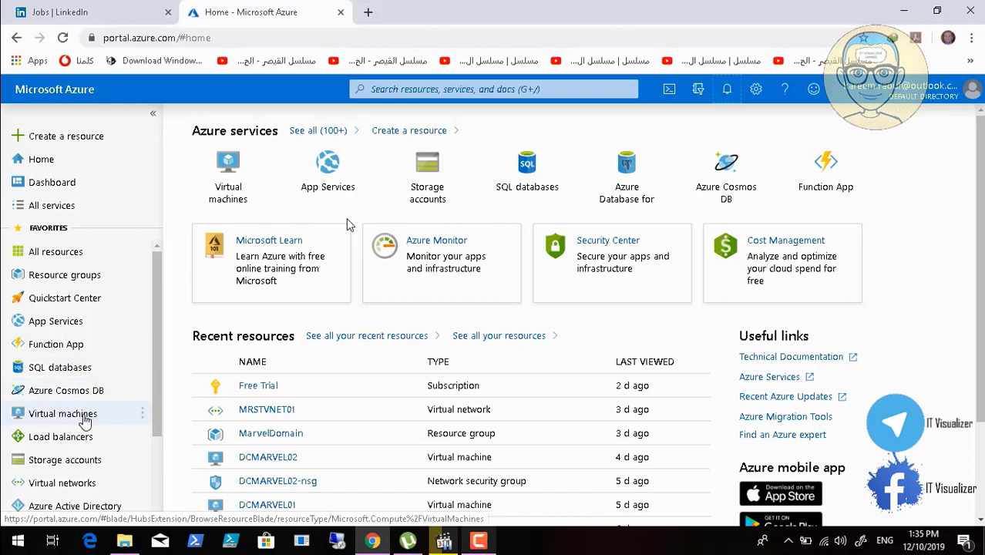
left_click(77, 416)
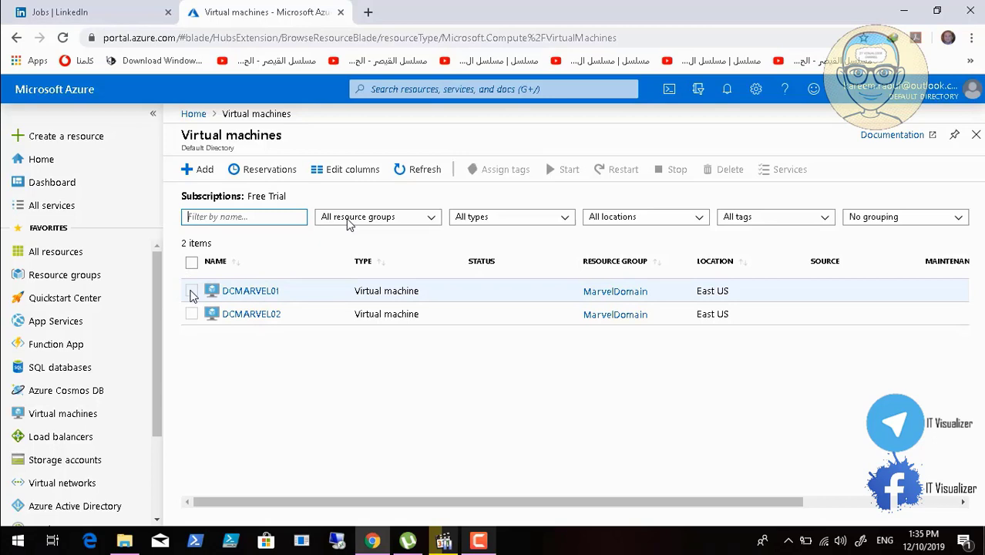
left_click(192, 291)
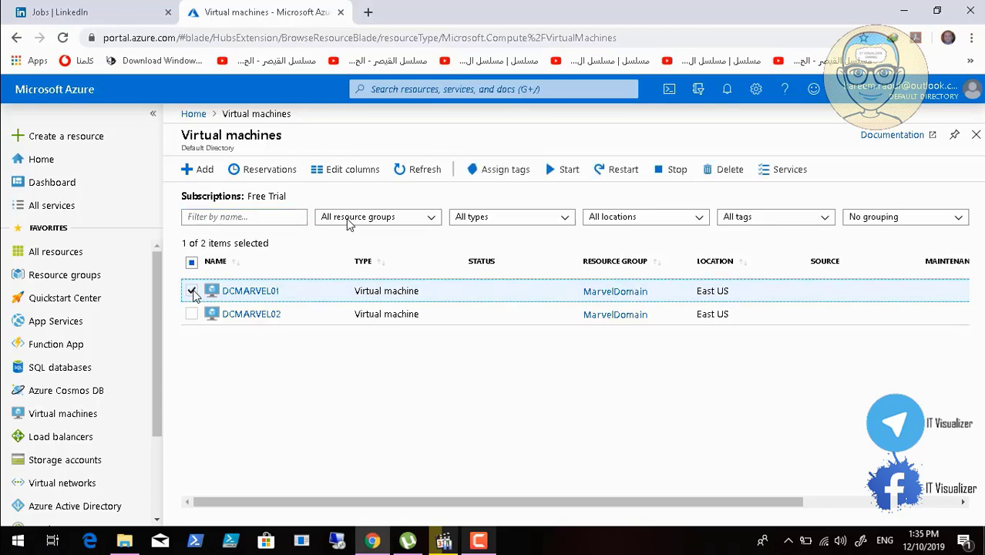
left_click(568, 168)
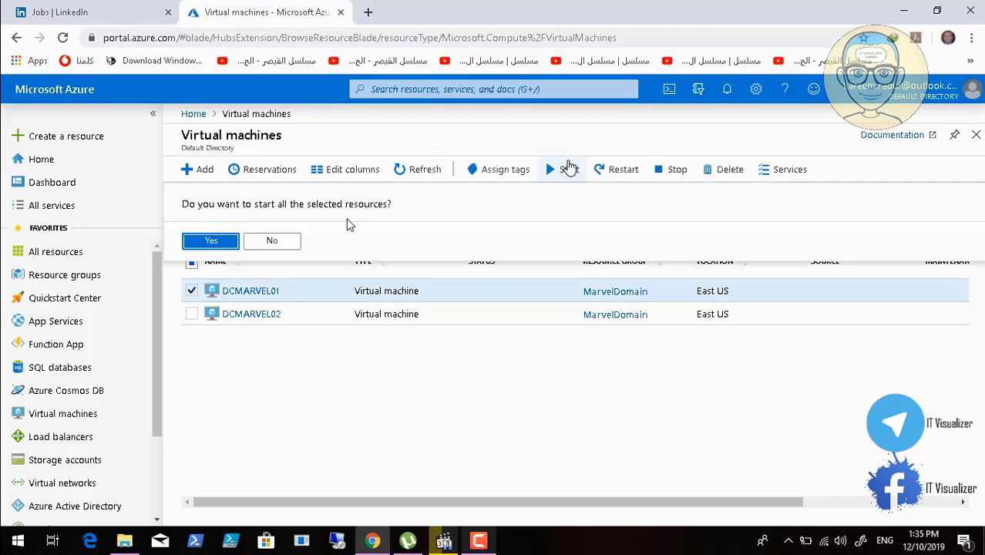
left_click(202, 243)
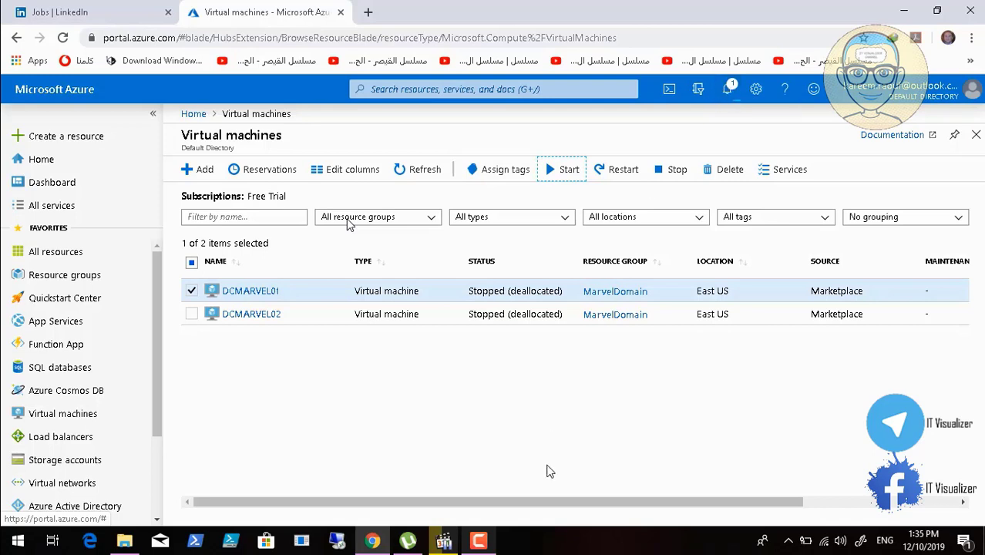
Check the progress of DCMARVEL01's start command in the notifications, and return to the virtual machines list
left_click(727, 89)
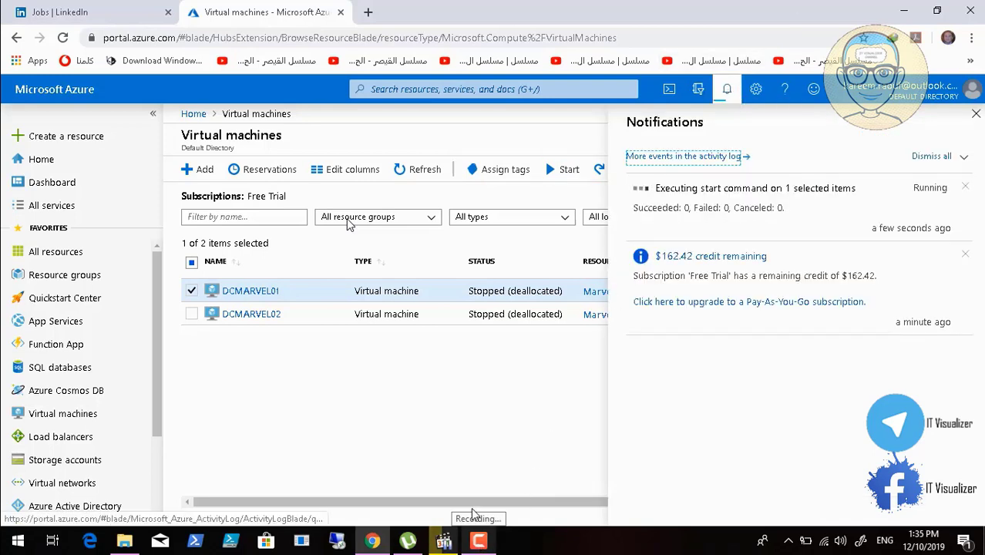
left_click(480, 541)
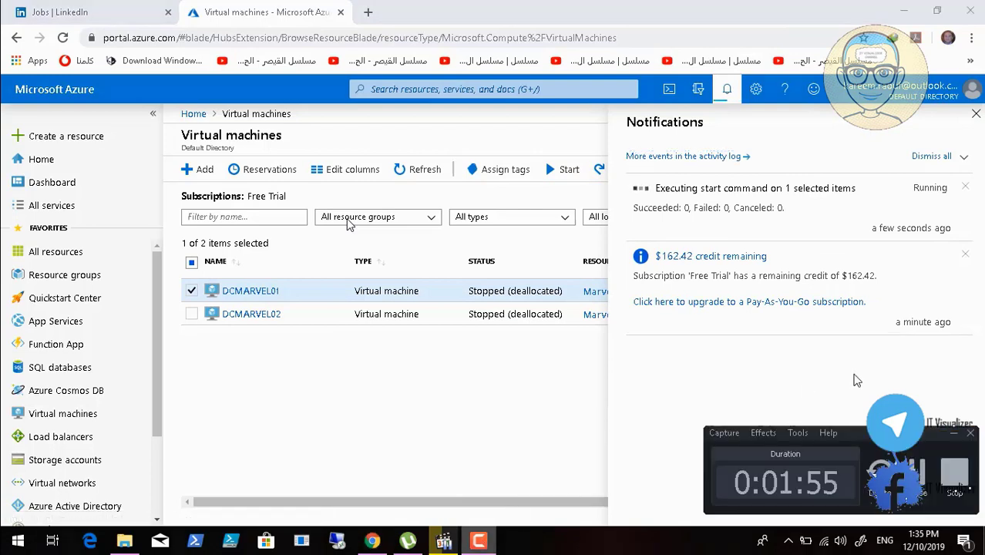
left_click(923, 493)
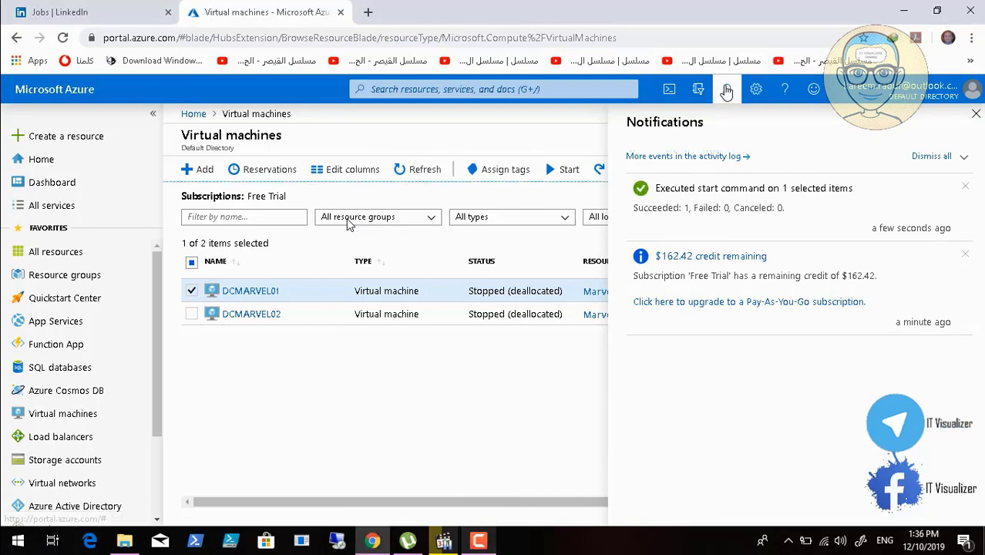
left_click(727, 88)
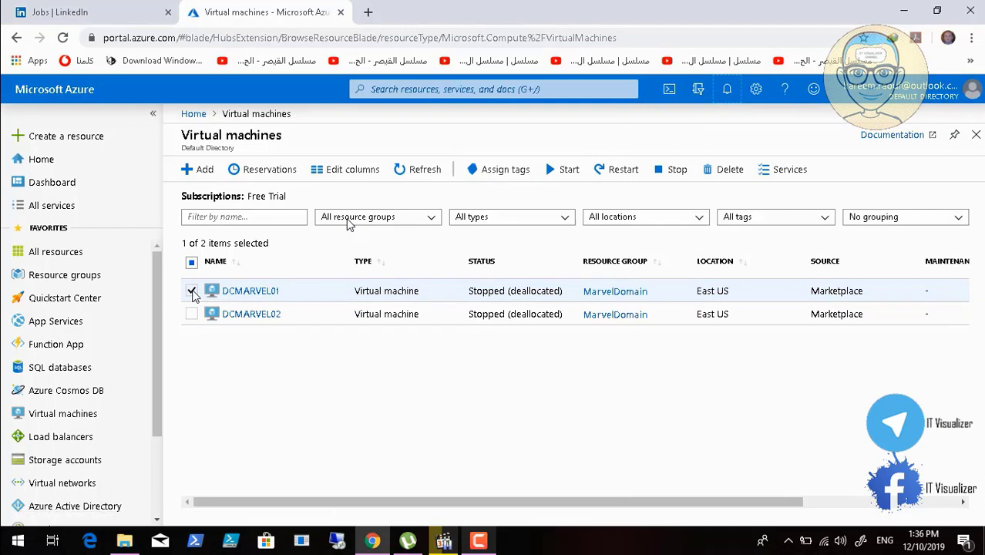
Select only the DCMARVEL02 virtual machine and start it
left_click(192, 315)
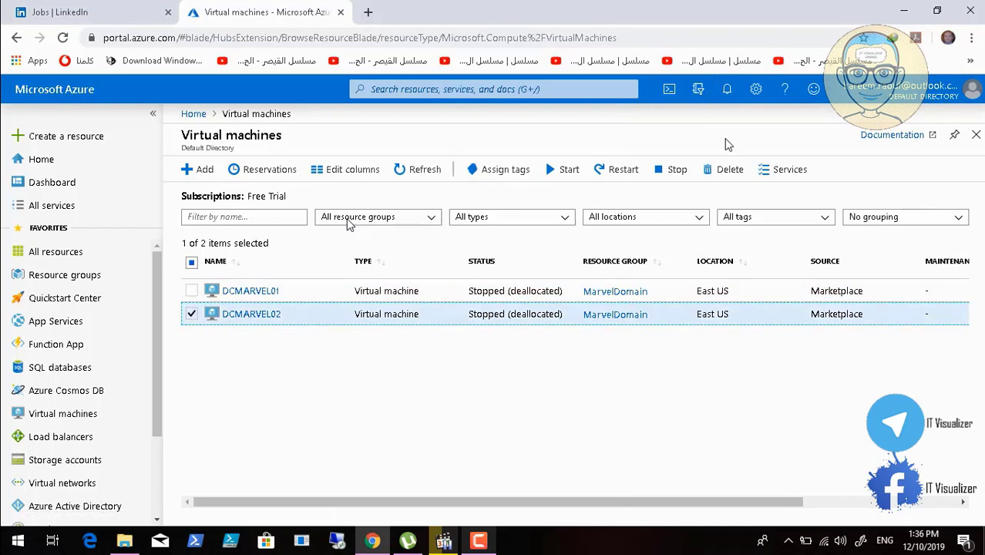
left_click(564, 171)
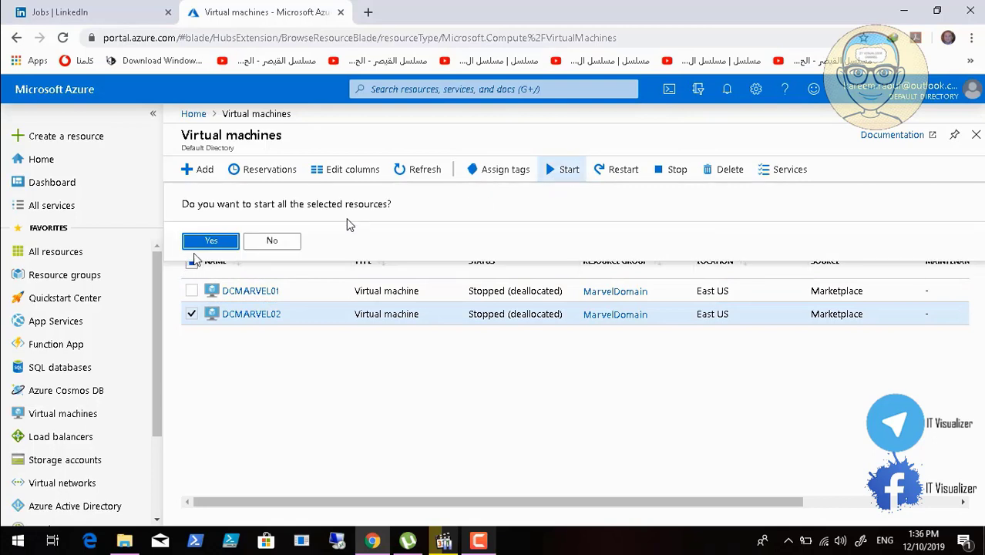
left_click(211, 243)
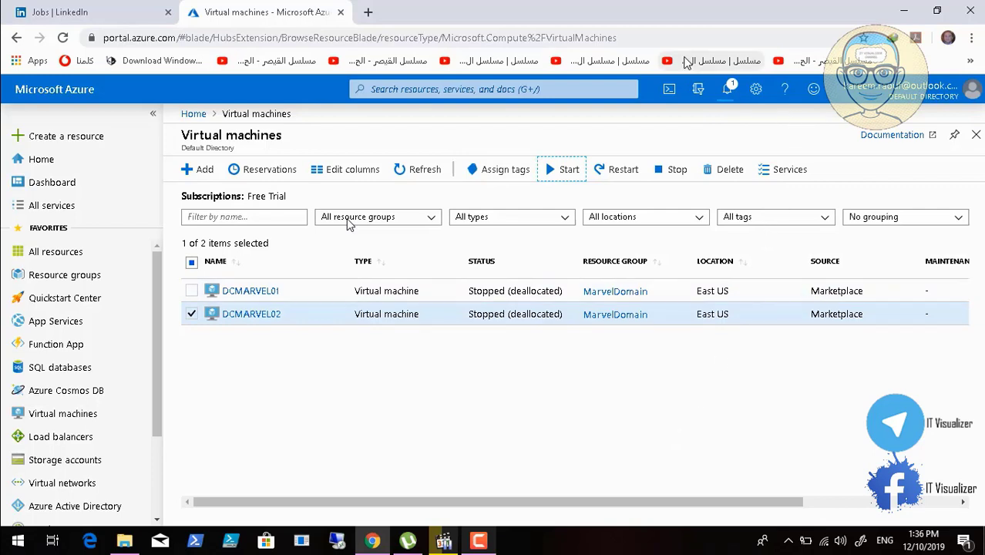
Check the progress of DCMARVEL02's start command in the notifications, and close them again
left_click(729, 89)
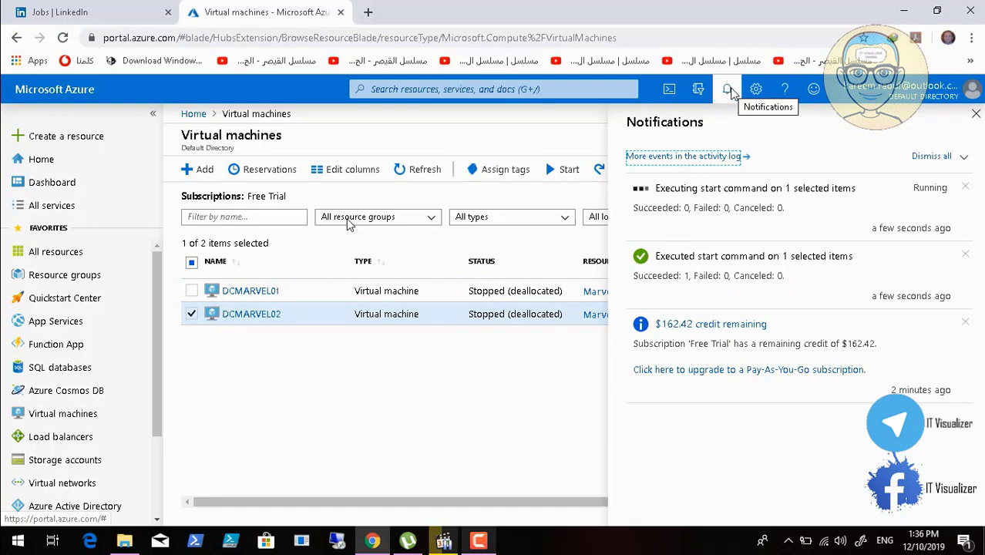
left_click(491, 540)
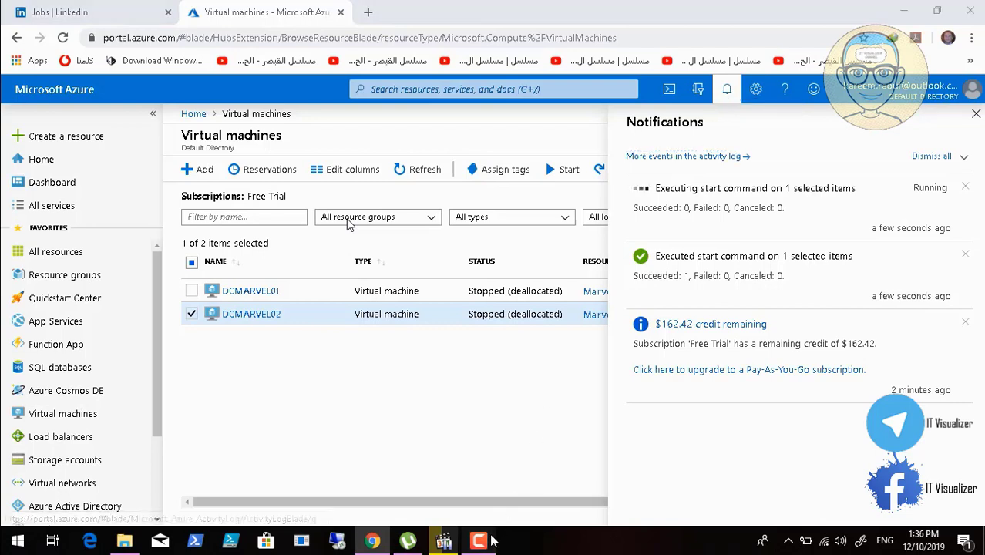
left_click(922, 475)
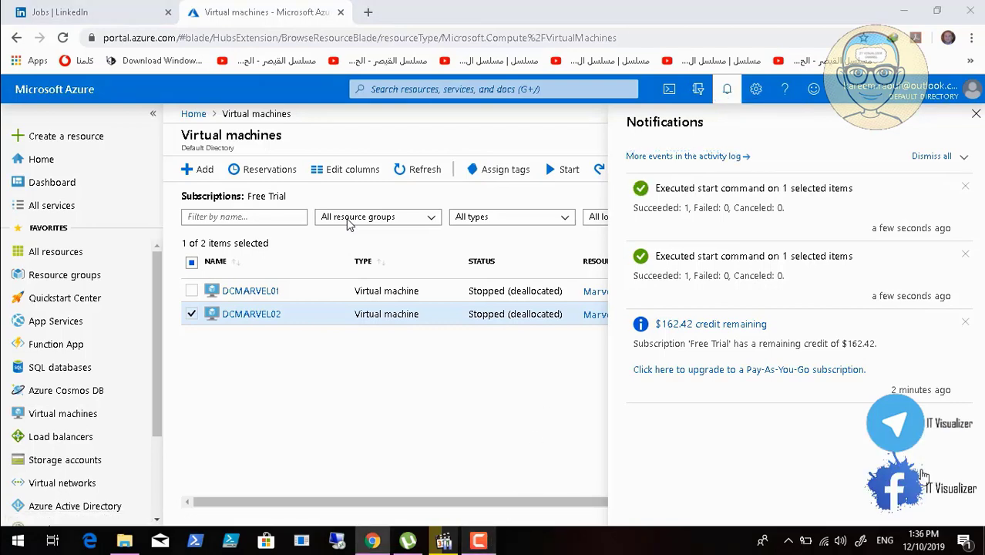
left_click(730, 91)
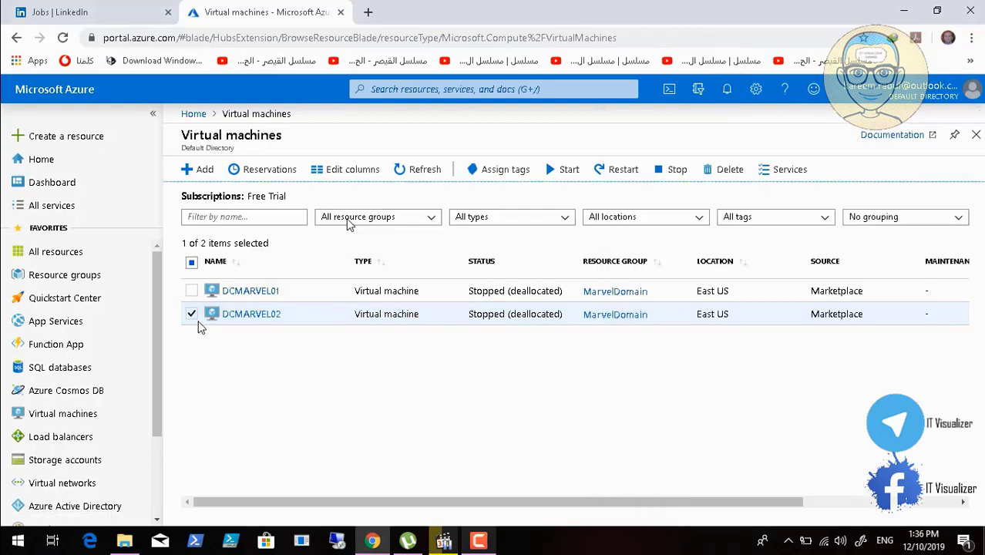
Copy the public IP address of DCMARVEL01 and open the MarvelRDP folder on the desktop
left_click(257, 290)
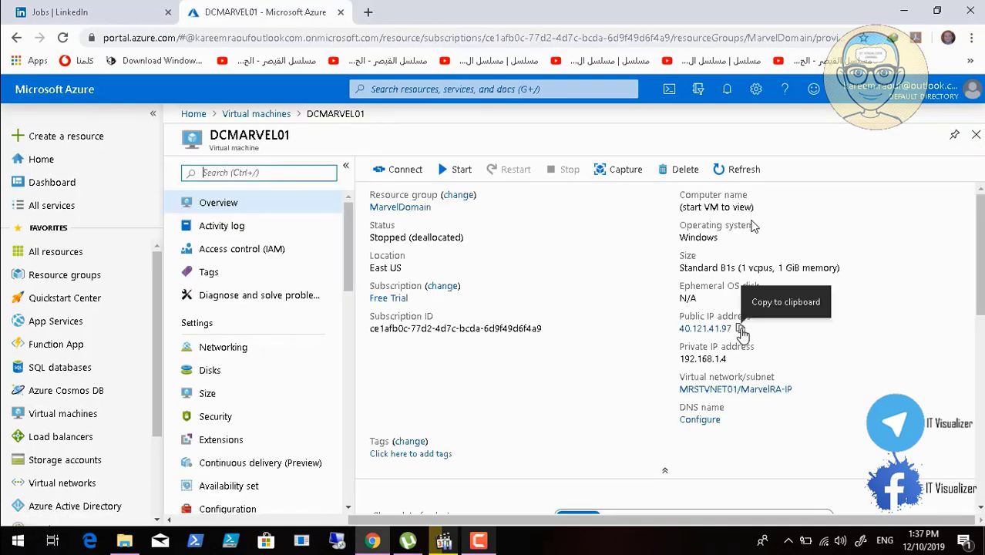
left_click(739, 328)
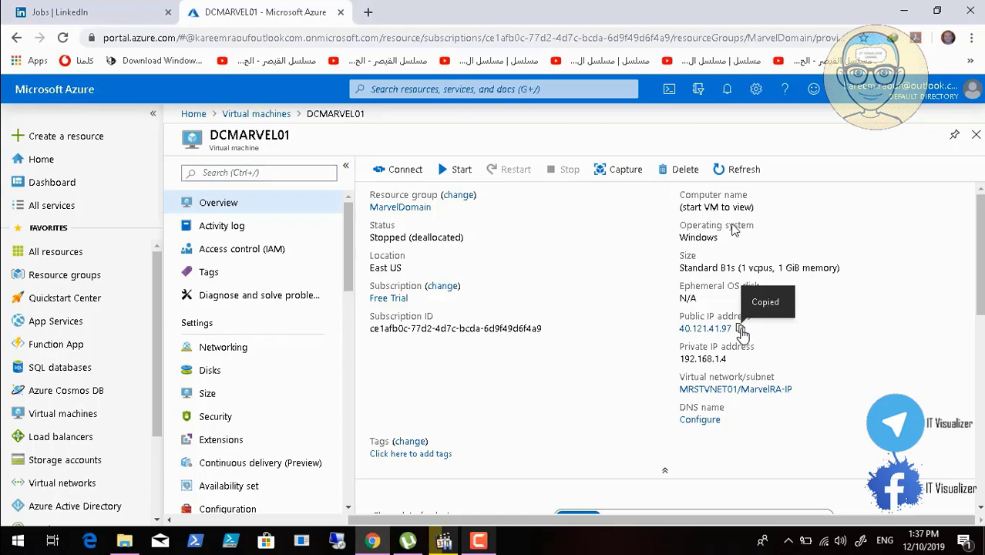
left_click(904, 15)
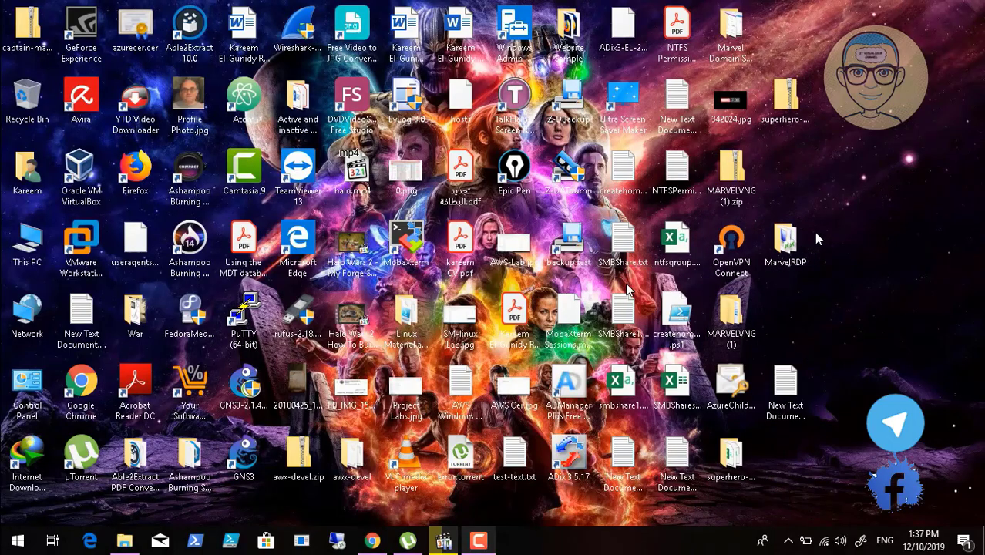
double_click(785, 245)
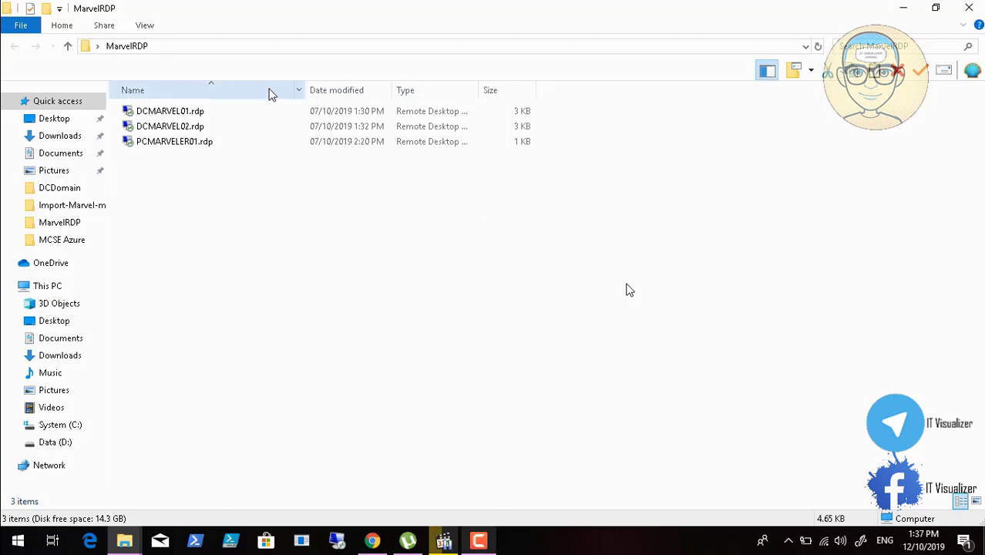
left_click(194, 114)
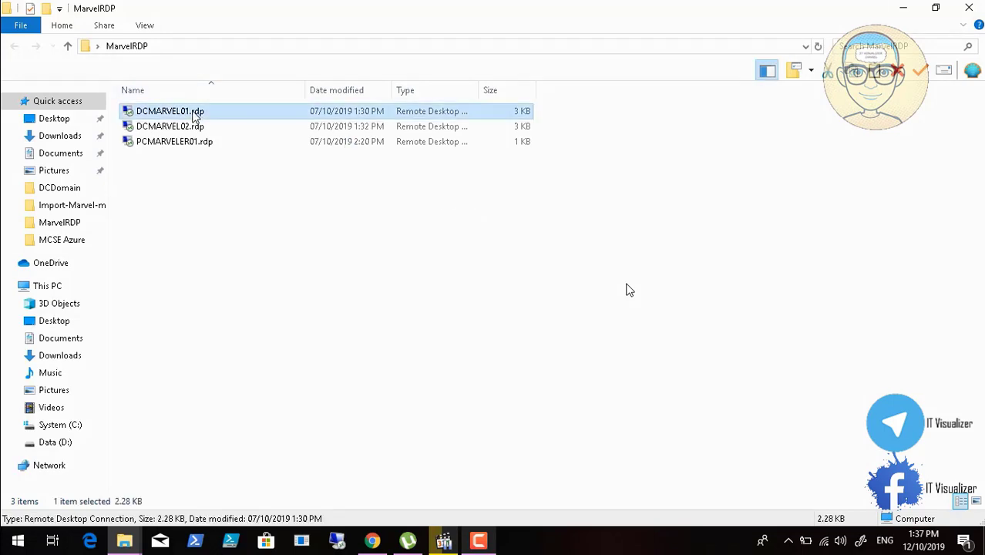
double_click(194, 114)
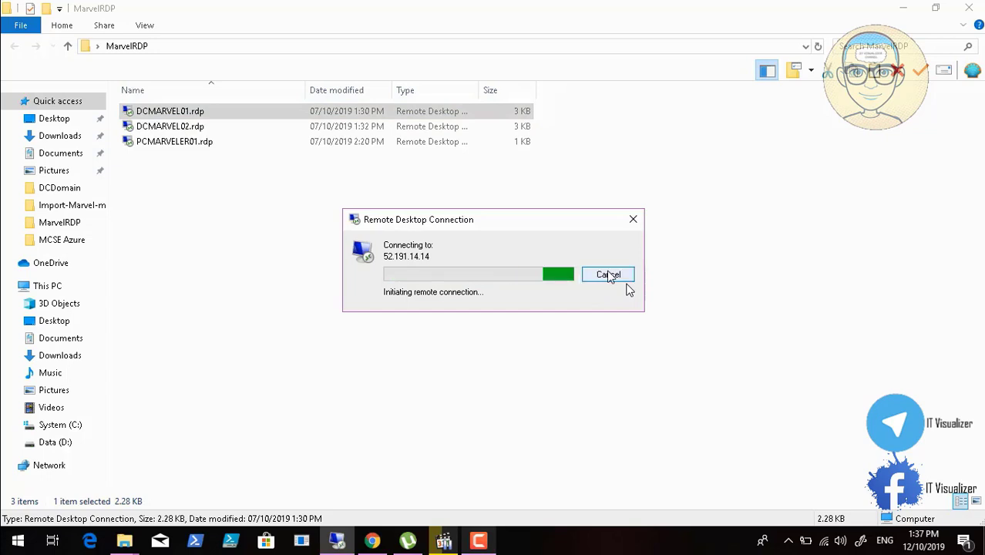
left_click(609, 275)
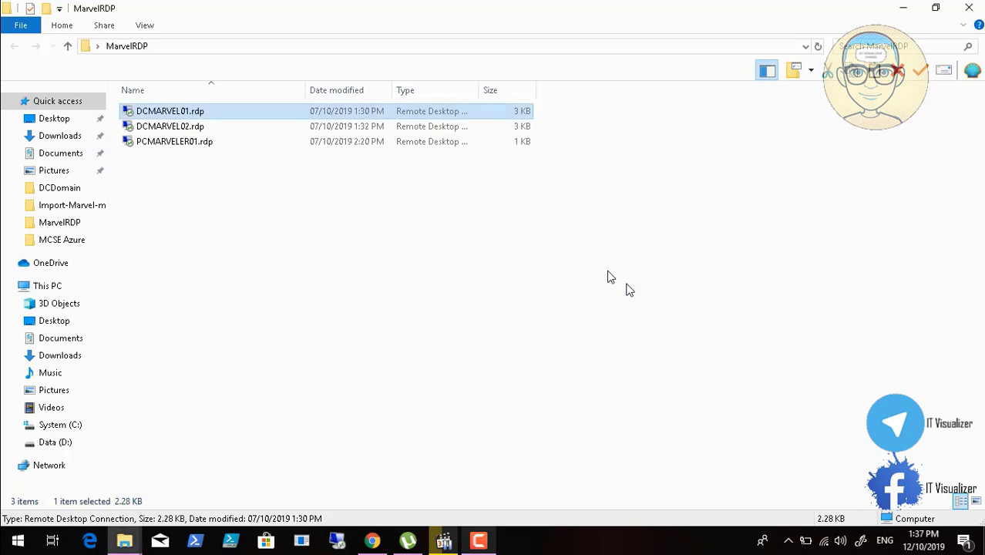
Edit DCMARVEL01.rdp to use the copied address 40.121.41.97 as its computer, and save the connection settings
right_click(150, 113)
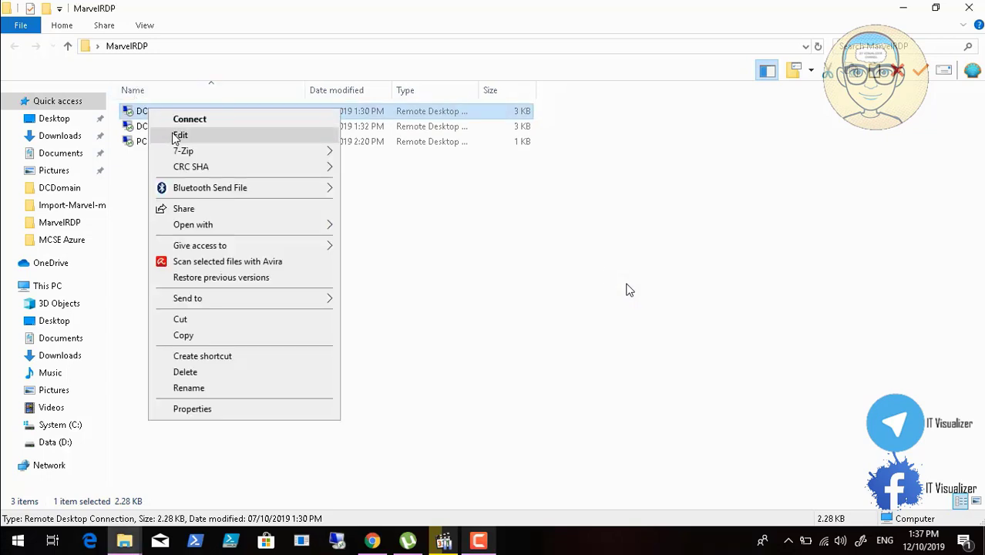
left_click(180, 136)
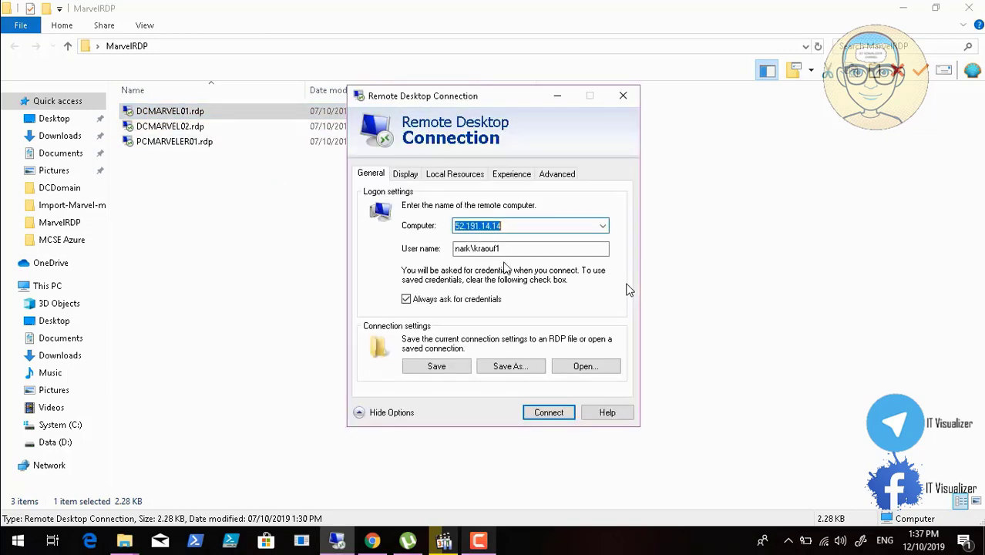
key("BackSpace")
key("ctrl+v")
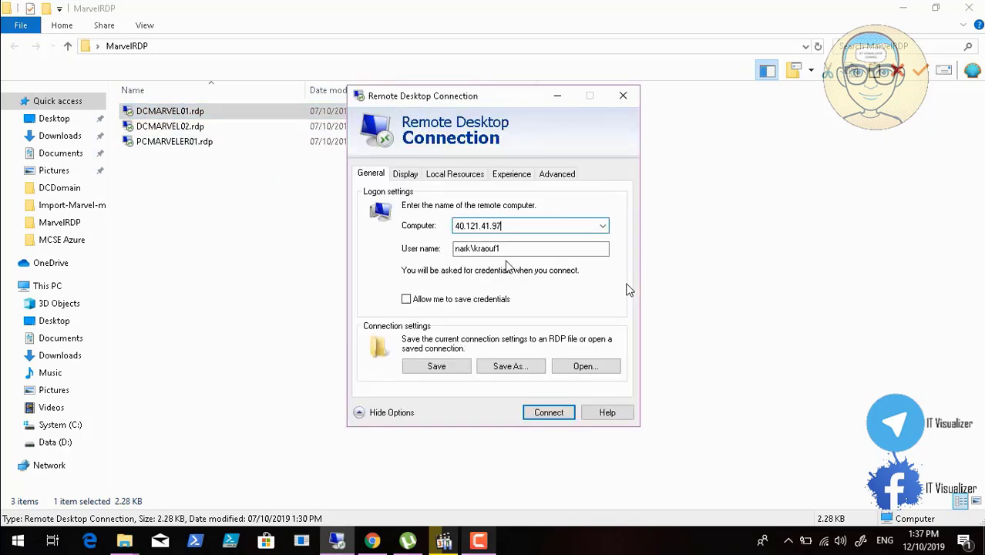
left_click(436, 367)
left_click(437, 368)
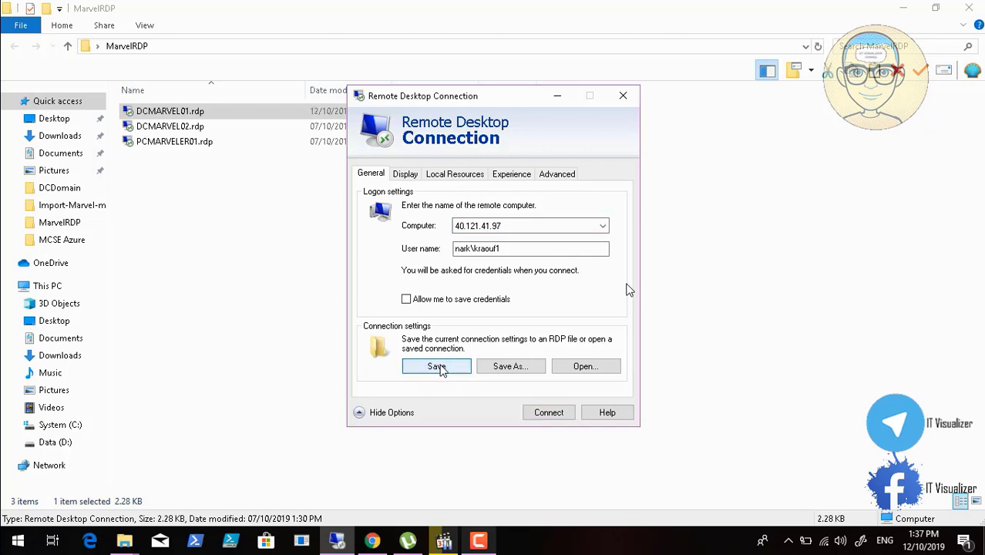
Try to connect to 40.121.41.97, accepting the unknown publisher and turning off further prompts for this computer
left_click(550, 414)
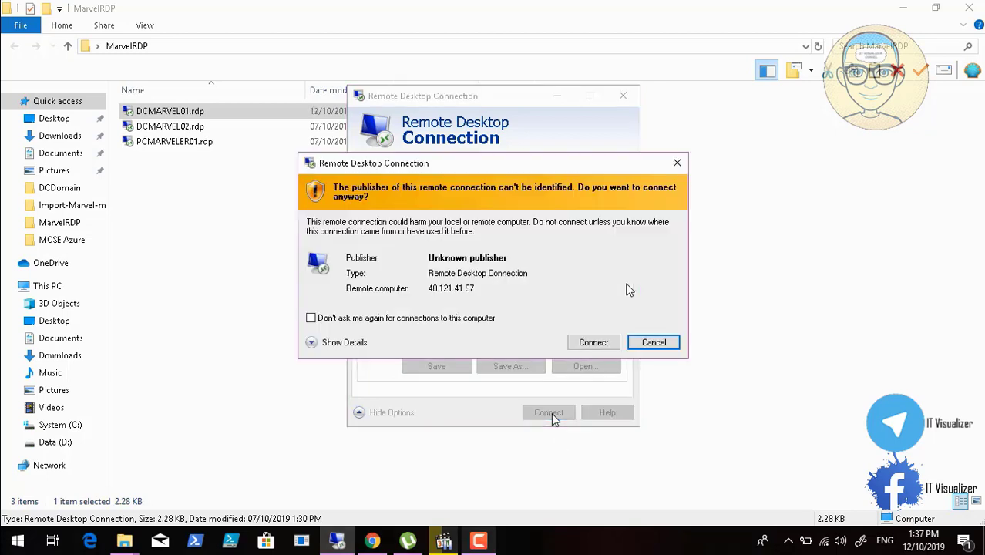
left_click(356, 322)
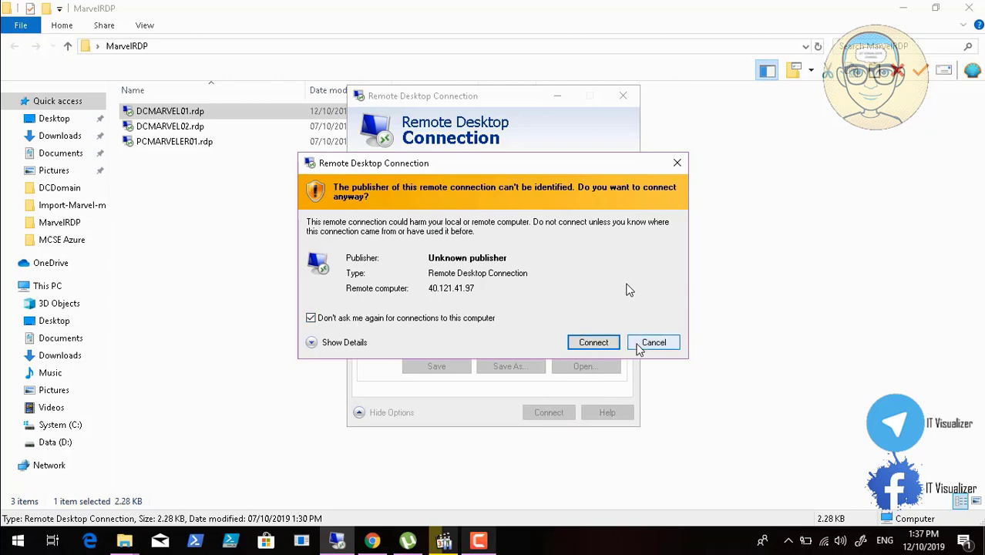
left_click(593, 343)
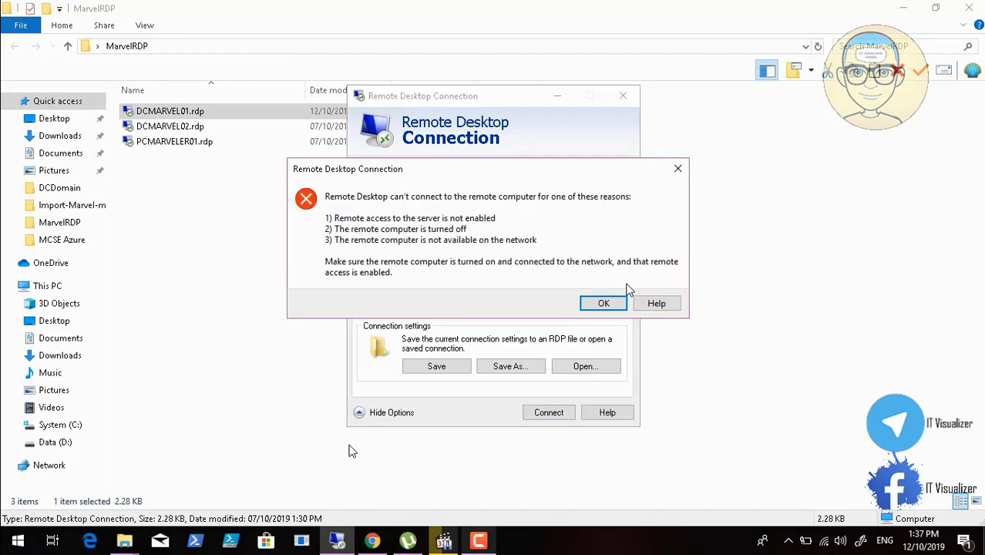
left_click(601, 305)
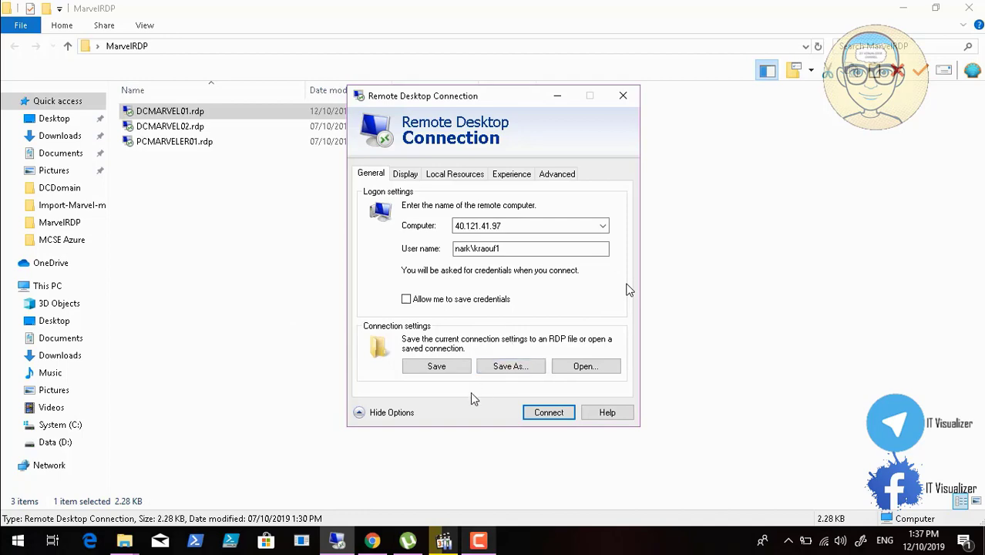
Switch back to the Azure portal in Chrome, close DCMARVEL01's page and refresh the virtual machines list
left_click(372, 541)
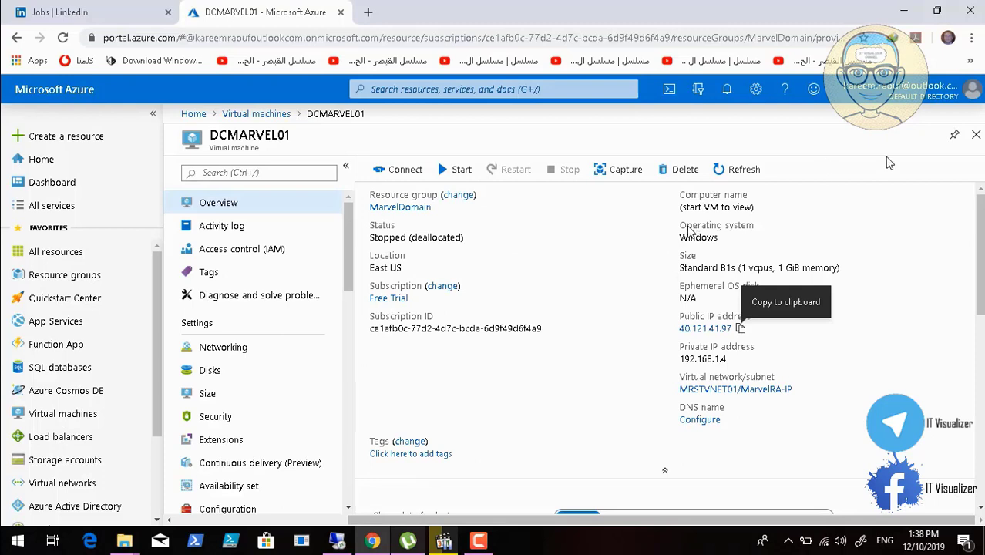
left_click(975, 136)
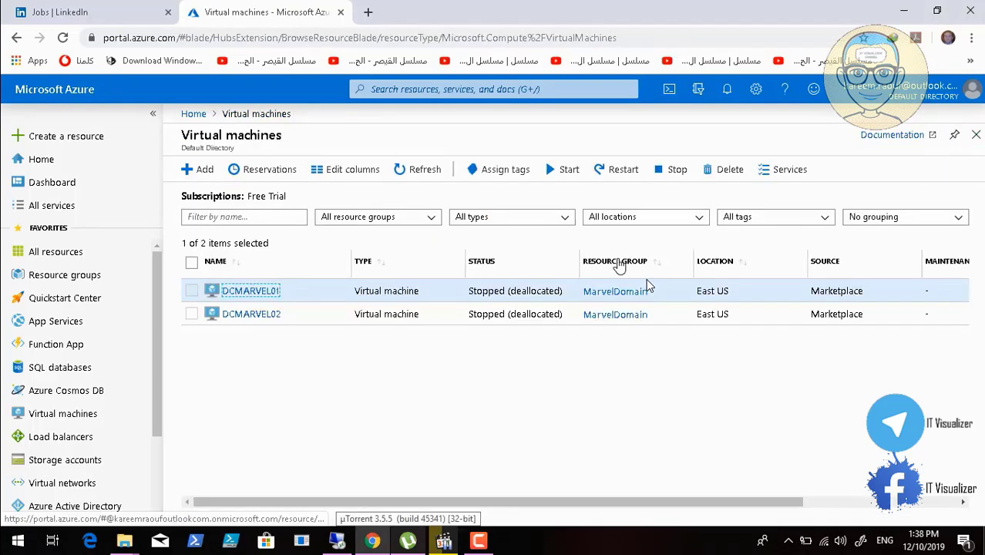
left_click(420, 171)
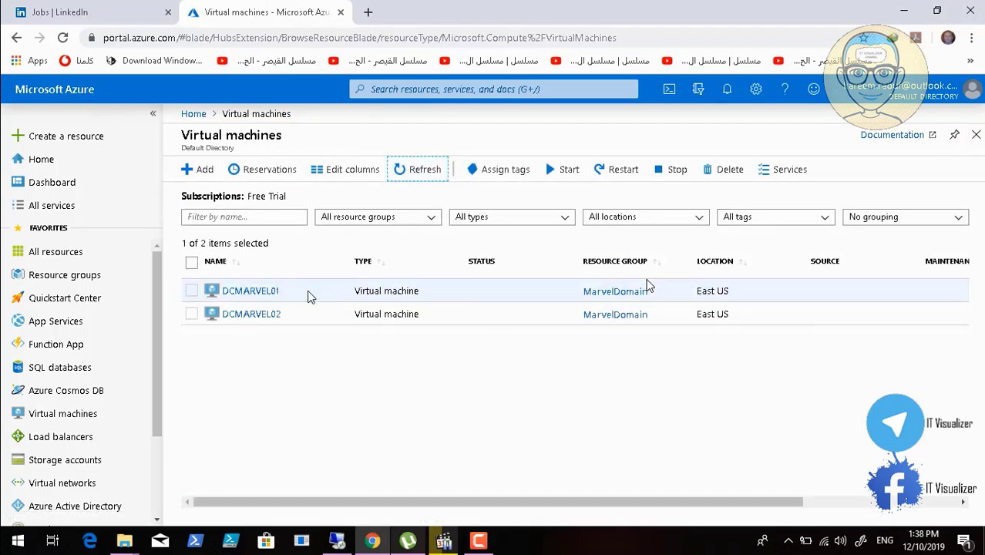
Open the DCMARVEL01 virtual machine, start it, and return to the virtual machines list
left_click(262, 293)
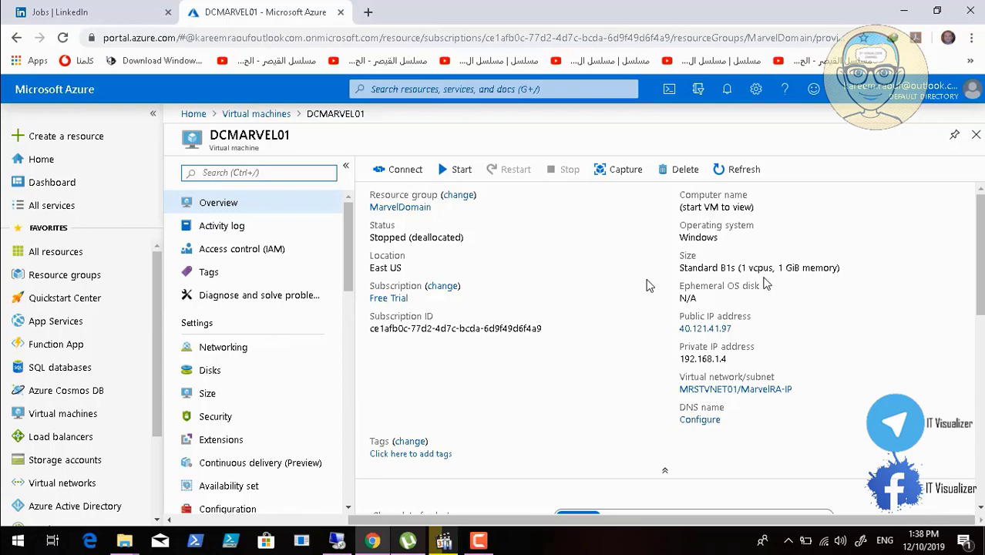
left_click(459, 174)
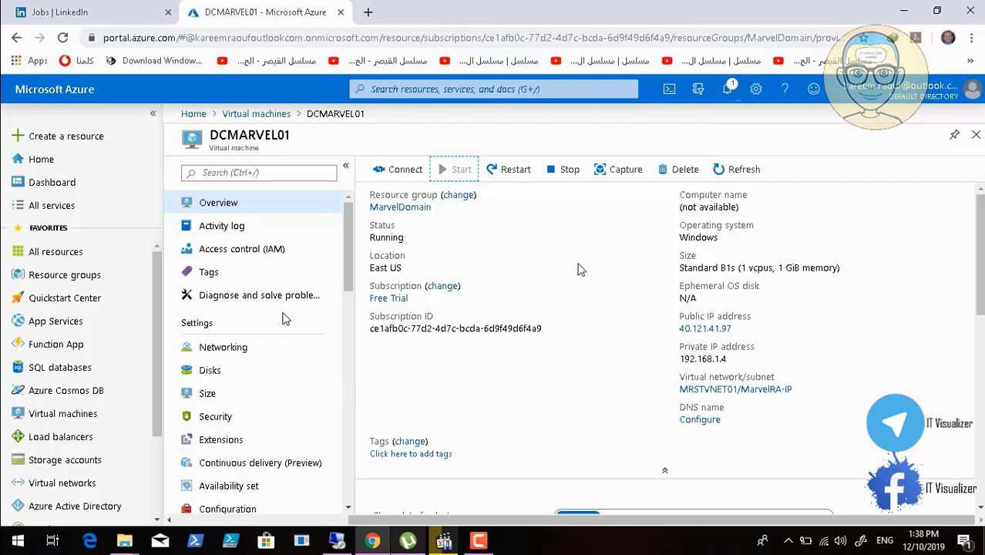
left_click(13, 524)
left_click(13, 524)
left_click(977, 137)
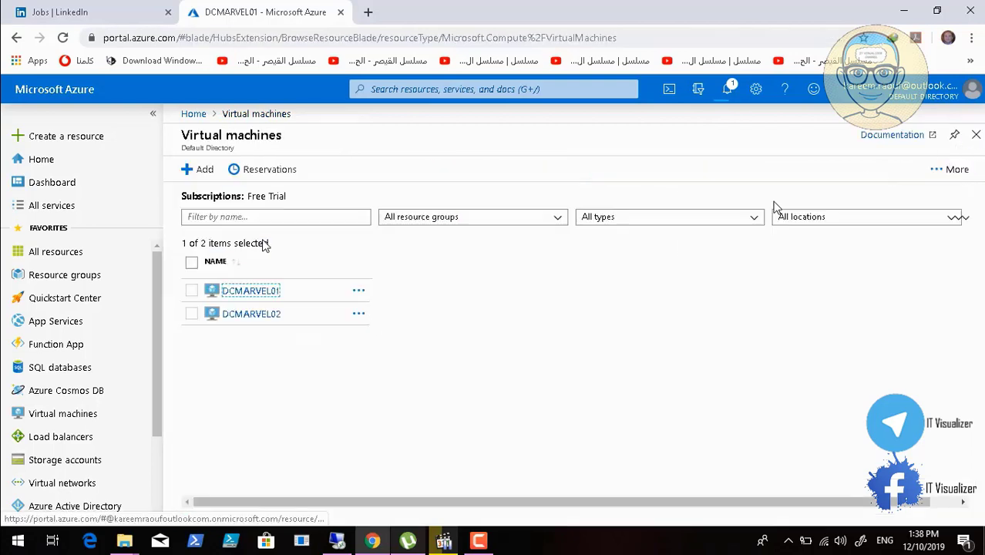
Open the DCMARVEL02 virtual machine, start it, and check the portal notifications for the start operations
left_click(251, 316)
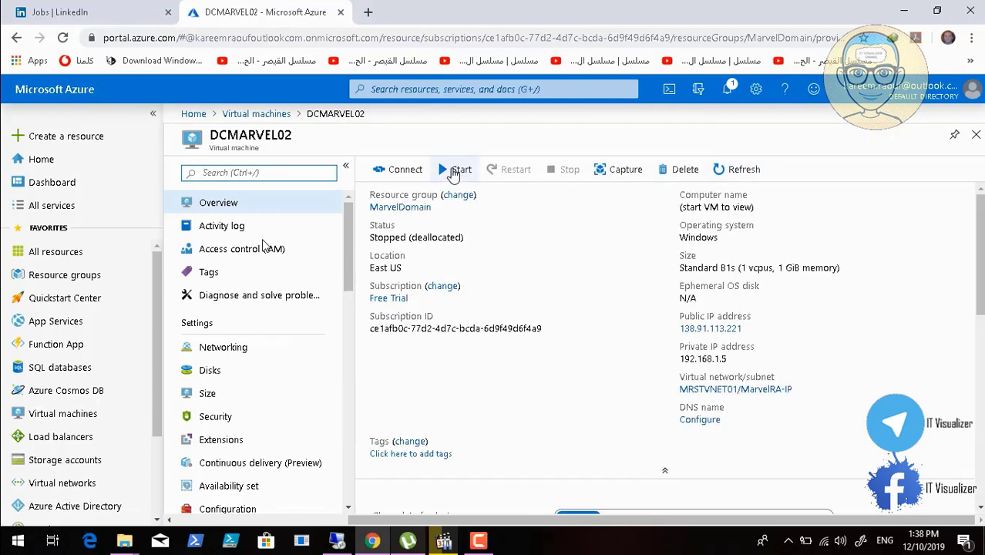
left_click(455, 170)
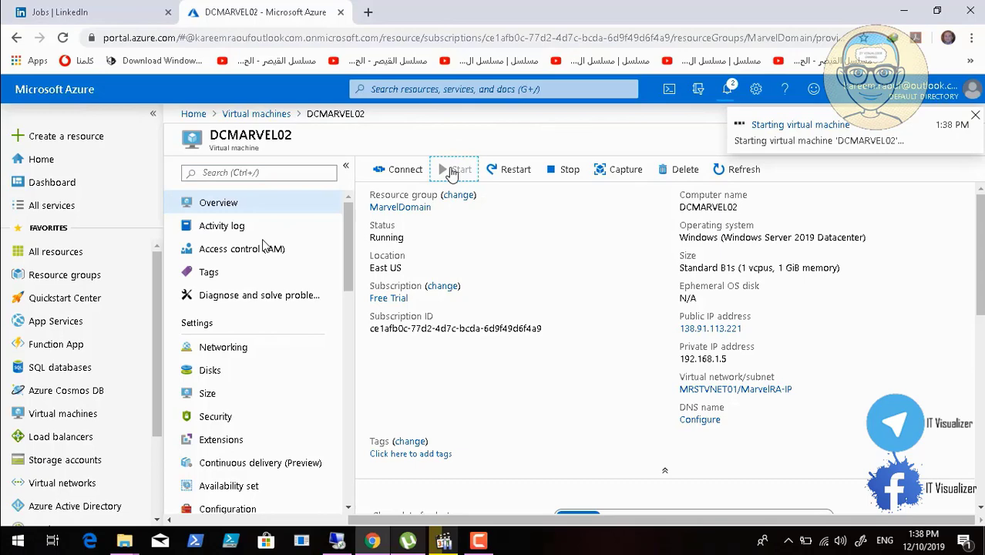
left_click(729, 93)
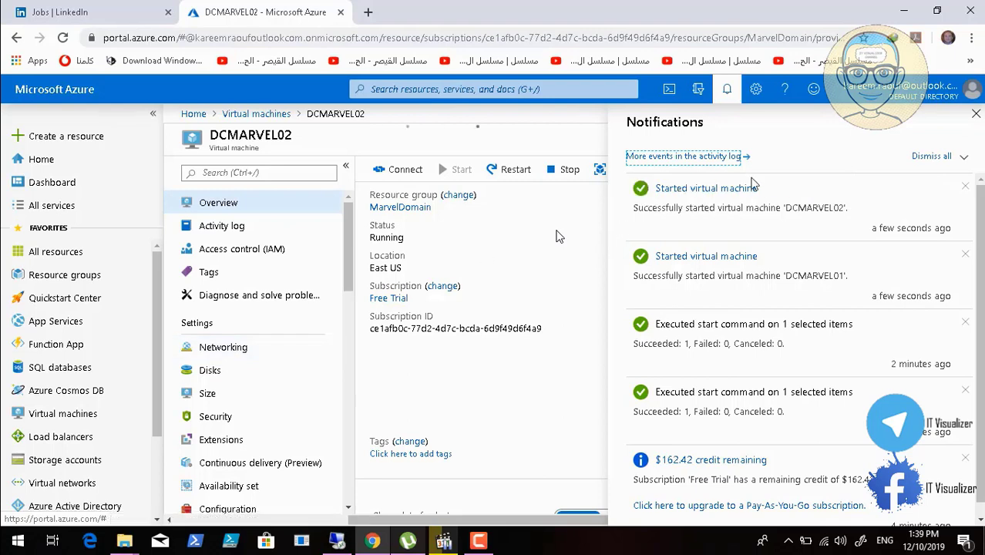
left_click(975, 114)
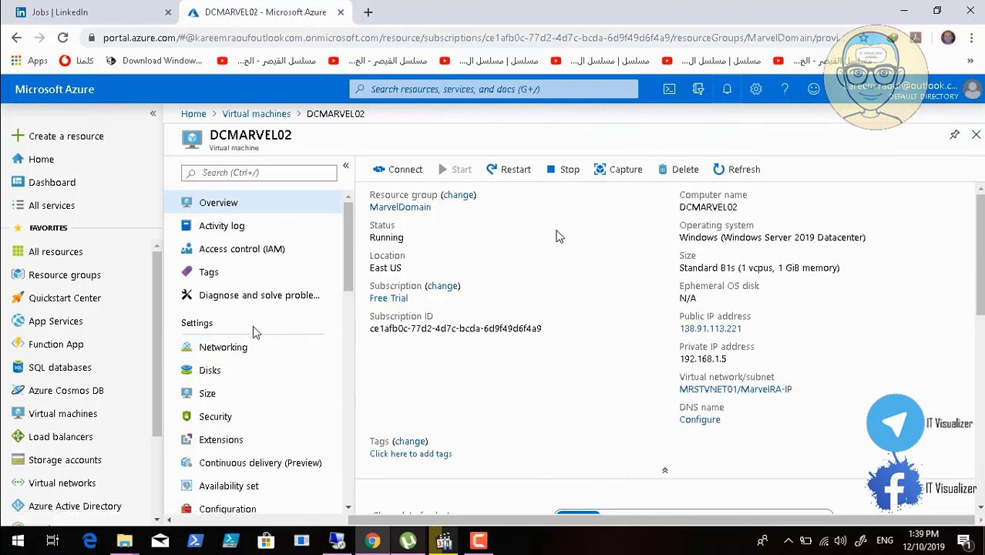
Return to DCMARVEL01's overview page and copy its public IP address
left_click(975, 135)
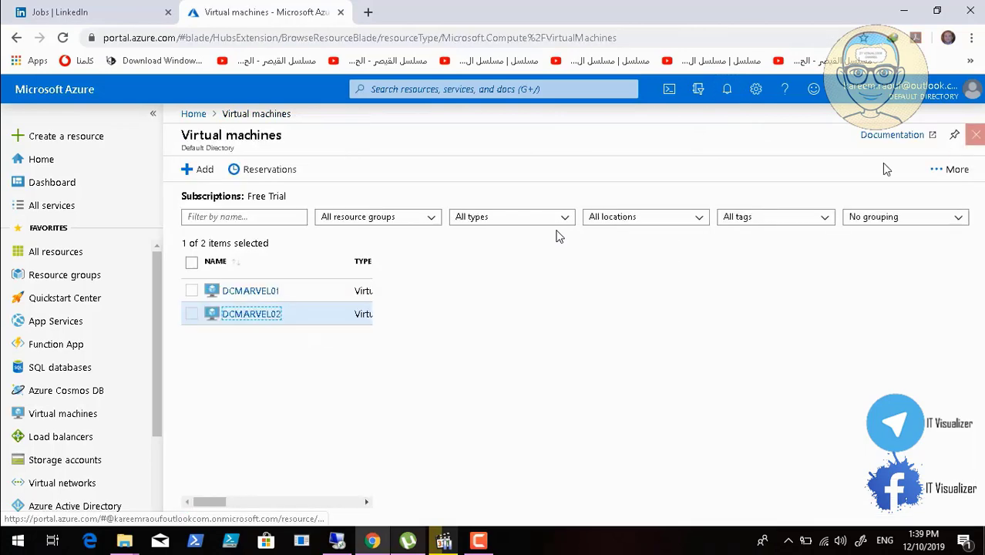
left_click(260, 293)
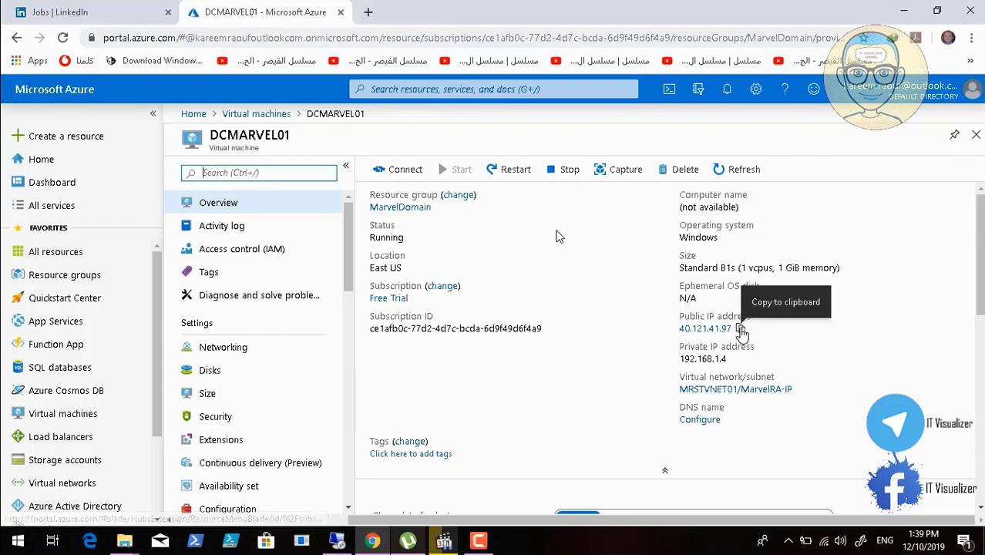
left_click(741, 330)
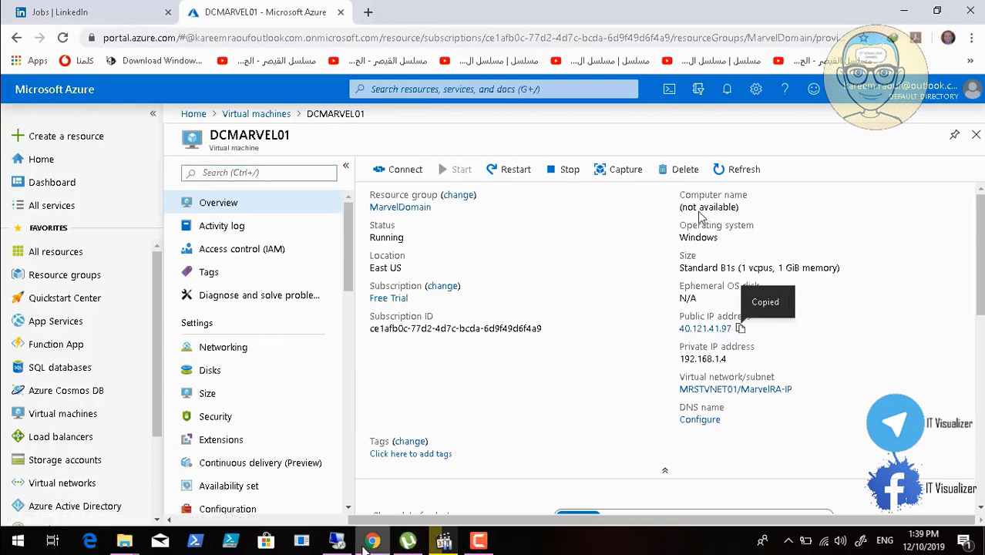
Try the saved DCMARVEL01 Remote Desktop connection to 40.121.41.97 again, then close it and minimize the MarvelRDP folder
left_click(343, 544)
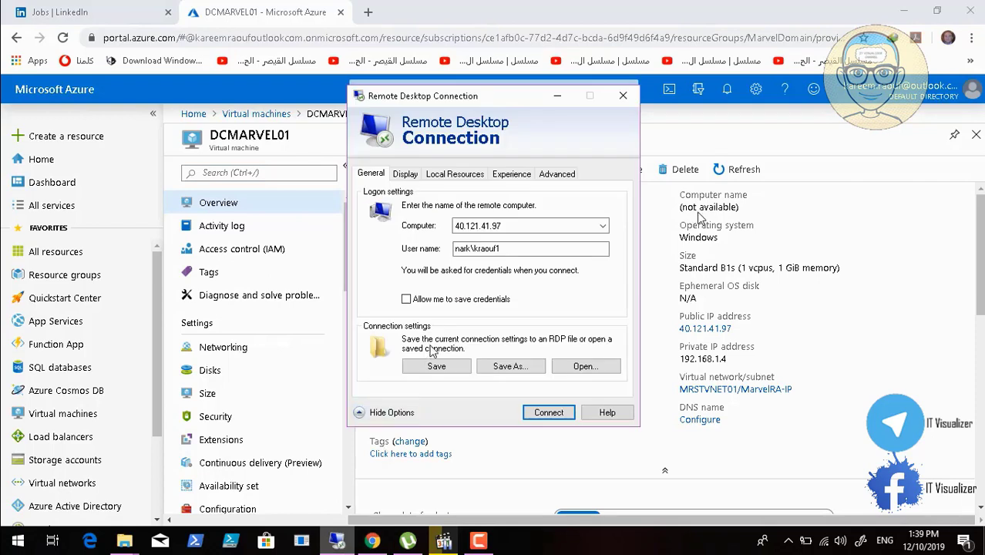
left_click(546, 413)
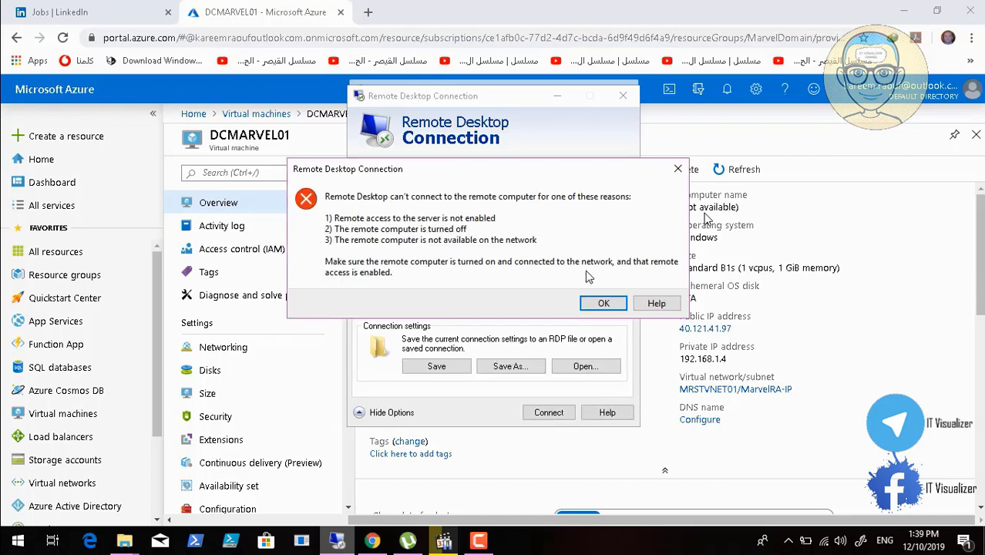
left_click(598, 302)
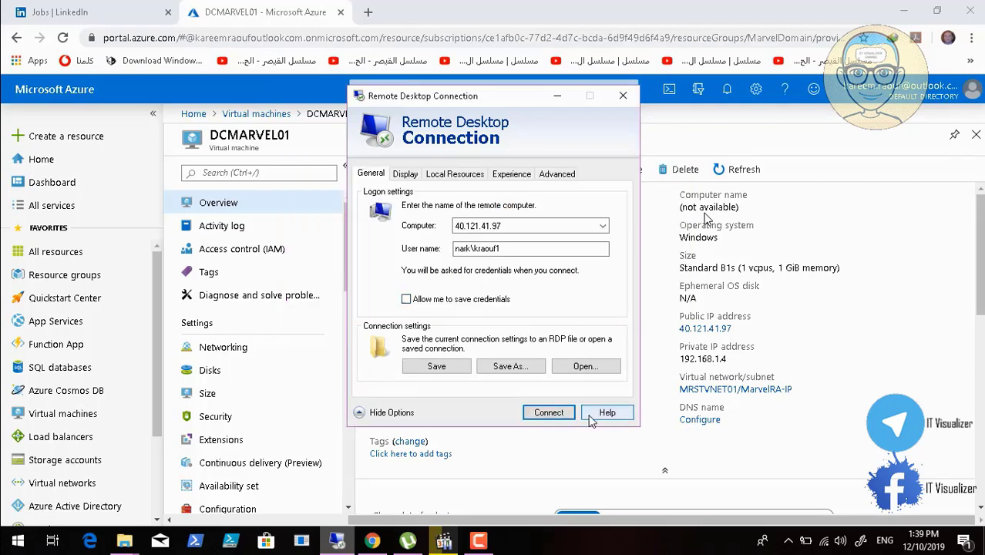
left_click(623, 97)
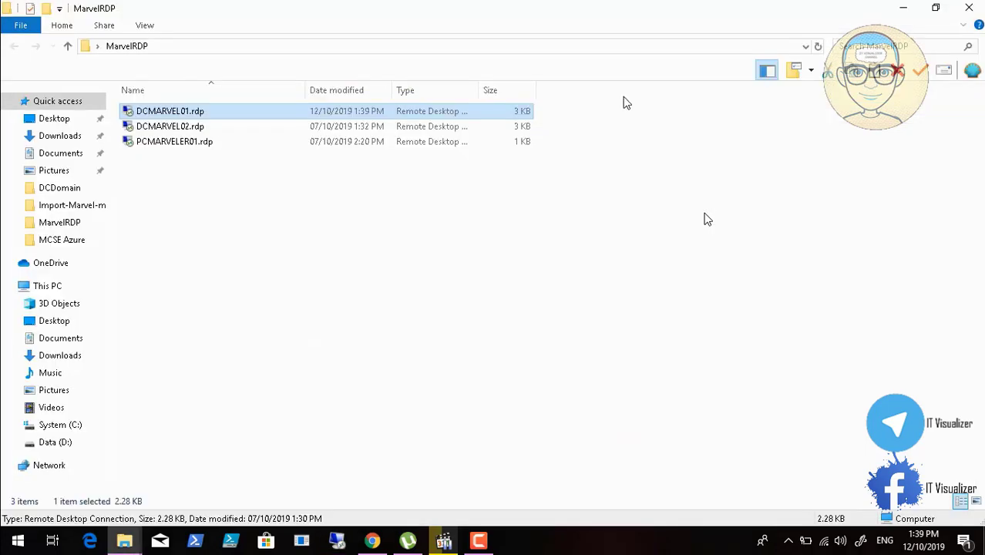
left_click(903, 8)
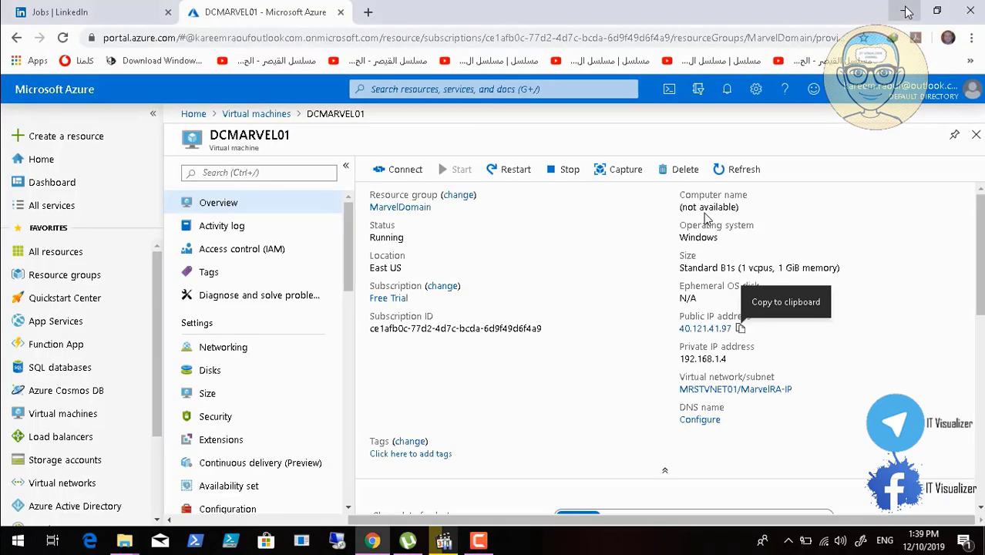
Copy DCMARVEL01's public IP address again and try a new Remote Desktop connection to 40.121.41.97
left_click(740, 329)
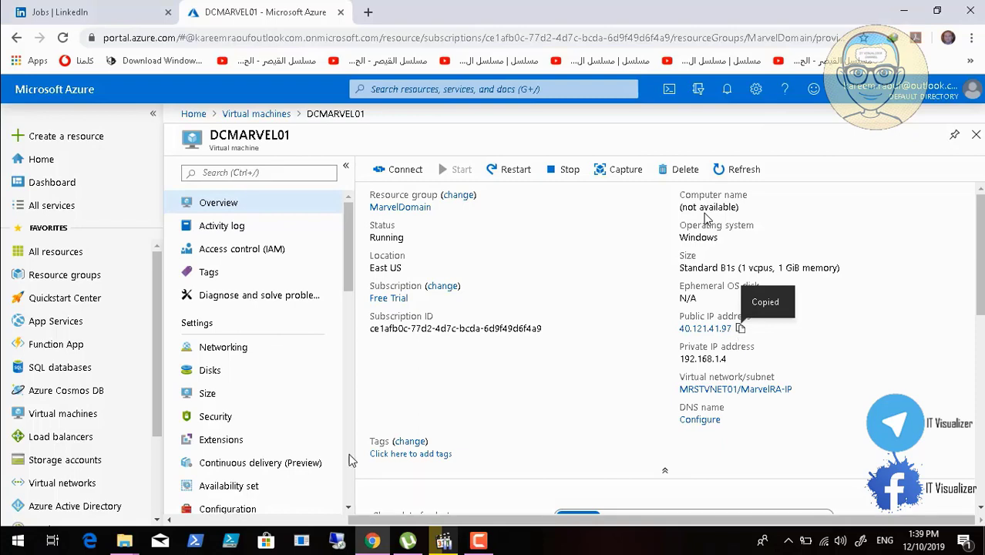
left_click(336, 542)
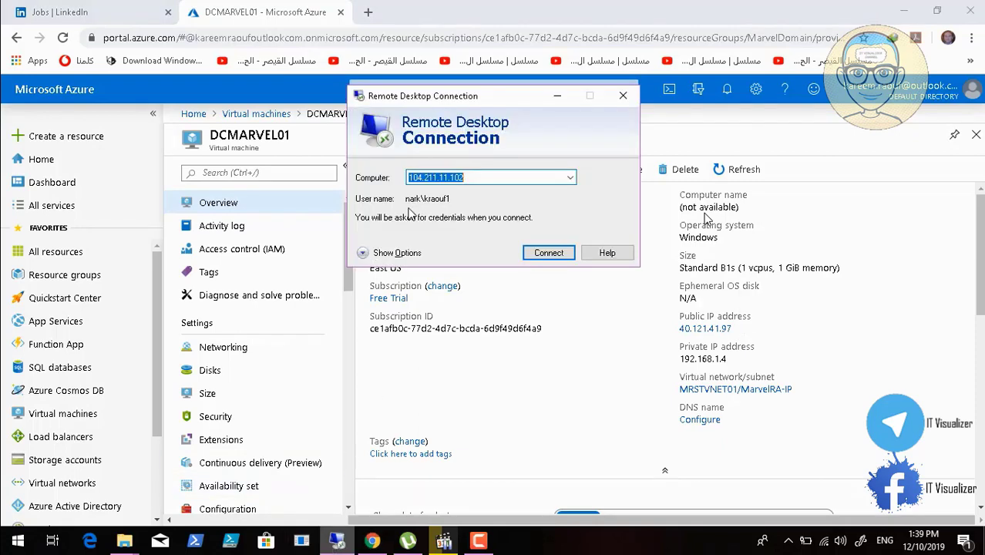
key("BackSpace")
key("ctrl+v")
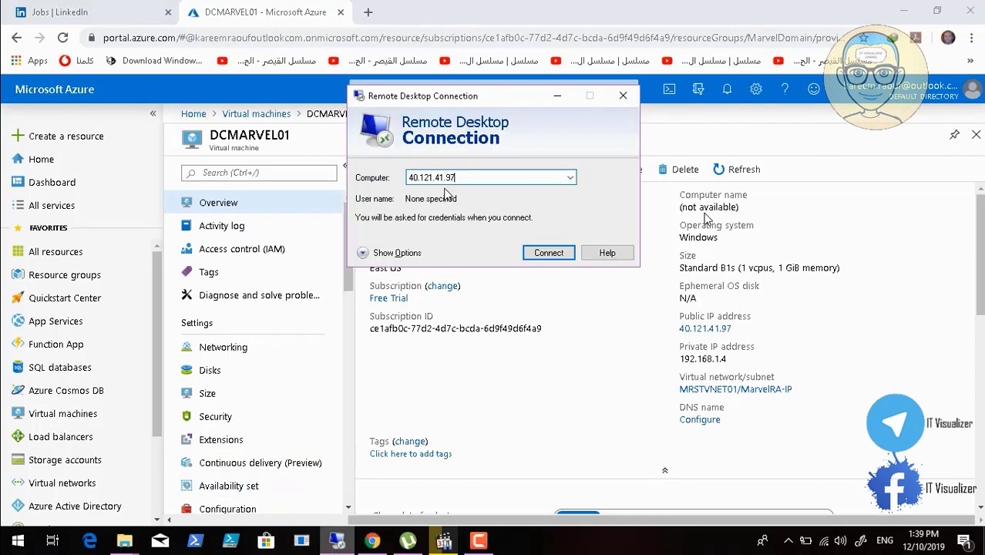
key("Return")
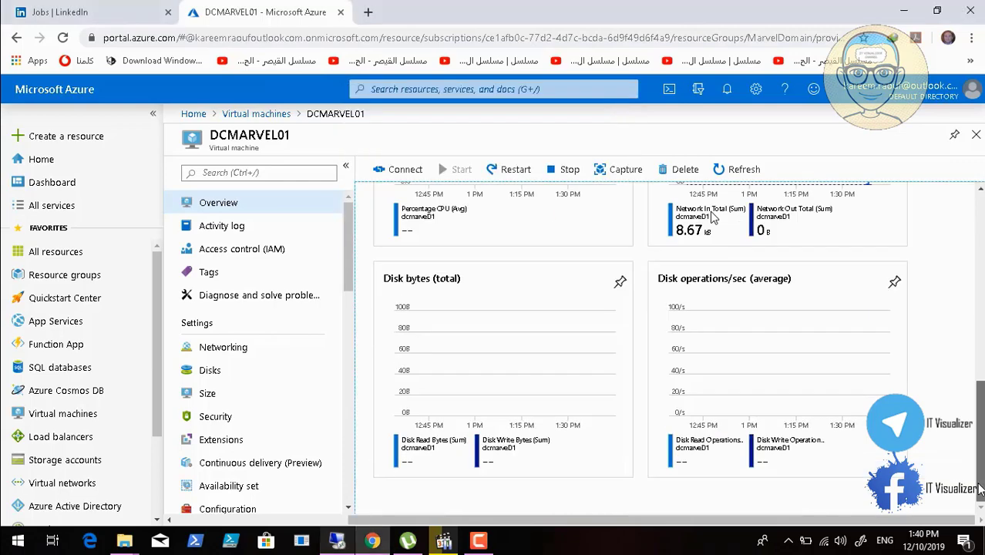
scroll(712, 218, "up", 10)
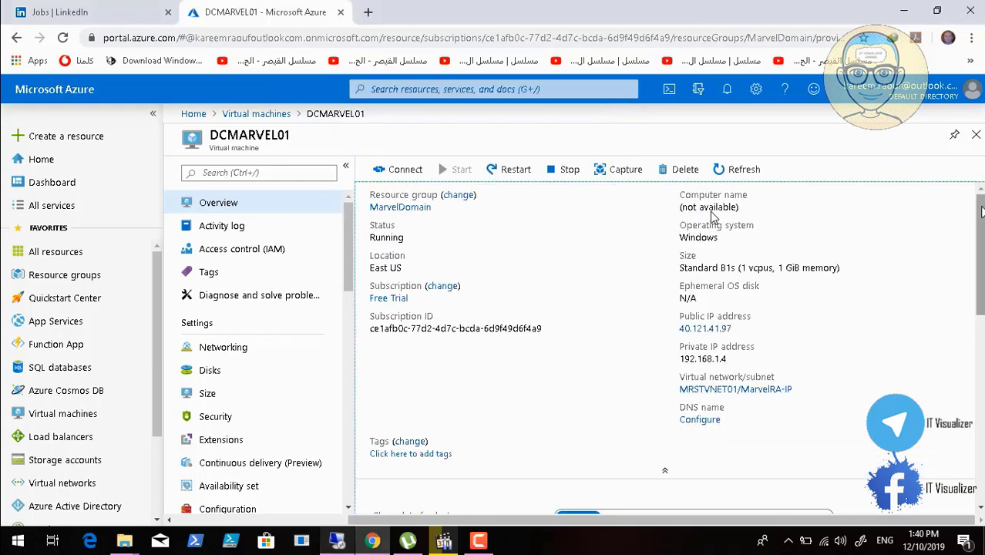
left_click(477, 541)
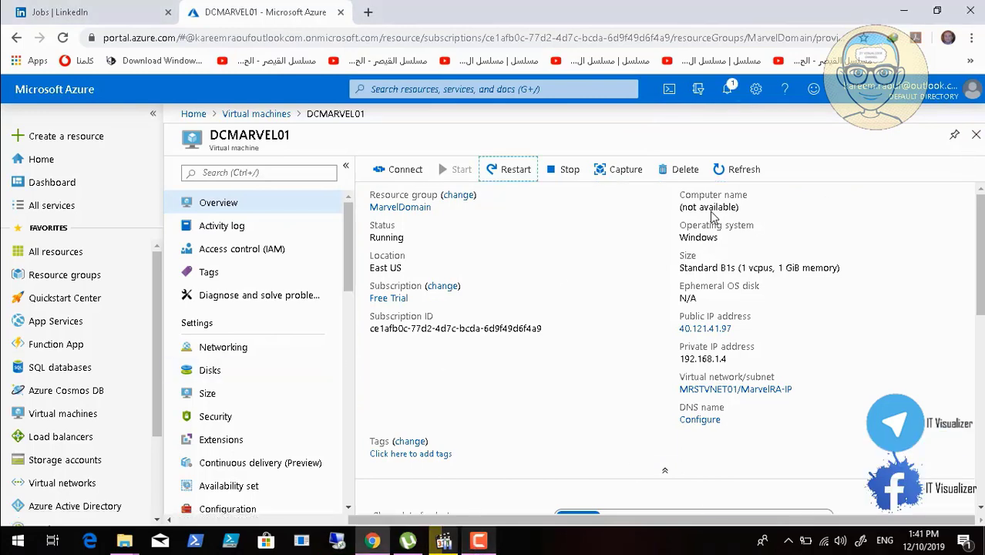
Leave DCMARVEL01's page, open DCMARVEL02 from the virtual machines list and copy its public IP address
left_click(976, 135)
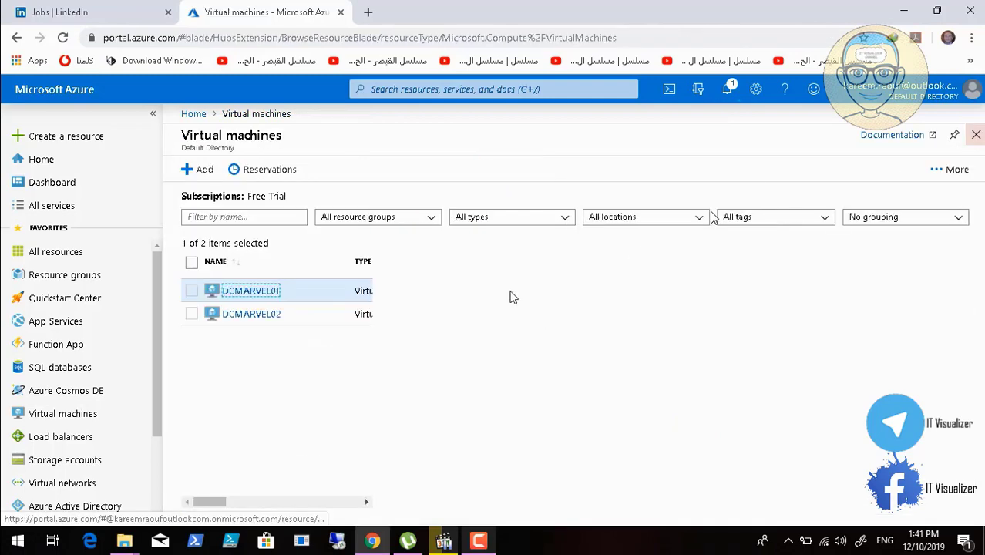
left_click(254, 316)
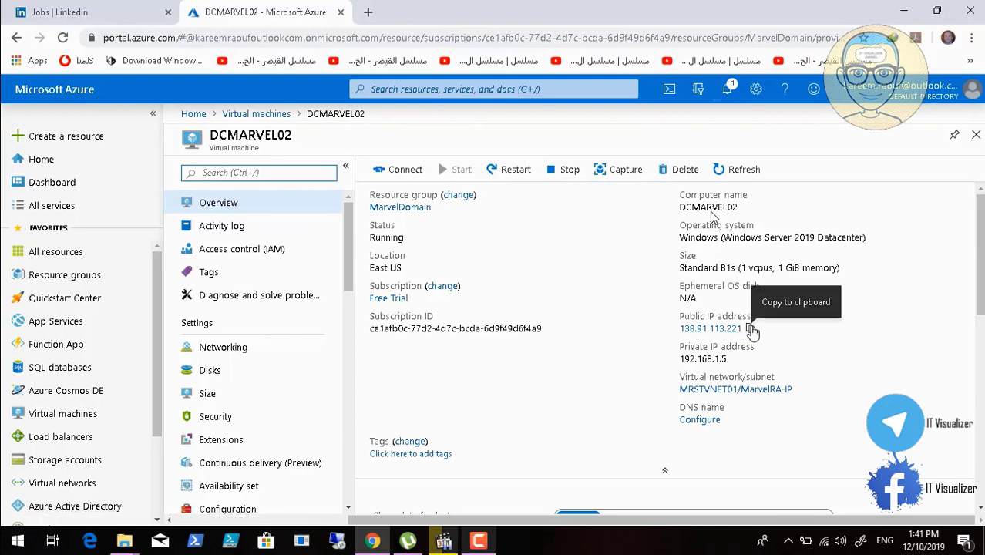
left_click(750, 328)
Open a new Remote Desktop connection and connect to DCMARVEL02 at 138.91.113.221
left_click(339, 542)
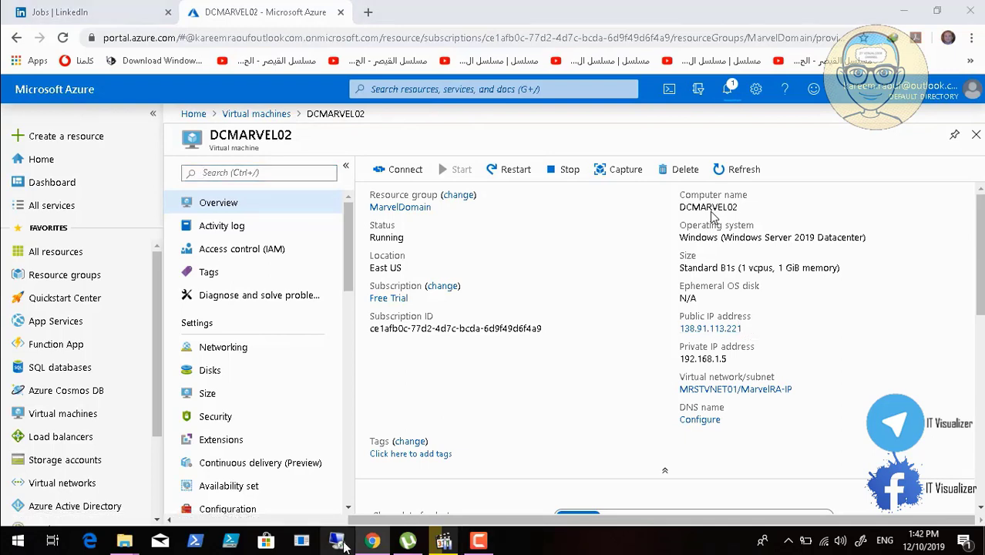
key("ctrl+v")
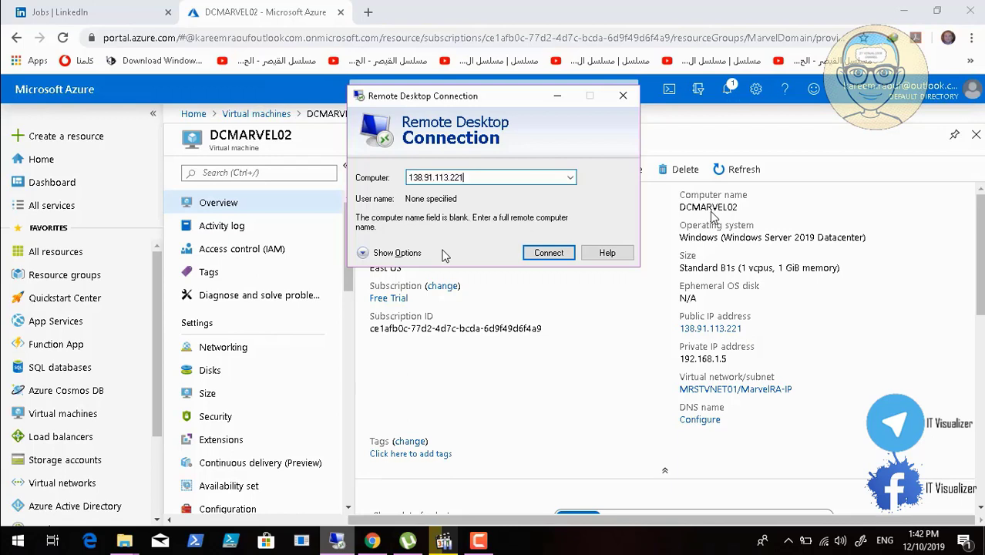
left_click(553, 254)
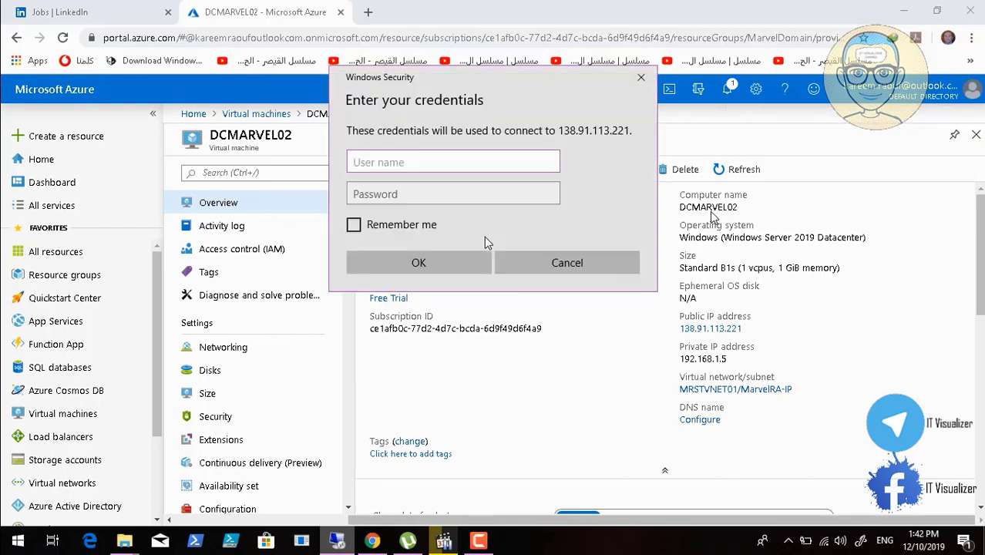
Sign in to DCMARVEL02 with the domain user name and account password, and connect despite the certificate warning
left_click(420, 197)
type("••")
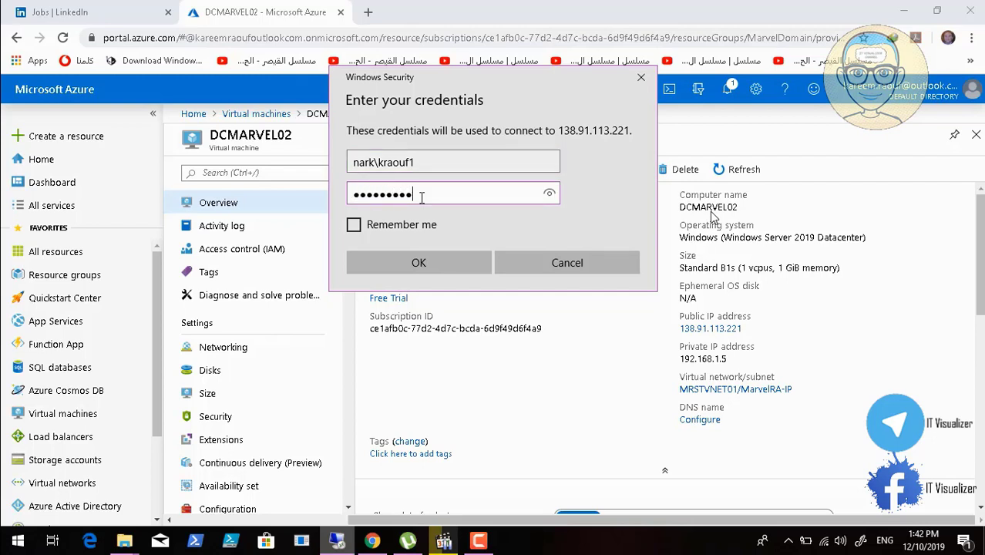
type("•••")
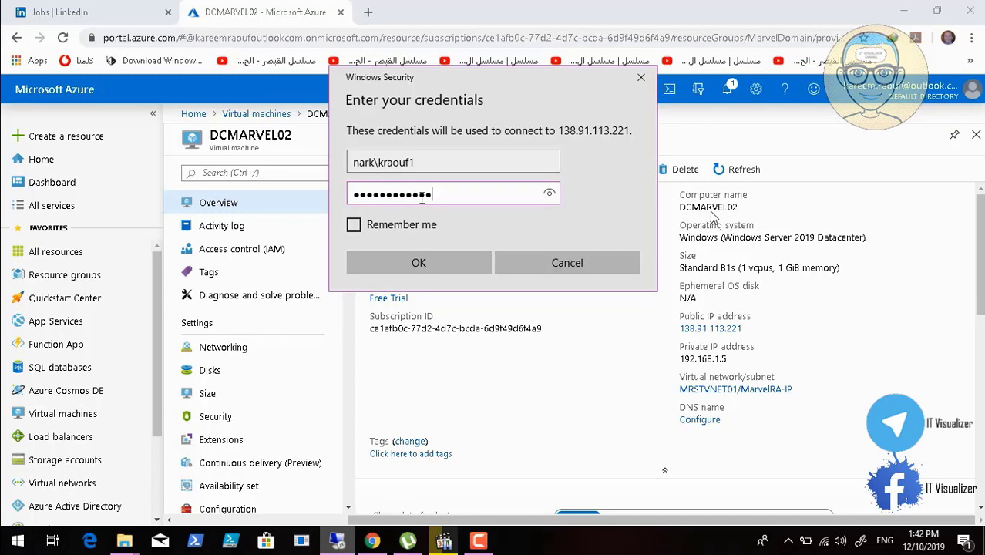
left_click(428, 258)
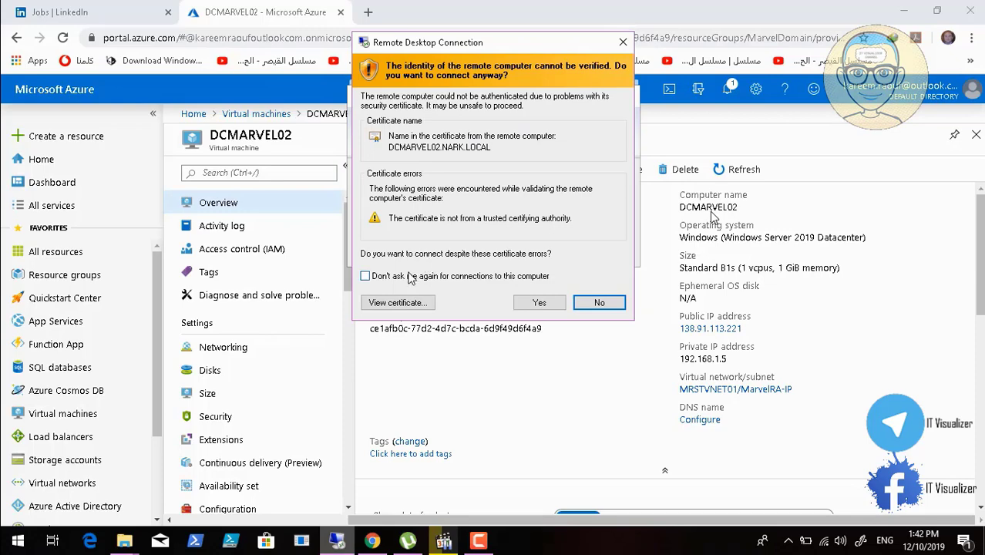
left_click(538, 306)
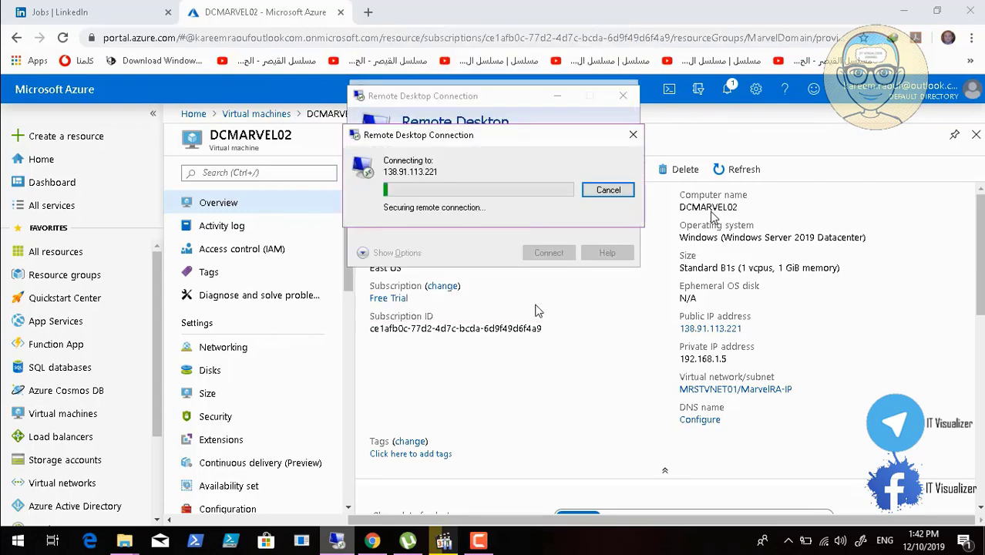
Check the portal notifications for DCMARVEL01's restart, then return to the virtual machines list and open DCMARVEL01's overview
left_click(728, 89)
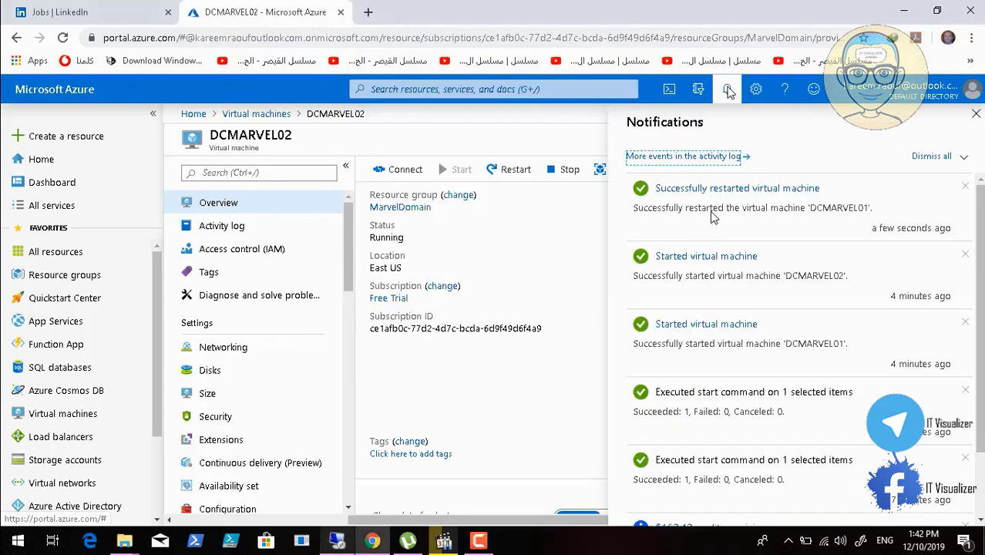
left_click(977, 117)
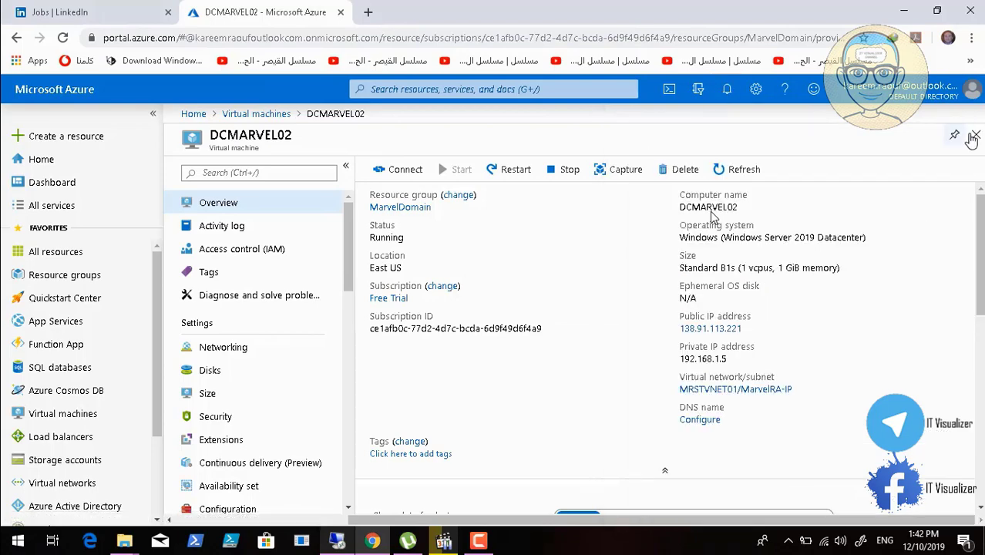
left_click(976, 134)
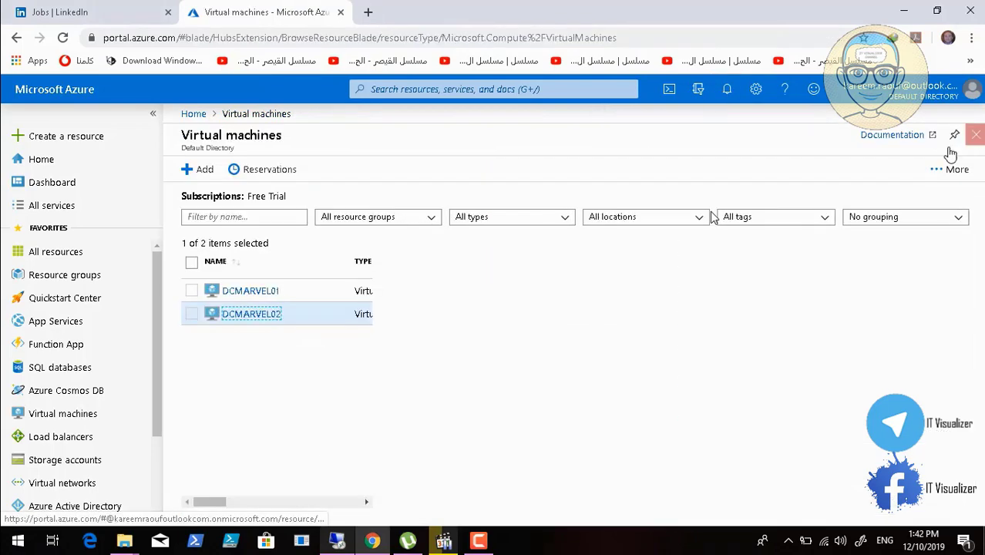
left_click(250, 290)
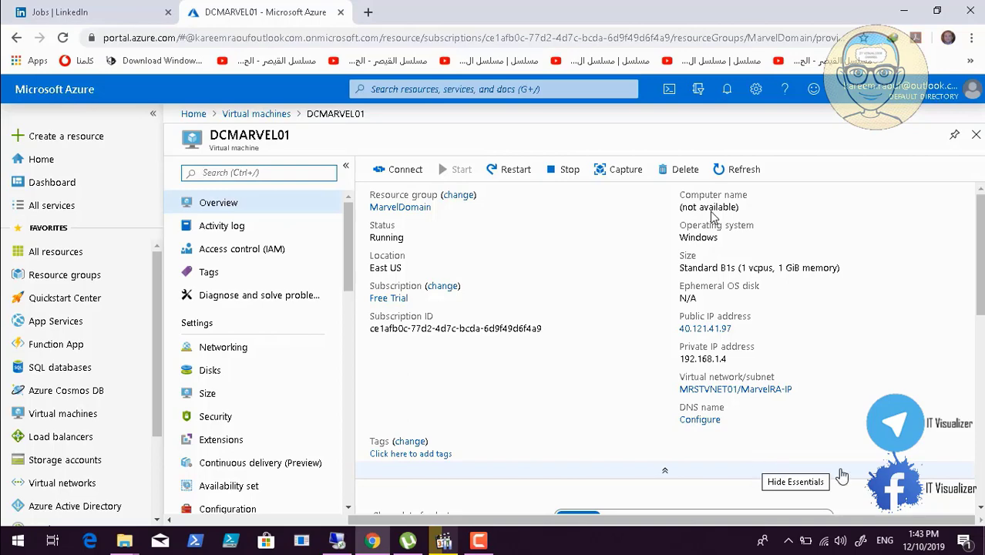
Acknowledge the Marvel Studios logon notice in the DCMARVEL02 session and return to DCMARVEL01's overview in the Azure portal
left_click(979, 509)
scroll(712, 218, "down", 4)
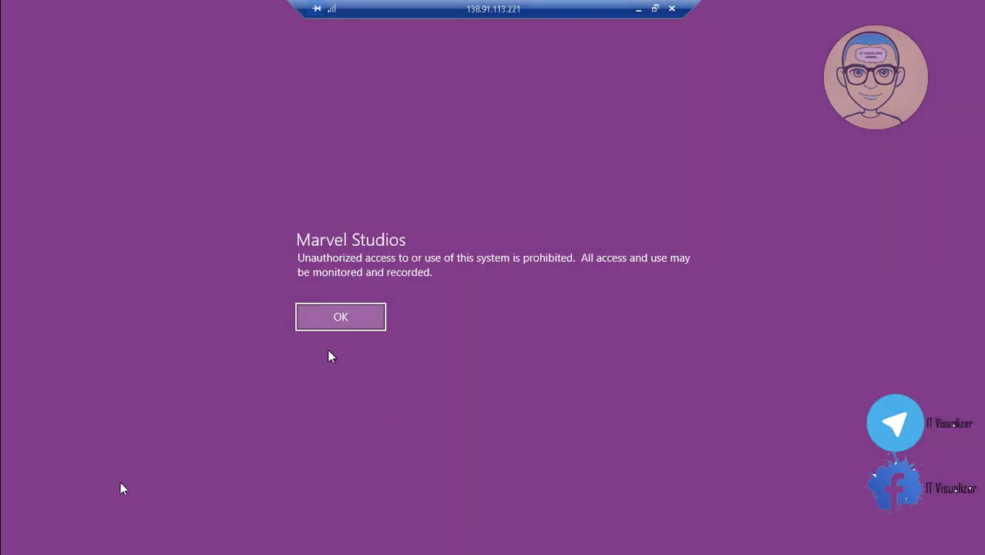
left_click(347, 322)
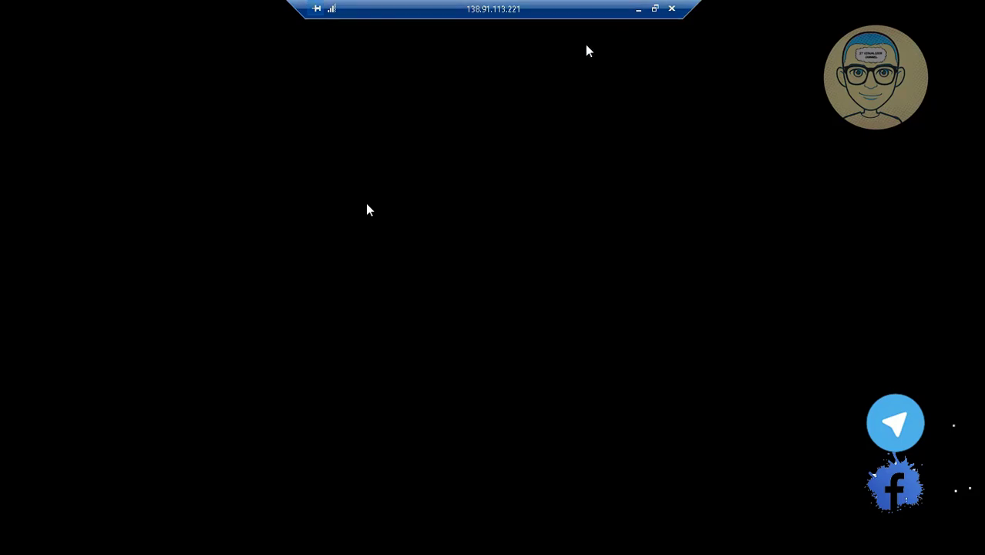
left_click(638, 9)
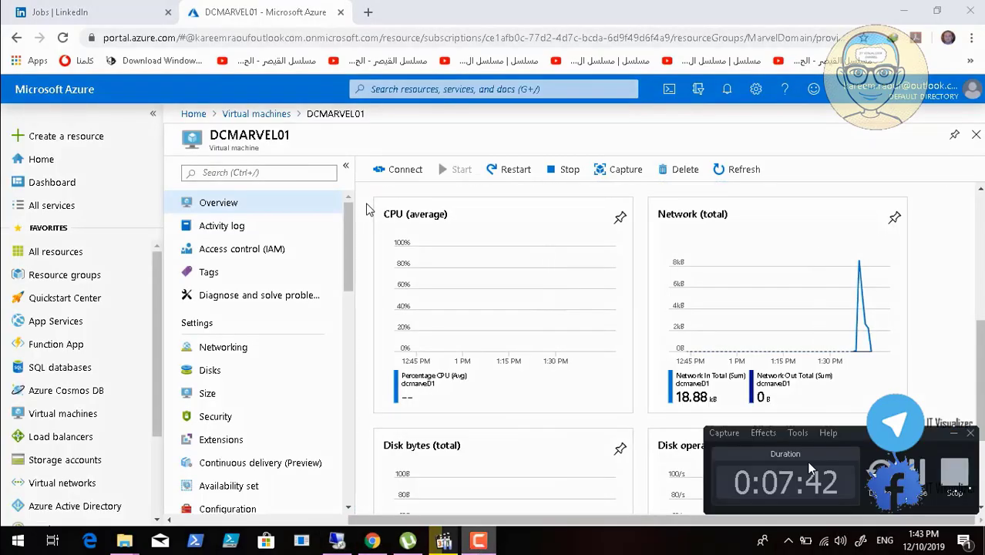
left_click(953, 435)
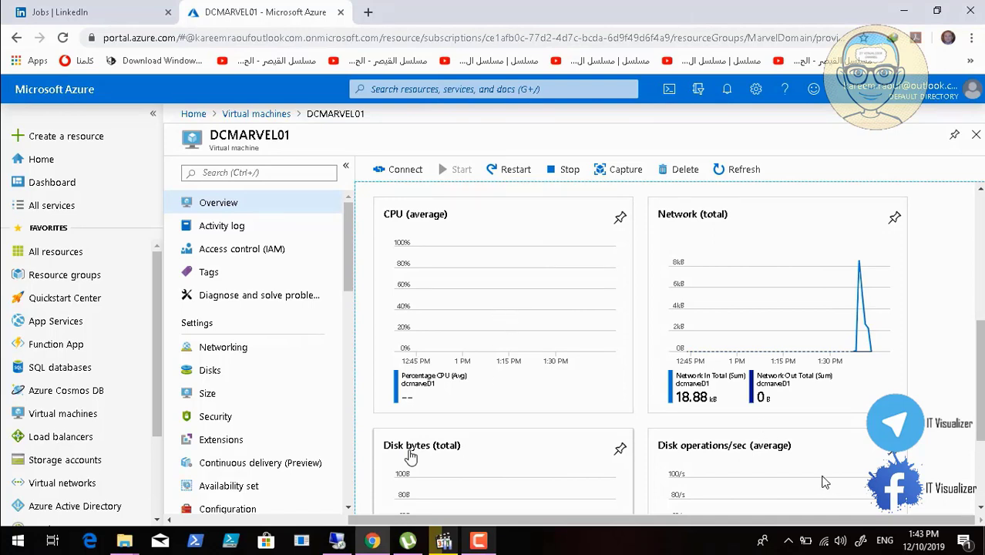
Refresh DCMARVEL01's overview to check the virtual machine's current status
mouse_move(145, 548)
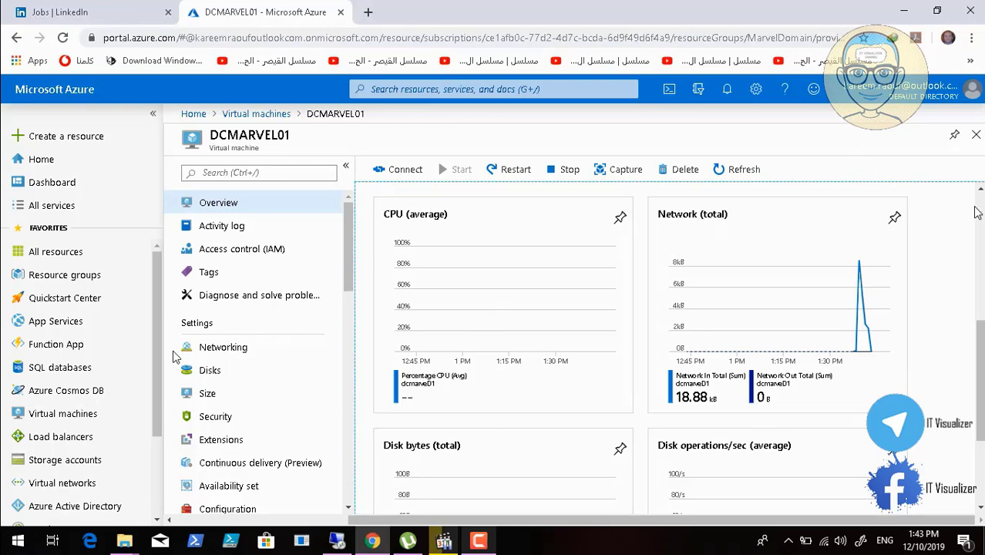
scroll(980, 217, "up", 5)
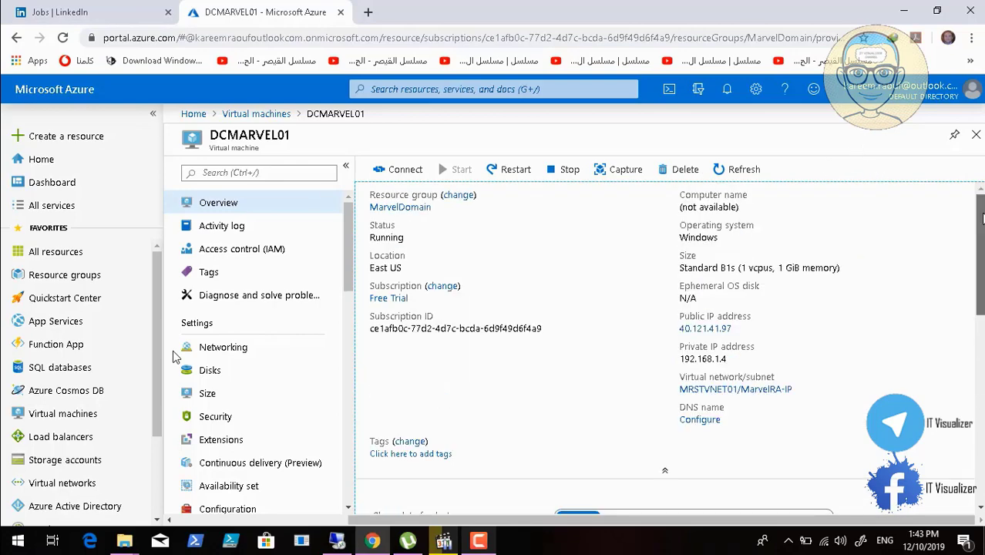
left_click(737, 171)
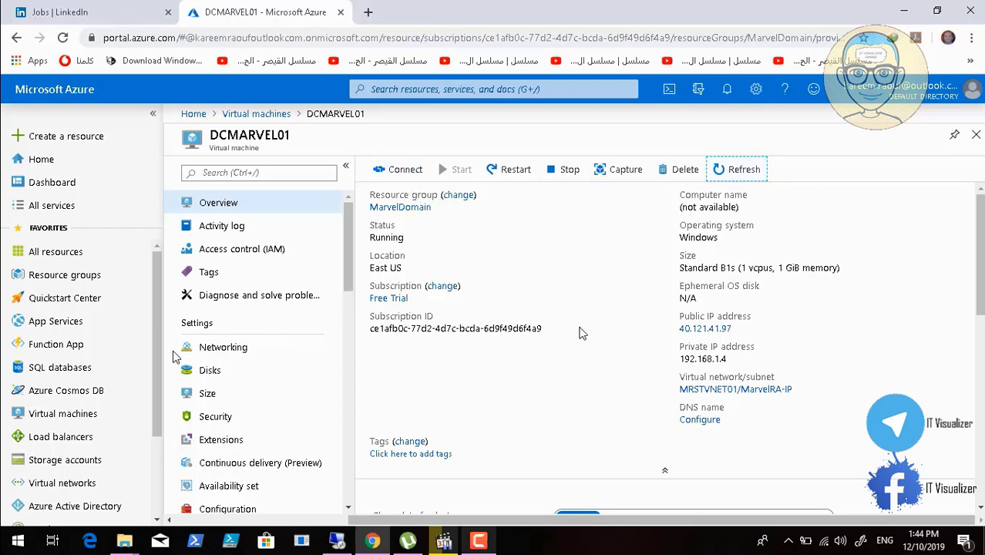
Open DCMARVEL01's Diagnose and solve problems page and start the Cannot Connect to VM troubleshooter
left_click(270, 295)
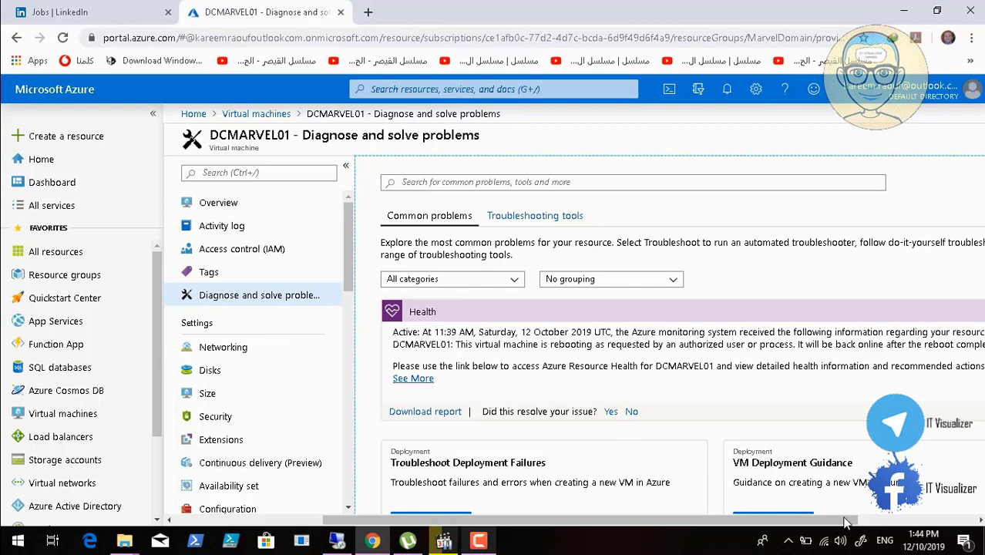
left_click(35, 525)
left_click(34, 525)
mouse_move(123, 552)
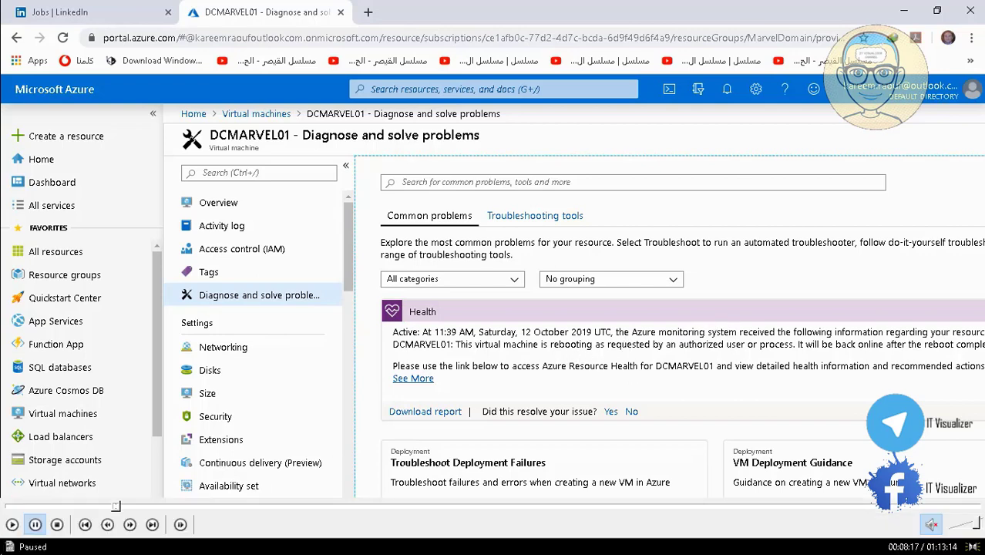
left_click(12, 525)
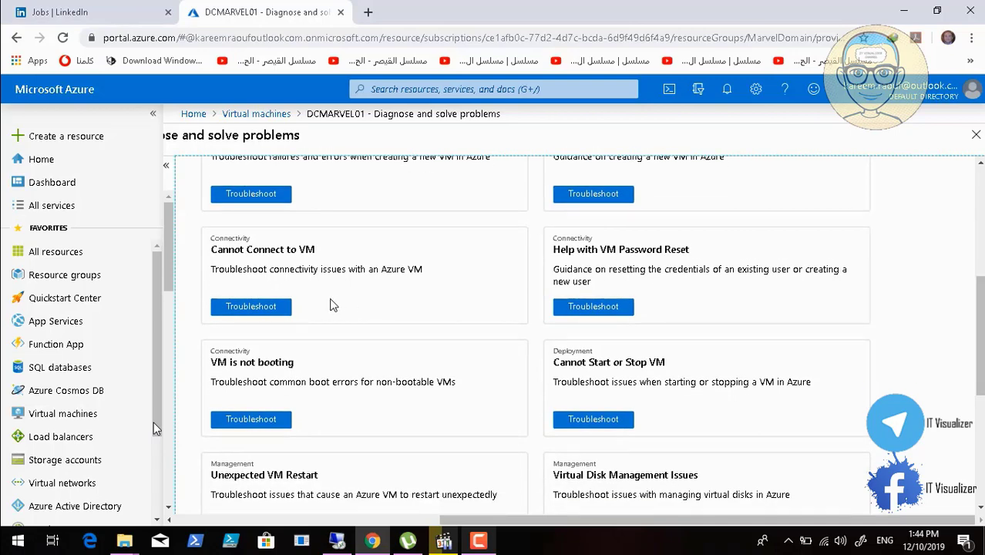
left_click(270, 307)
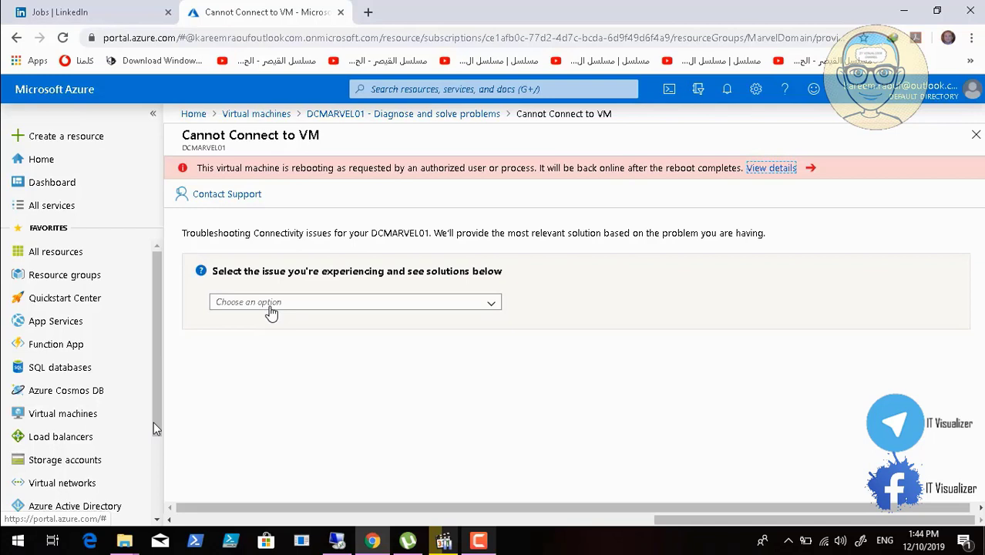
left_click(35, 523)
left_click(11, 525)
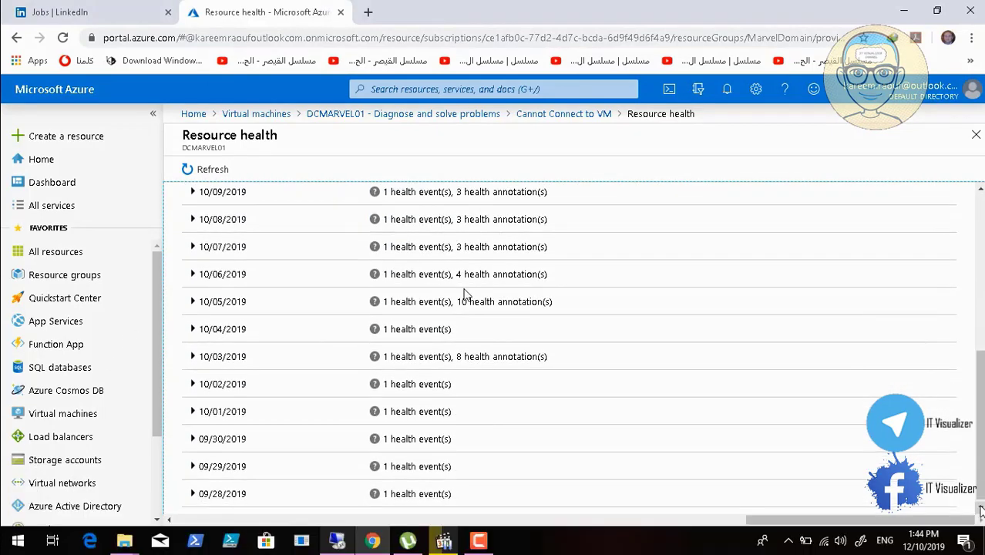
mouse_move(178, 510)
left_click_drag(126, 508, 122, 507)
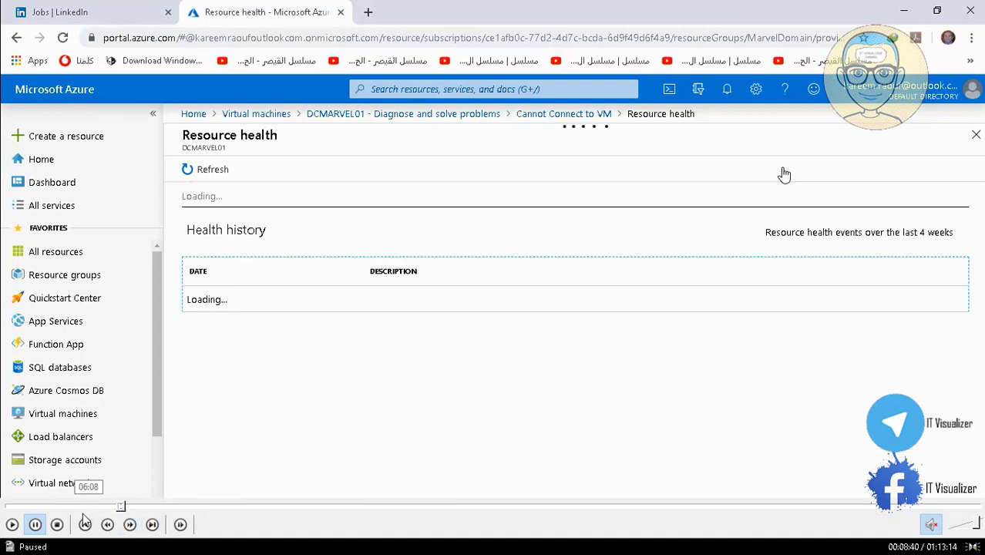
left_click(14, 524)
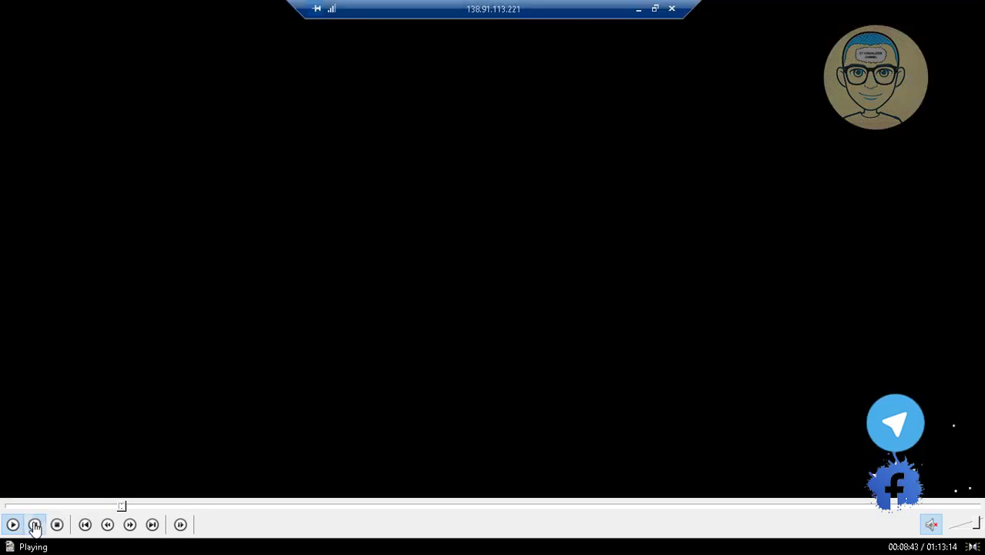
left_click(34, 525)
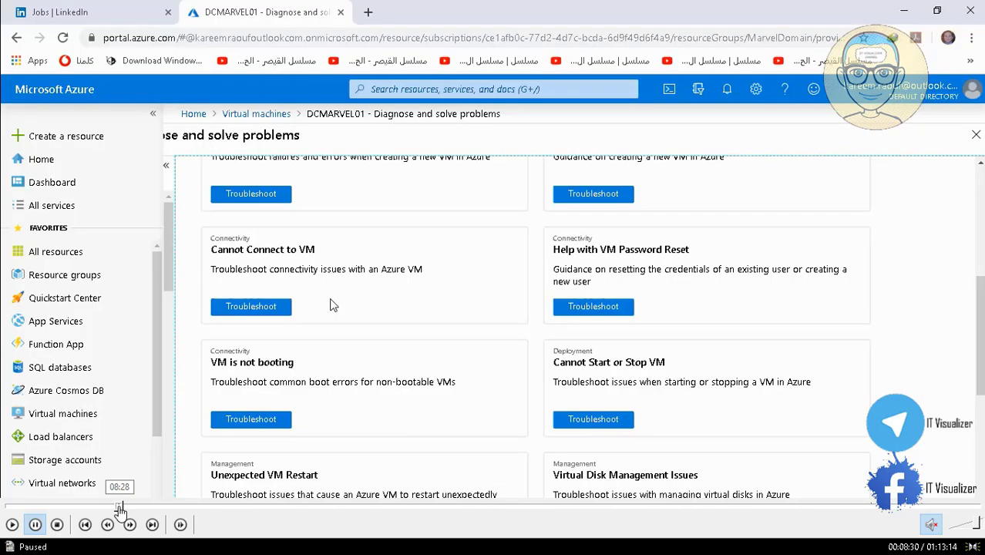
left_click(125, 509)
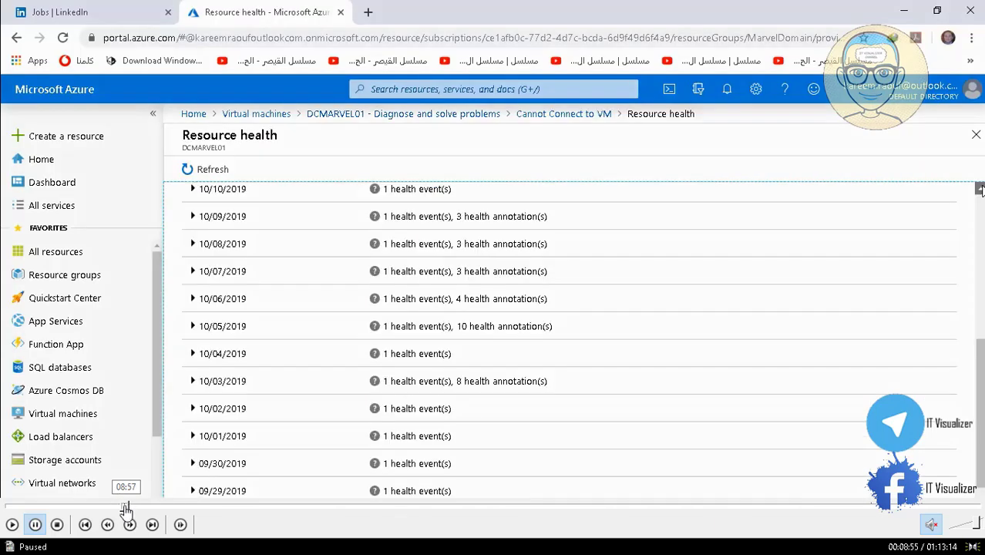
left_click(124, 508)
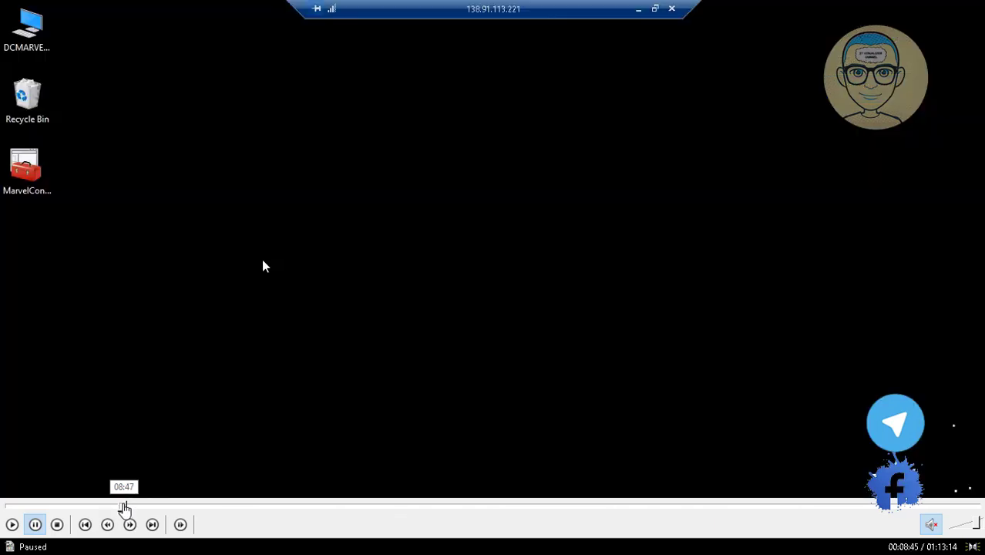
left_click(124, 509)
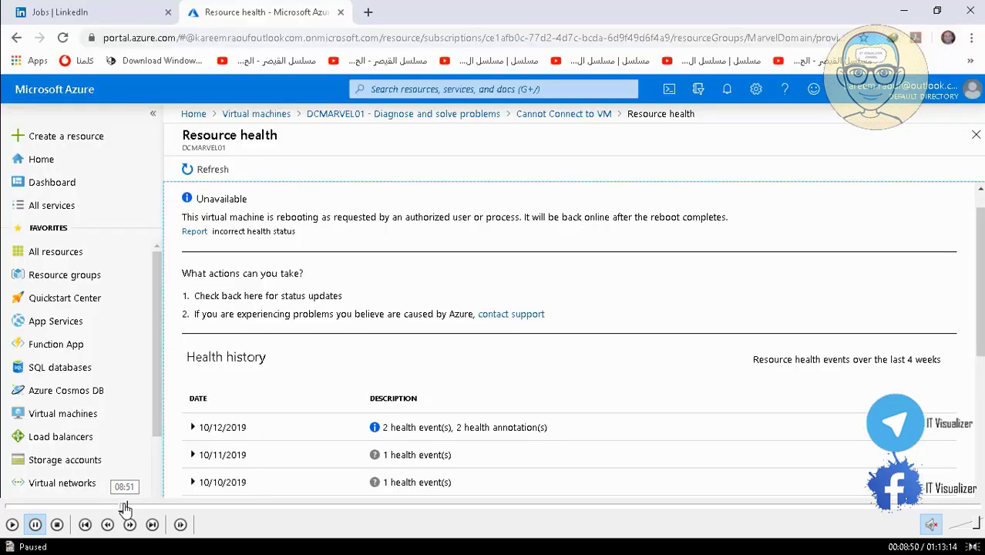
left_click(35, 524)
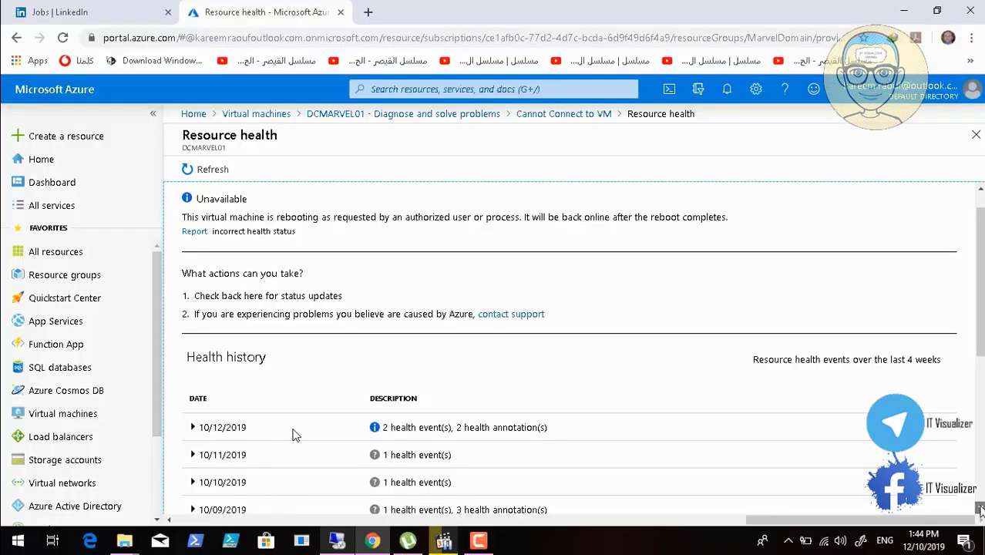
double_click(399, 376)
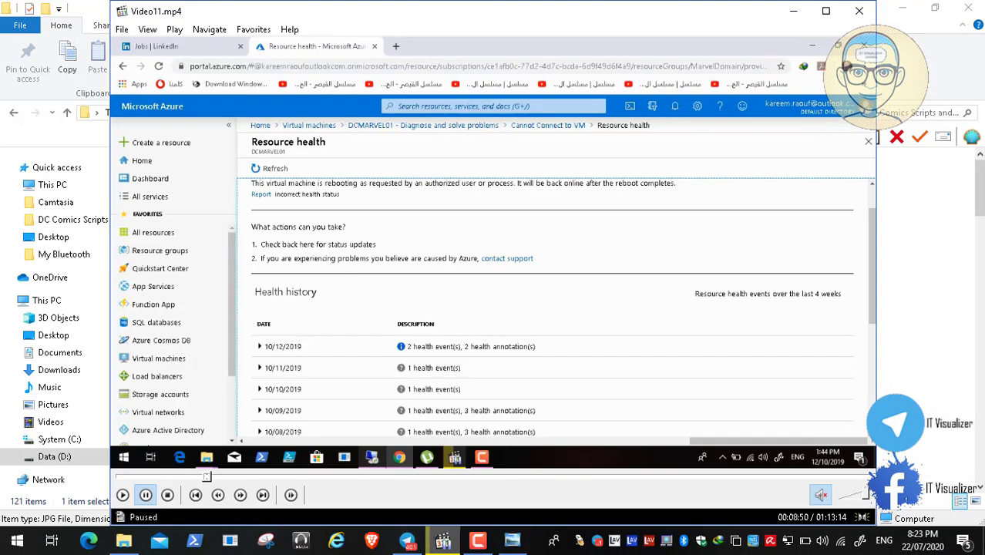
left_click(491, 542)
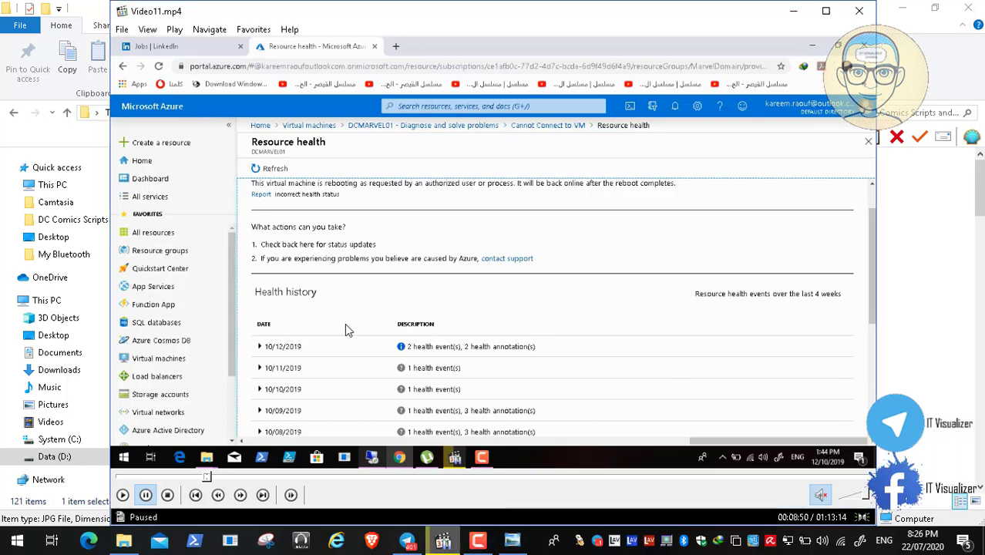
double_click(345, 324)
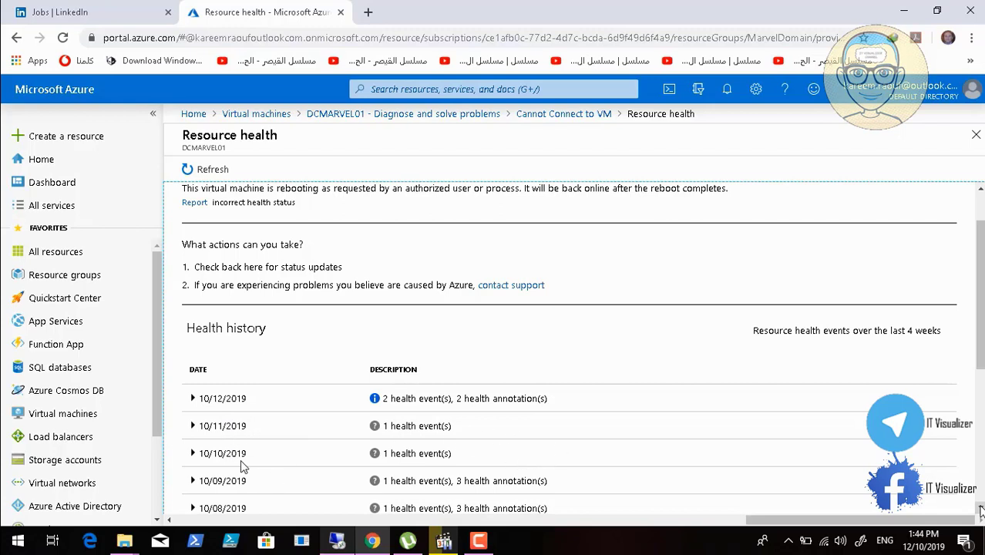
mouse_move(245, 505)
mouse_move(3, 545)
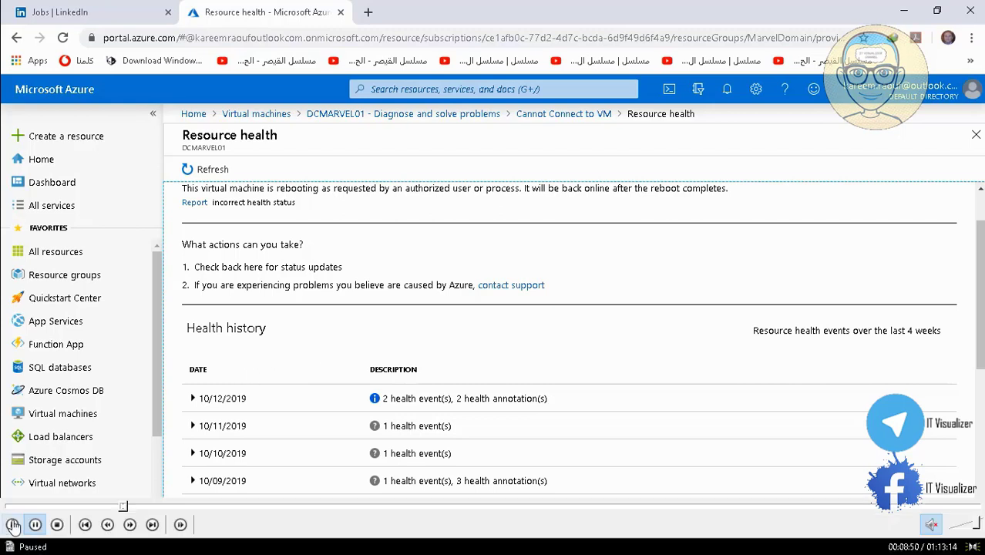
left_click(13, 526)
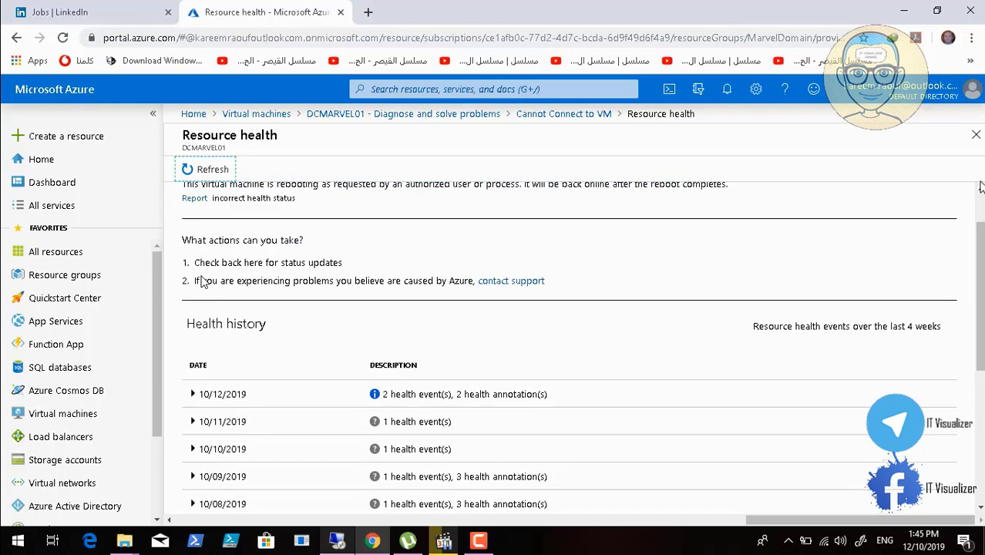
Close DCMARVEL01's Resource health page and choose Cannot RDP as the issue in the Cannot Connect to VM troubleshooter
left_click(975, 137)
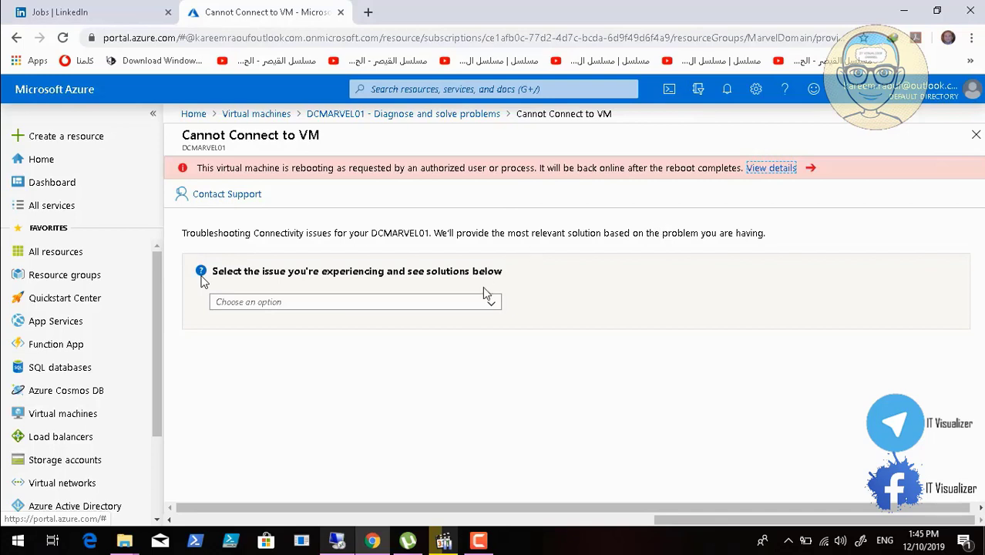
left_click(493, 305)
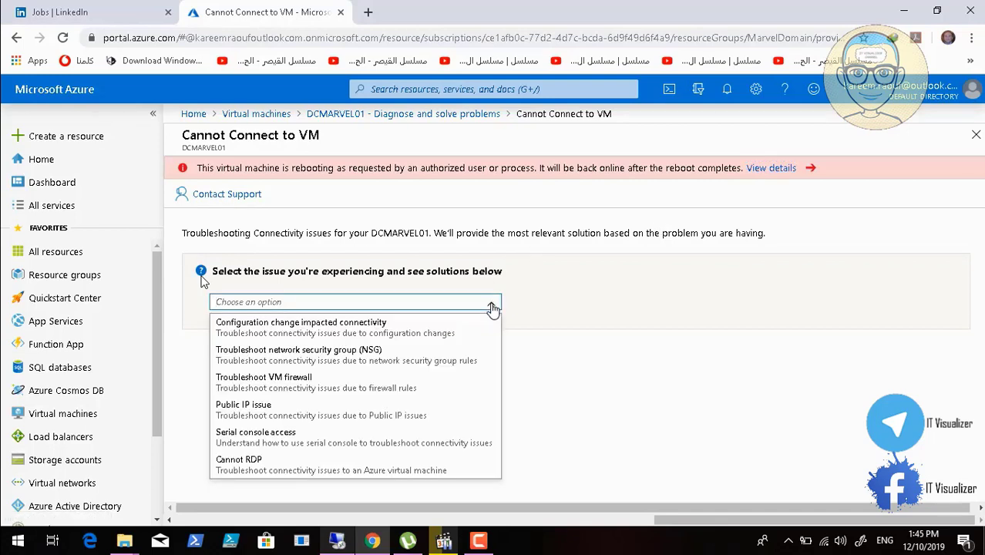
left_click(355, 464)
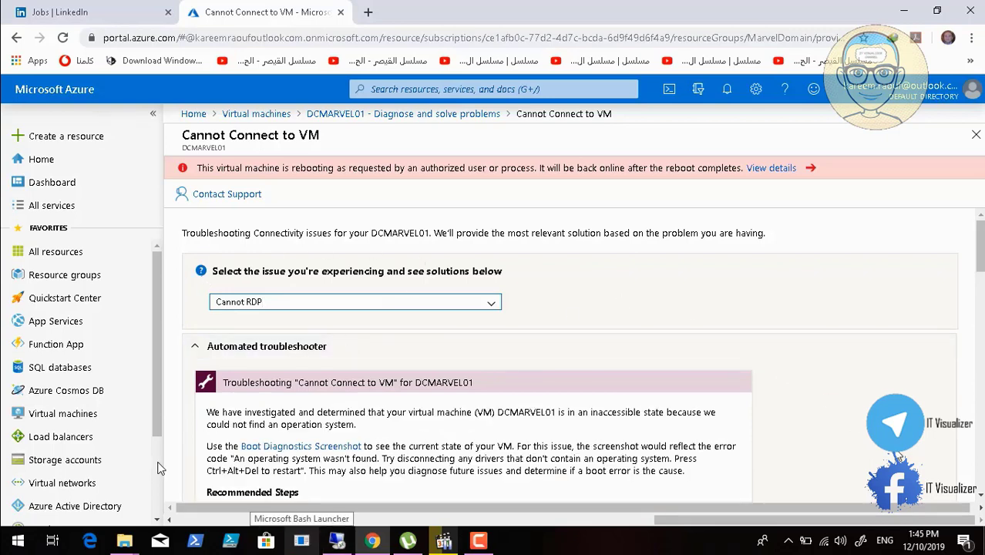
mouse_move(66, 512)
left_click(35, 526)
mouse_move(5, 520)
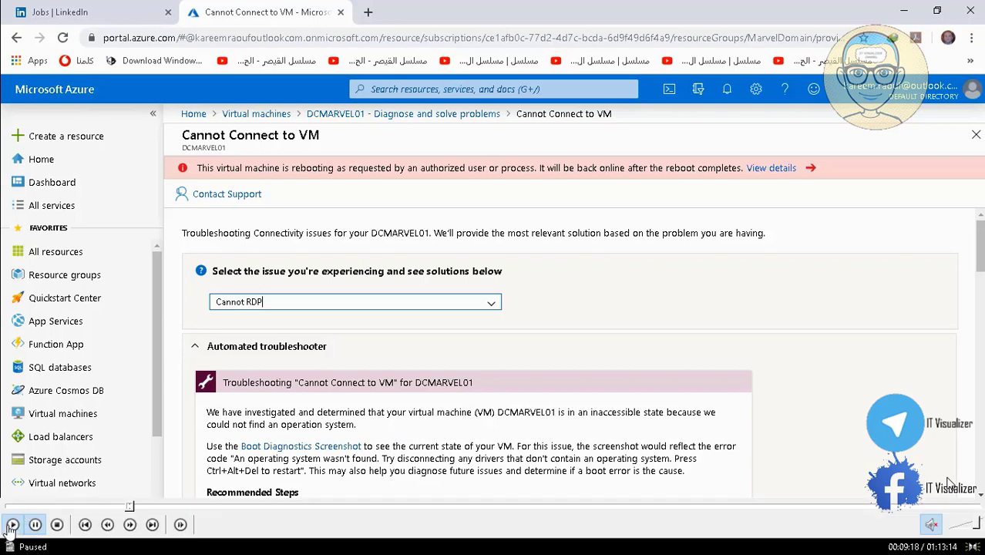
left_click(12, 524)
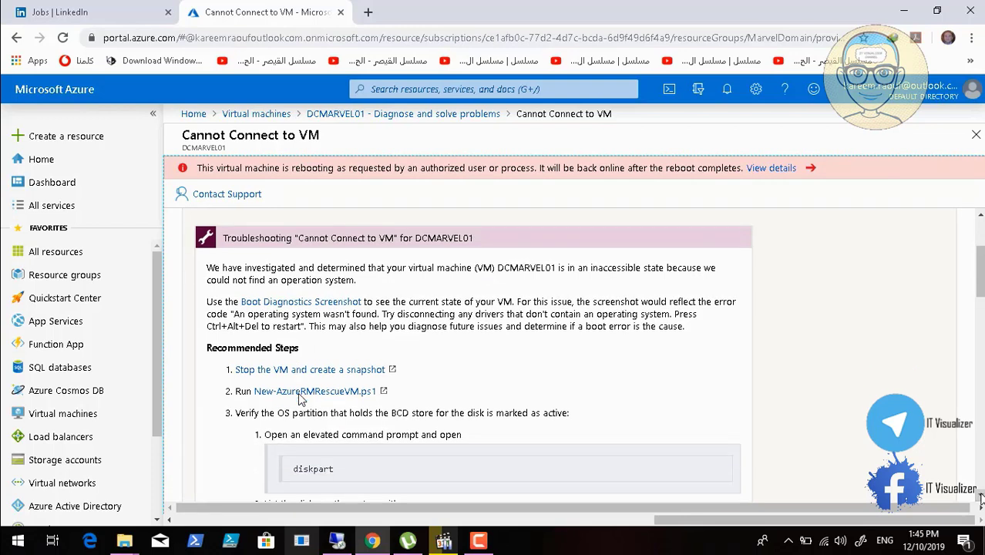
mouse_move(113, 509)
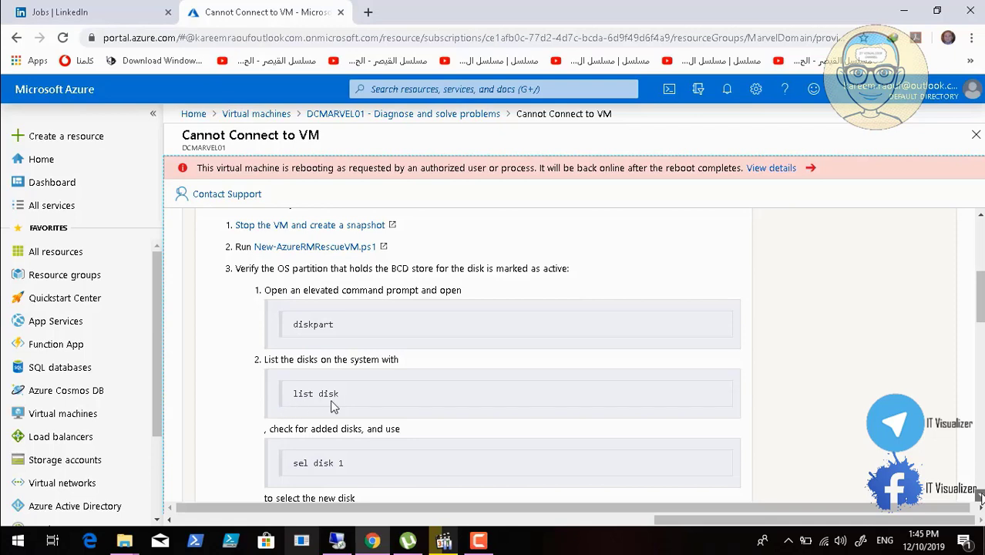
mouse_move(23, 543)
left_click(14, 526)
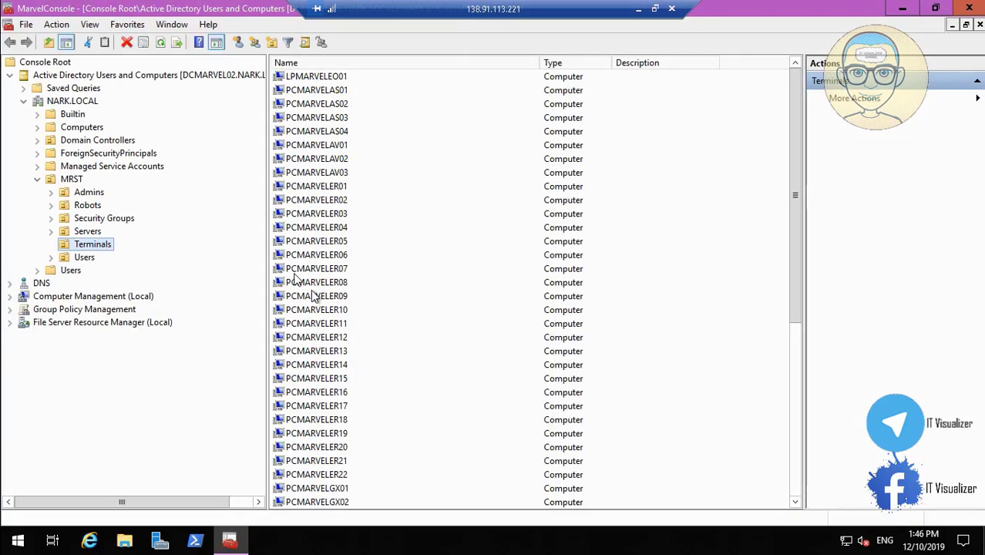
Open the properties of computer PCMARVELER17 in the Terminals OU on DCMARVEL02 and copy its pre-Windows 2000 computer name
left_click(315, 406)
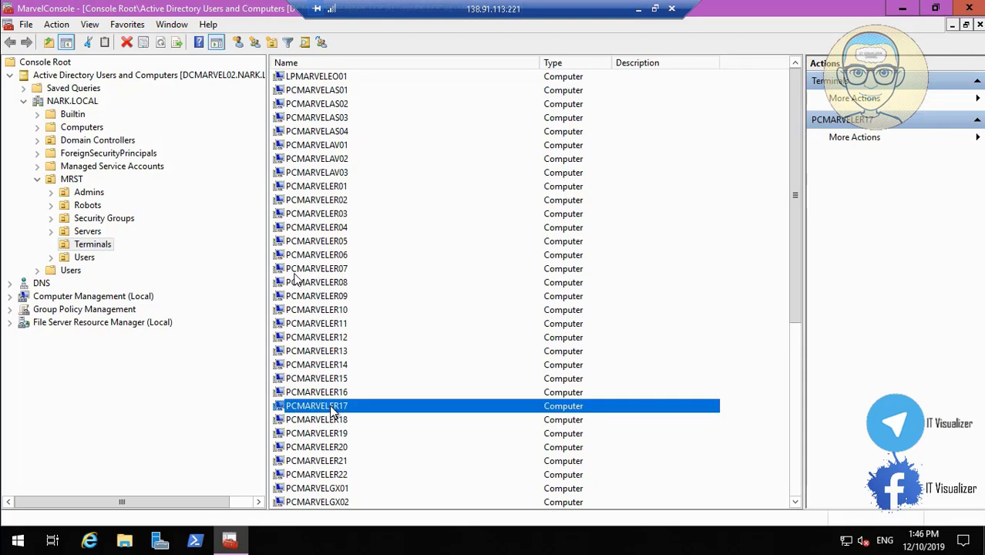
right_click(331, 411)
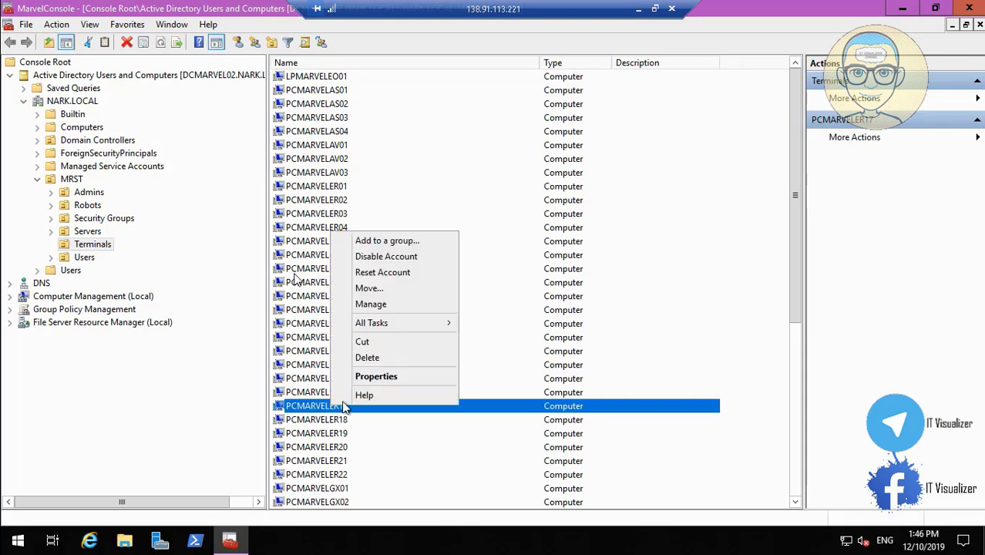
left_click(388, 378)
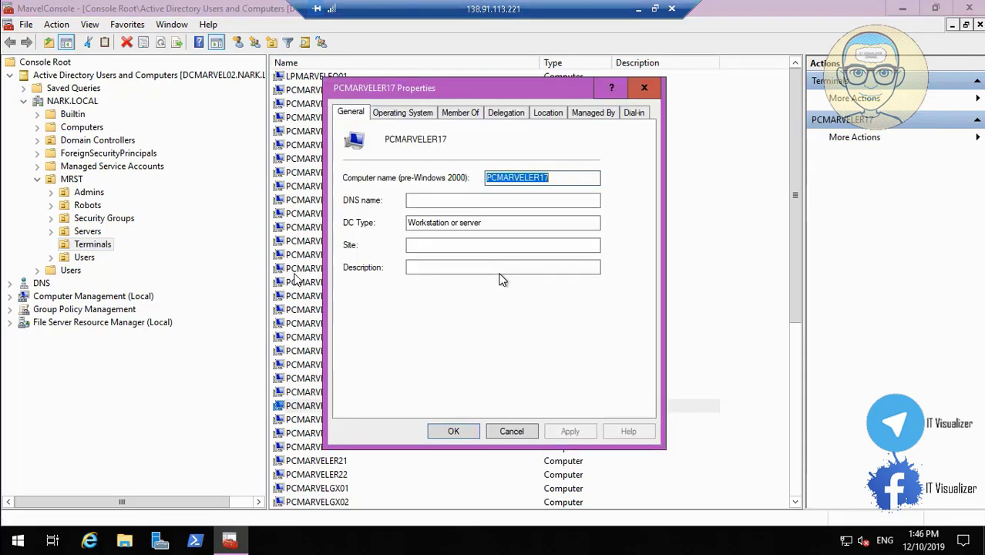
right_click(520, 178)
left_click(559, 220)
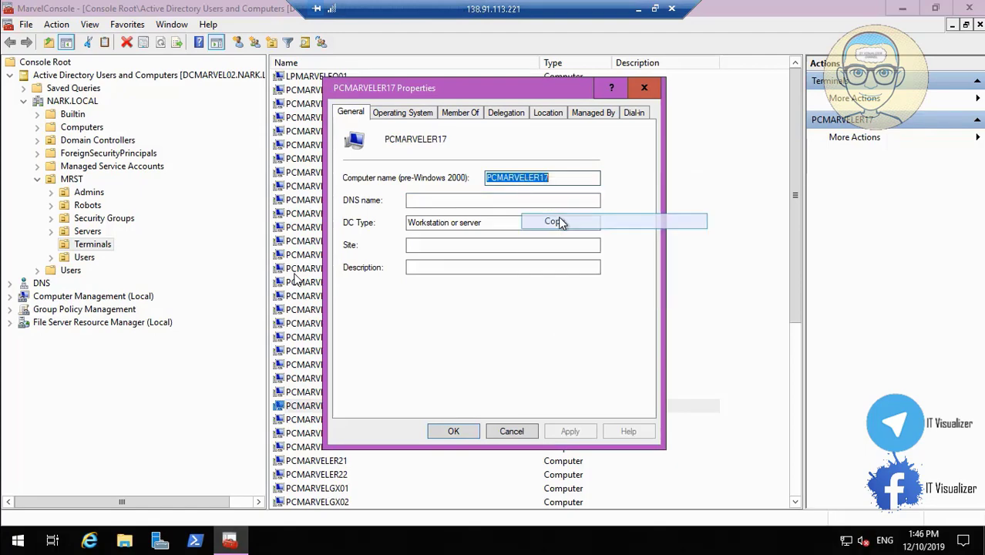
Close PCMARVELER17's properties, switch to the Azure portal, discard the troubleshooter page and refresh DCMARVEL01's overview
left_click(453, 430)
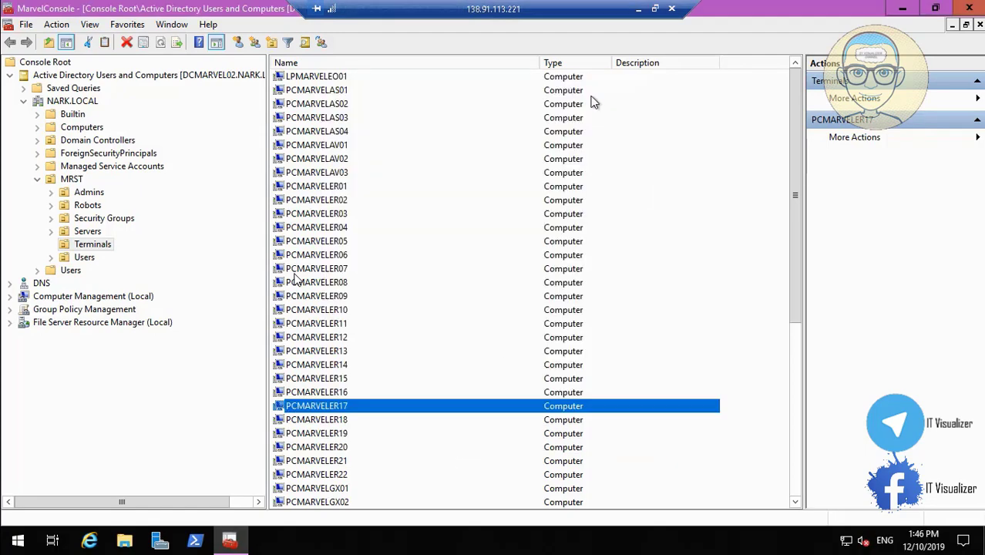
left_click(639, 9)
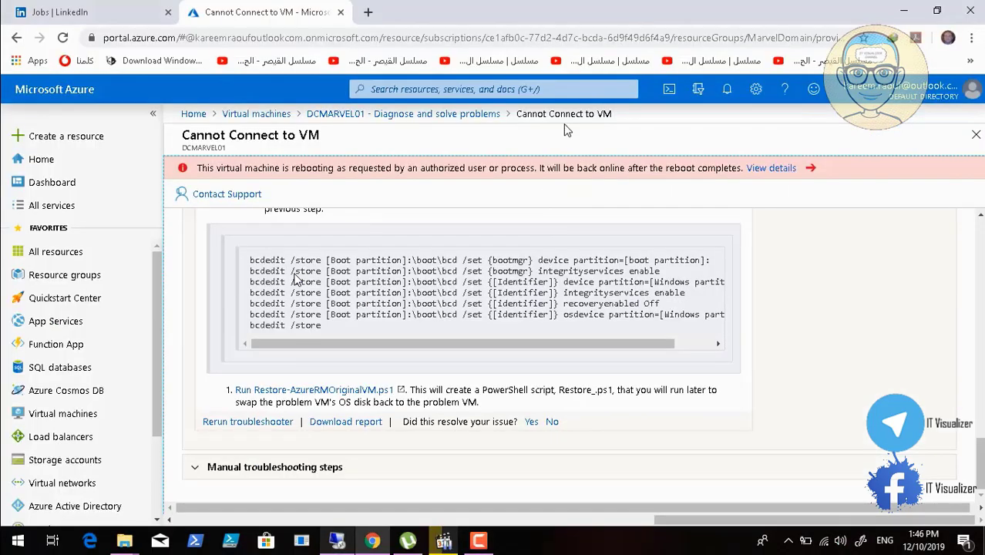
left_click(53, 415)
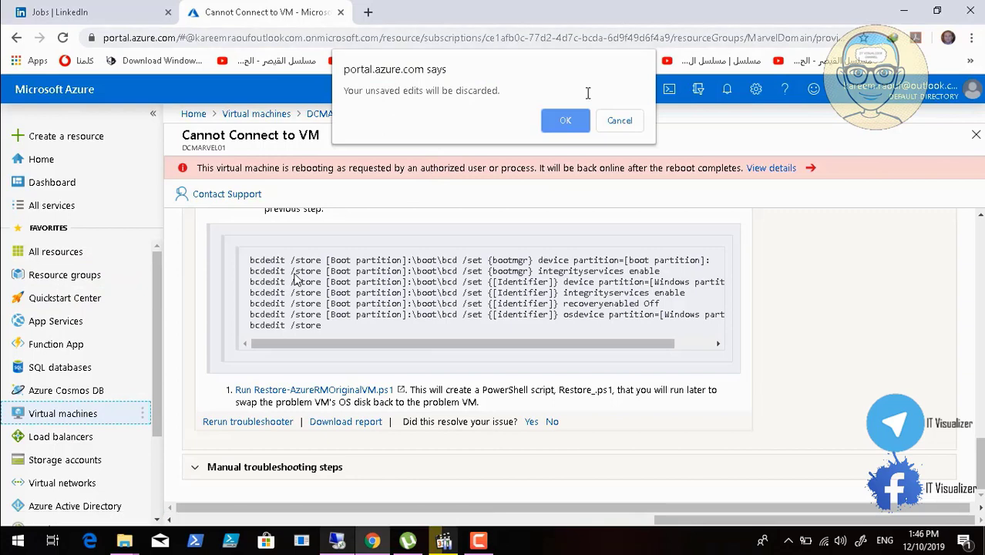
left_click(563, 121)
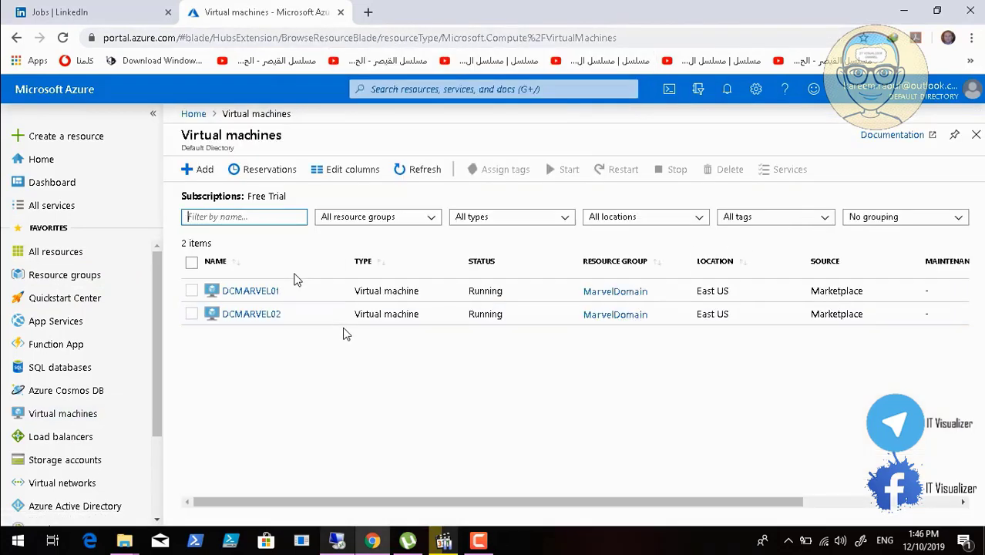
left_click(269, 293)
left_click(269, 293)
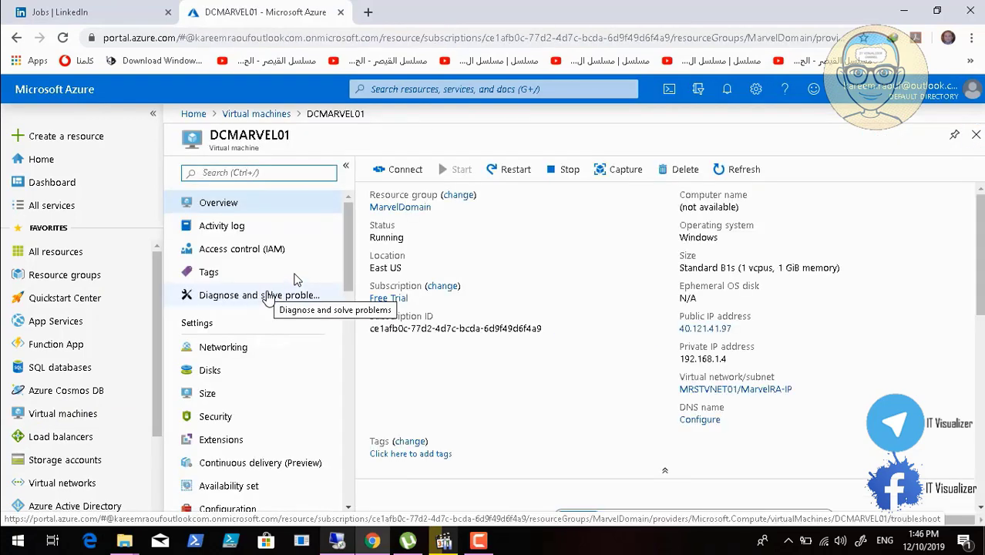
left_click(742, 172)
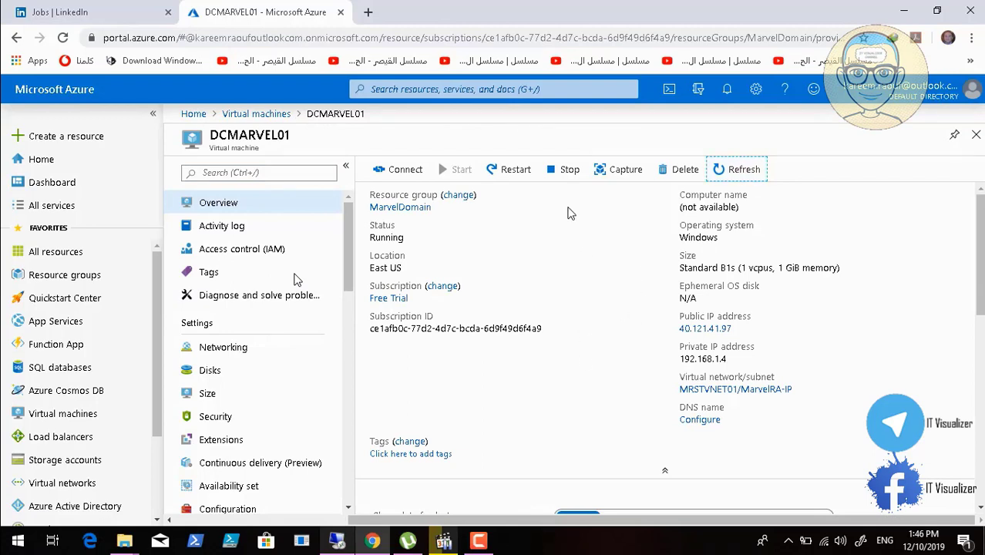
Stop the DCMARVEL01 virtual machine without reserving its public IP address, and check the progress in the notifications
left_click(561, 171)
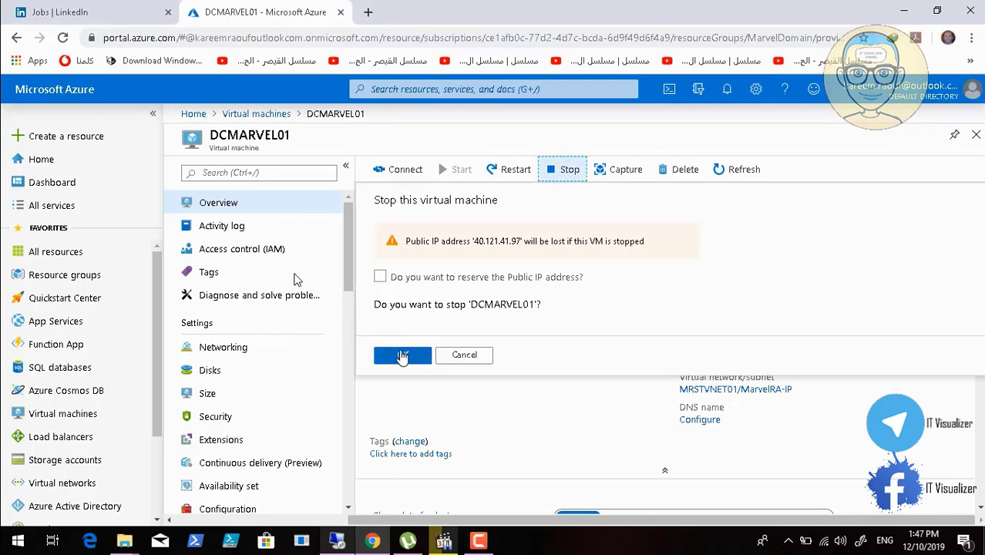
left_click(402, 356)
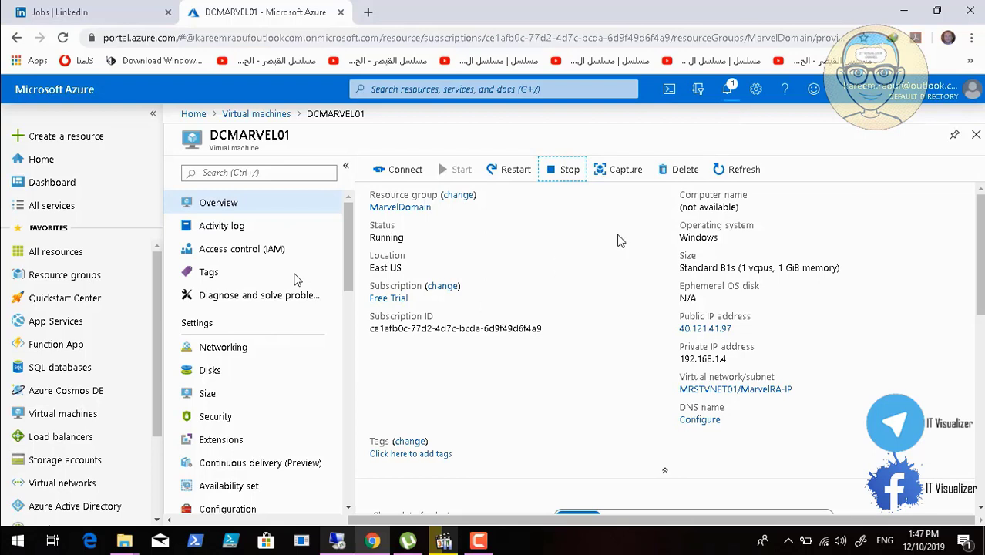
left_click(734, 90)
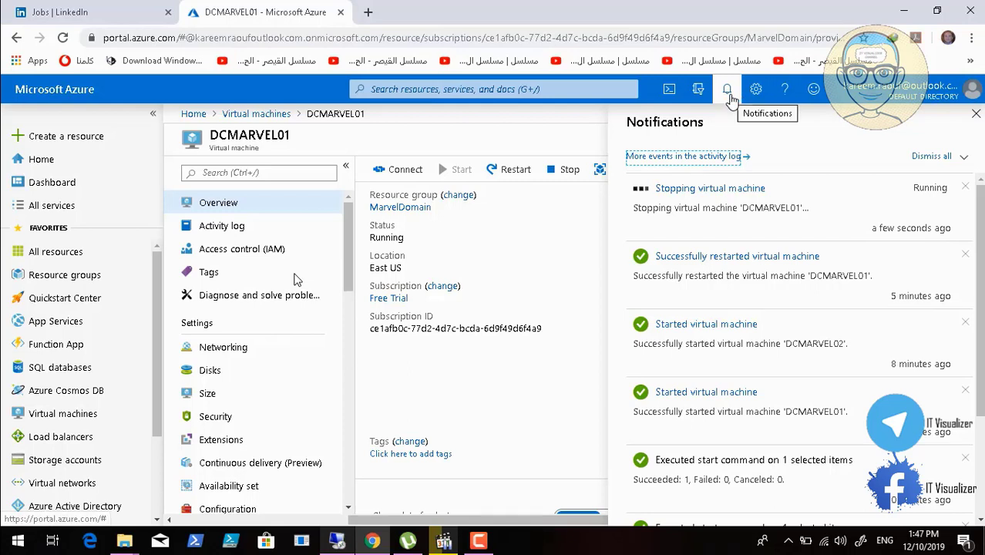
left_click(478, 541)
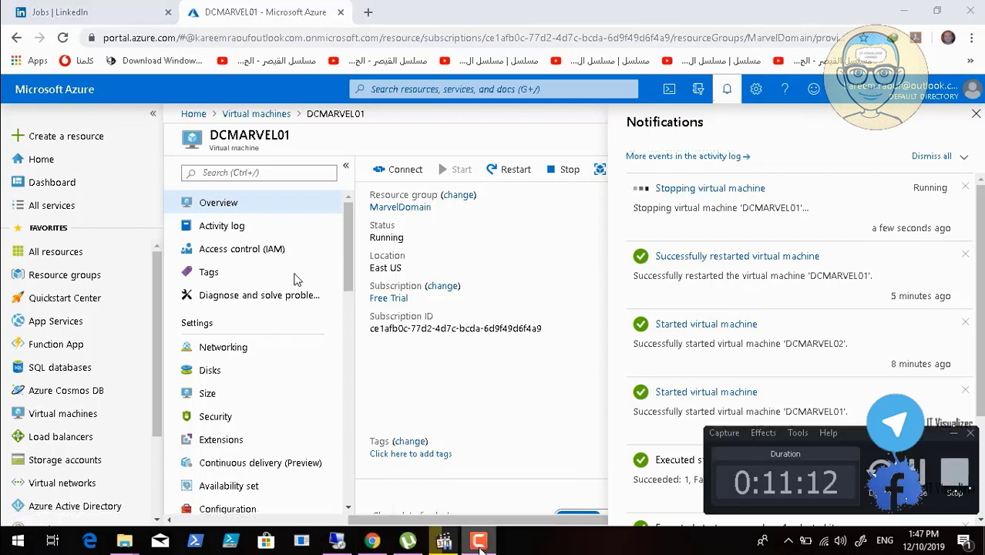
left_click(955, 436)
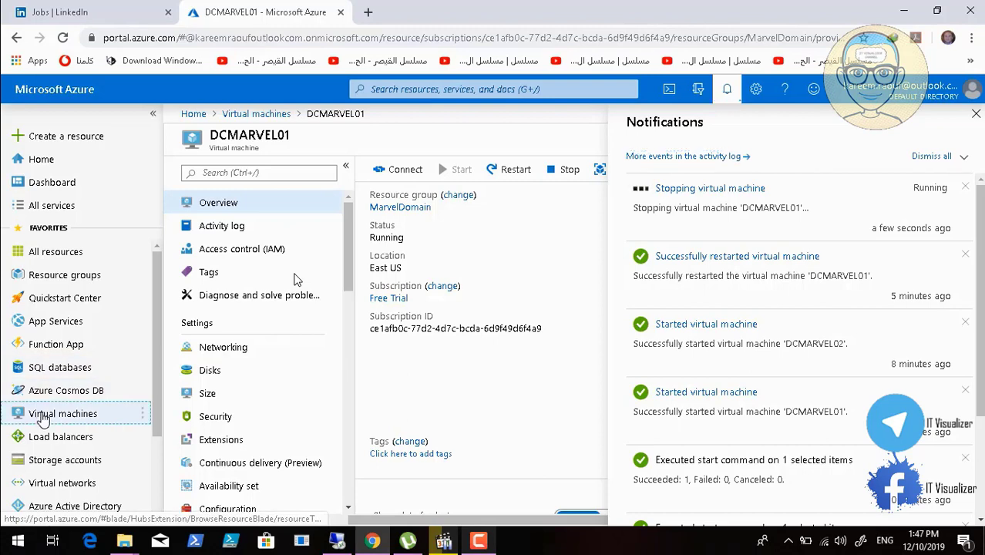
Start creating a new virtual machine in the MarvelDomain resource group and name it PCMARVELER17 from the copied computer name
left_click(44, 416)
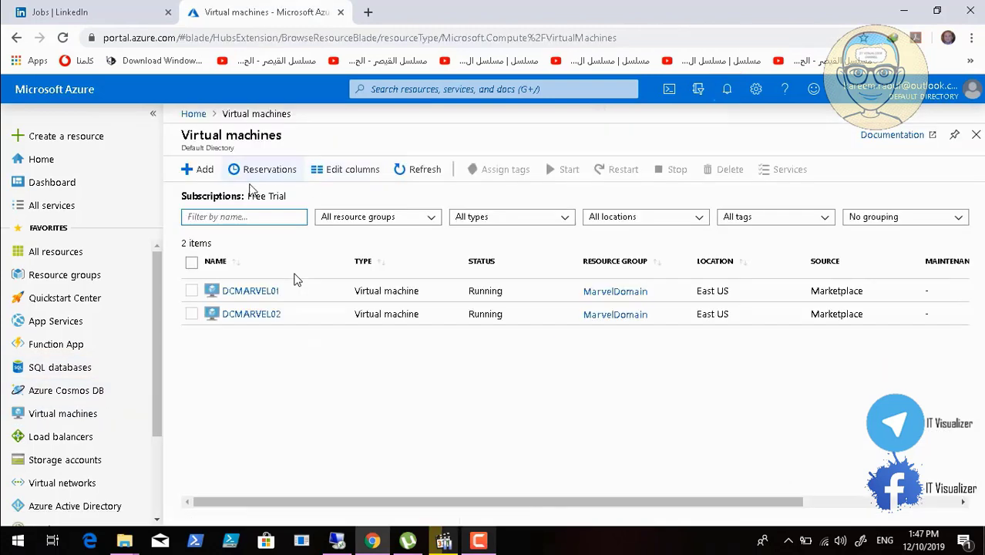
left_click(199, 174)
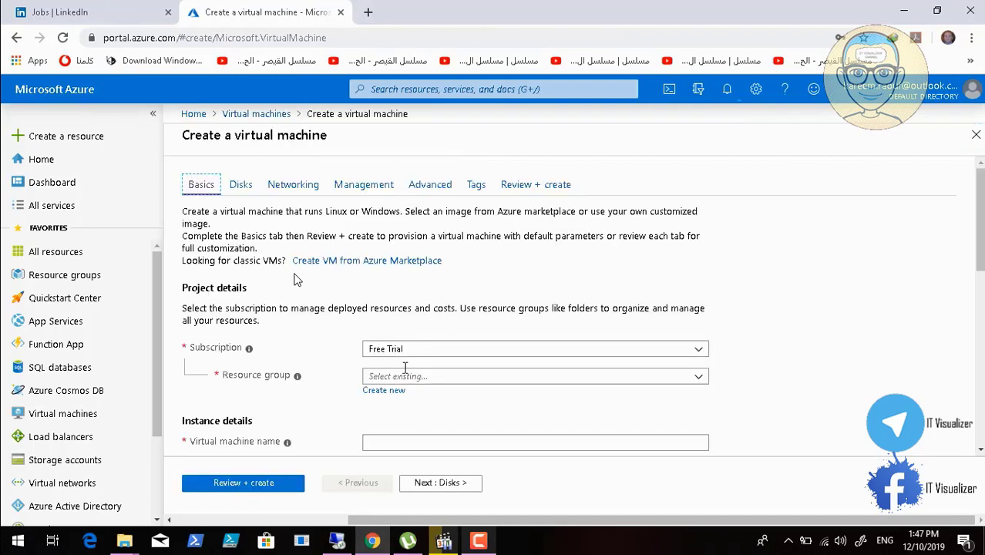
left_click(409, 376)
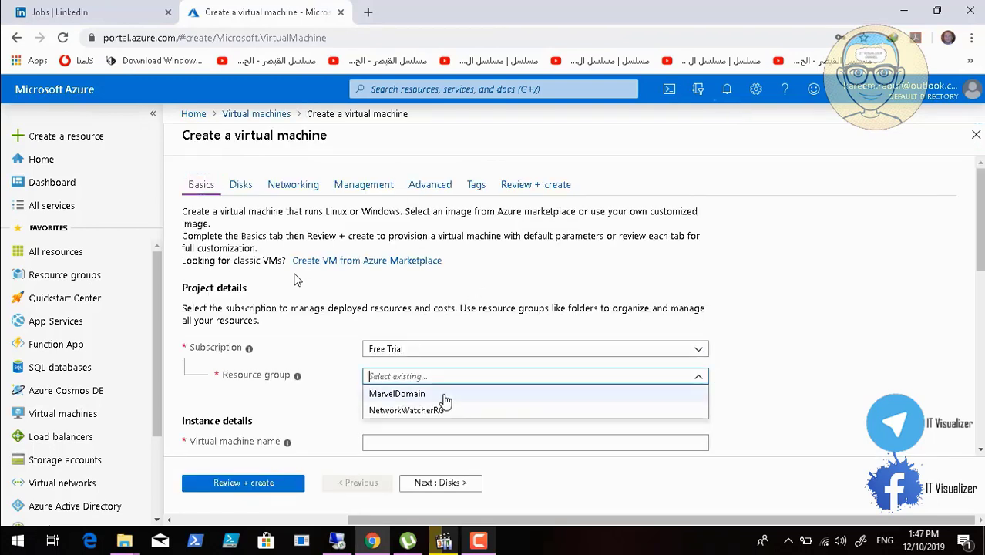
left_click(416, 442)
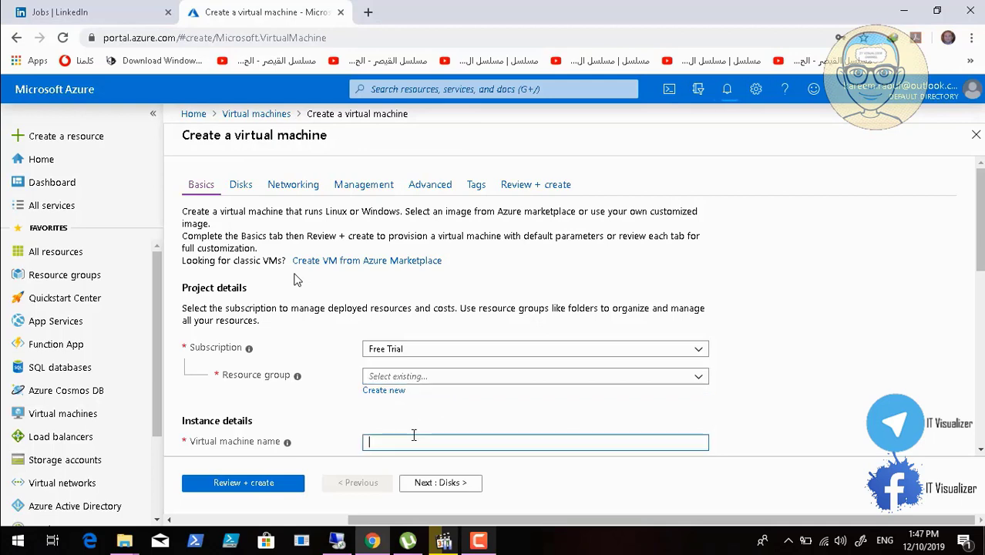
left_click(980, 449)
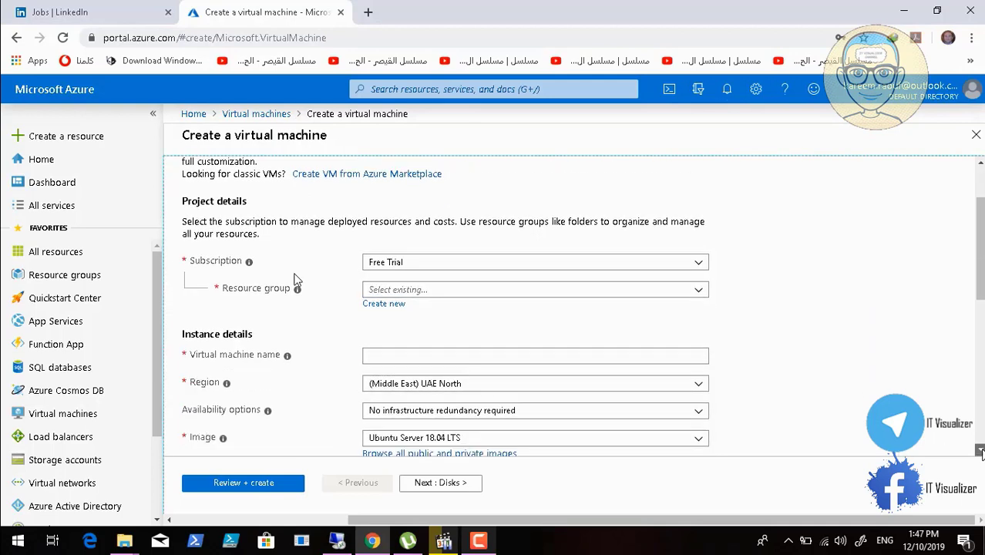
left_click(424, 330)
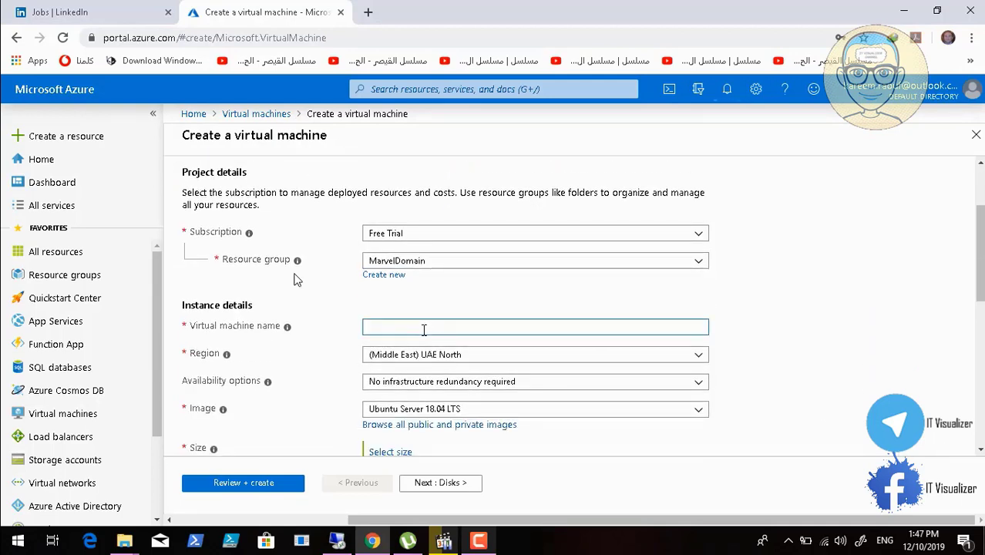
type("PCMARVELER17")
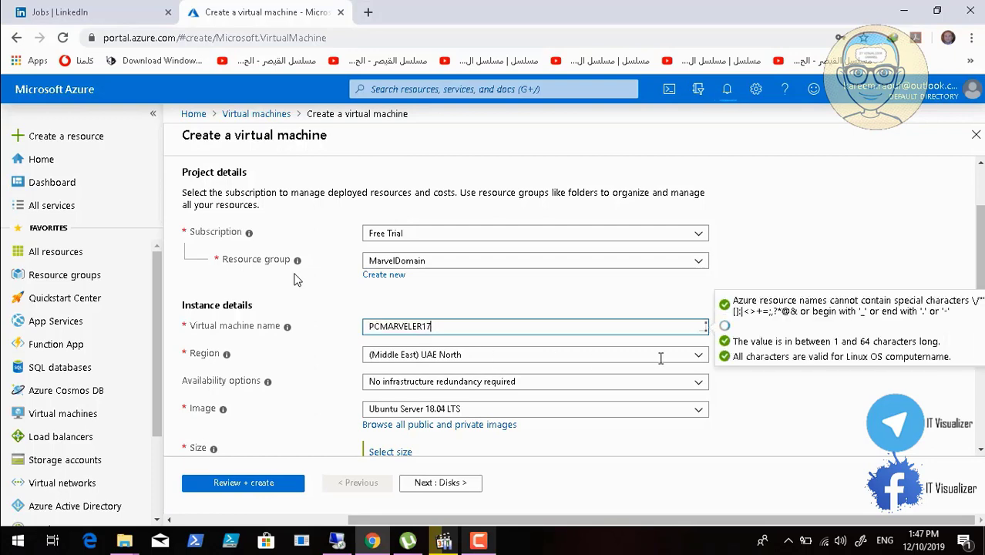
Set the new virtual machine's region to (US) East US and its image to Windows 10 Pro, Version 1809
left_click(697, 359)
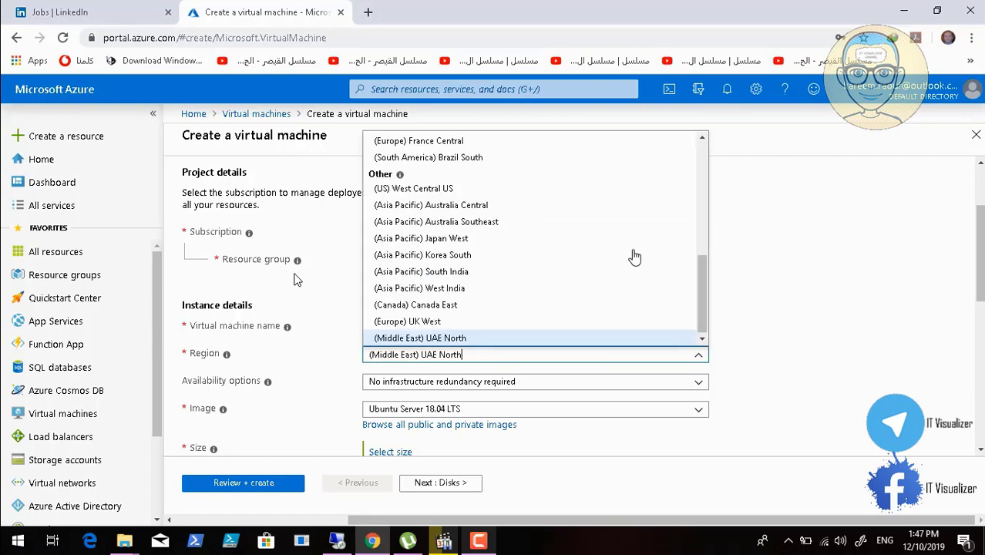
scroll(701, 161, "up", 10)
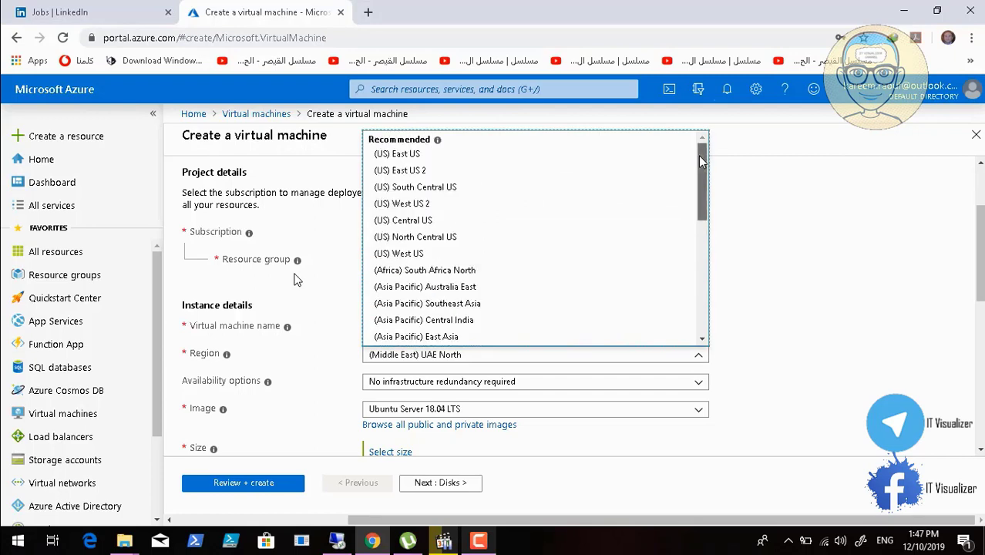
left_click(441, 159)
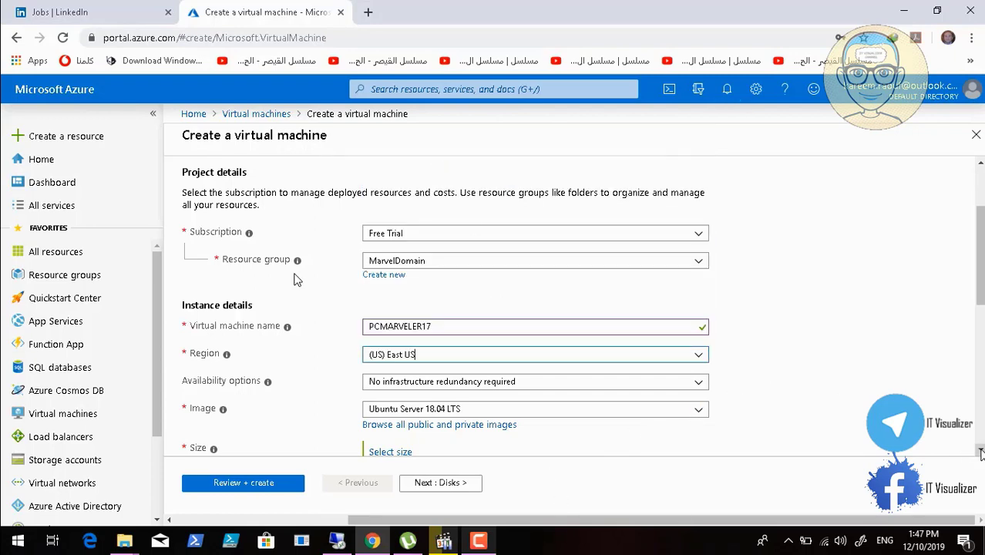
scroll(976, 451, "down", 2)
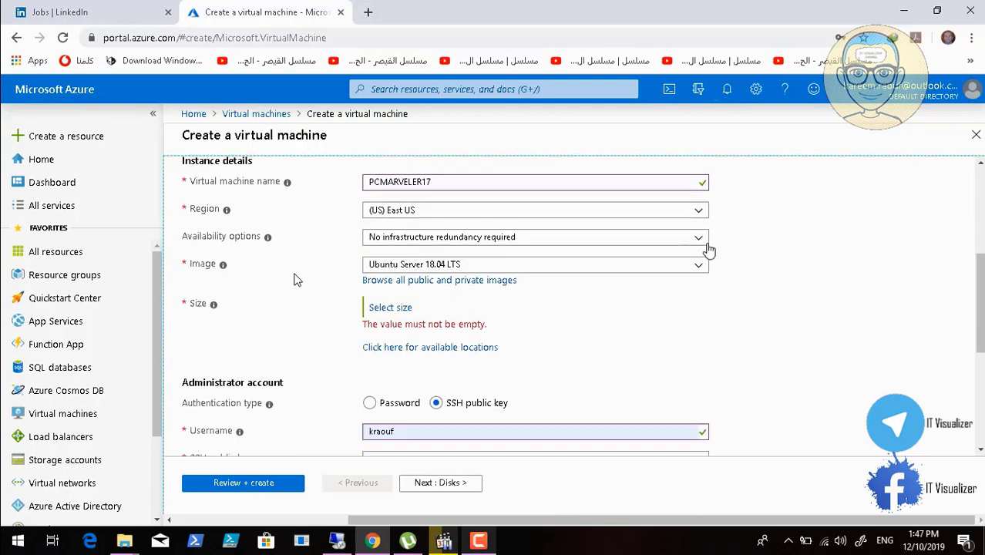
left_click(698, 270)
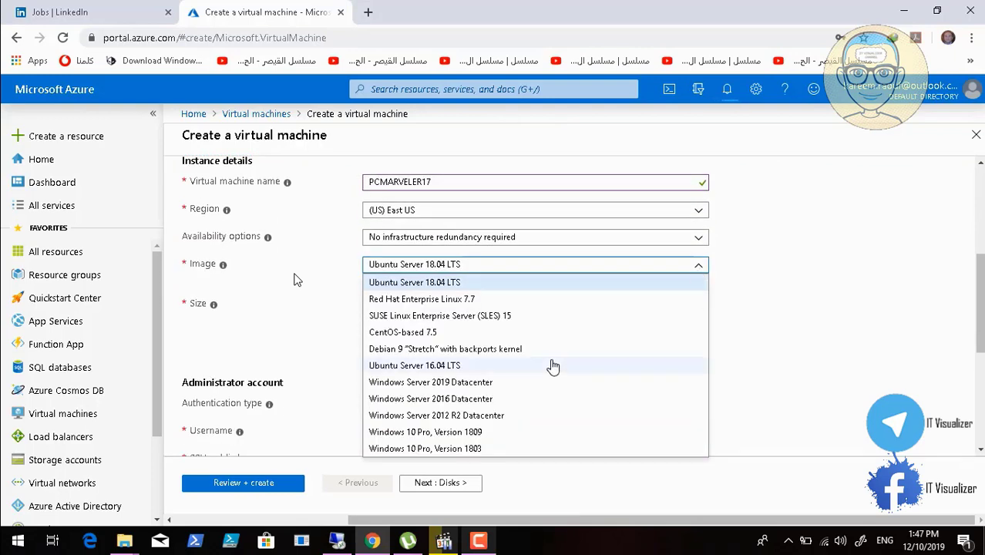
left_click(484, 433)
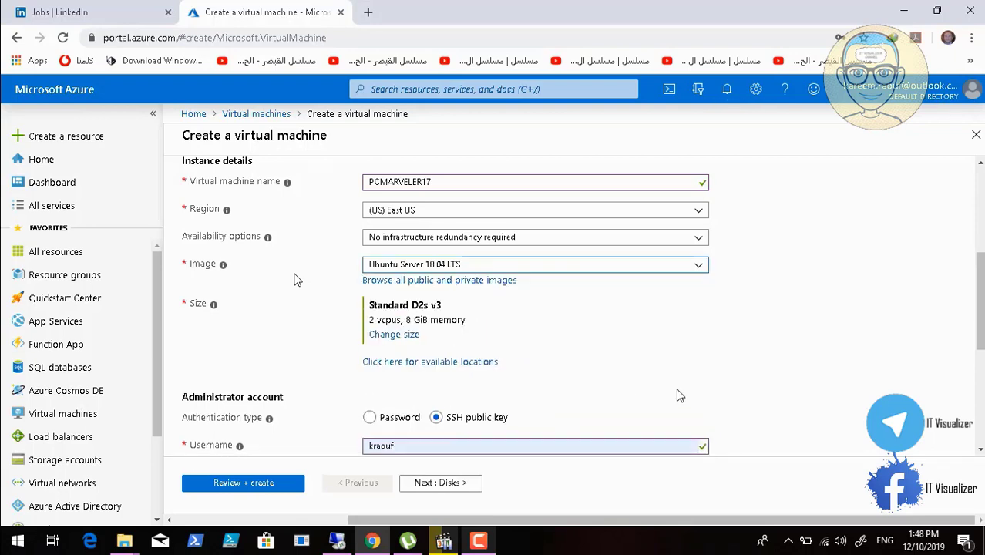
Change the new virtual machine's size to Standard B1s
left_click(395, 337)
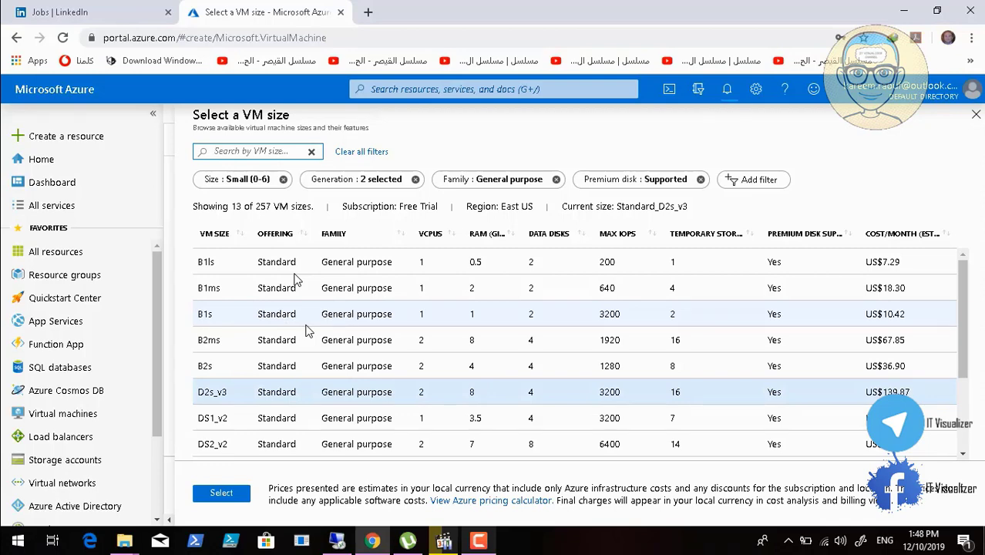
left_click(303, 314)
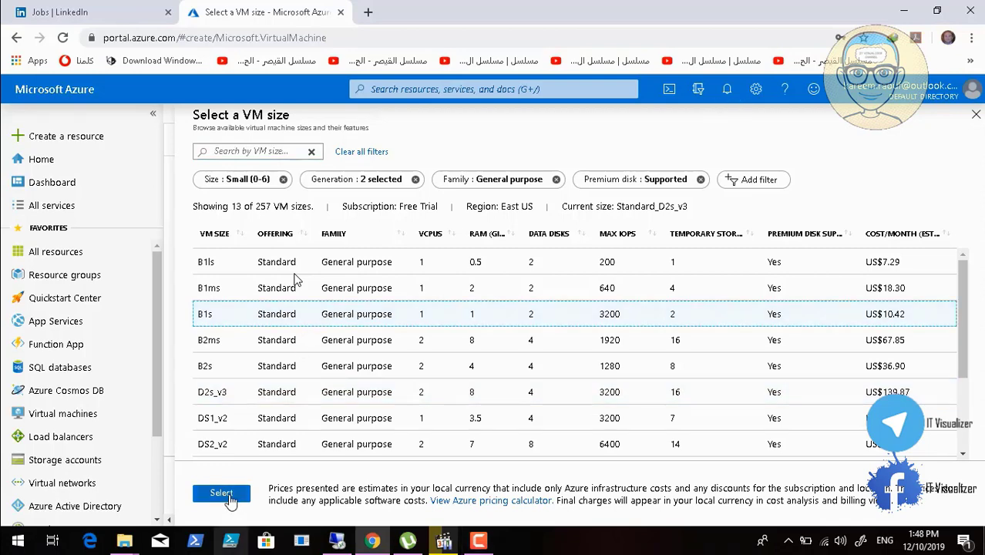
left_click(223, 494)
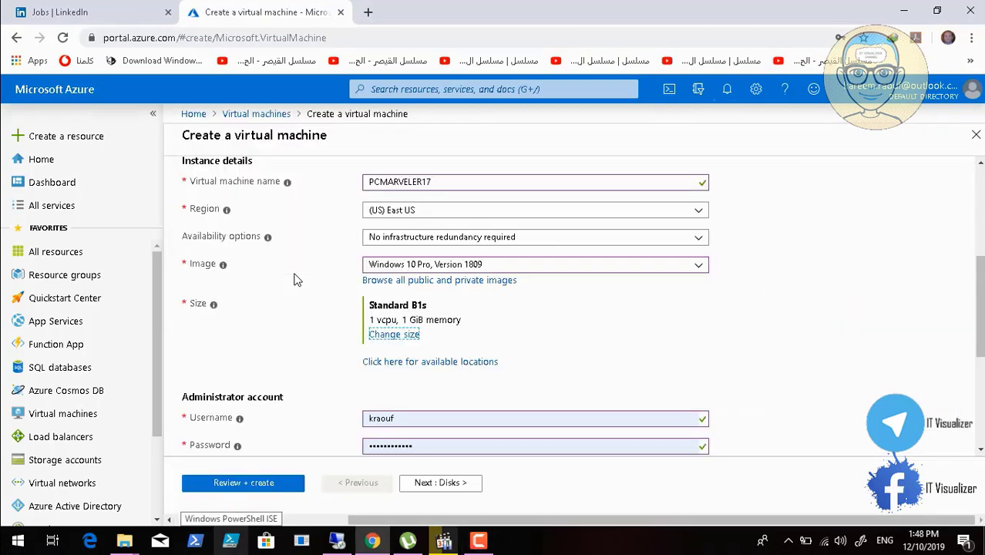
Fill in the administrator account's Confirm password field with the saved password
scroll(297, 279, "down", 2)
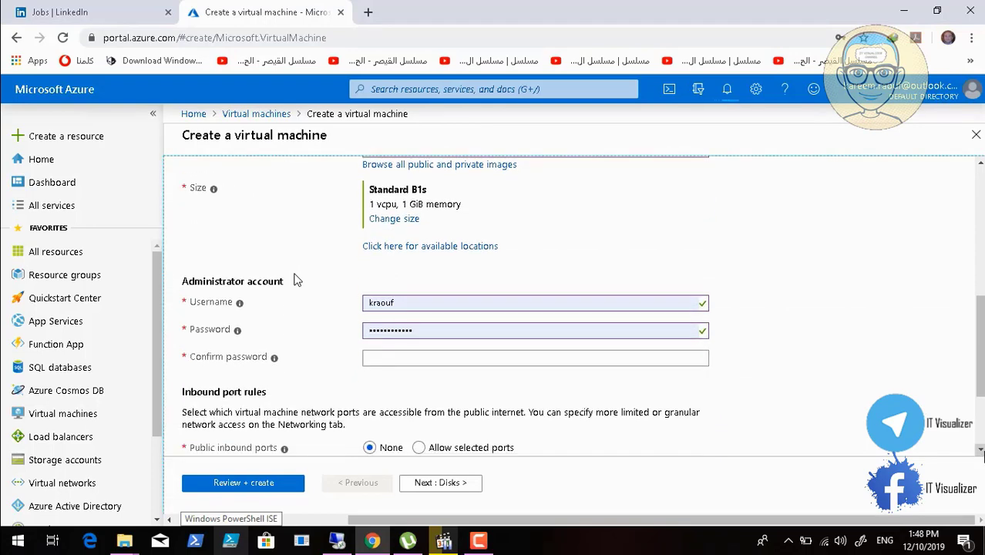
left_click(654, 329)
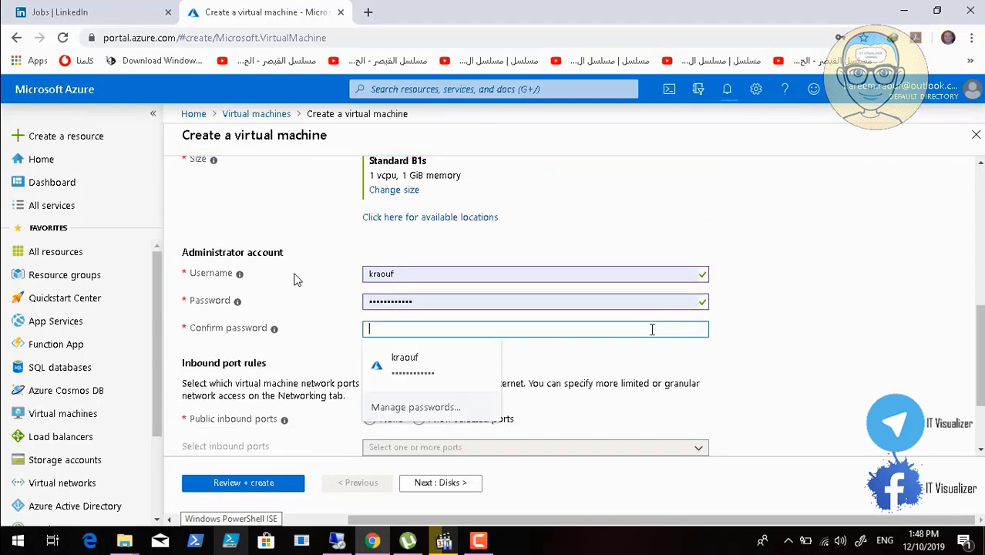
left_click(440, 359)
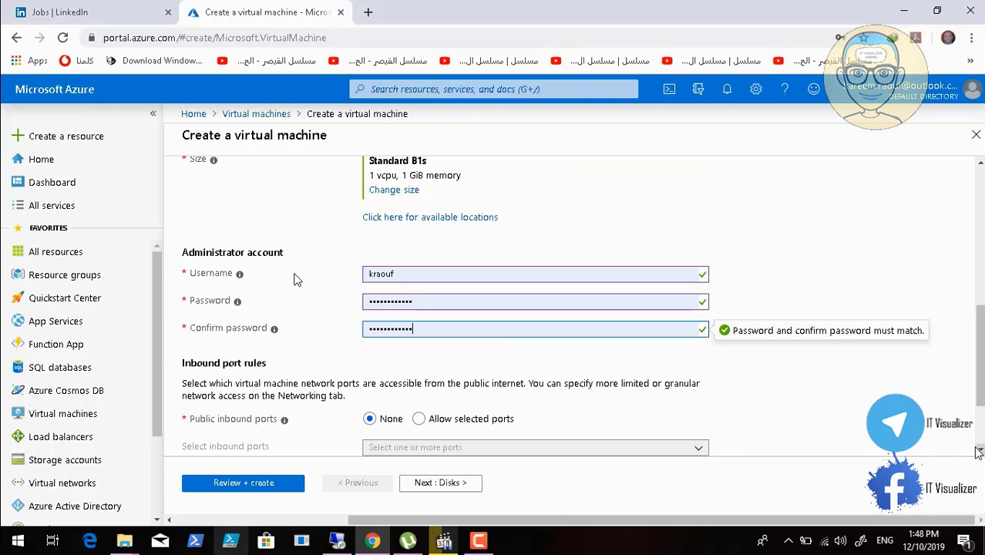
Allow selected public inbound ports for the new virtual machine and choose RDP (3389)
scroll(979, 453, "down", 2)
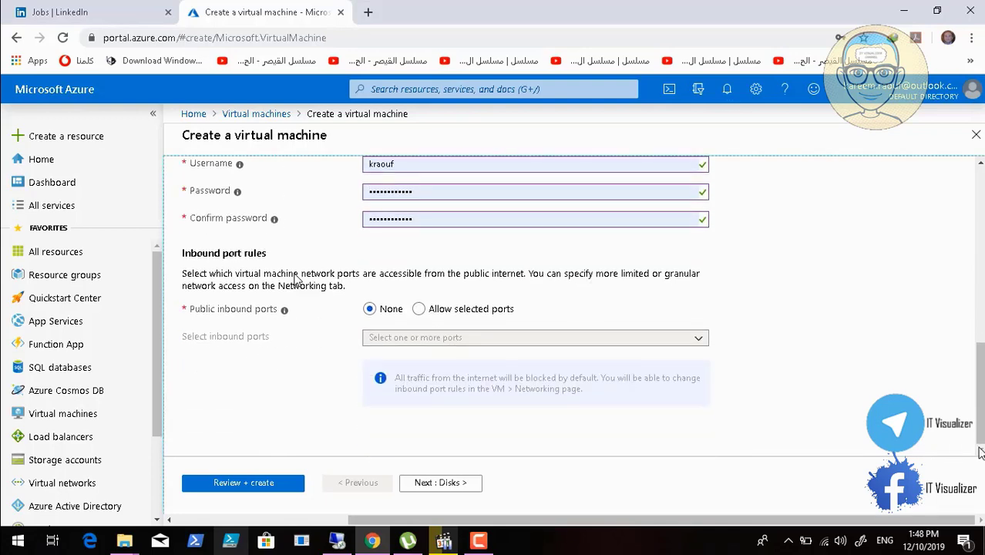
left_click(419, 308)
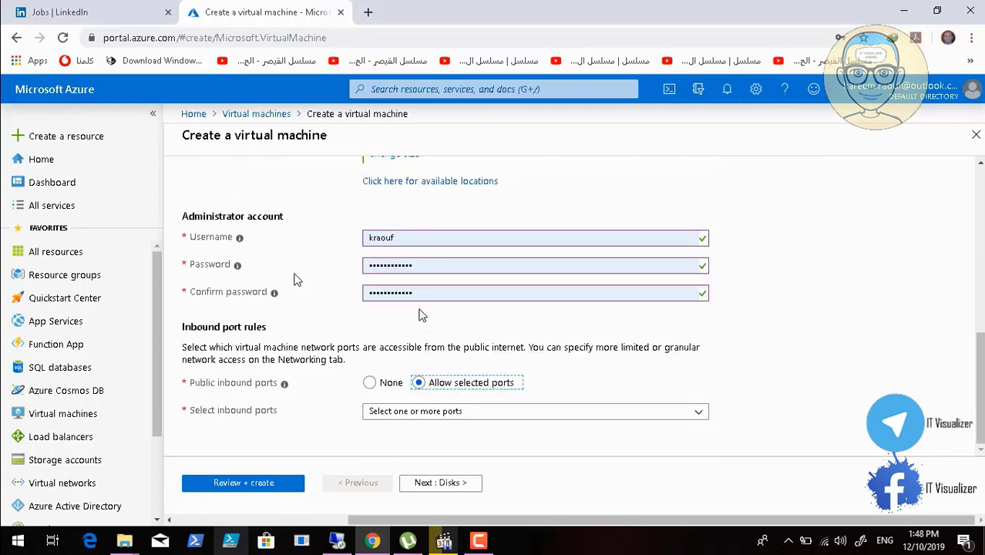
left_click(978, 446)
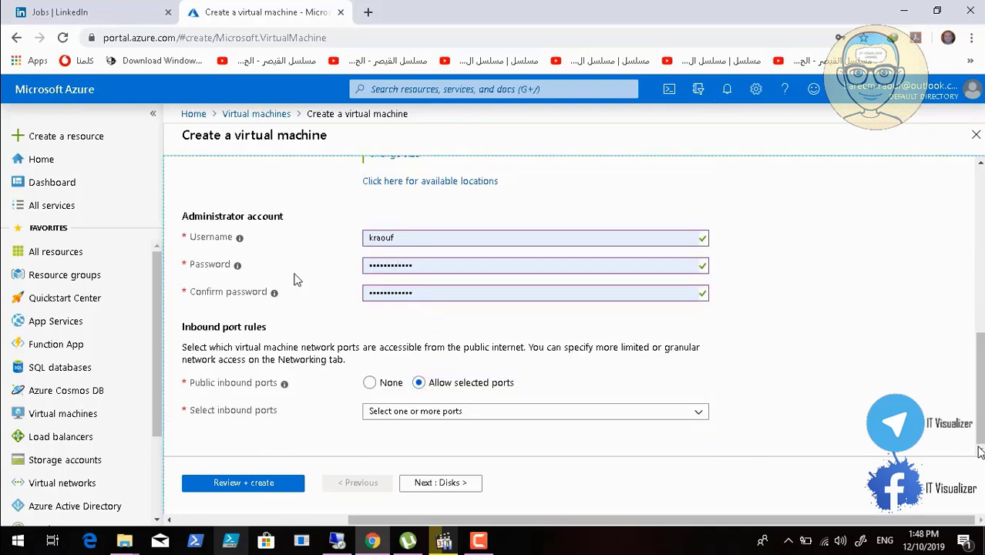
left_click(699, 412)
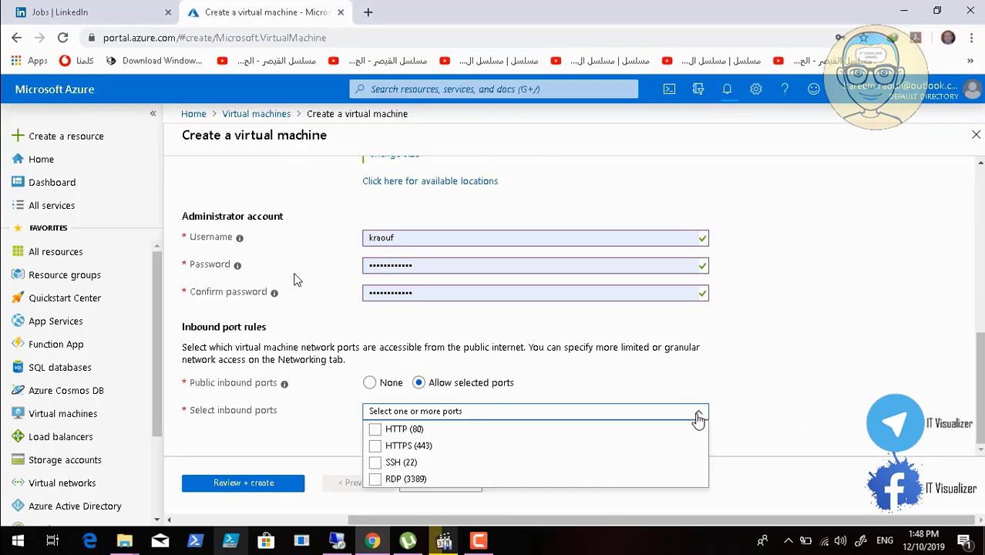
left_click(393, 479)
left_click(864, 414)
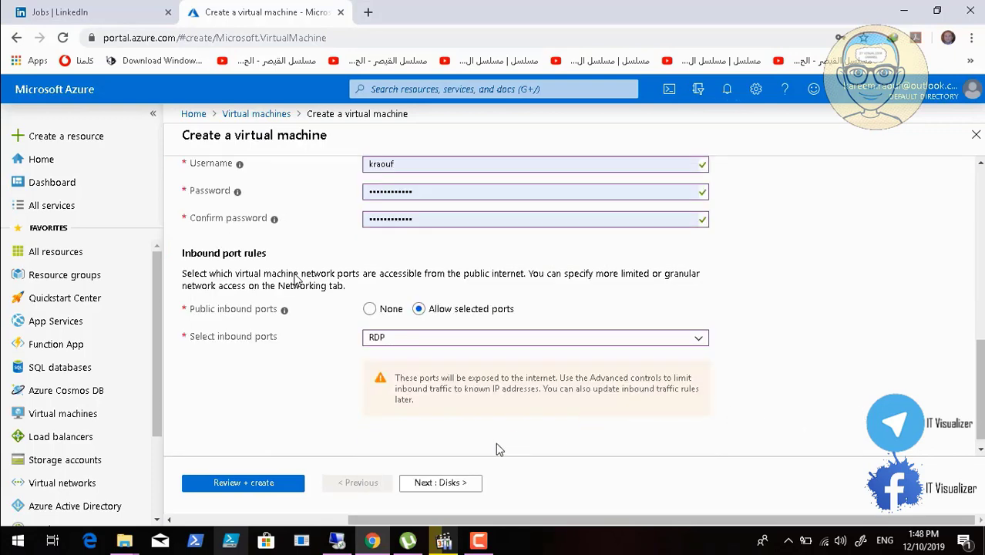
Continue to the new virtual machine's disk settings and keep Premium SSD as the OS disk type
left_click(462, 485)
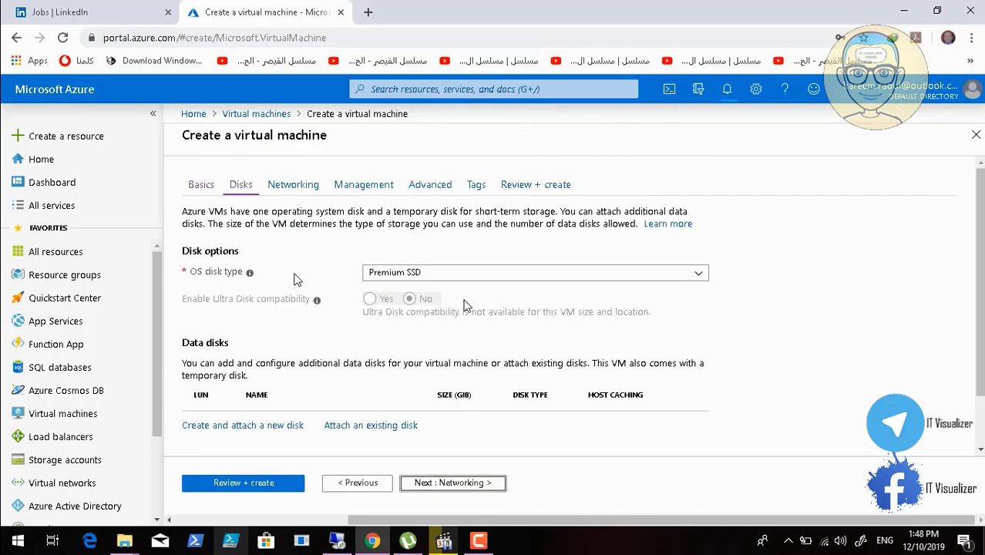
left_click(699, 276)
left_click(699, 276)
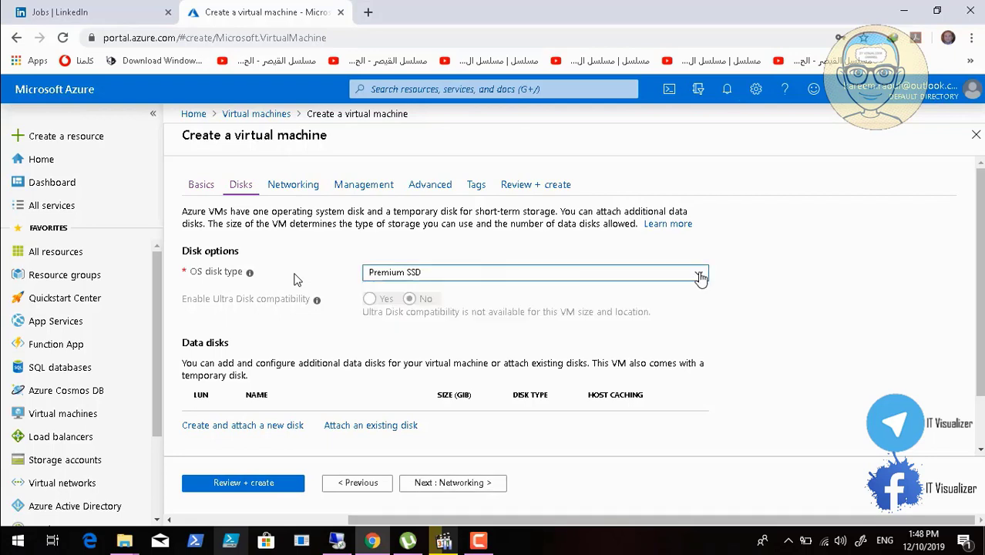
scroll(980, 449, "down", 1)
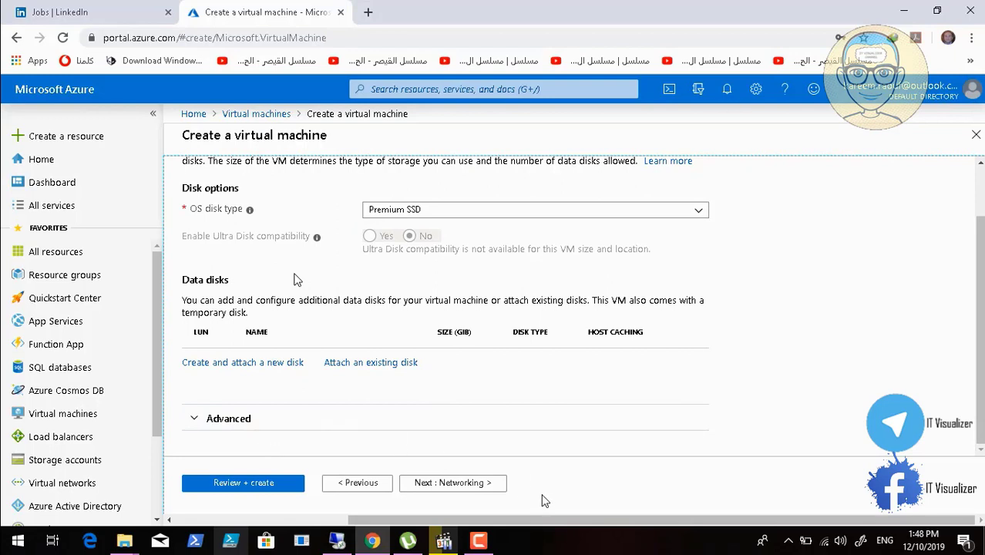
Continue through the virtual machine's networking and management settings, reviewing each and keeping the default values
left_click(490, 482)
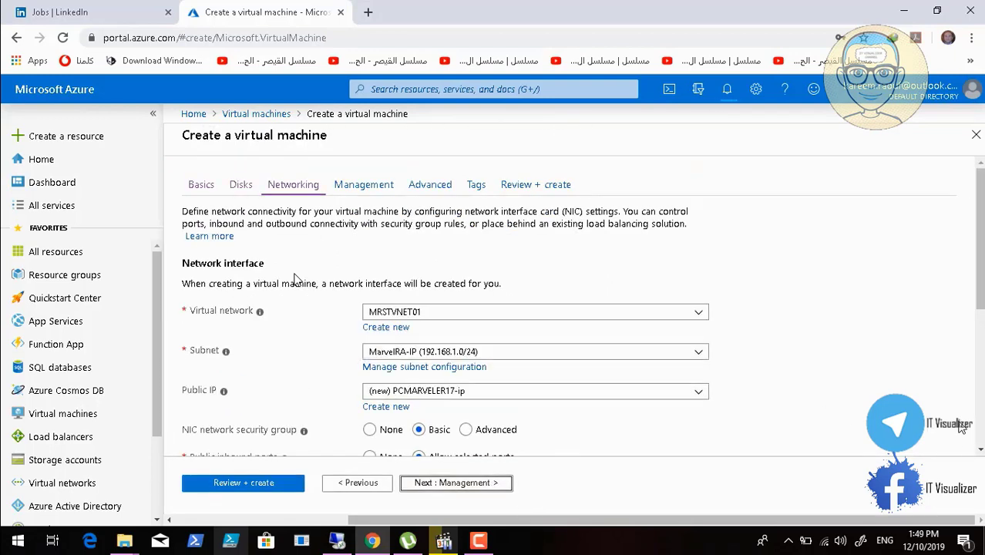
left_click(980, 450)
scroll(980, 453, "down", 8)
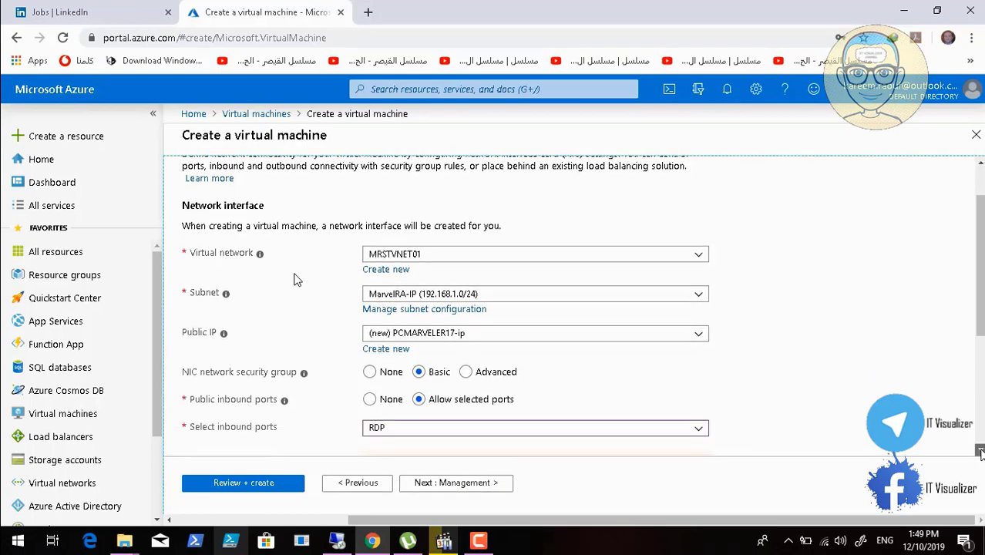
scroll(981, 453, "down", 1)
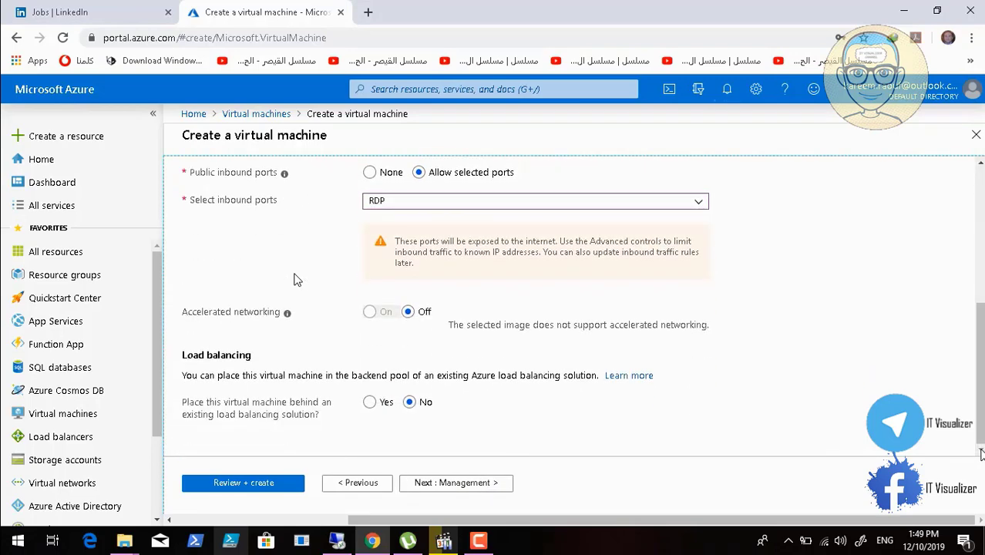
left_click(431, 485)
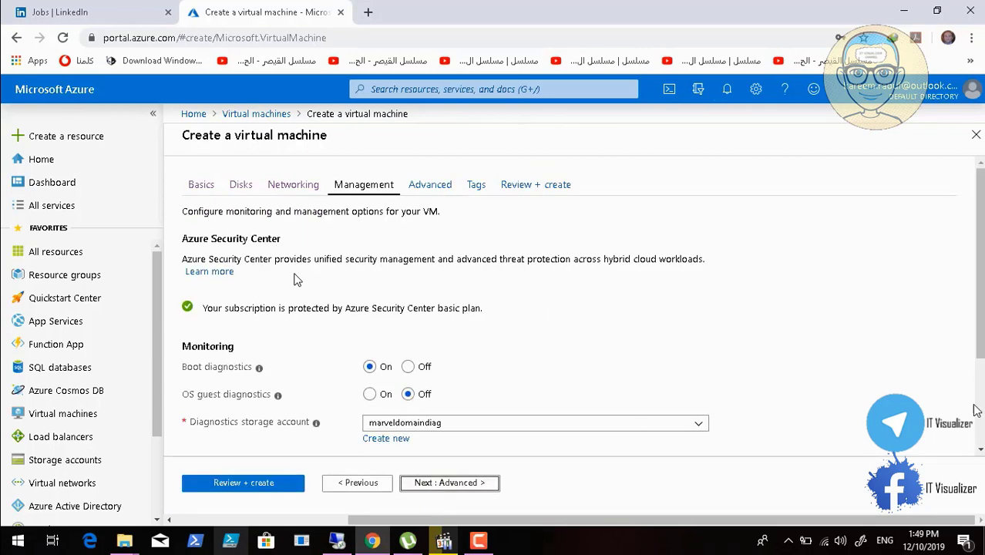
scroll(295, 279, "down", 2)
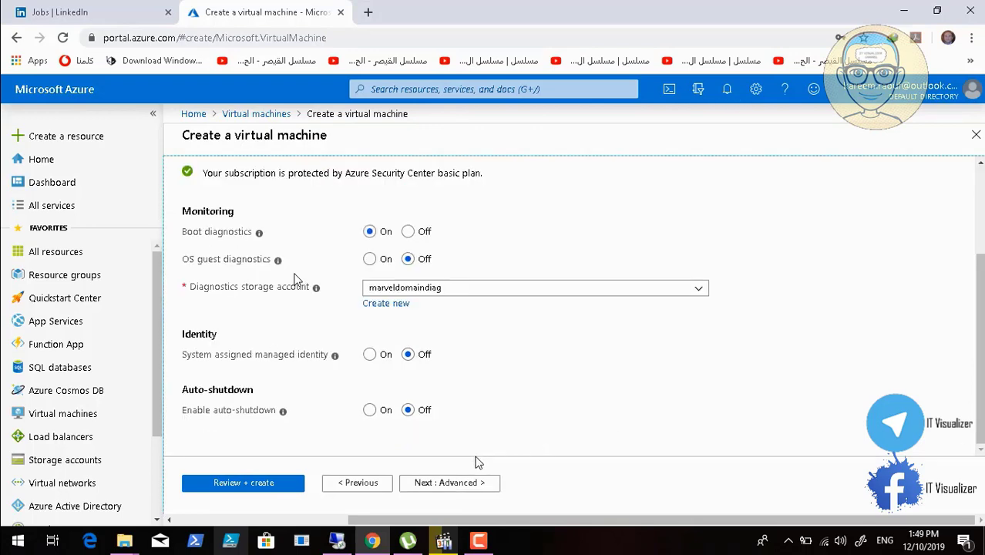
Continue to the advanced settings and browse the installable extensions, closing the list without adding one
left_click(443, 486)
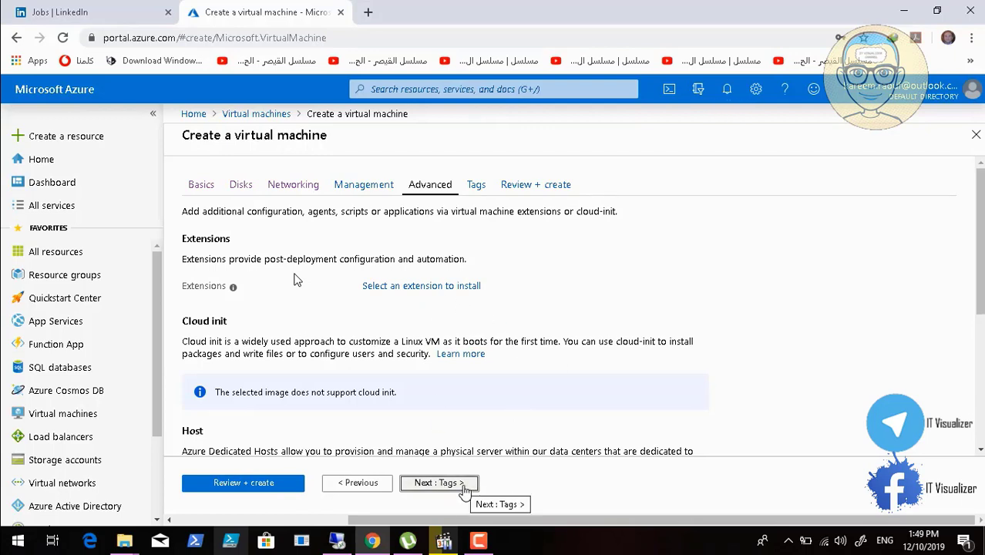
mouse_move(235, 295)
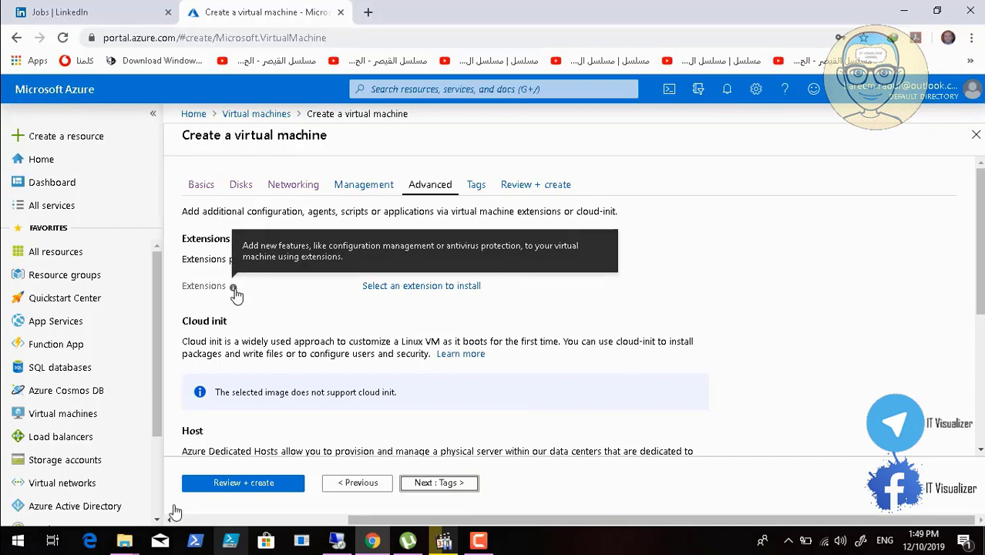
mouse_move(185, 509)
mouse_move(199, 551)
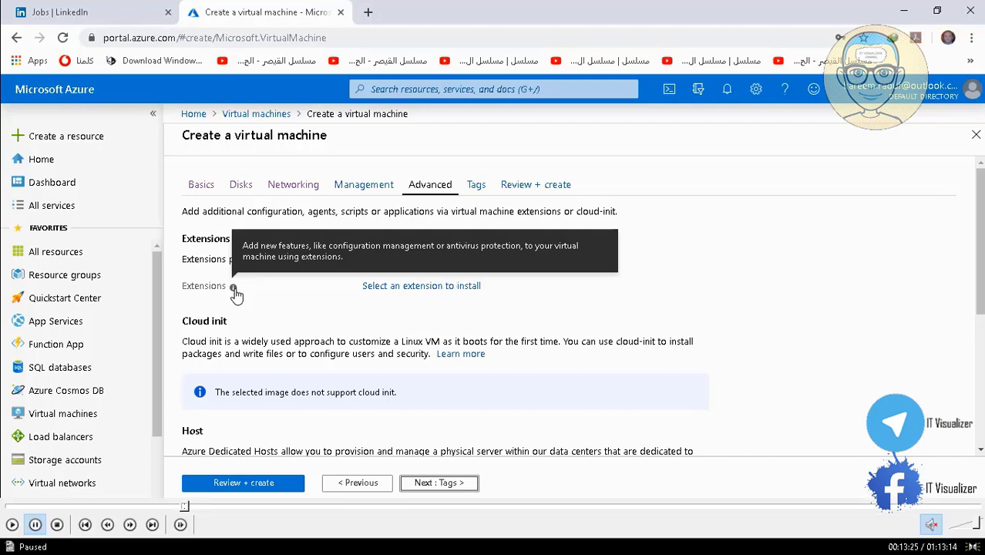
left_click(12, 524)
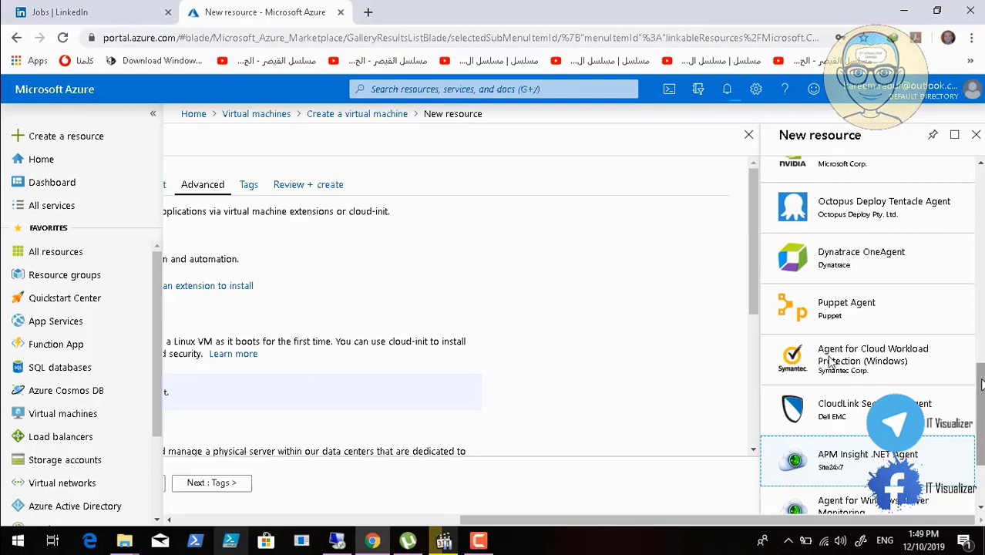
scroll(768, 312, "down", 2)
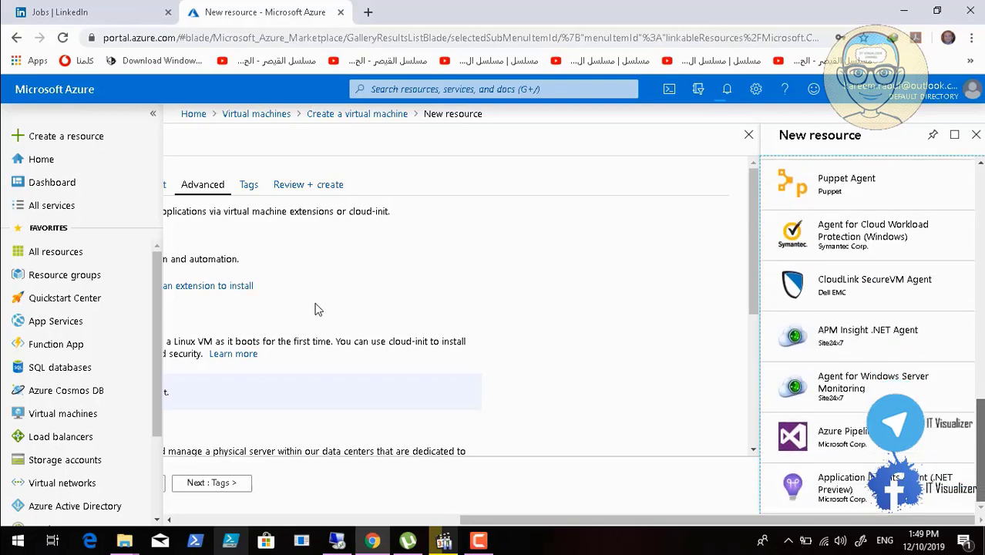
left_click(976, 134)
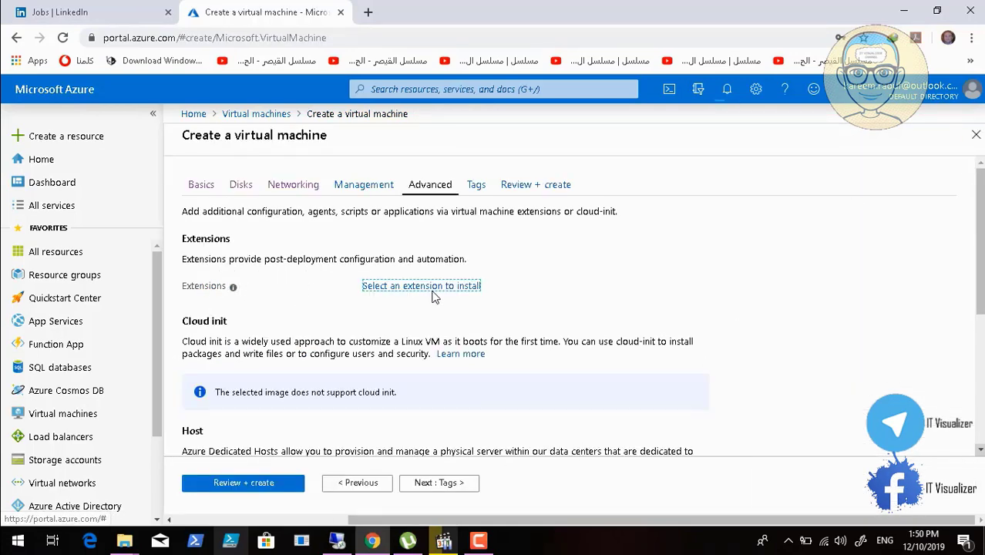
Check the host group and VM generation options, and continue past the tags to the final review without adding any
scroll(434, 297, "down", 4)
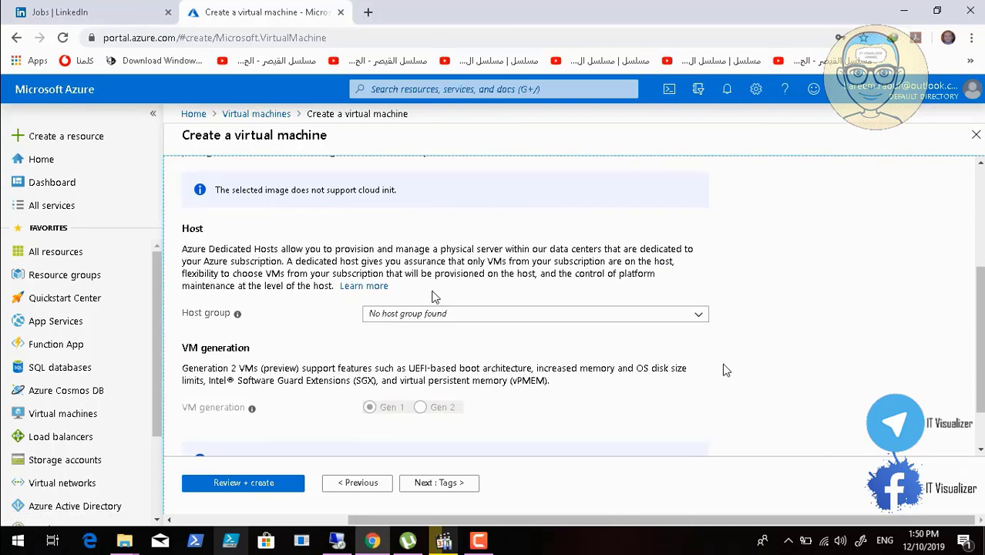
left_click(701, 319)
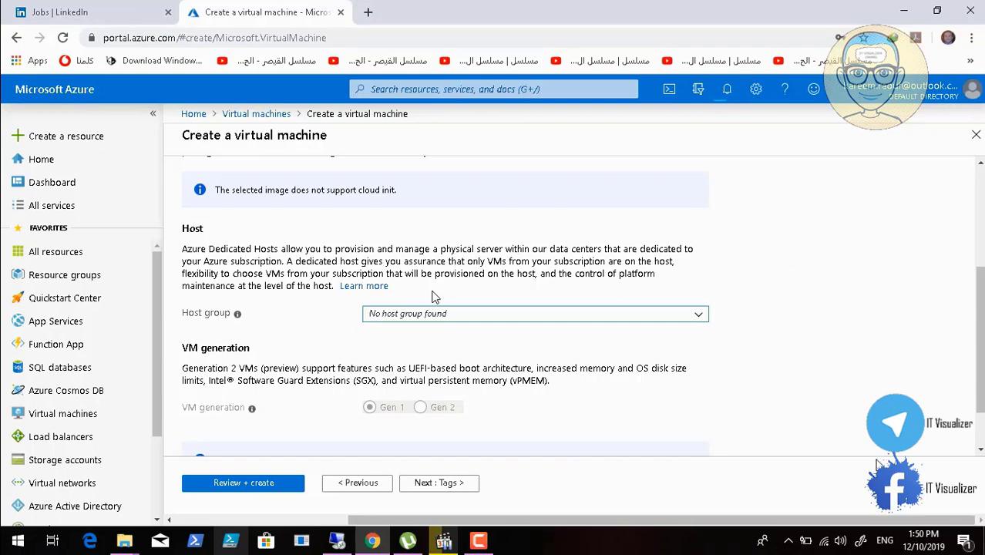
scroll(972, 447, "down", 1)
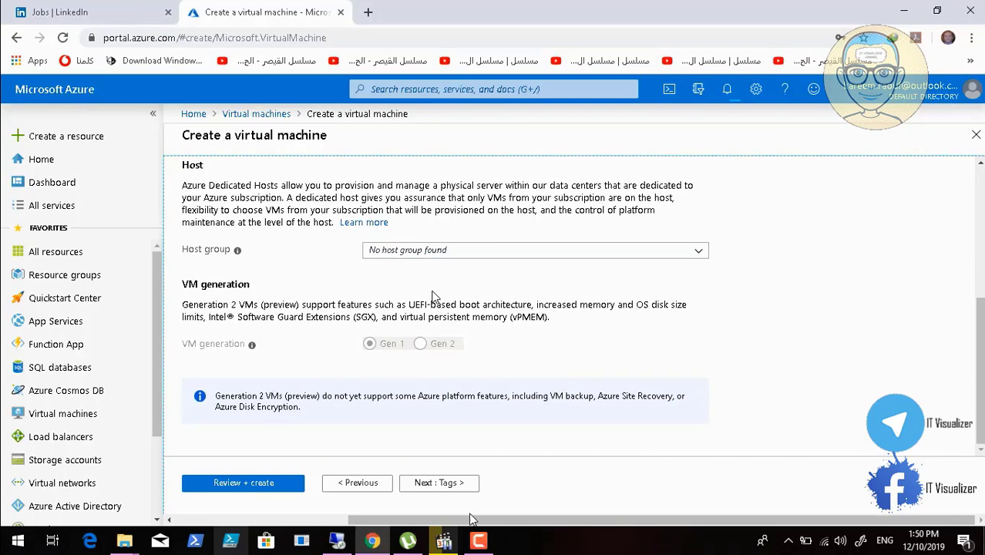
left_click(454, 486)
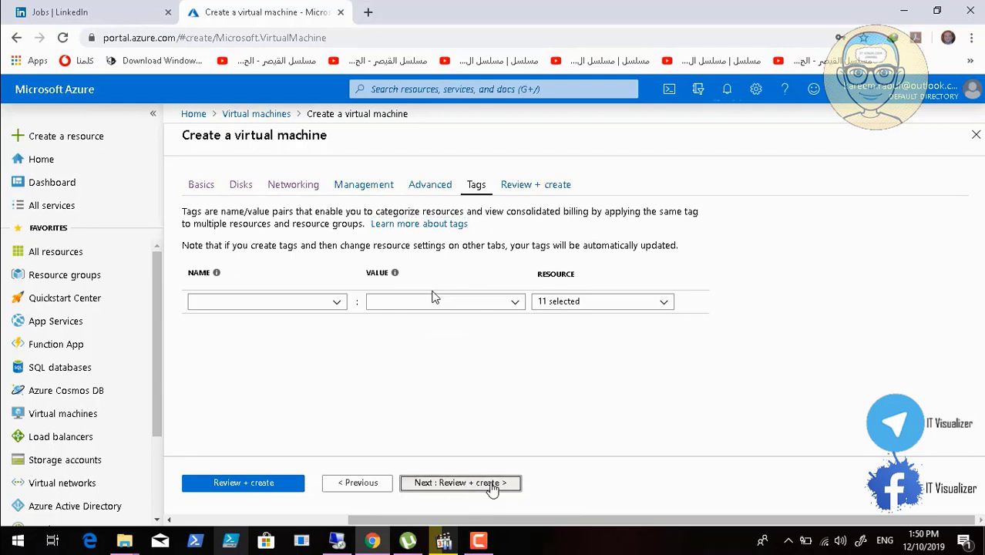
left_click(492, 485)
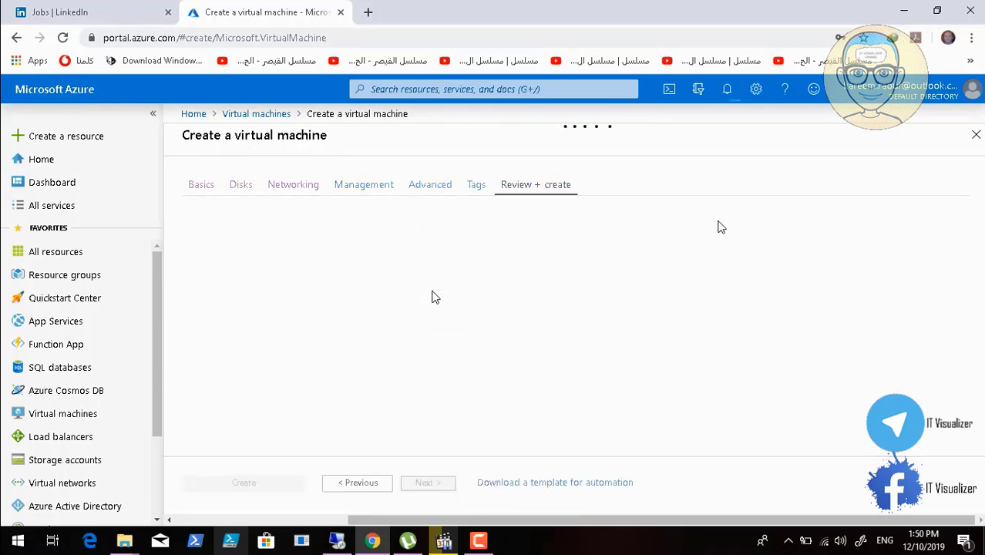
Review the configuration summary, create the PCMARVELER17 virtual machine and check its deployment progress in the notifications
left_click(728, 91)
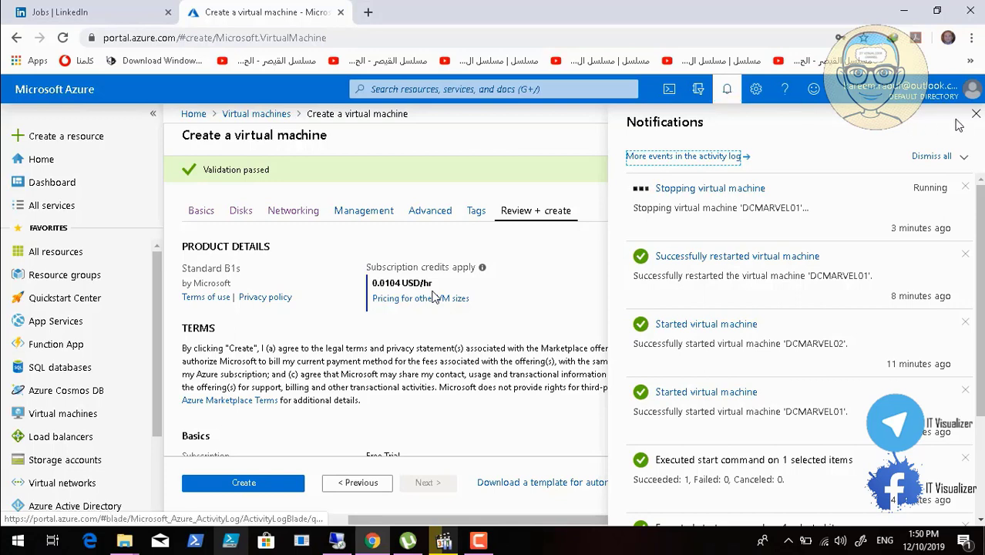
left_click(726, 93)
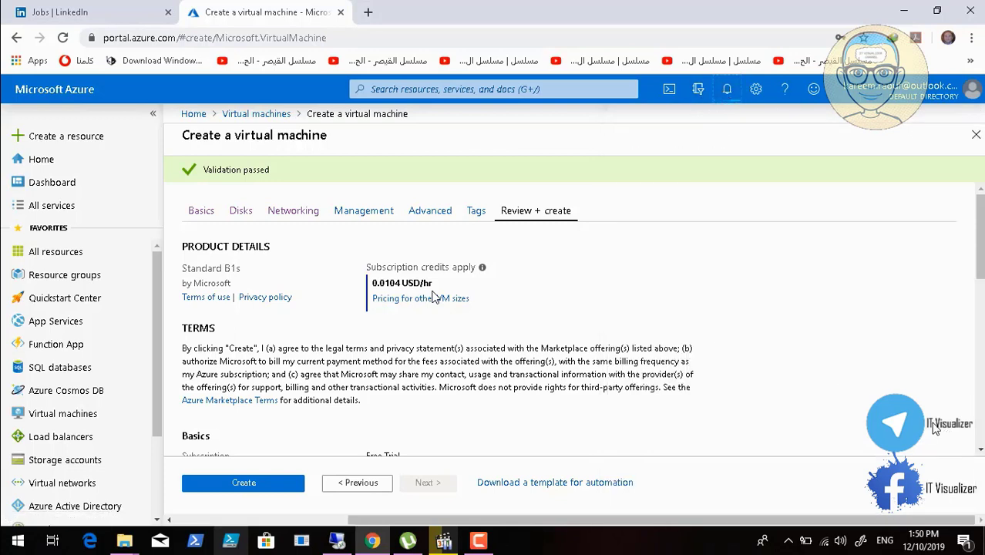
scroll(978, 453, "down", 3)
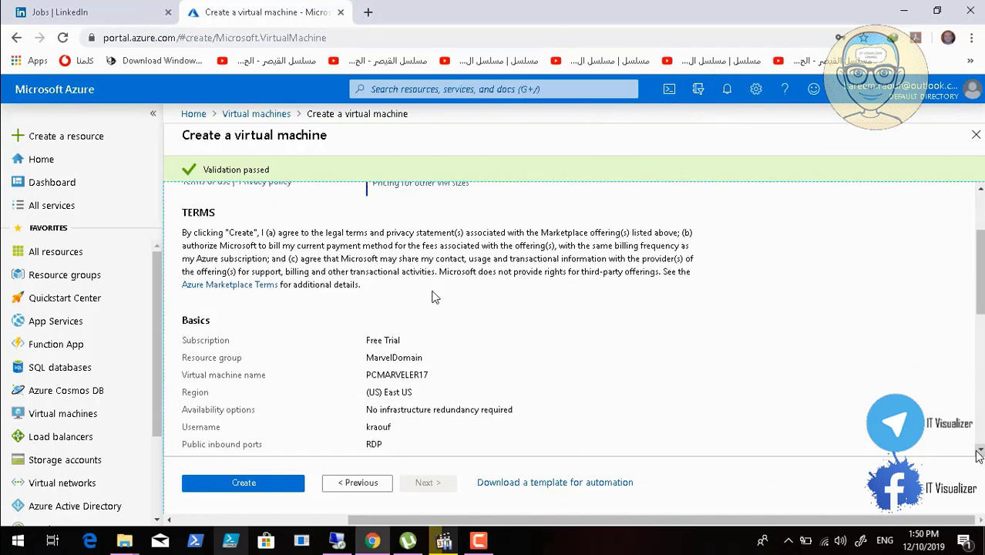
scroll(979, 453, "down", 5)
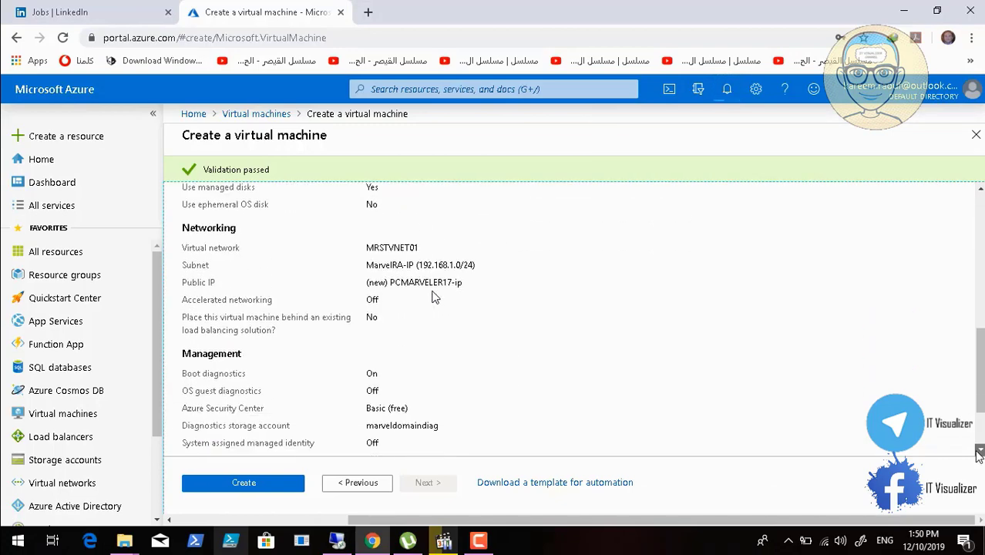
scroll(979, 453, "down", 1)
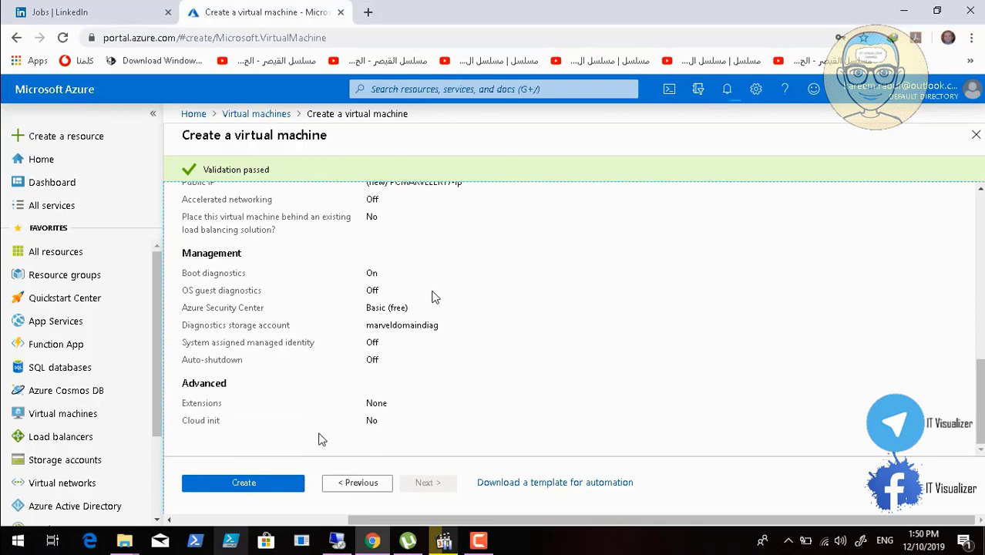
left_click(259, 482)
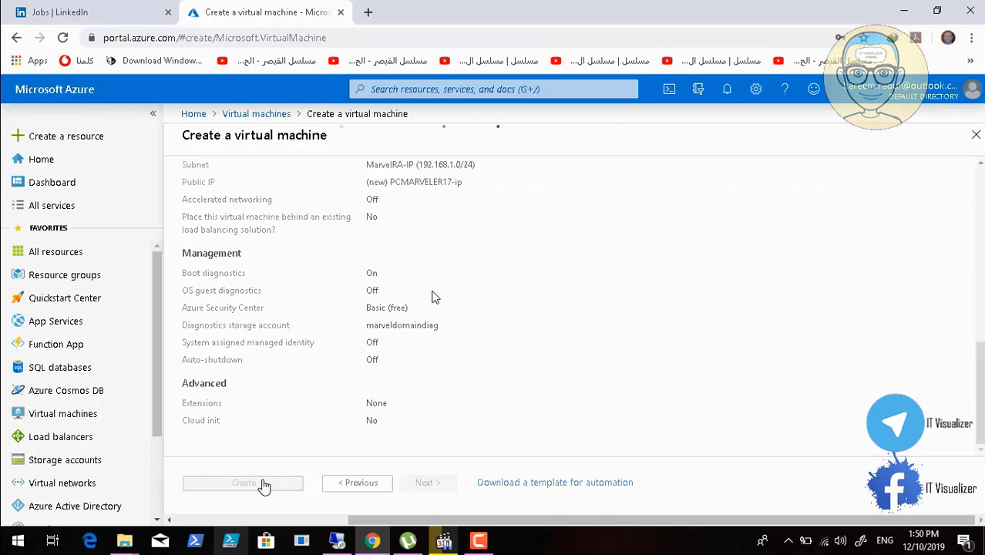
left_click(726, 91)
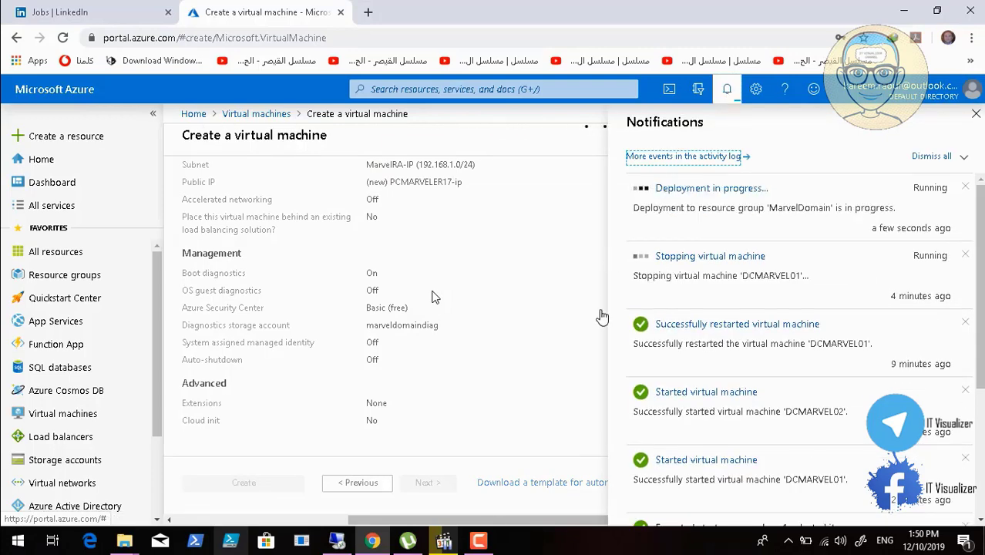
left_click(480, 540)
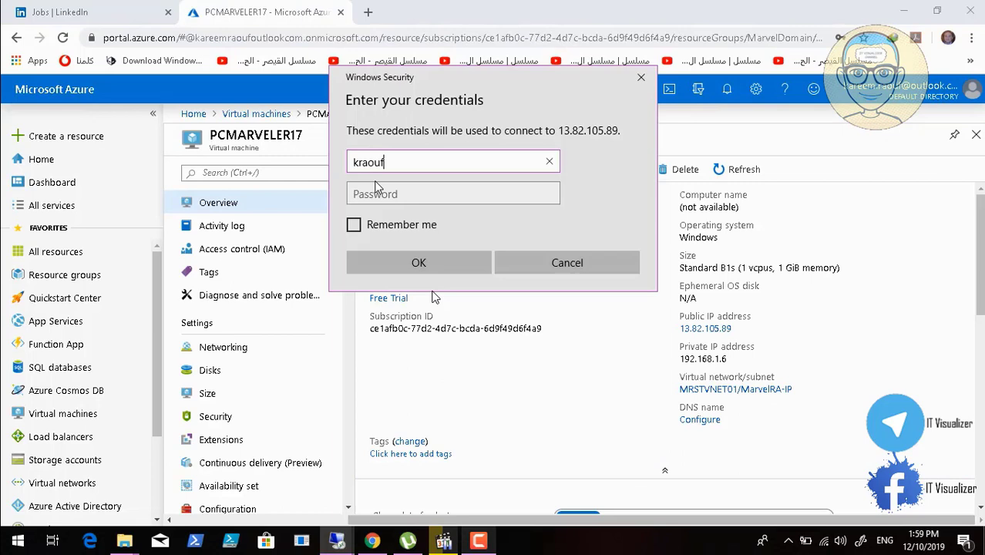
Connect to PCMARVELER17 over Remote Desktop with the administrator account's password, accept its unverified certificate and minimize the session
left_click(375, 190)
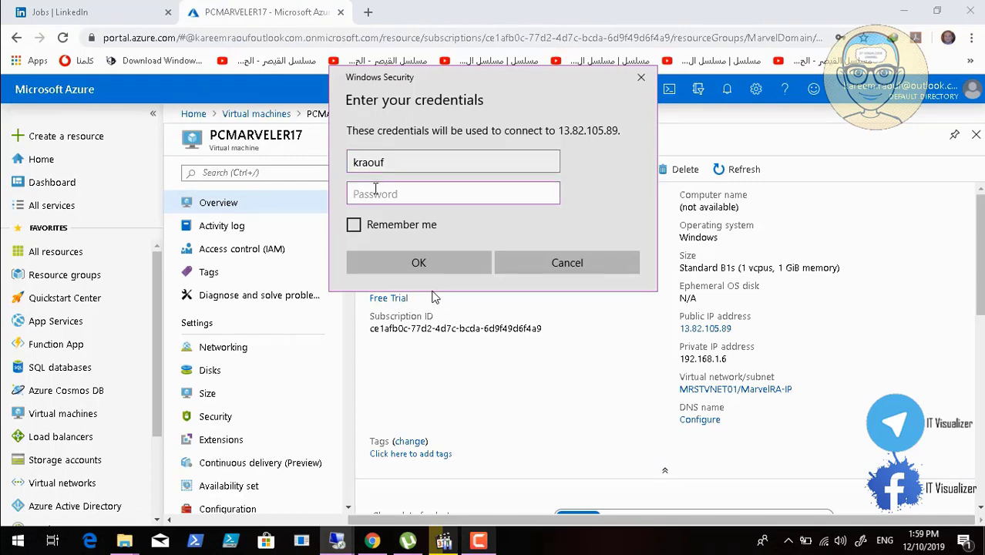
type("••••••••••••")
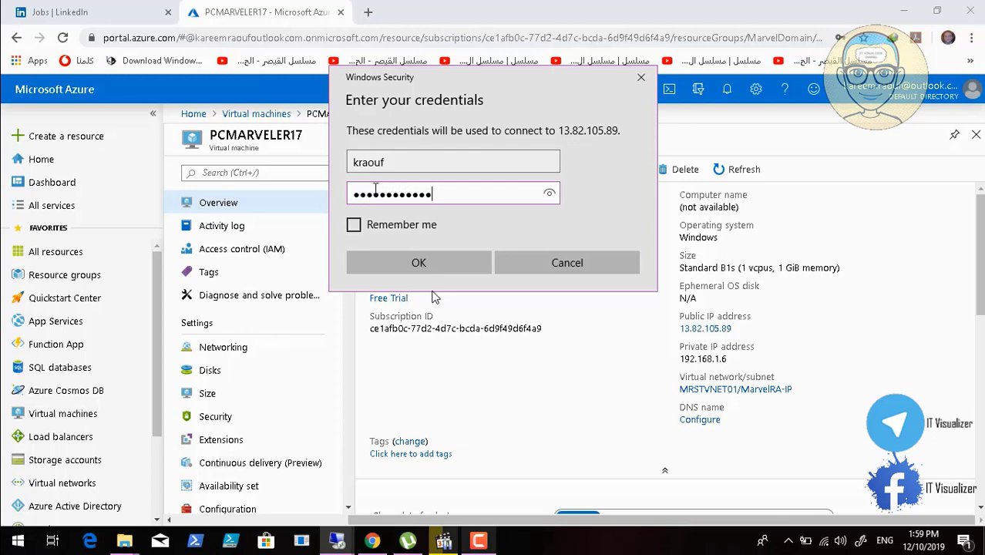
key("Return")
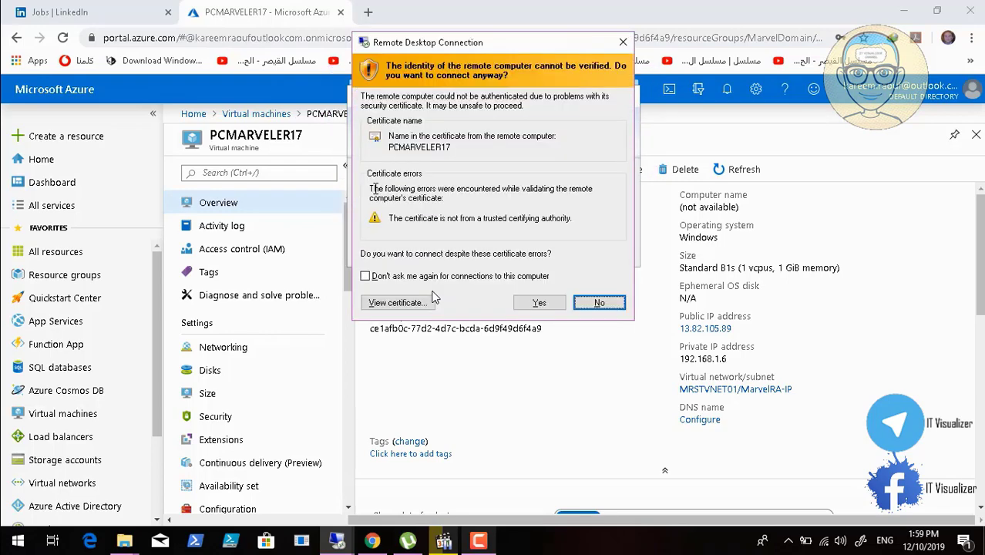
left_click(533, 303)
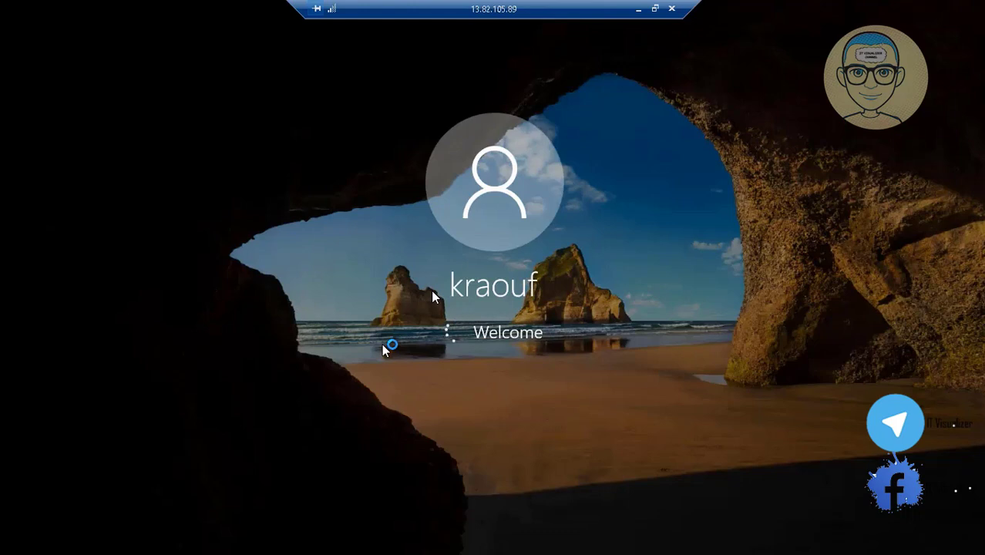
left_click(637, 9)
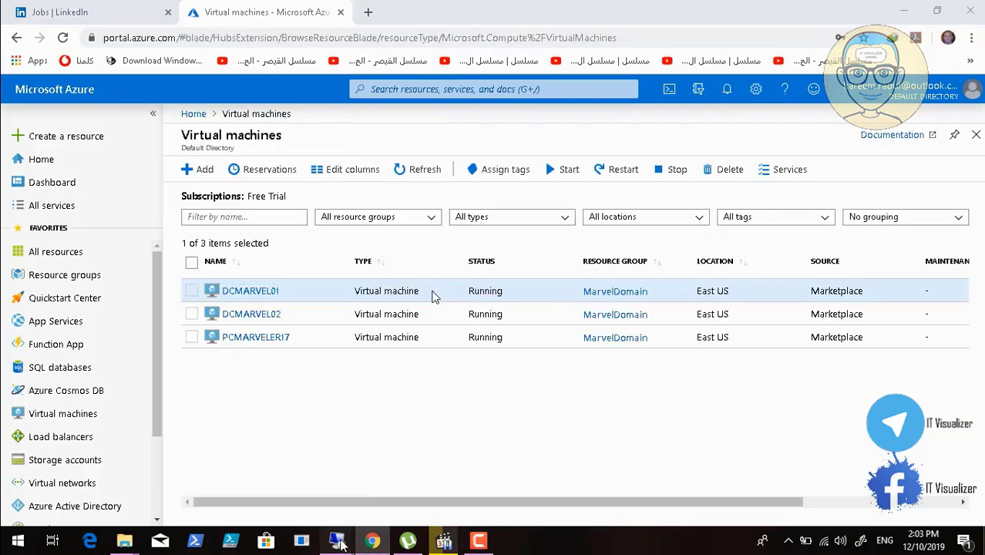
In the PCMARVELER17 session, disable online speech recognition, location, tailored experiences, inking and typing and advertising ID, and accept the privacy settings
mouse_move(341, 543)
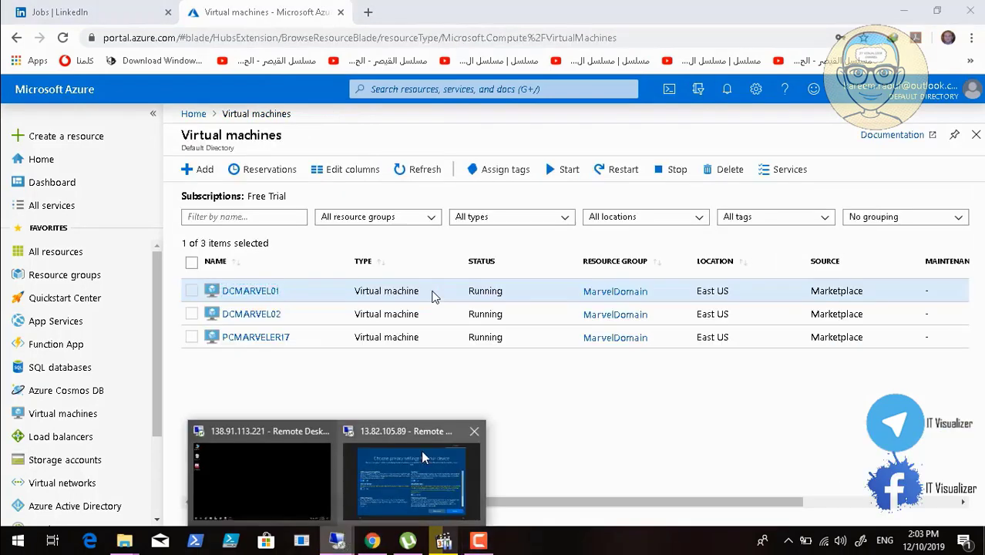
left_click(420, 450)
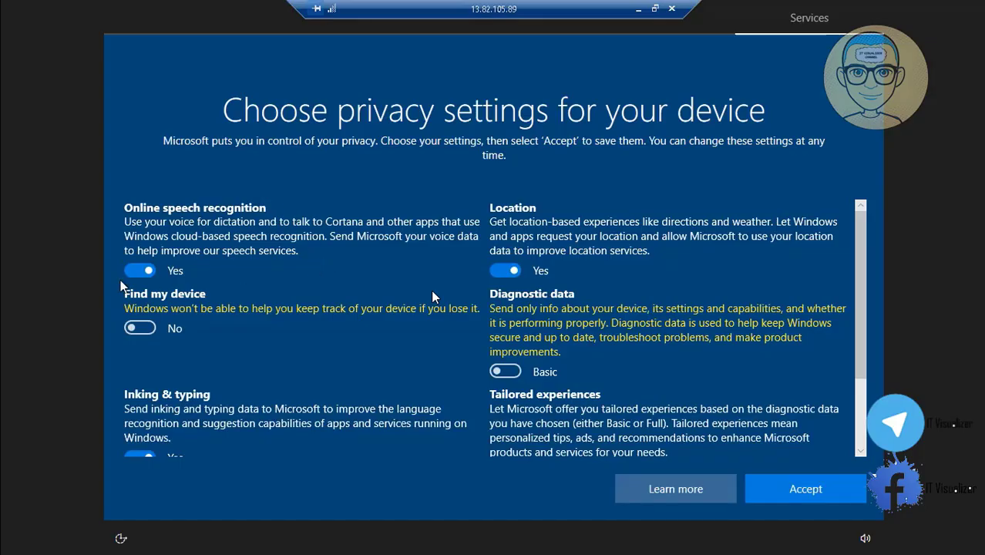
left_click(136, 268)
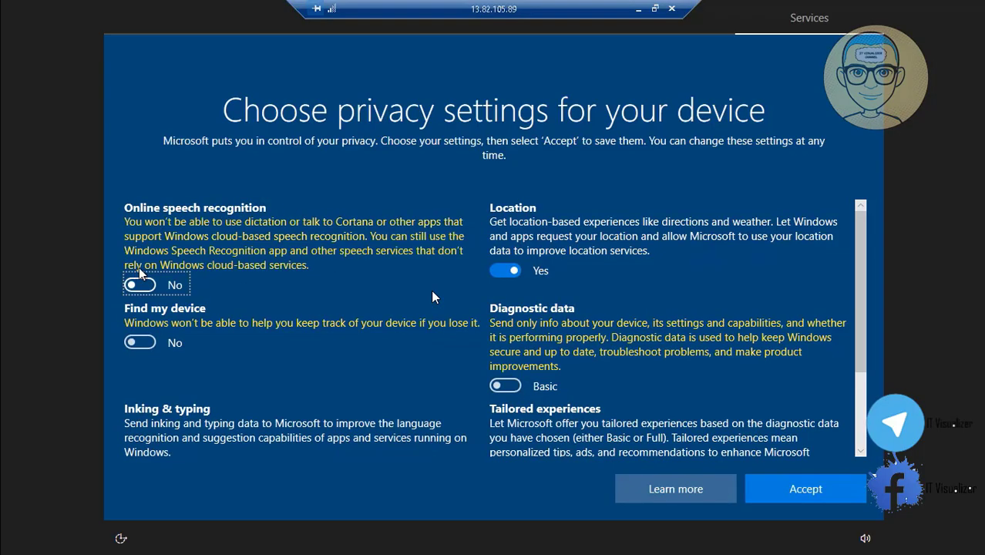
left_click(501, 276)
left_click(861, 441)
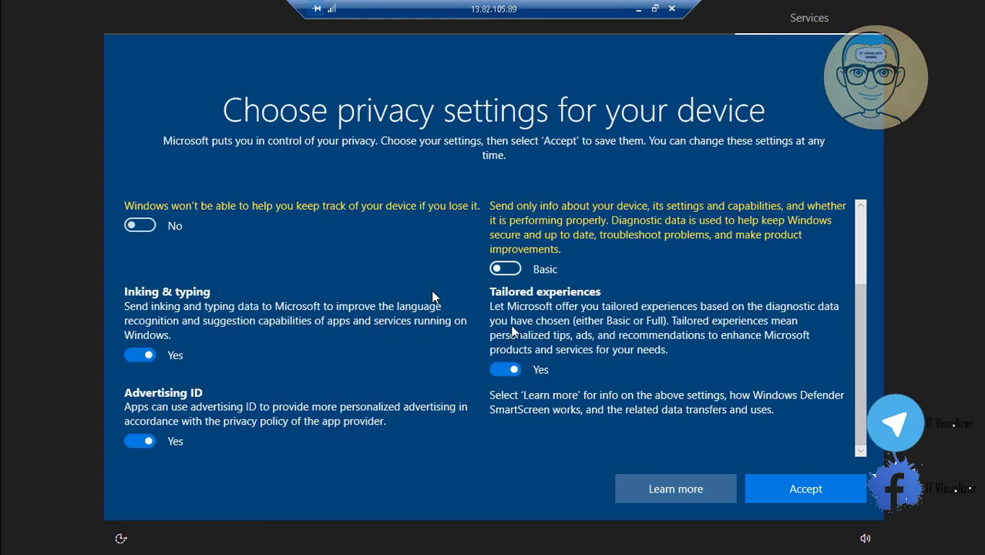
left_click(504, 370)
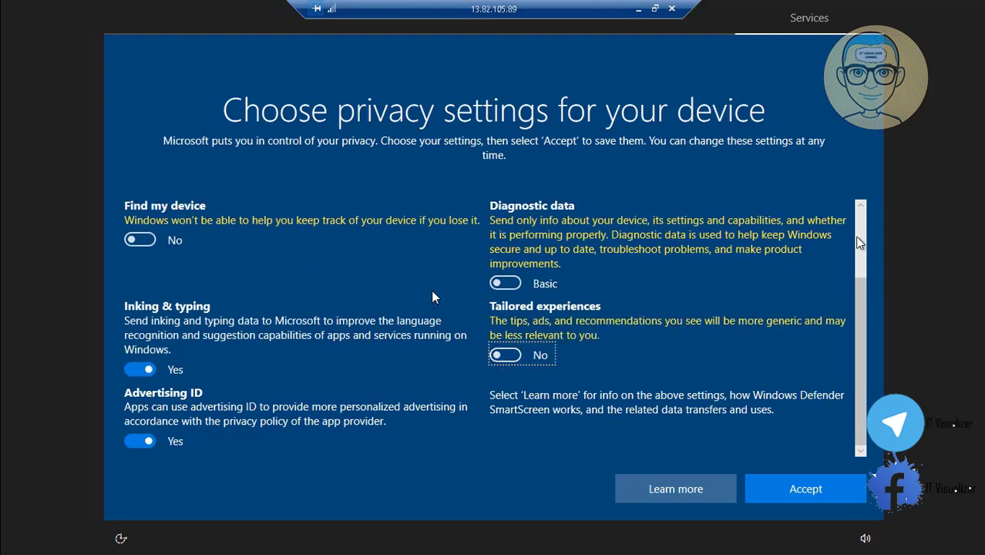
scroll(862, 218, "up", 2)
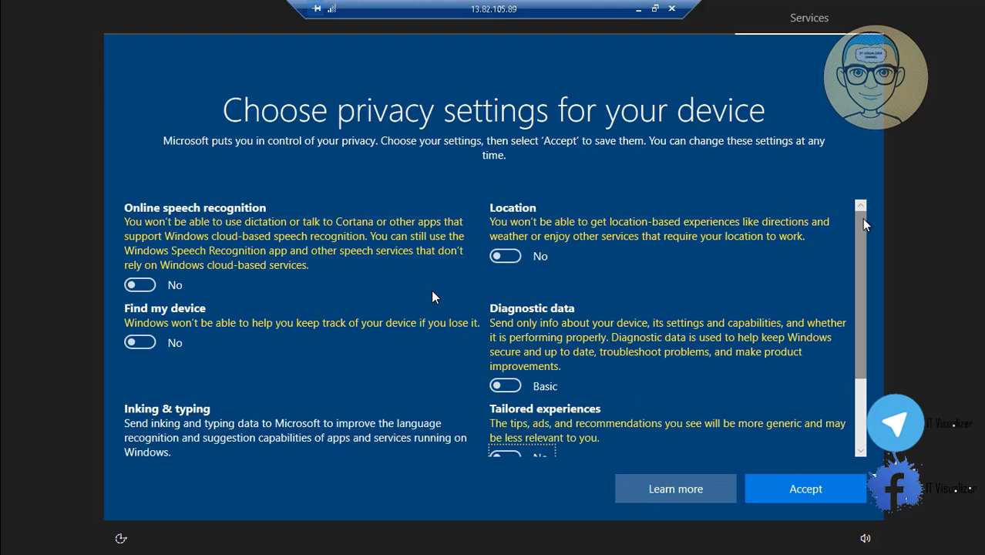
left_click(860, 450)
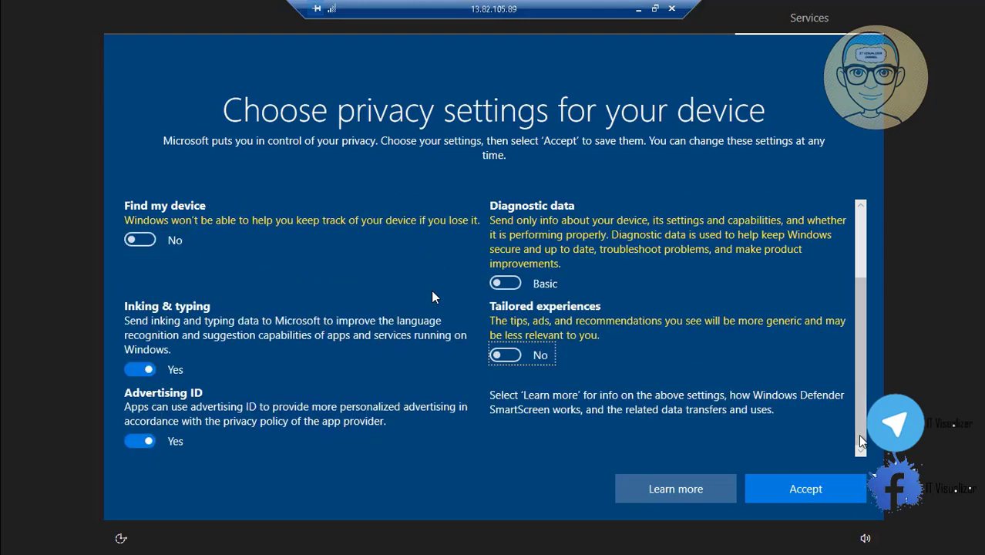
left_click(129, 370)
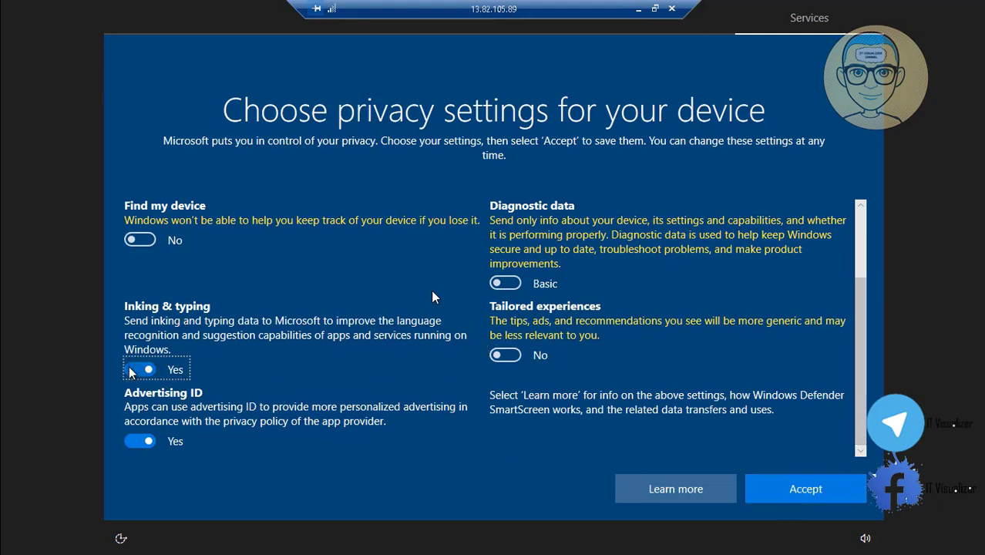
left_click(138, 441)
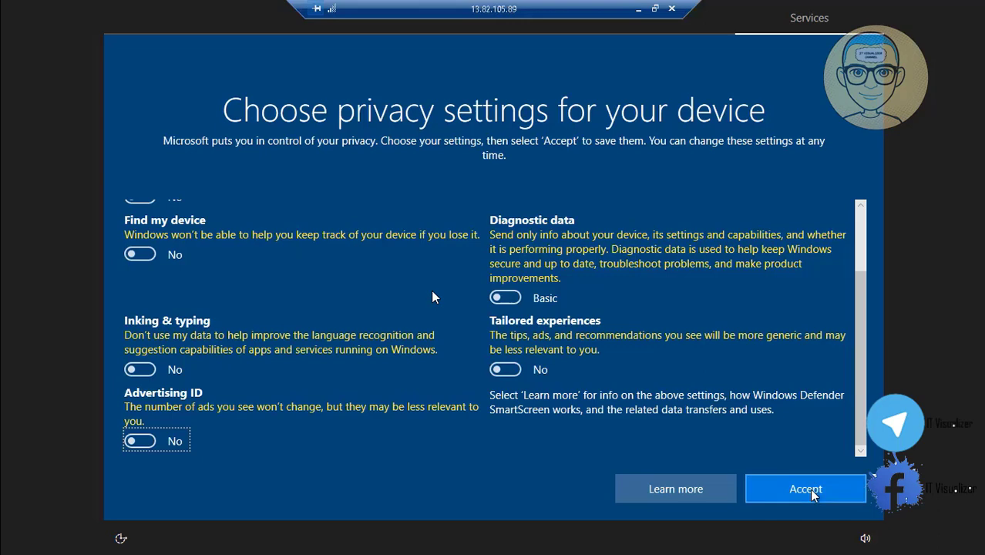
left_click(805, 489)
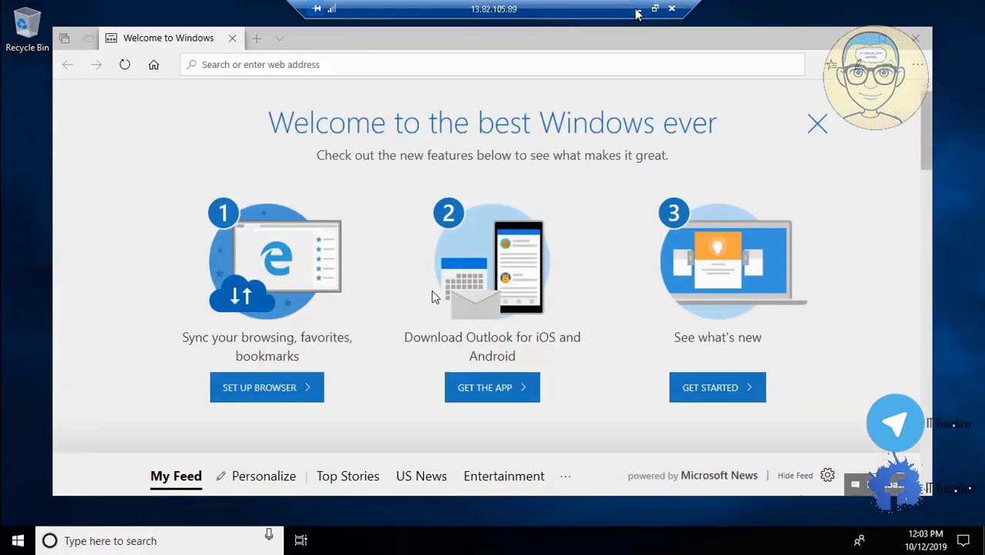
Minimize the remote session and stop the DCMARVEL01 virtual machine from the Azure virtual machines list
left_click(639, 9)
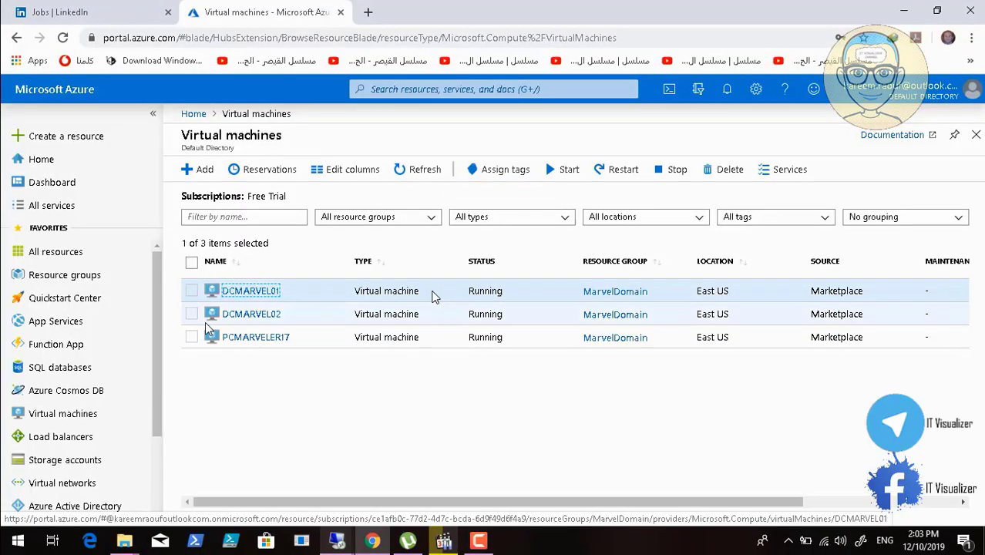
left_click(193, 291)
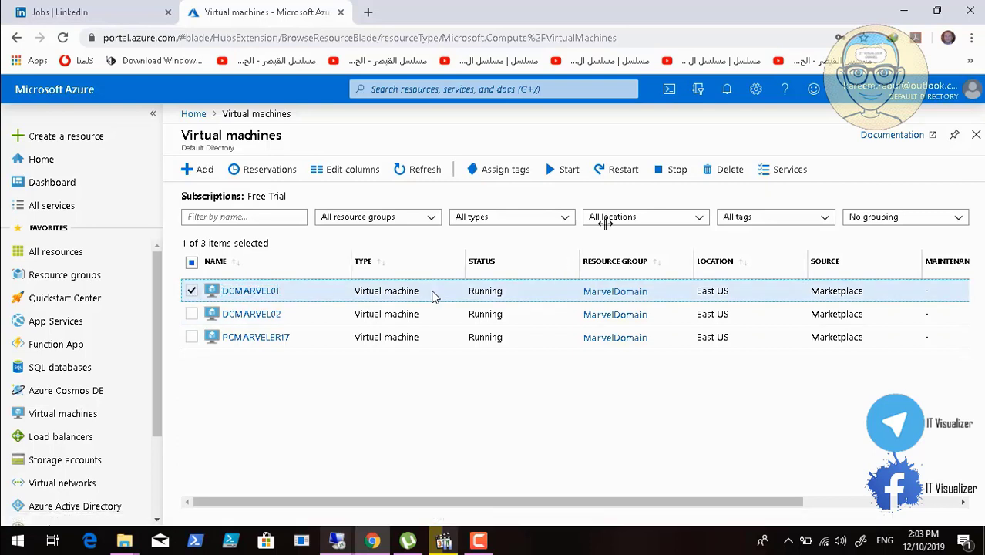
left_click(675, 171)
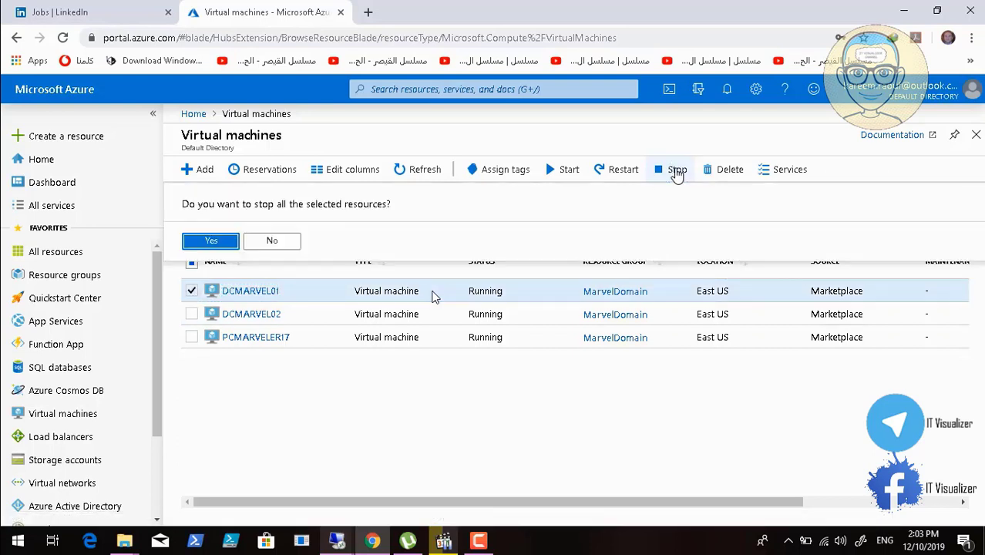
left_click(210, 241)
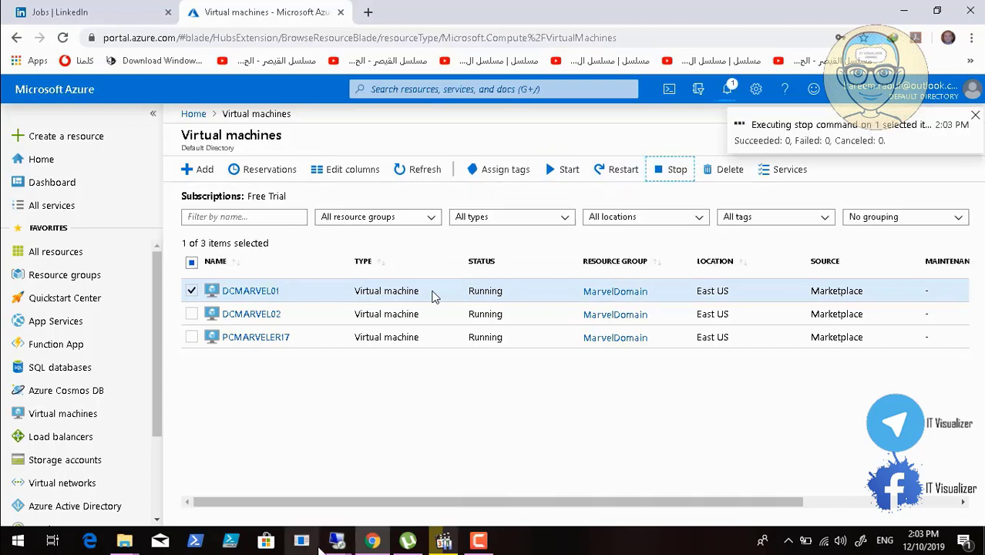
Return to the PCMARVELER17 remote session and allow the PC to be discoverable on its network
mouse_move(337, 540)
left_click(451, 456)
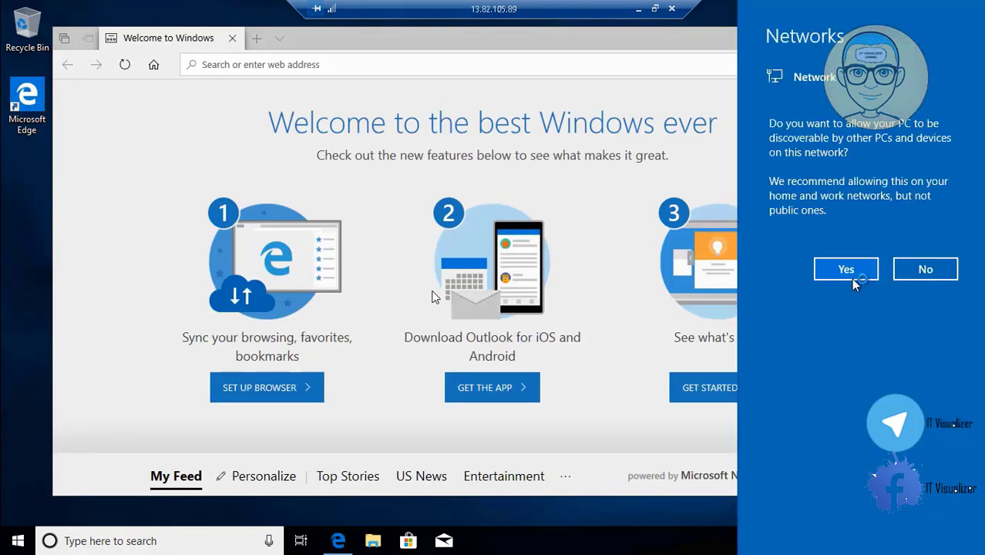
left_click(854, 279)
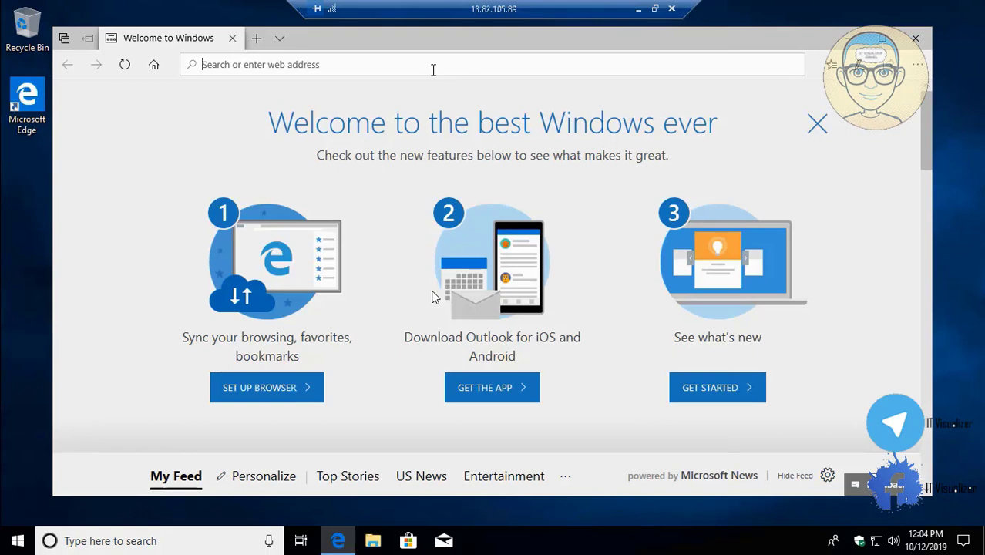
type("www")
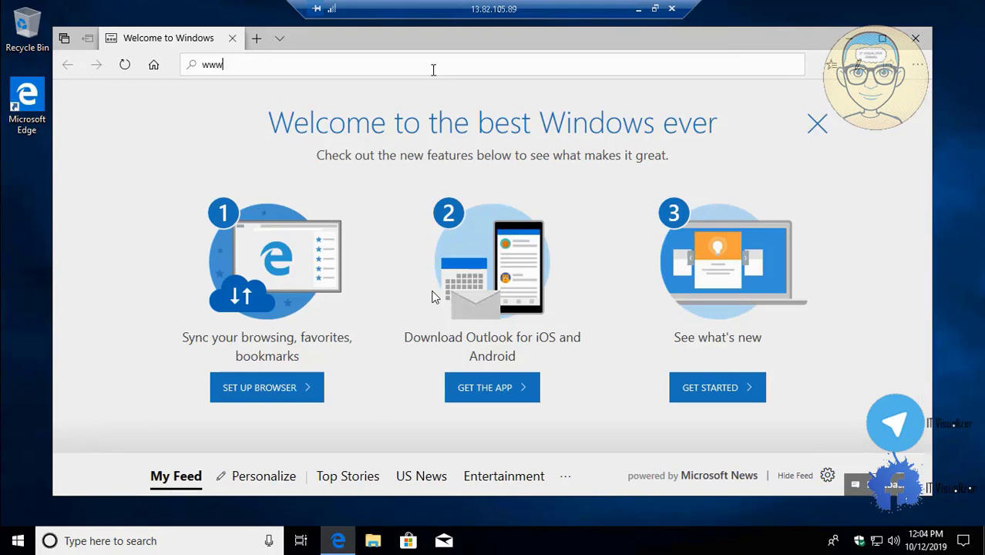
type(".google.com")
key("Return")
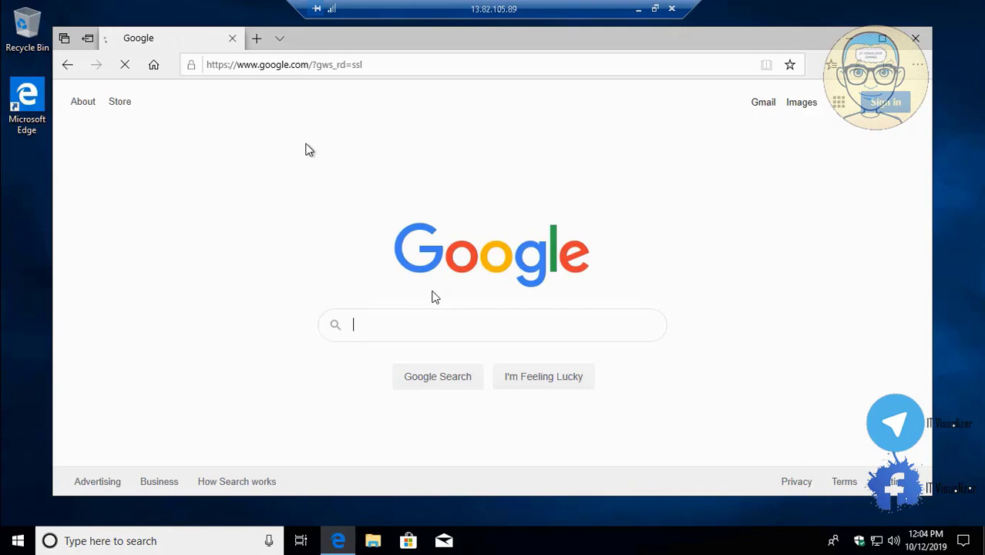
type("class")
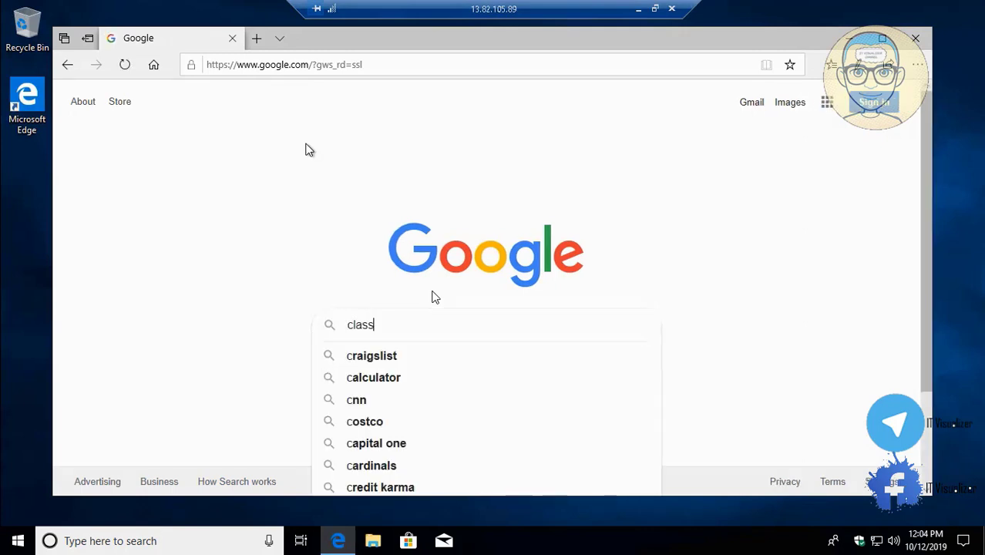
type("ic shell")
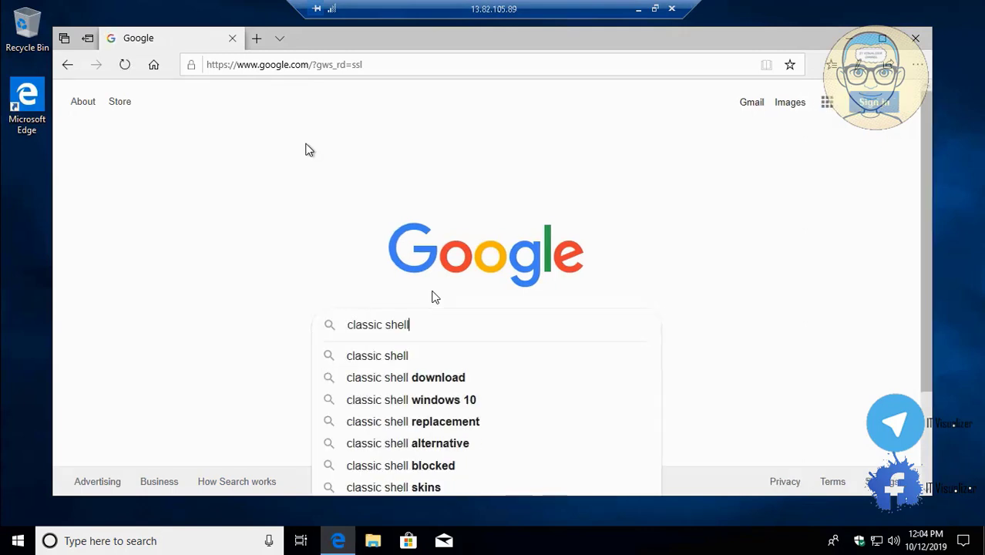
key("Return")
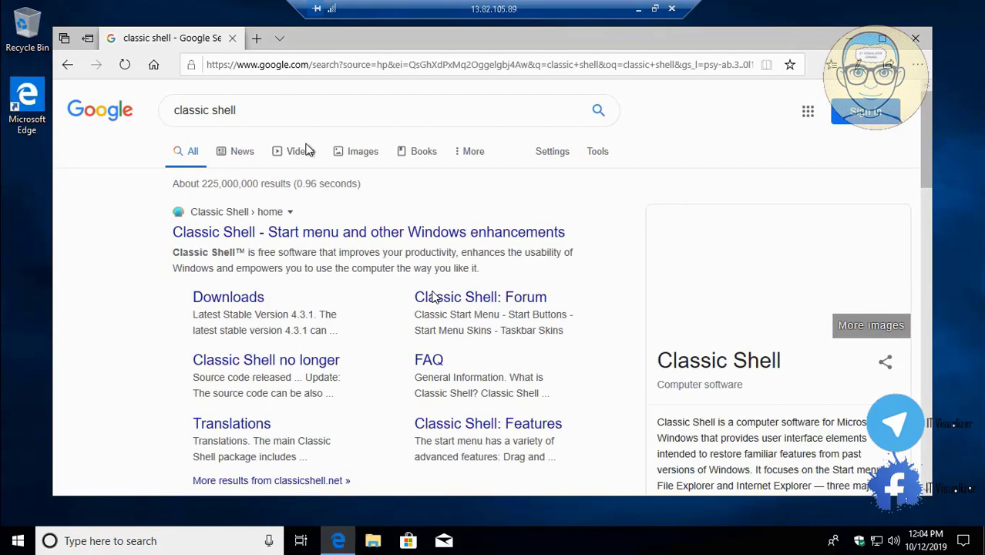
Download the English Classic Shell 4.3.1 installer from the project's downloads page through MediaFire and choose to run it
left_click(240, 306)
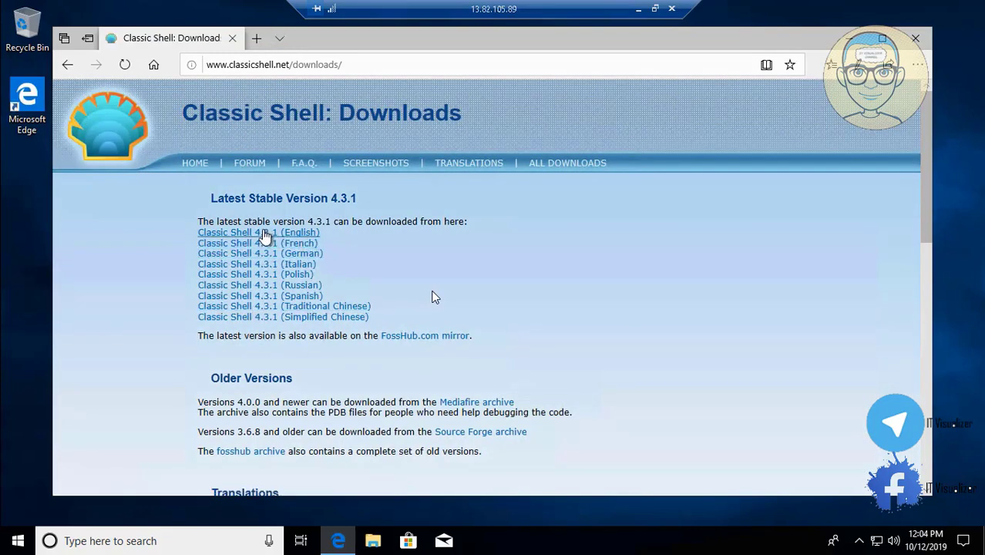
left_click(264, 235)
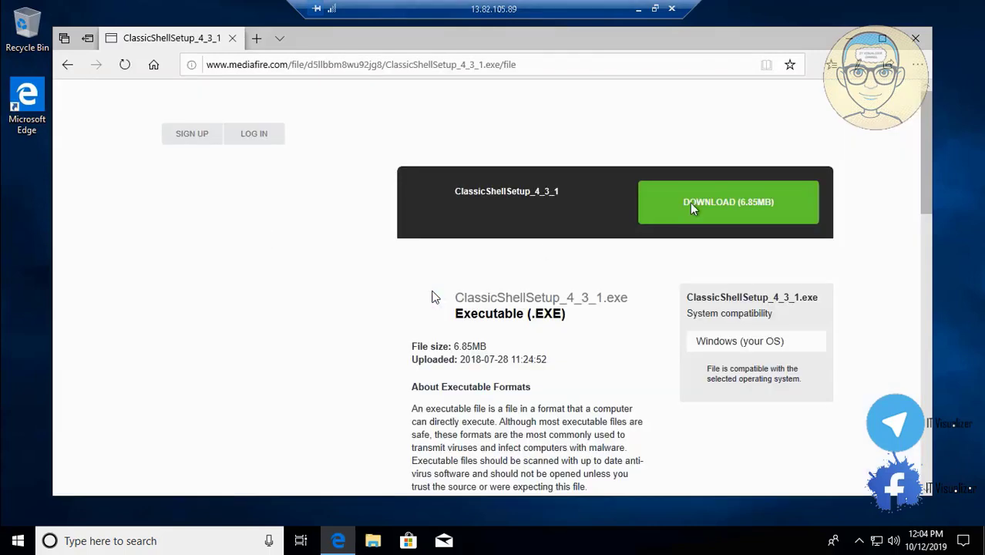
left_click(690, 203)
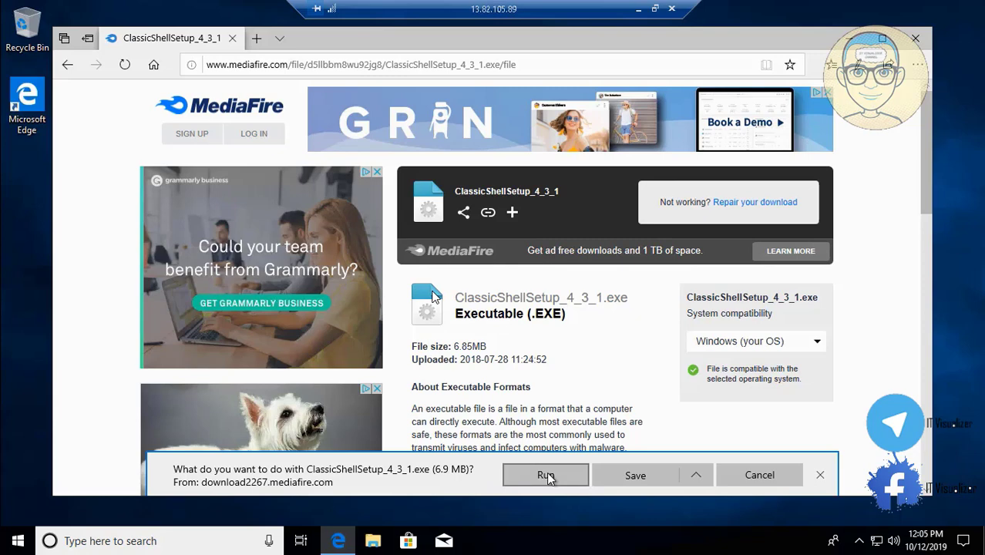
left_click(546, 476)
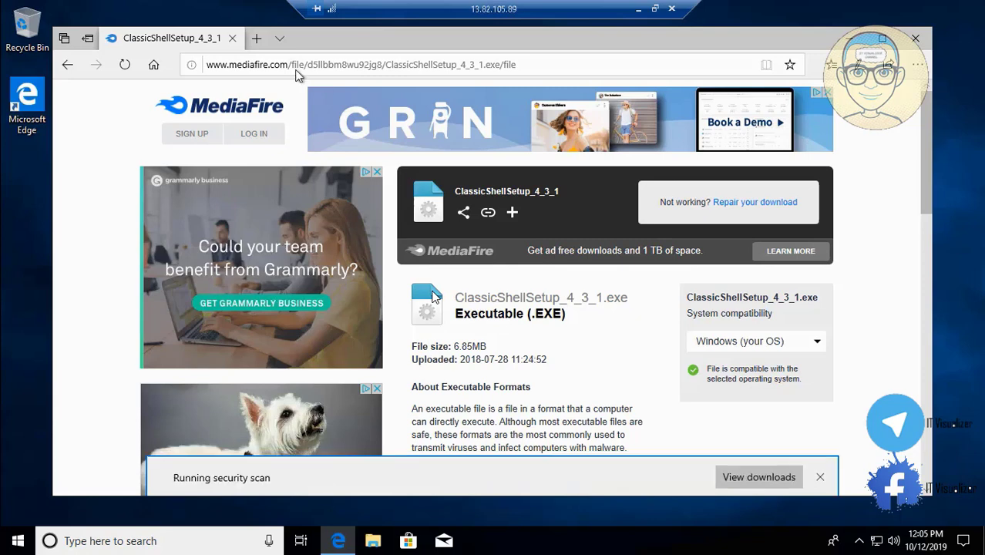
left_click(259, 40)
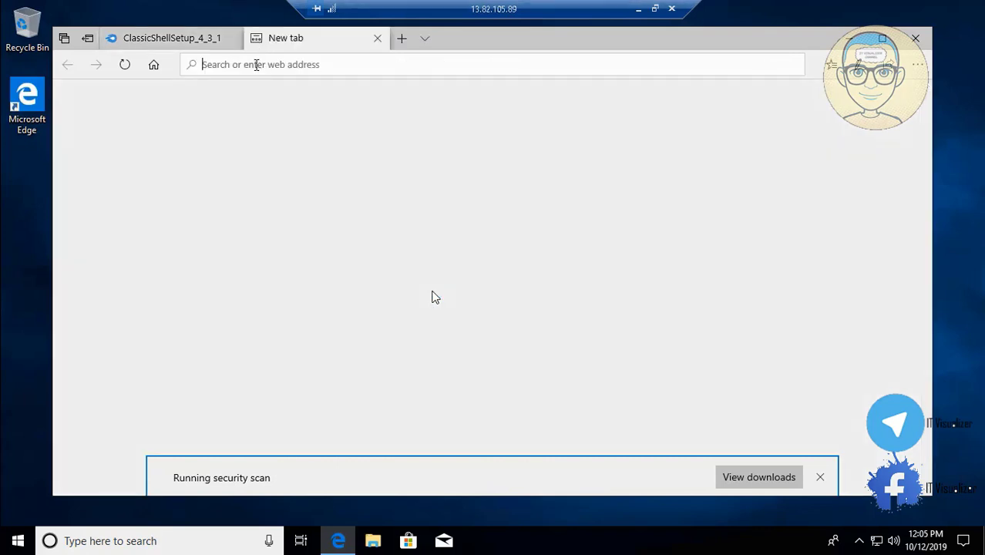
type("www")
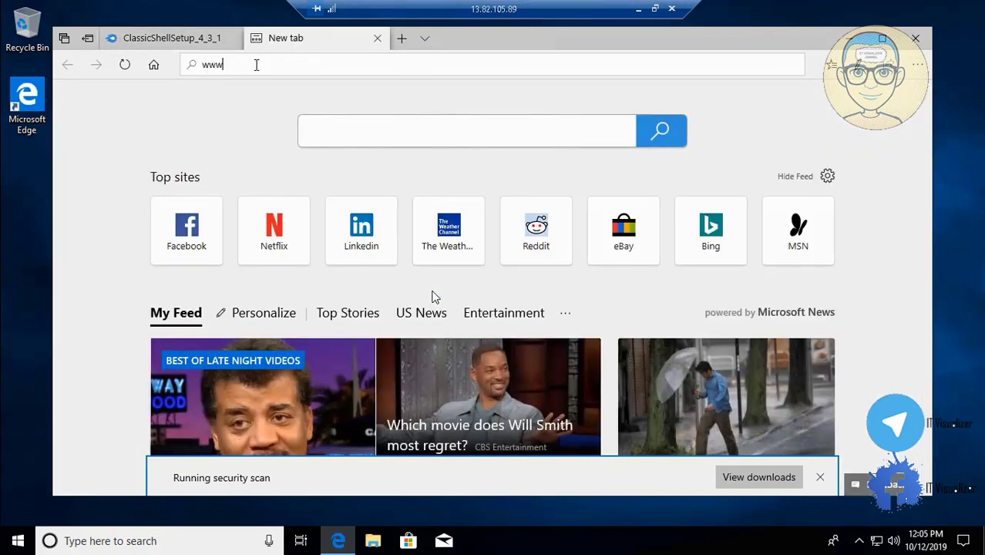
type(".adobe")
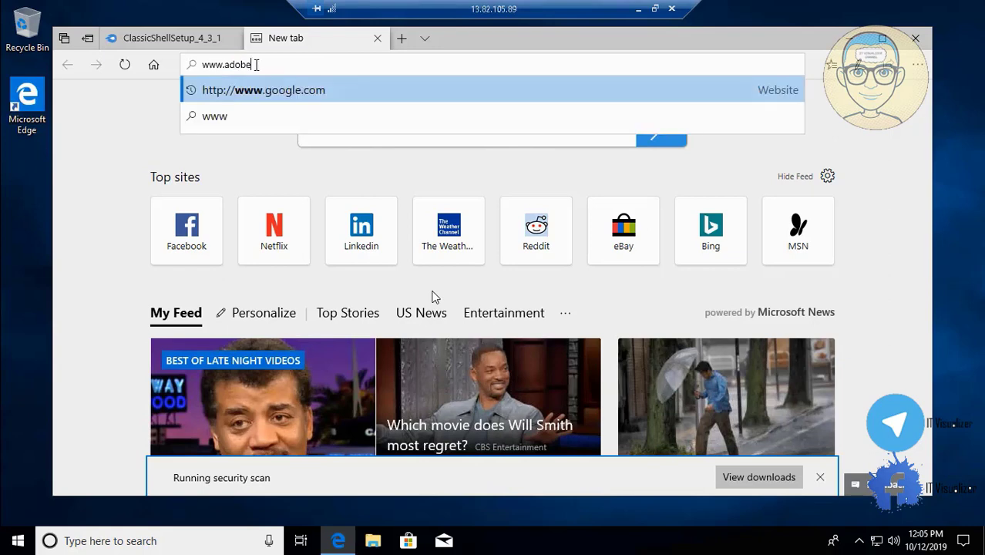
type(".com")
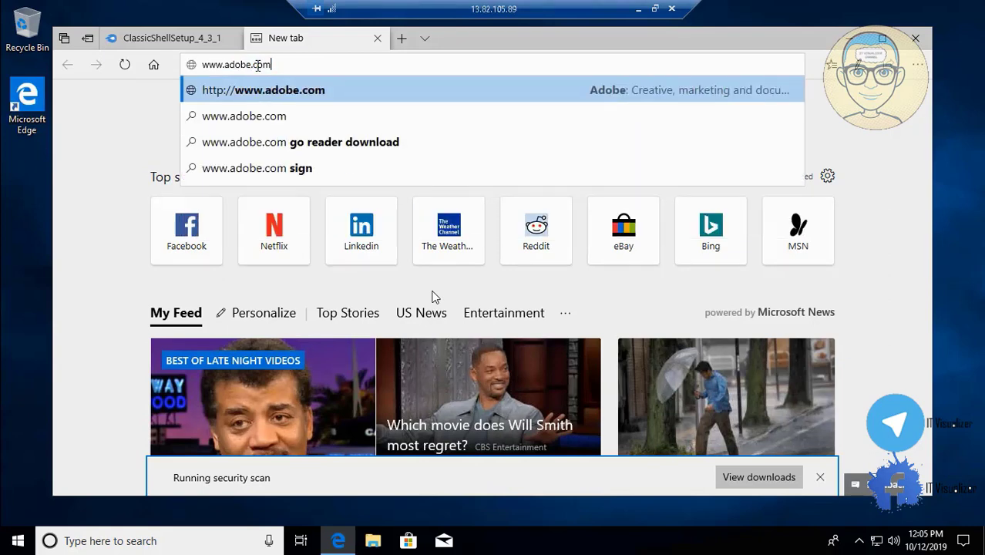
key("Return")
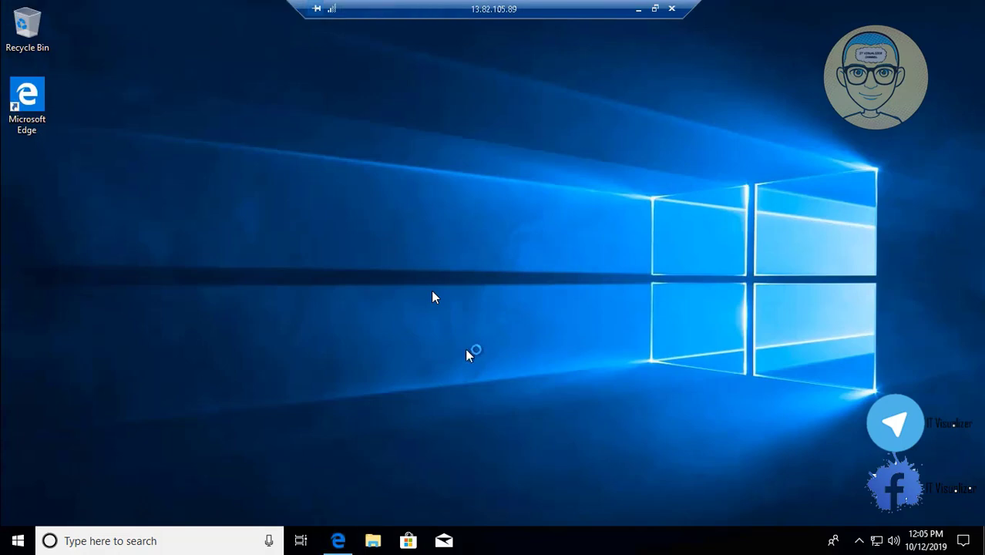
Minimize the remote session, review the Azure notifications for the stop command and open DCMARVEL01's overview
left_click(638, 10)
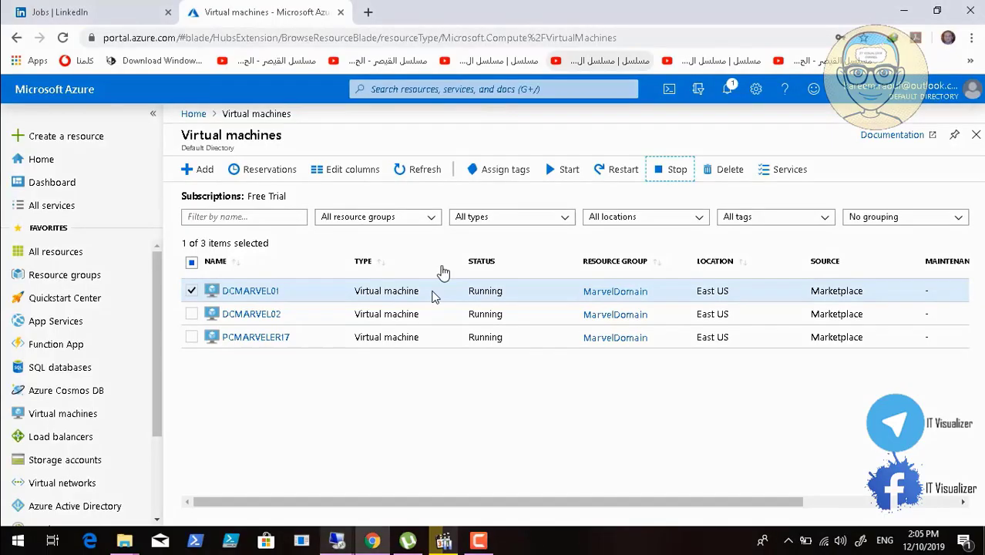
left_click(728, 90)
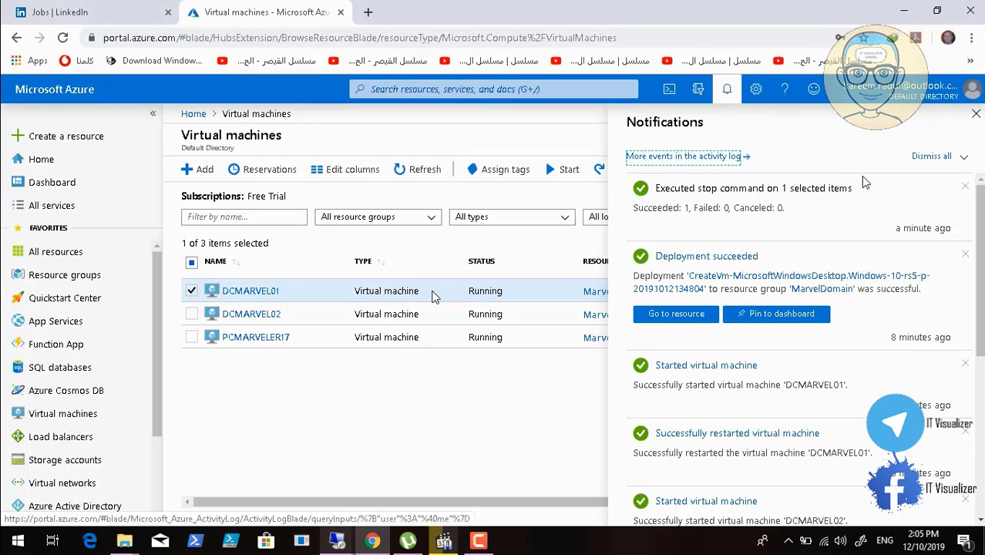
left_click(975, 113)
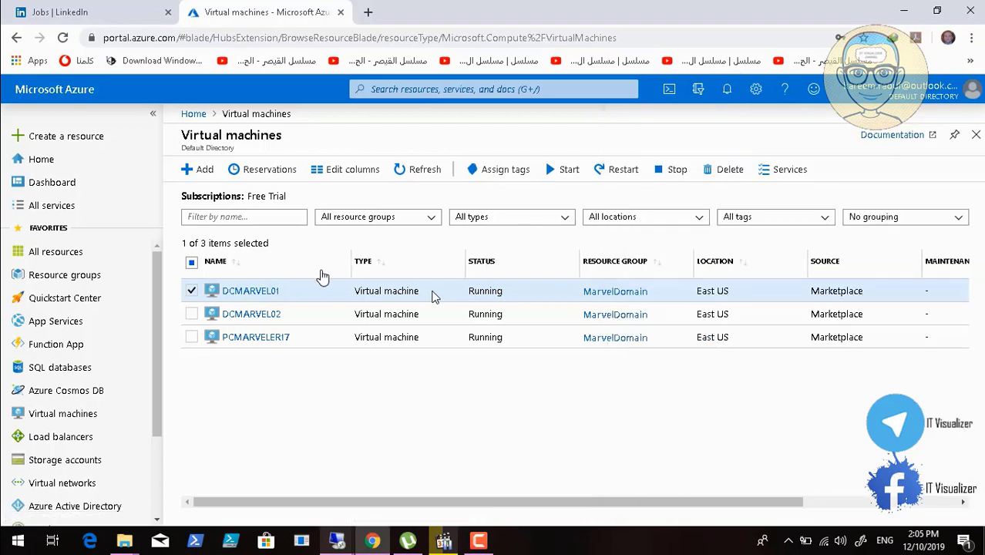
left_click(247, 292)
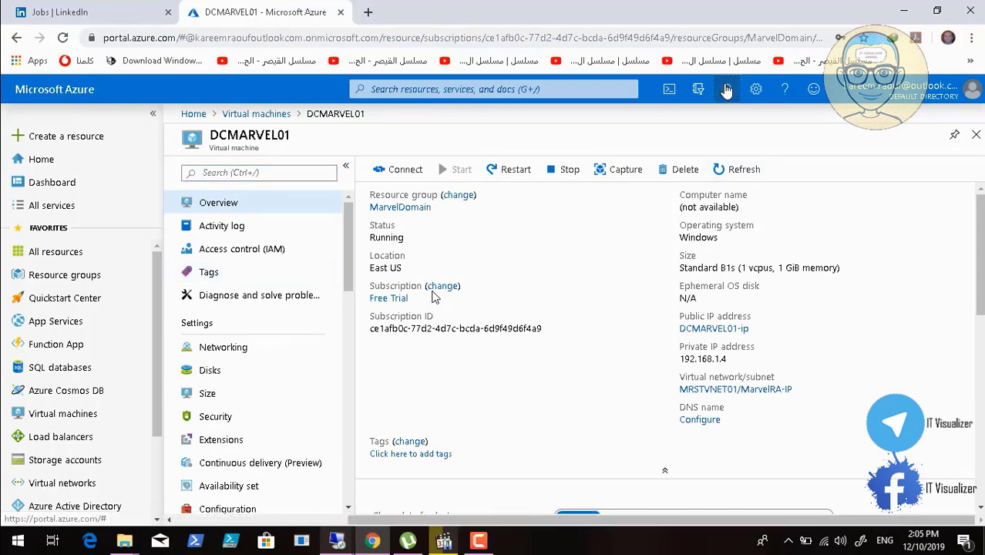
Review the Azure notifications, refresh DCMARVEL01's overview and start the virtual machine
left_click(726, 89)
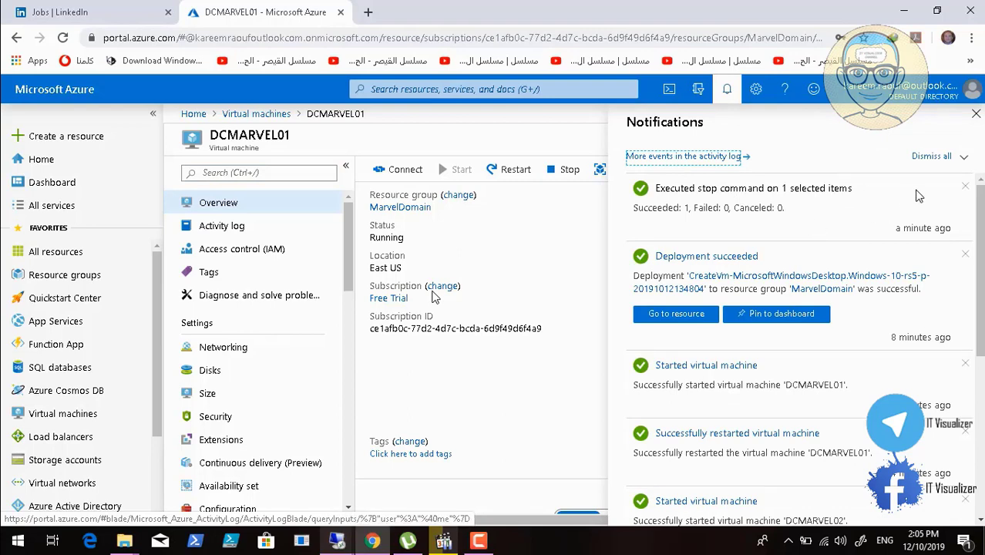
left_click(975, 113)
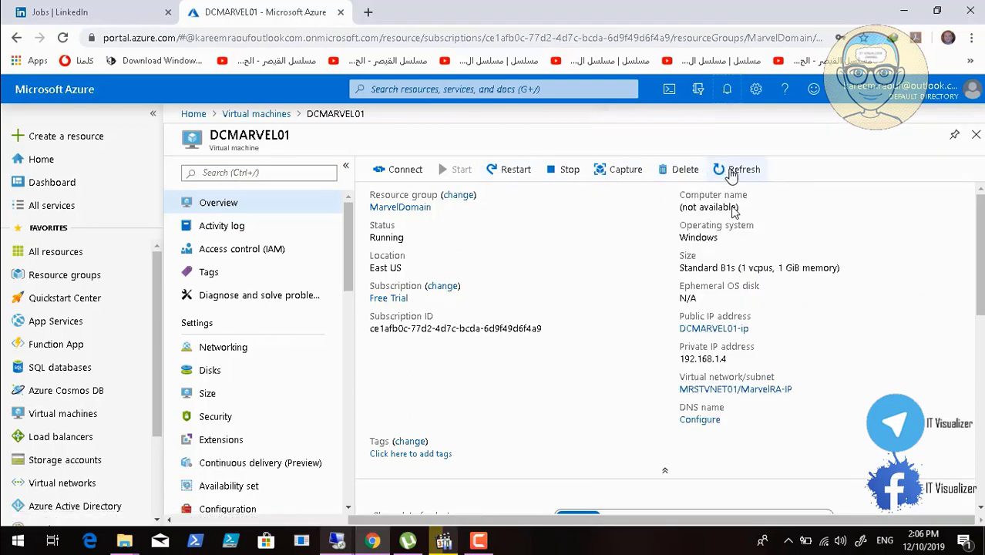
left_click(731, 173)
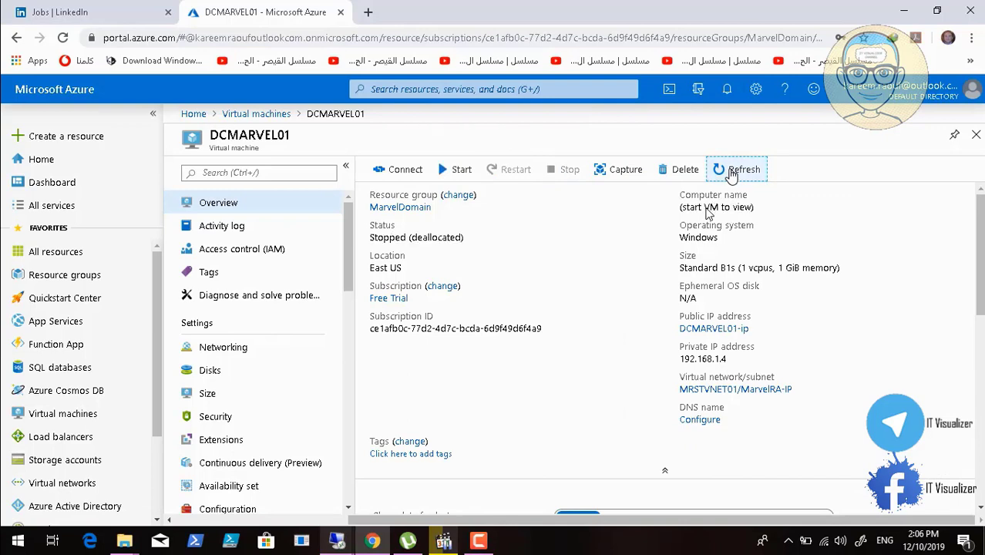
left_click(447, 172)
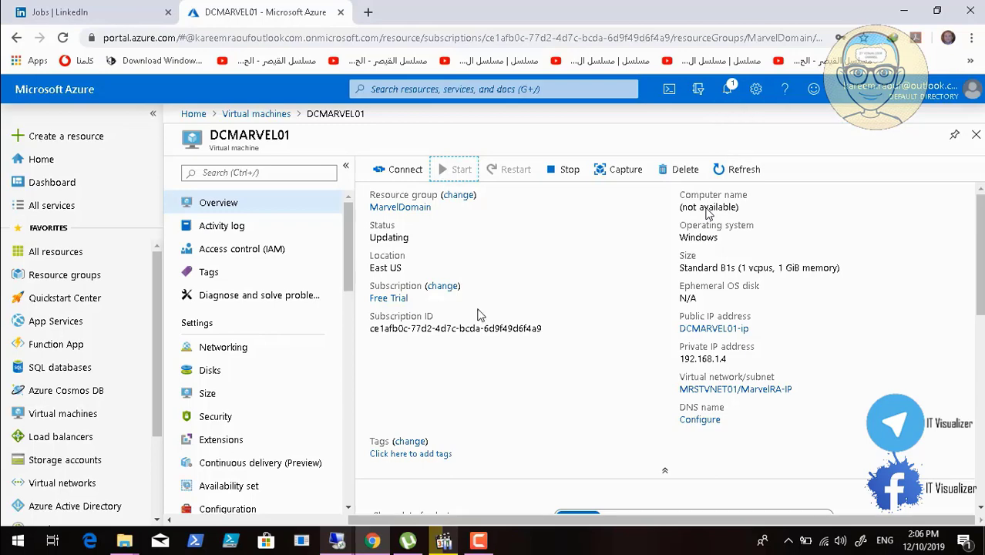
Switch to the 13.82.105.89 remote session and bring up its browser window with the Adobe page
left_click(337, 543)
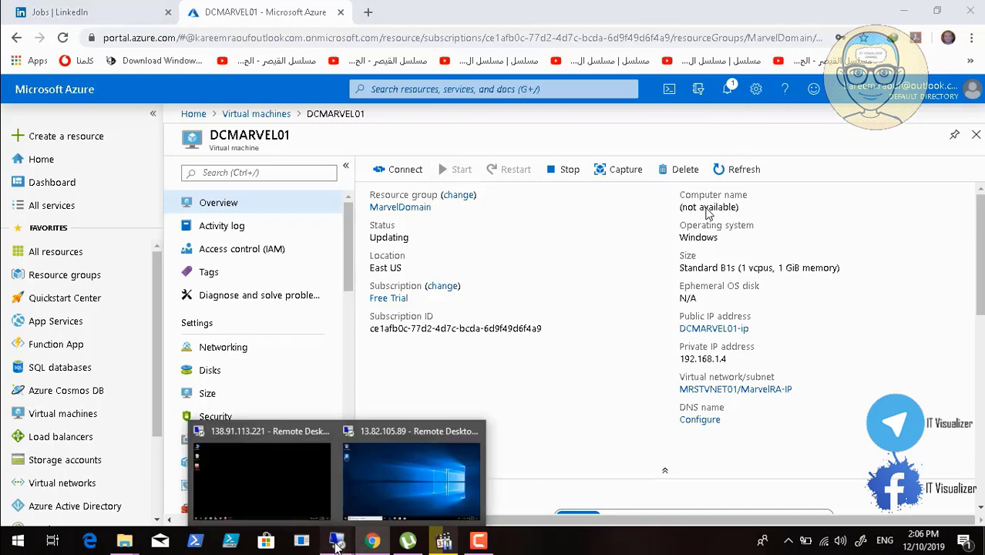
left_click(423, 455)
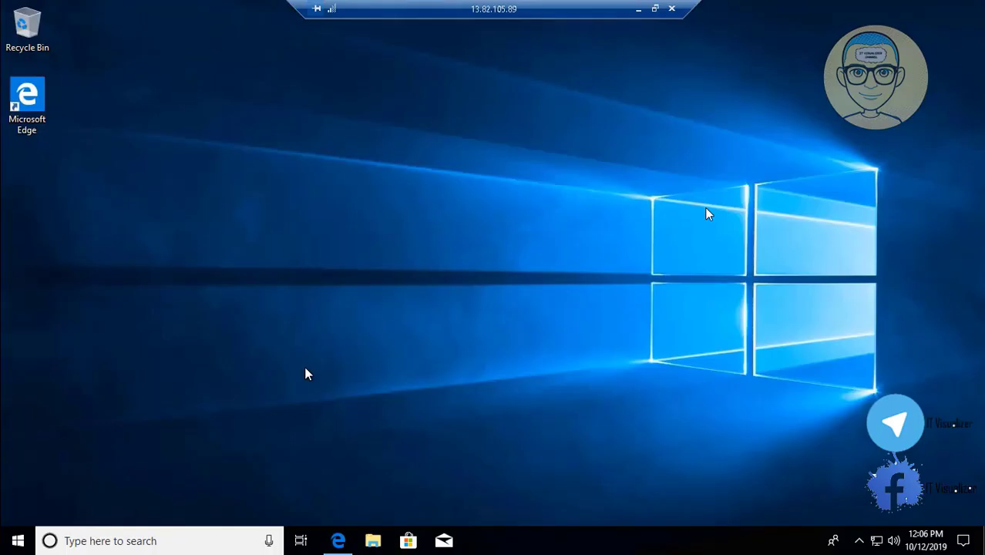
left_click(340, 540)
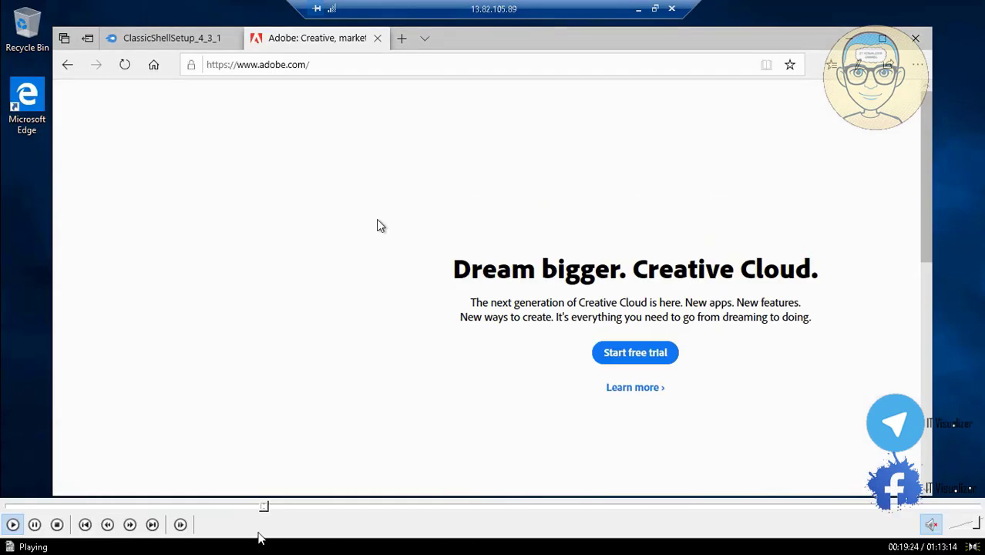
left_click(265, 507)
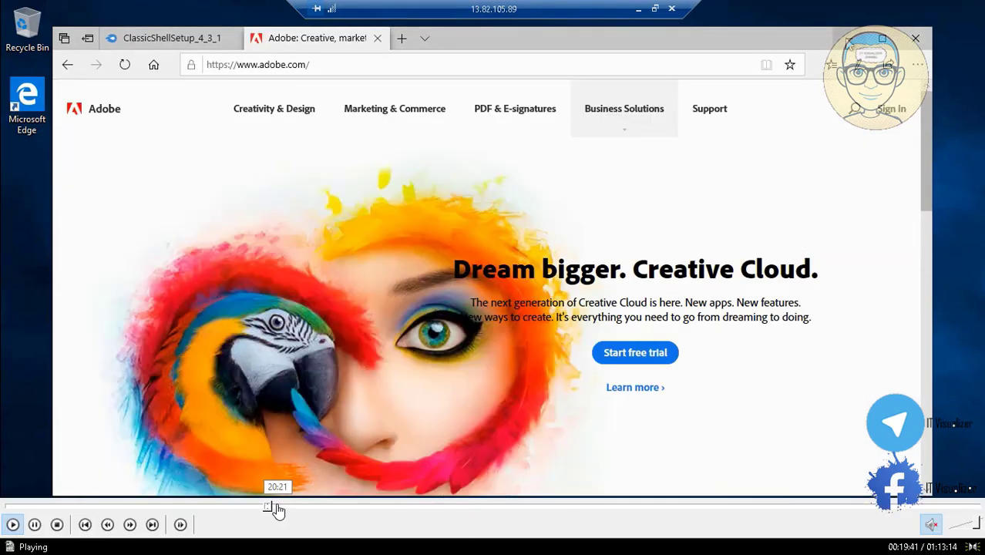
left_click(276, 507)
left_click(282, 509)
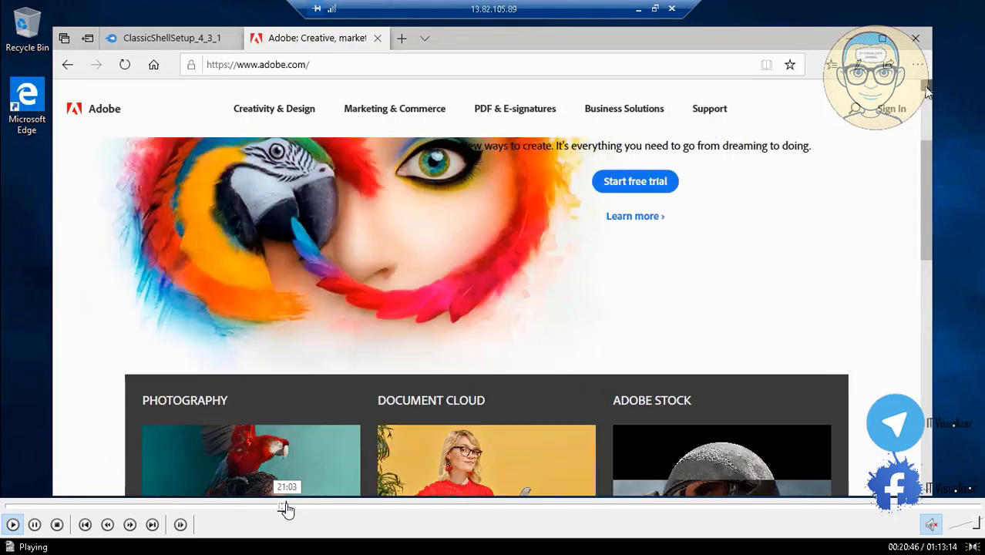
left_click(285, 508)
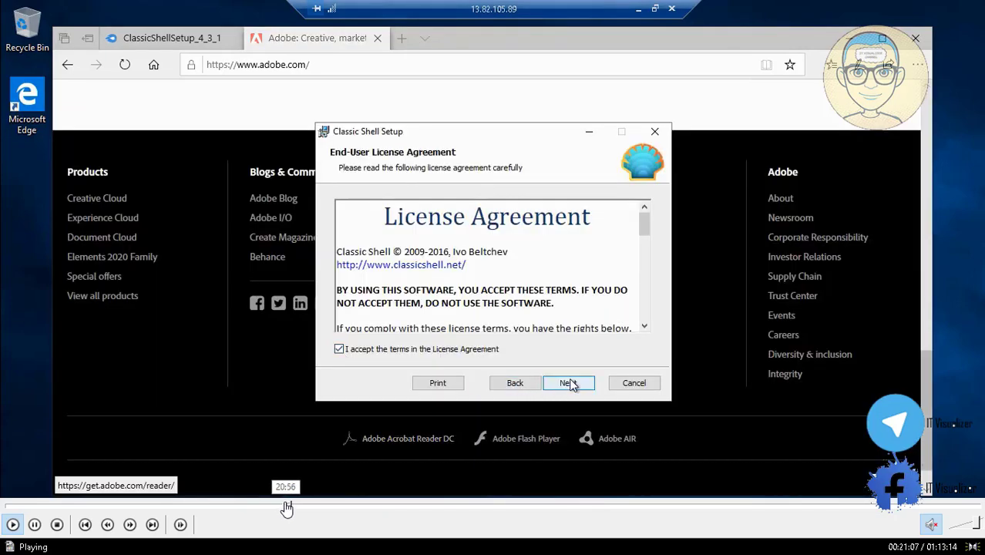
left_click(287, 508)
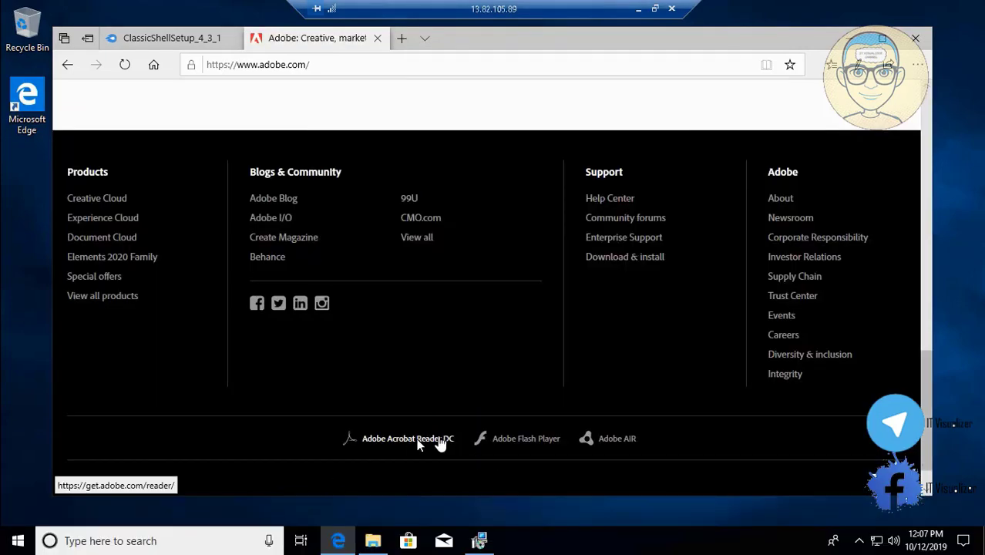
mouse_move(466, 508)
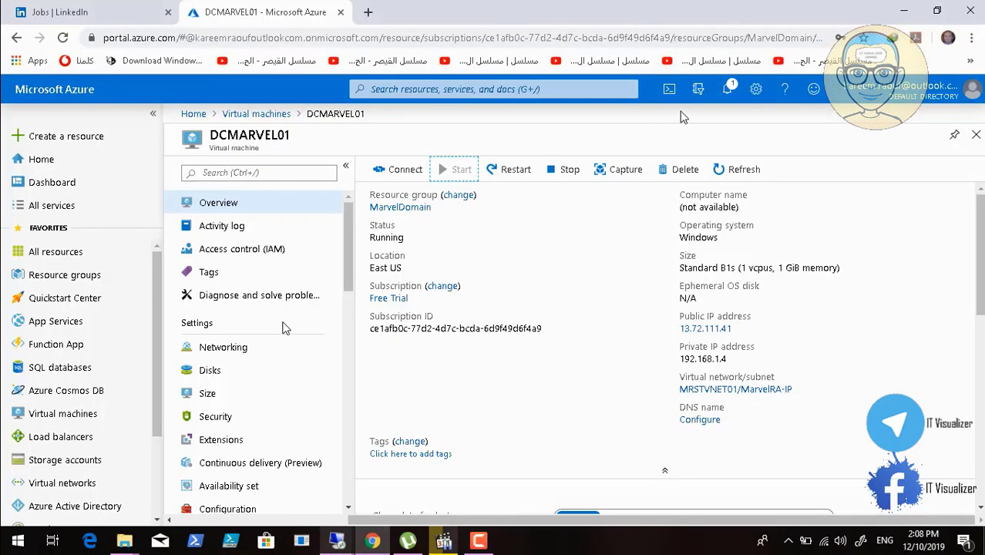
Check the DCMARVEL01 start notification, refresh its overview, copy its public IP address and return to the virtual machines list
left_click(736, 94)
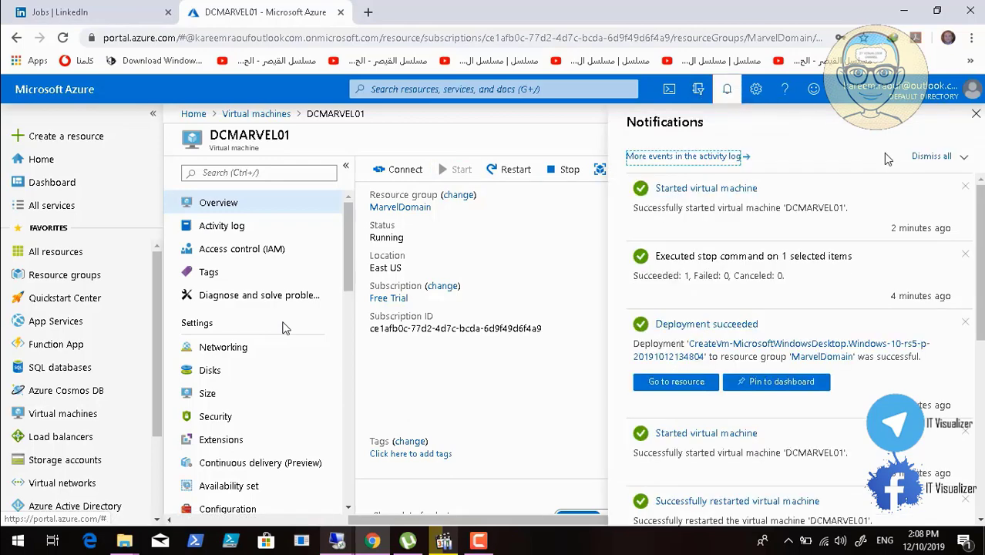
left_click(975, 115)
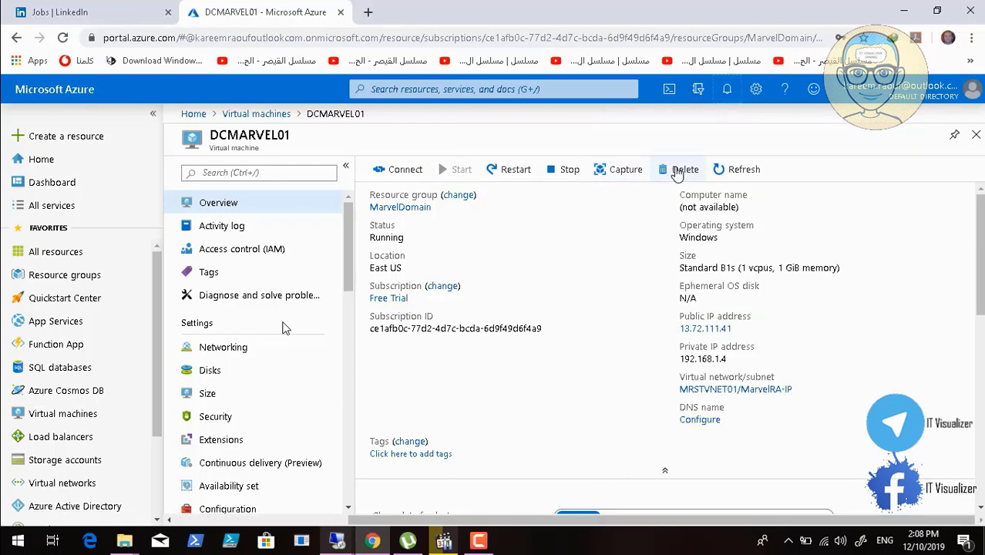
left_click(736, 169)
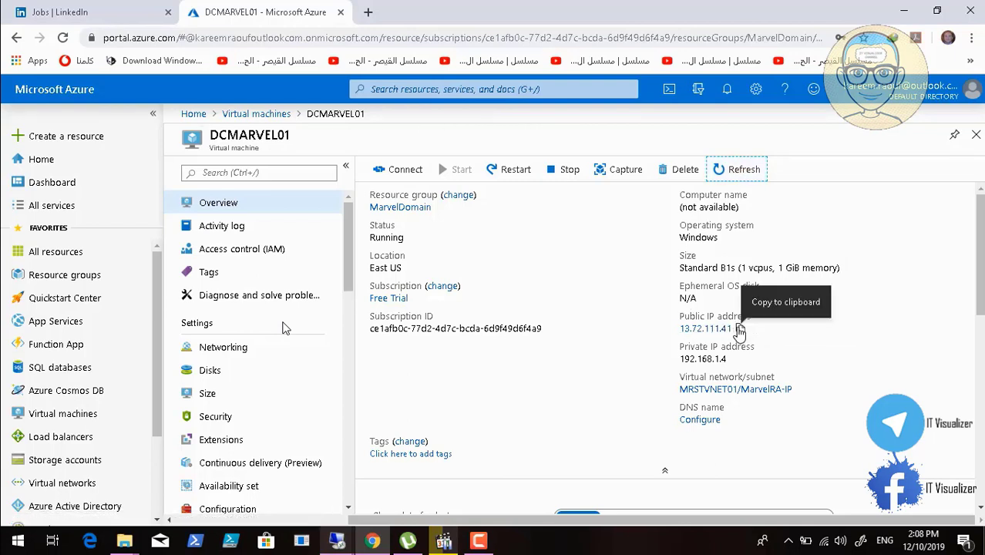
left_click(739, 329)
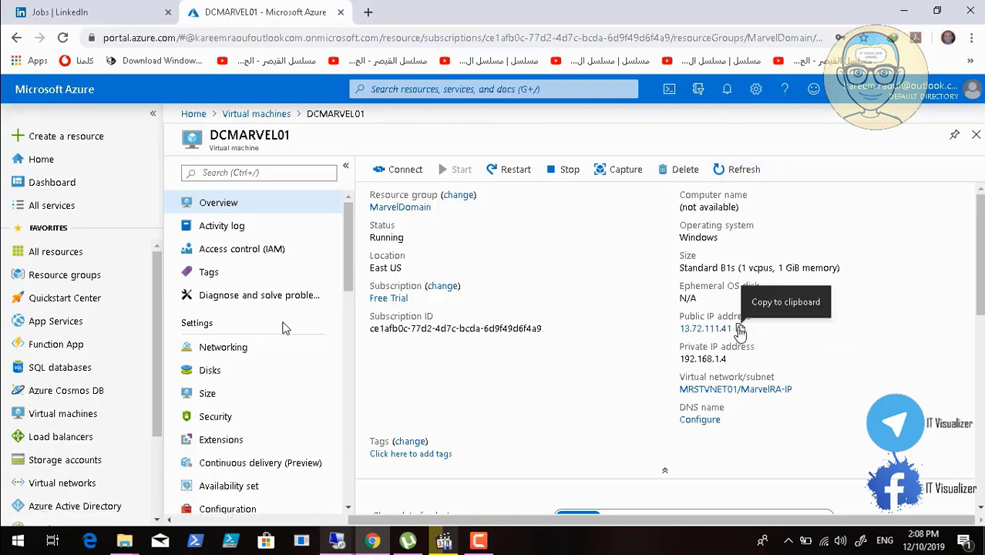
left_click(975, 135)
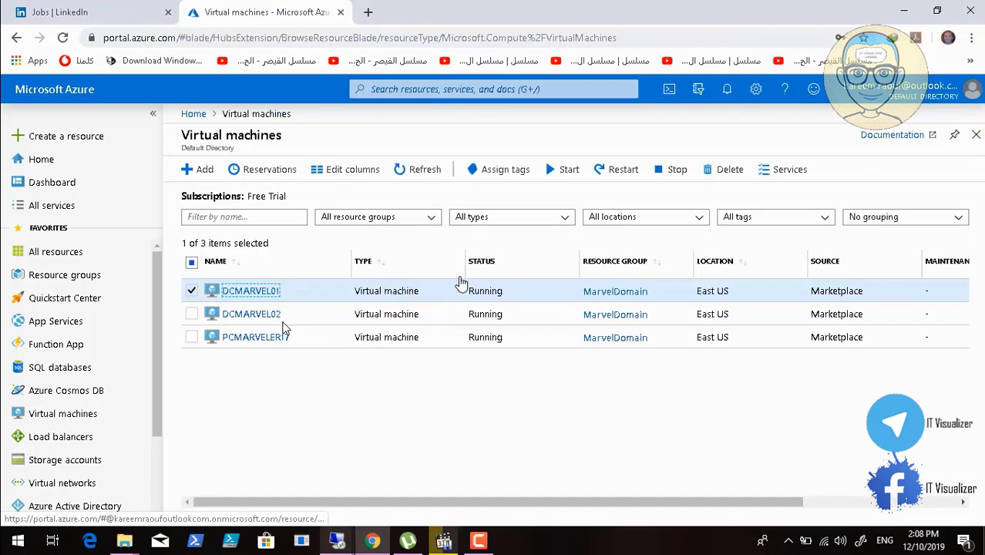
Try to connect to DCMARVEL01 at 13.72.111.41 with a new Remote Desktop connection
right_click(336, 541)
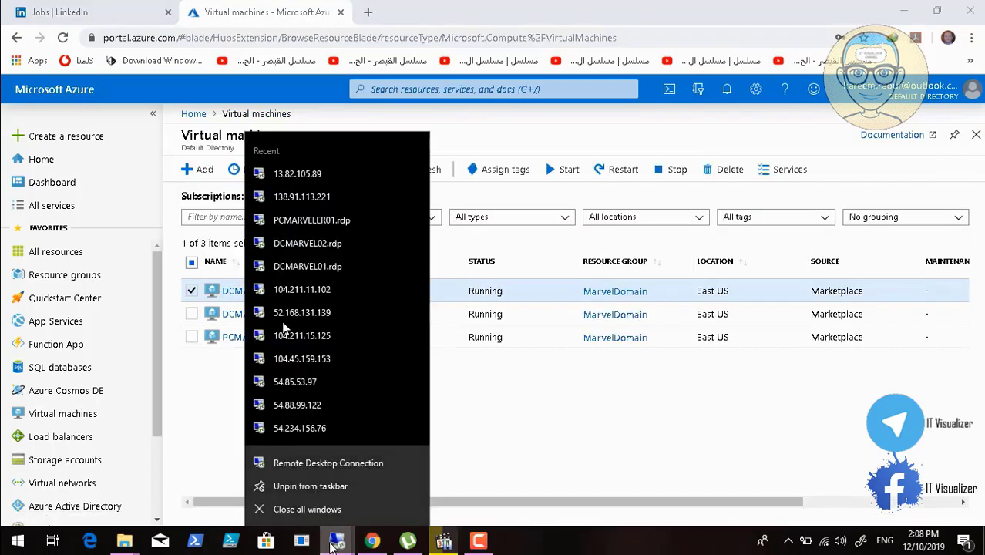
left_click(339, 465)
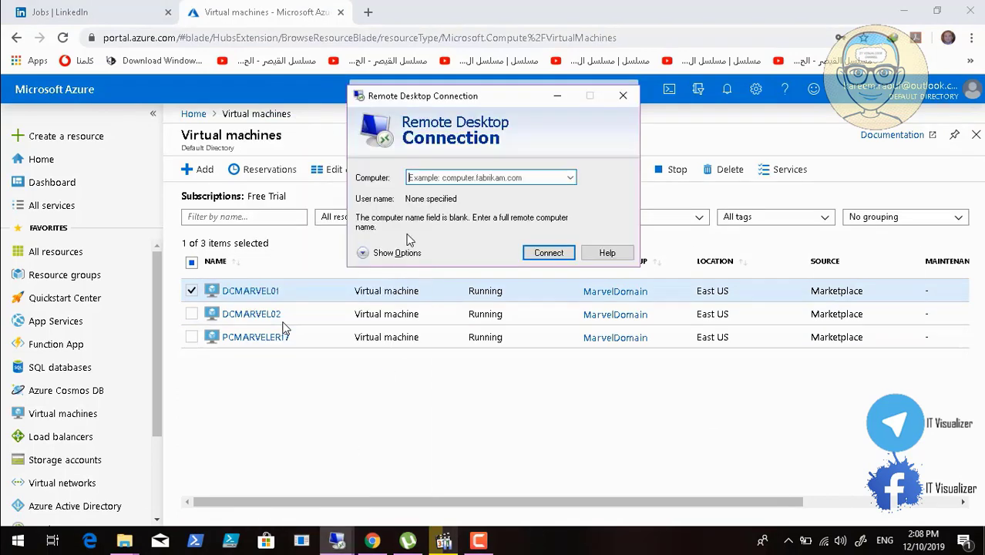
key("ctrl+v")
key("Return")
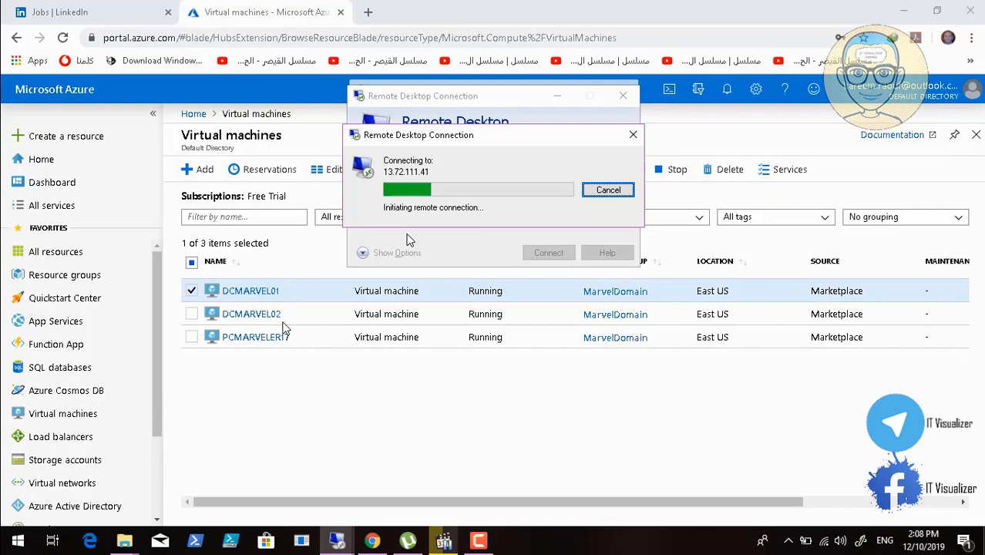
left_click(332, 550)
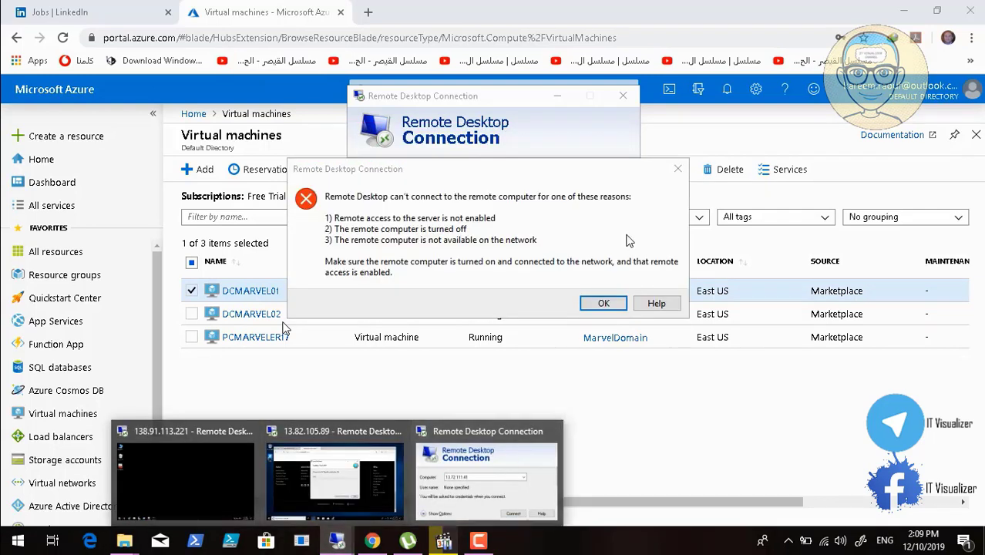
left_click(605, 303)
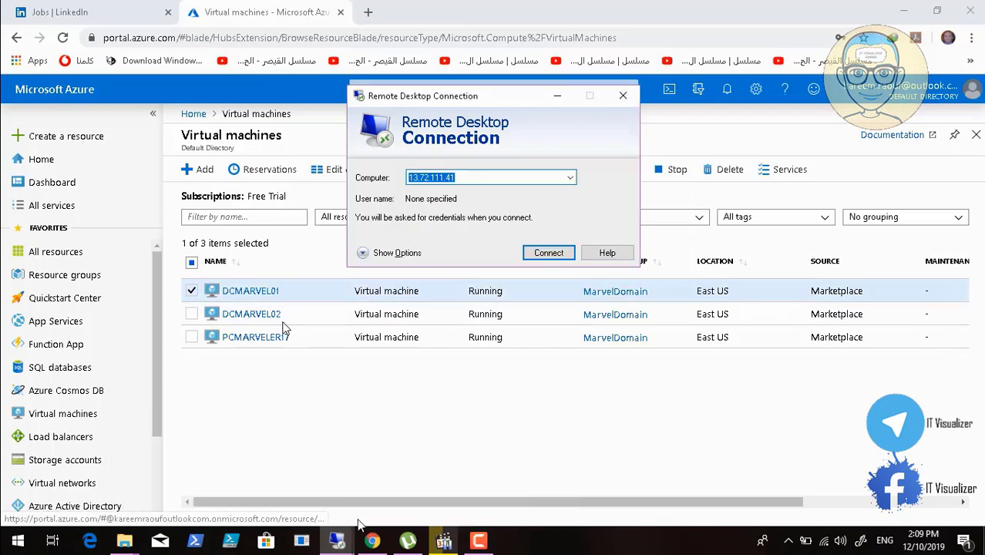
Return to the 13.82.105.89 session and finish the Classic Shell setup without viewing the Readme file
left_click(337, 541)
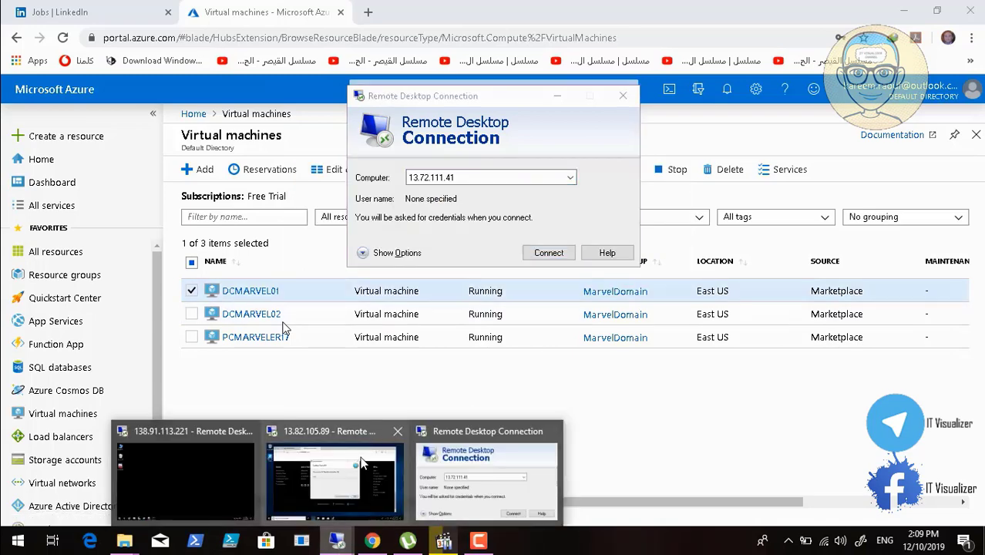
left_click(319, 479)
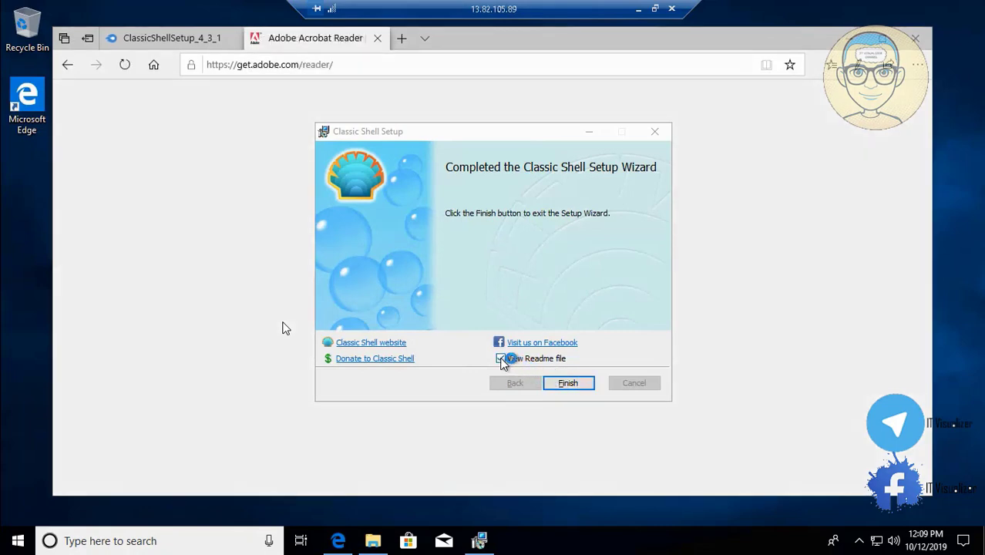
left_click(502, 360)
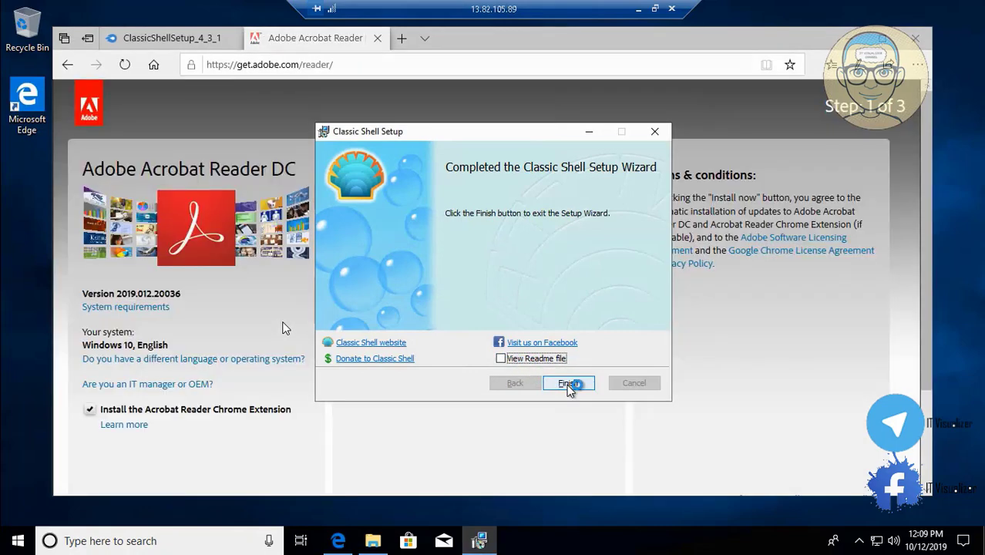
left_click(567, 384)
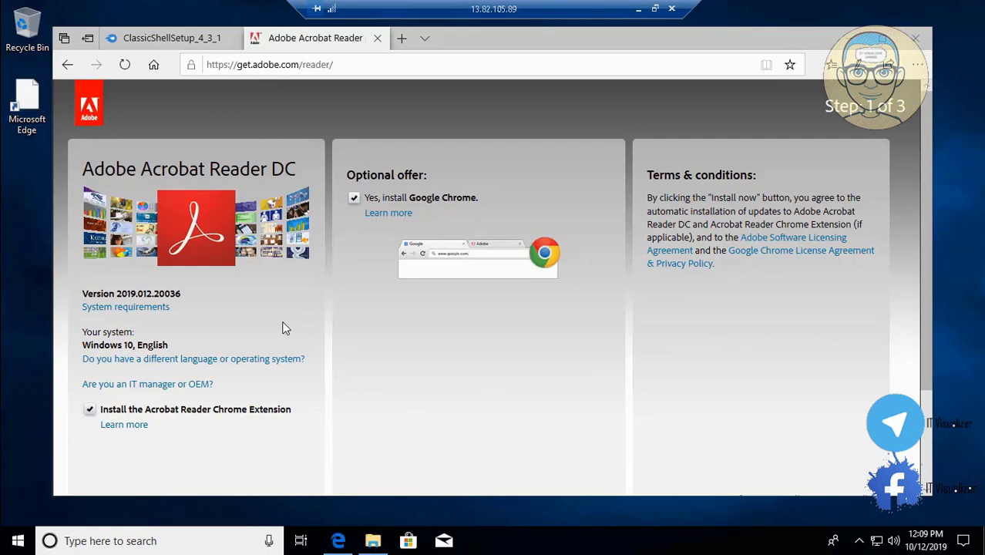
Start the Adobe Acrobat Reader DC installation with the Google Chrome offer and close the ClassicShellSetup_4_3_1 browser tab
scroll(926, 459, "down", 2)
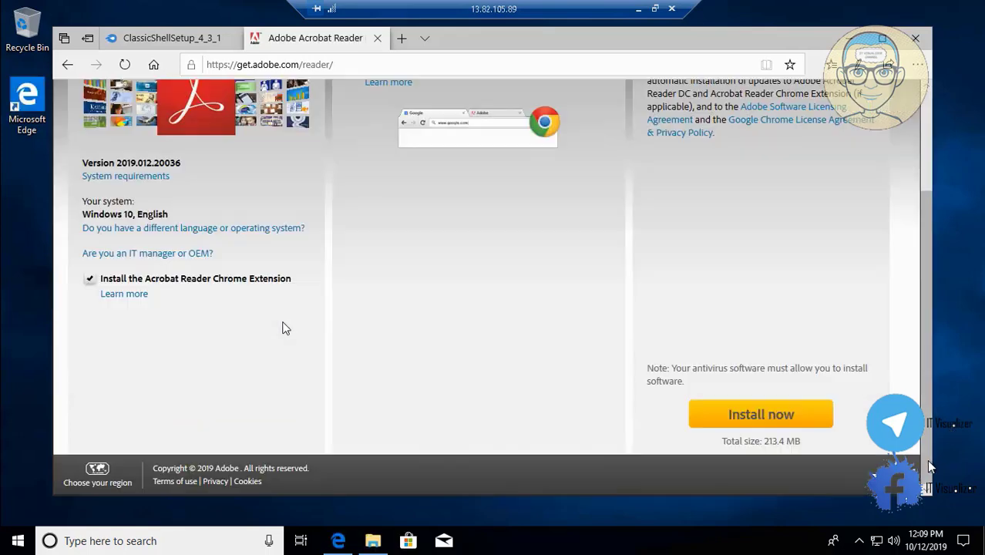
left_click(735, 420)
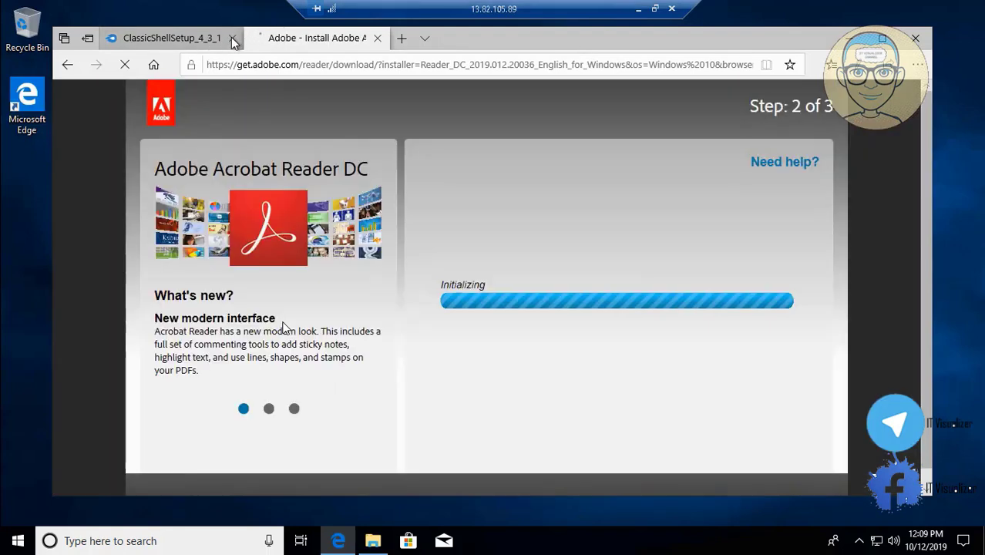
left_click(231, 37)
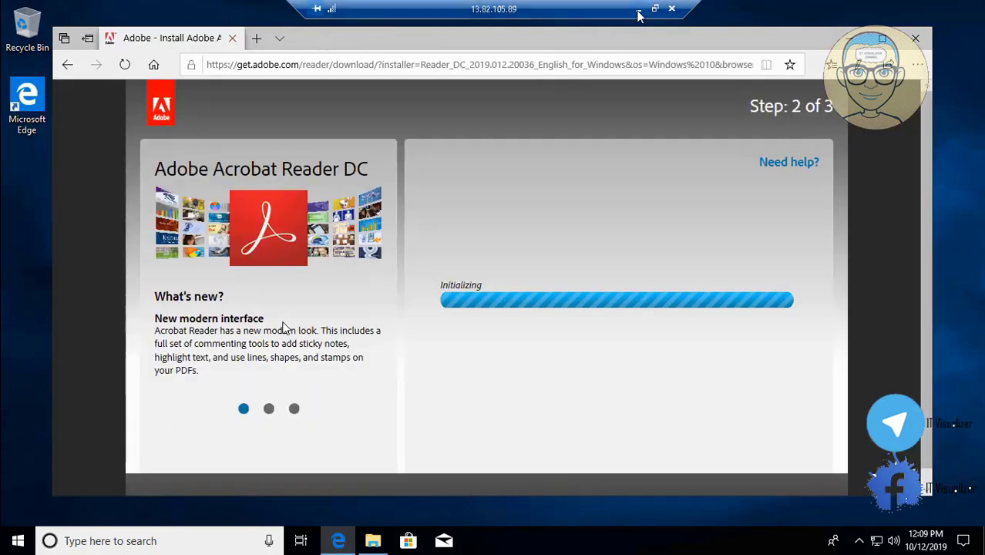
Leave the remote session, close the Remote Desktop Connection dialog and review DCMARVEL01's health under Diagnose and solve problems in Azure
left_click(638, 10)
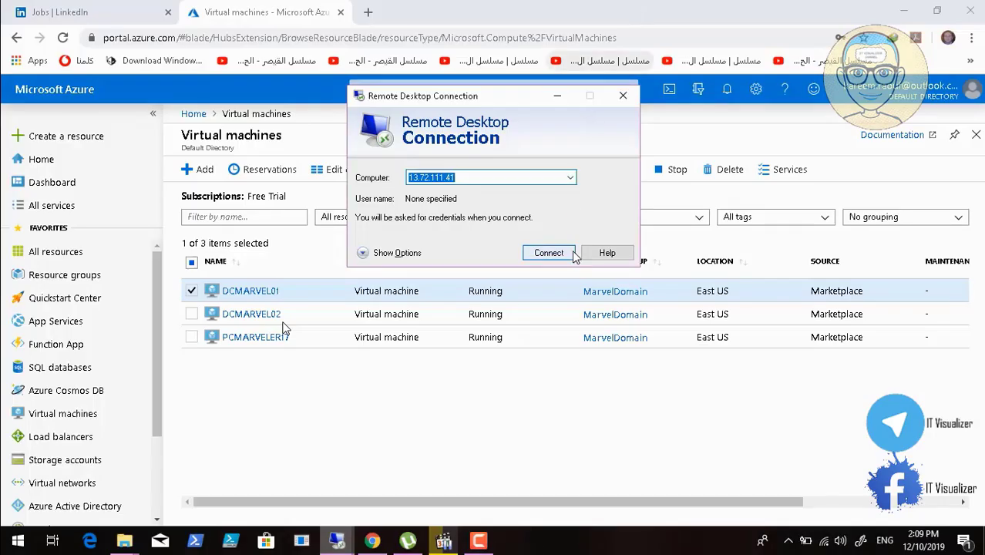
left_click(622, 95)
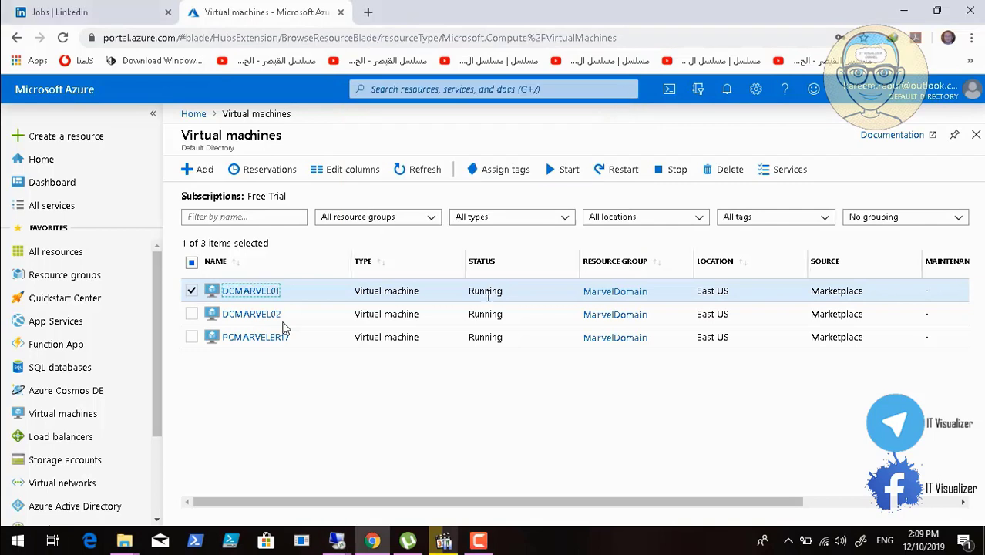
left_click(254, 292)
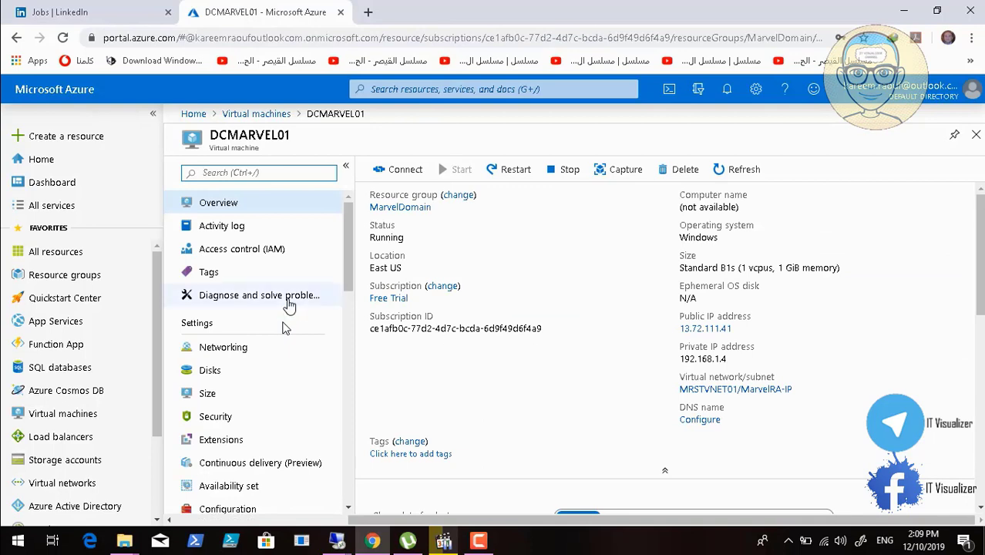
left_click(289, 304)
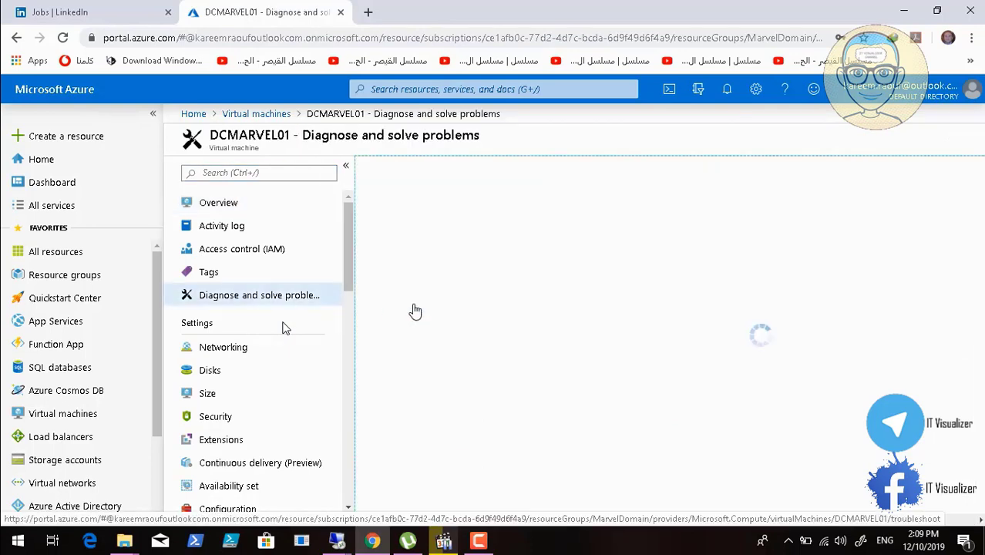
left_click(346, 167)
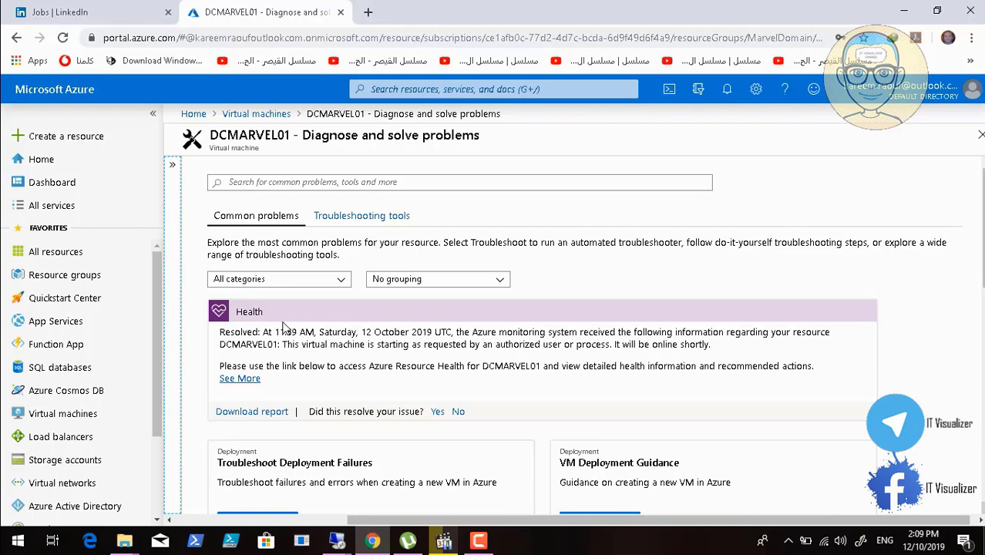
scroll(283, 327, "down", 1)
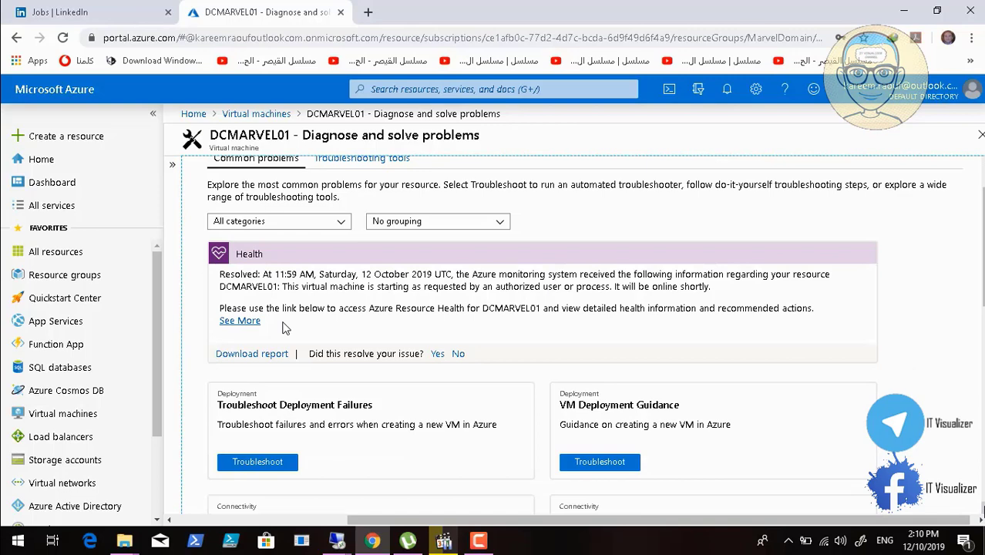
mouse_move(165, 547)
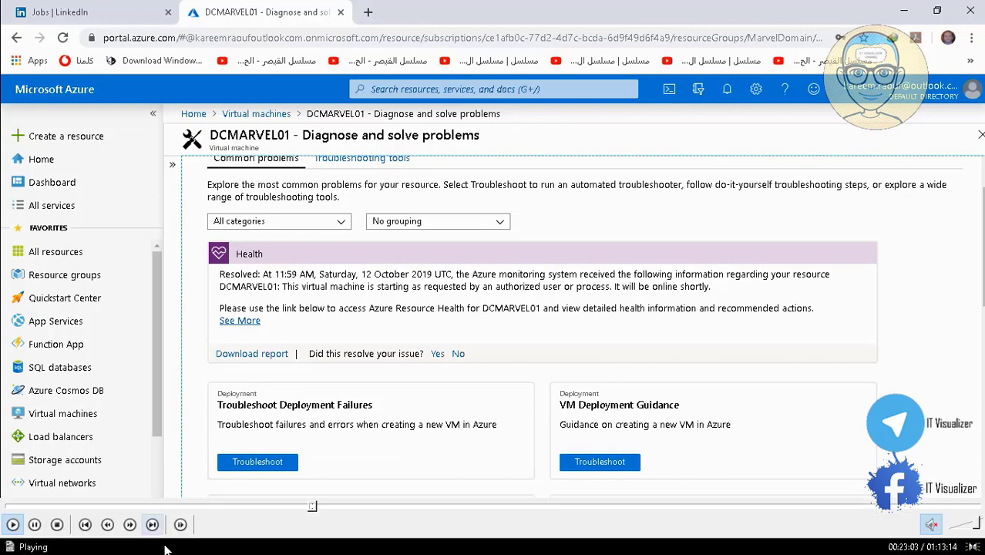
left_click(317, 509)
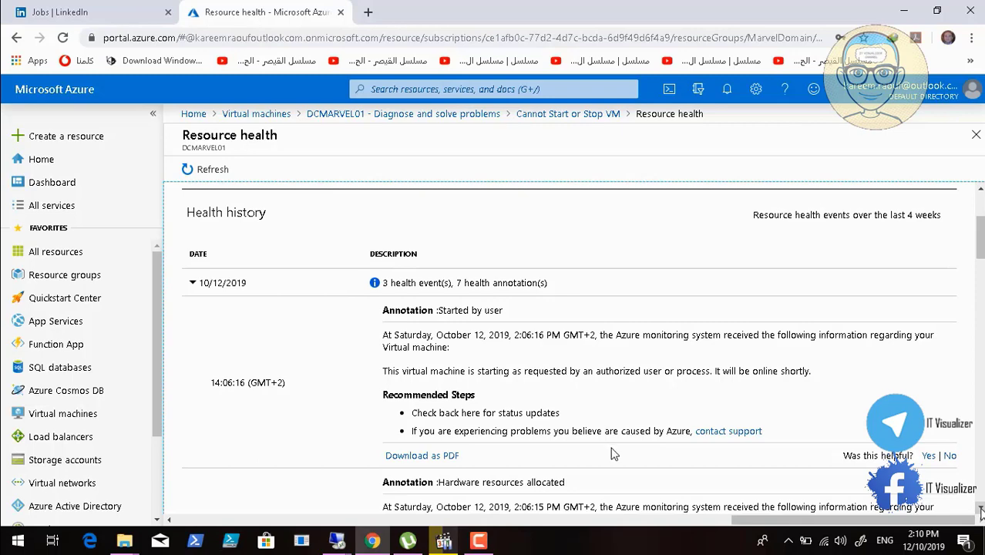
mouse_move(521, 514)
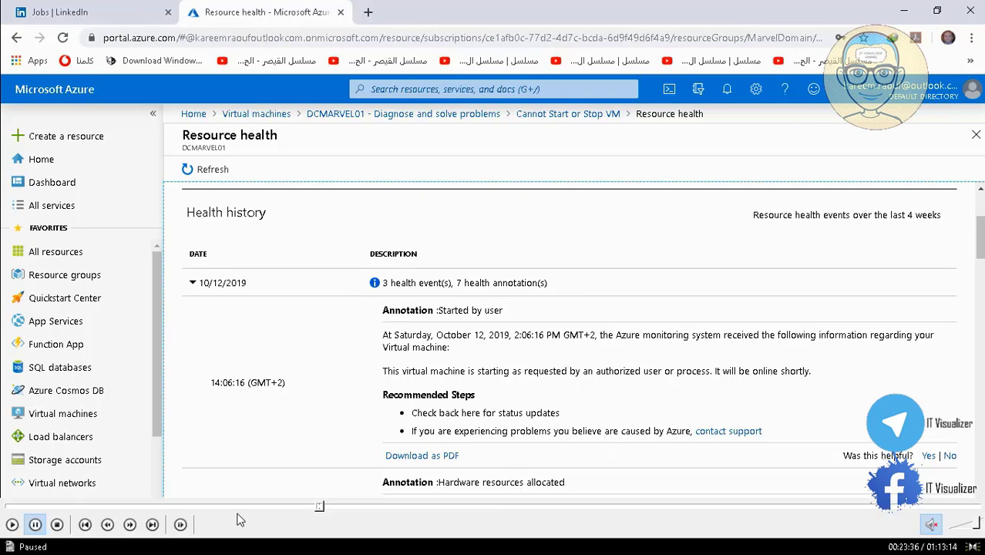
left_click(11, 524)
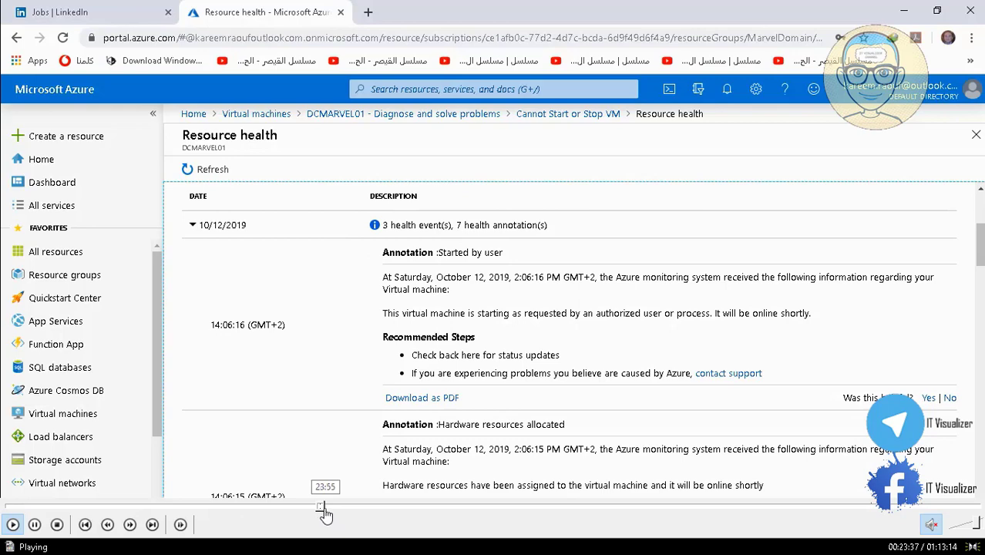
left_click(325, 506)
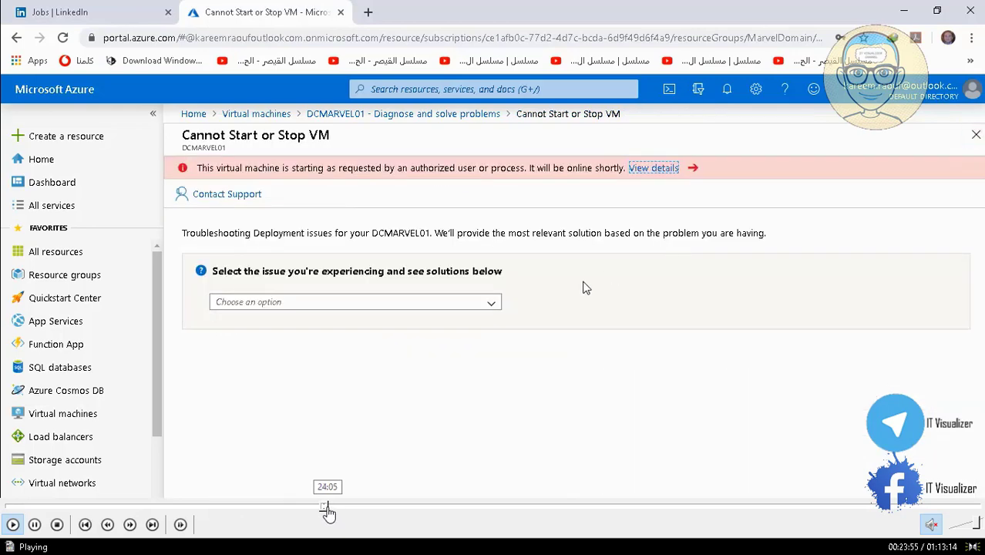
left_click(332, 507)
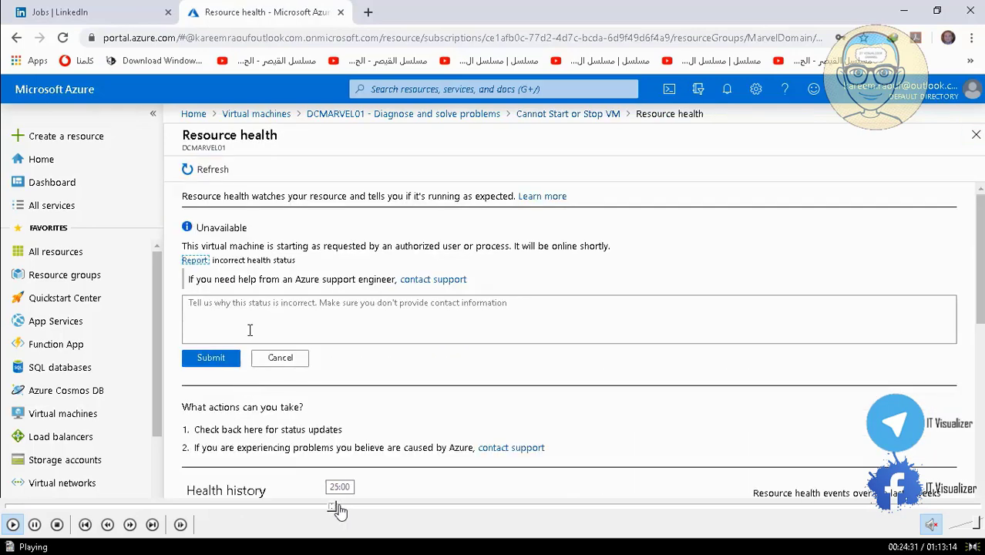
left_click(338, 507)
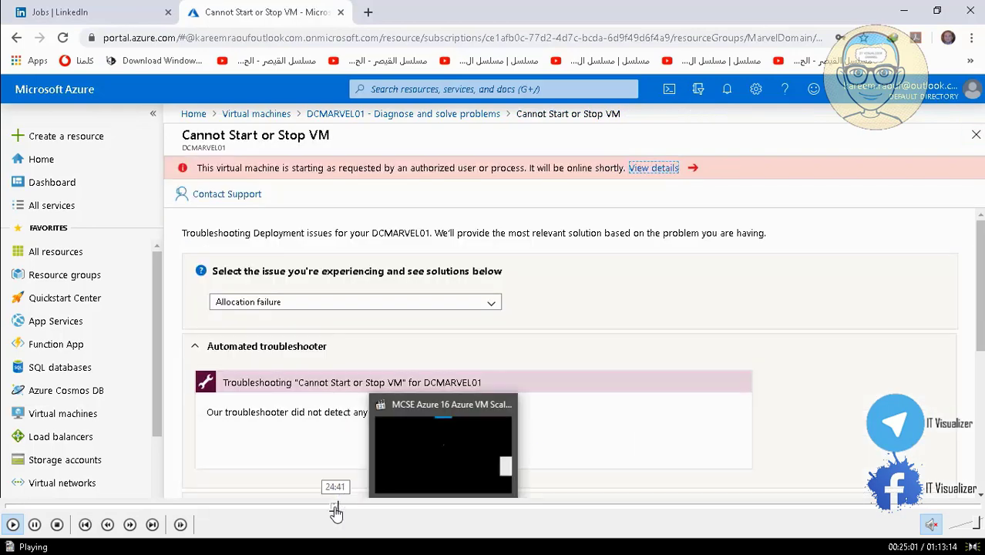
left_click(334, 507)
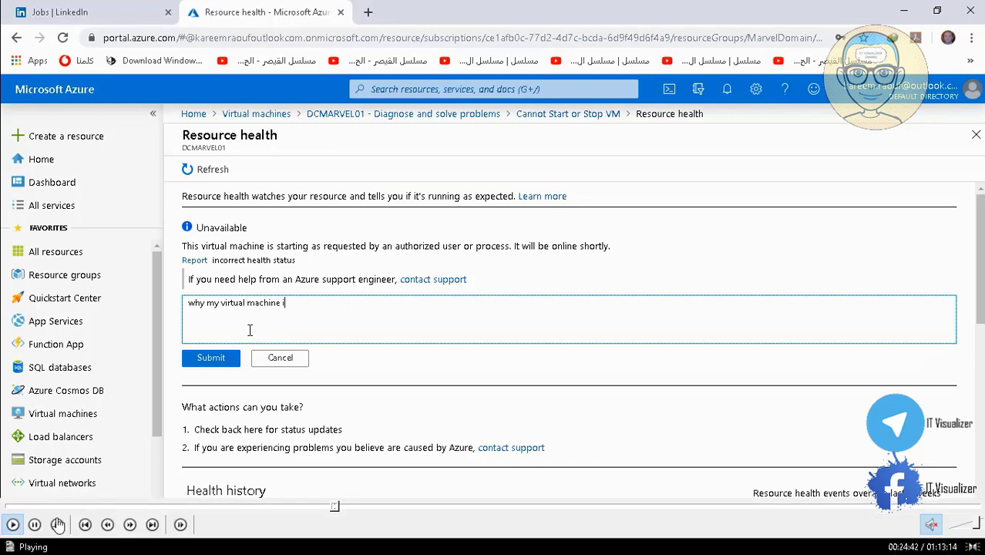
left_click(35, 524)
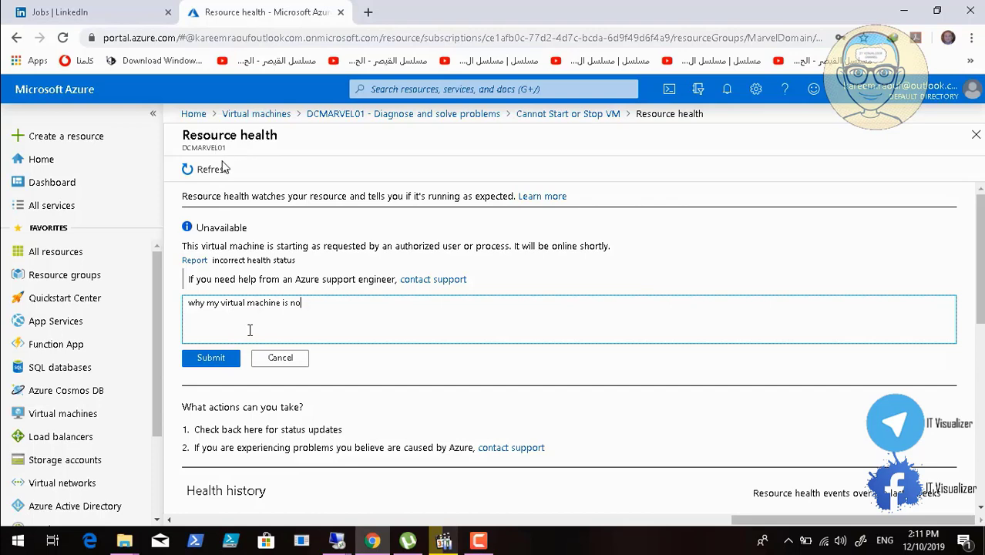
left_click(13, 525)
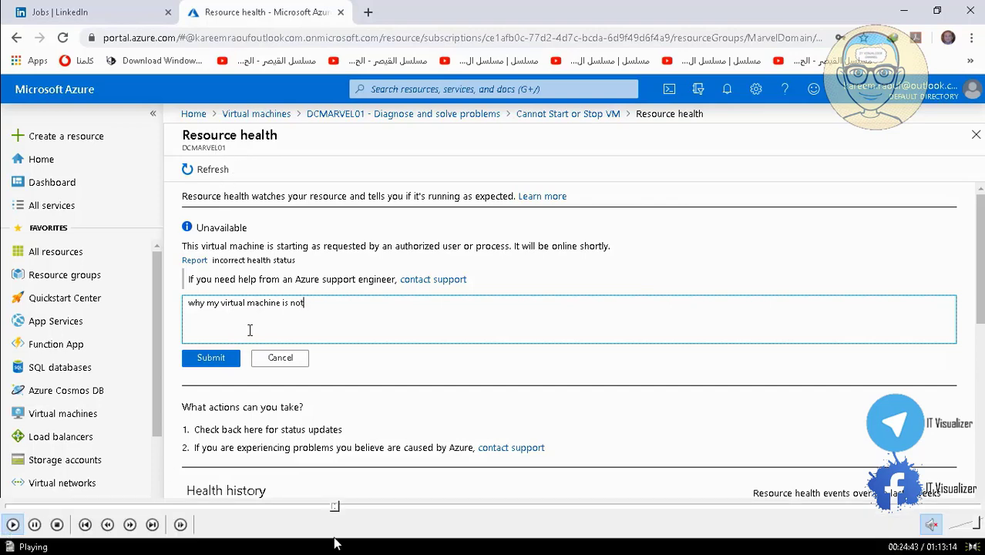
left_click(338, 509)
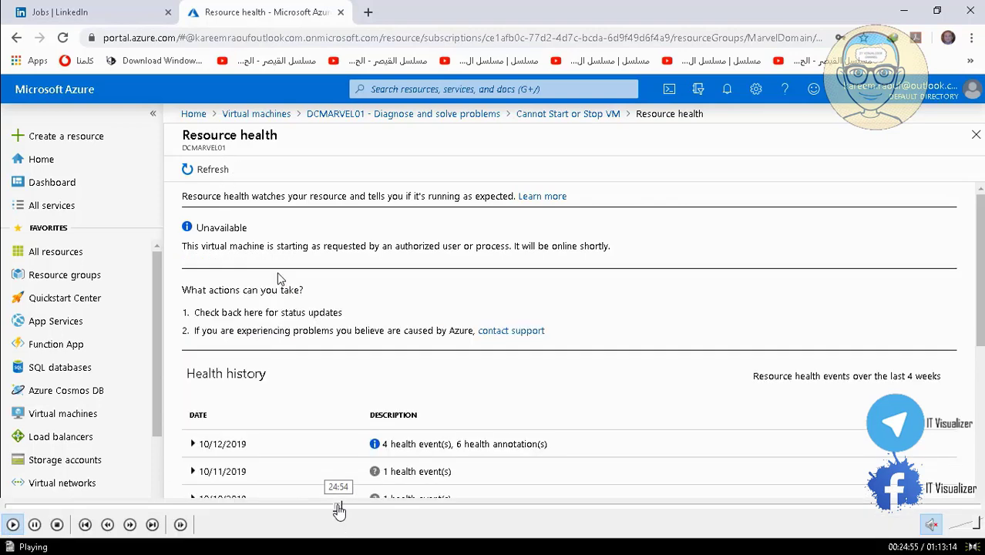
left_click(341, 509)
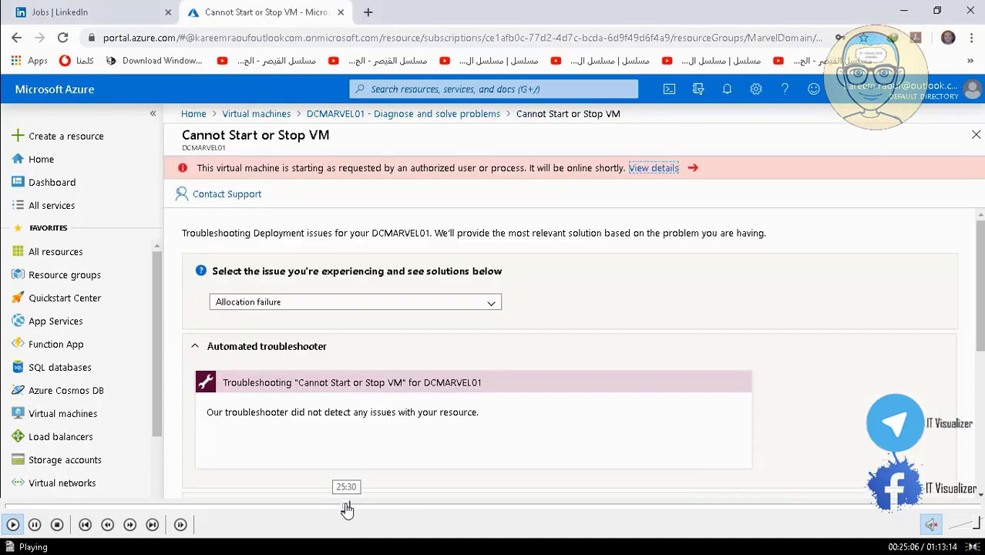
left_click(346, 508)
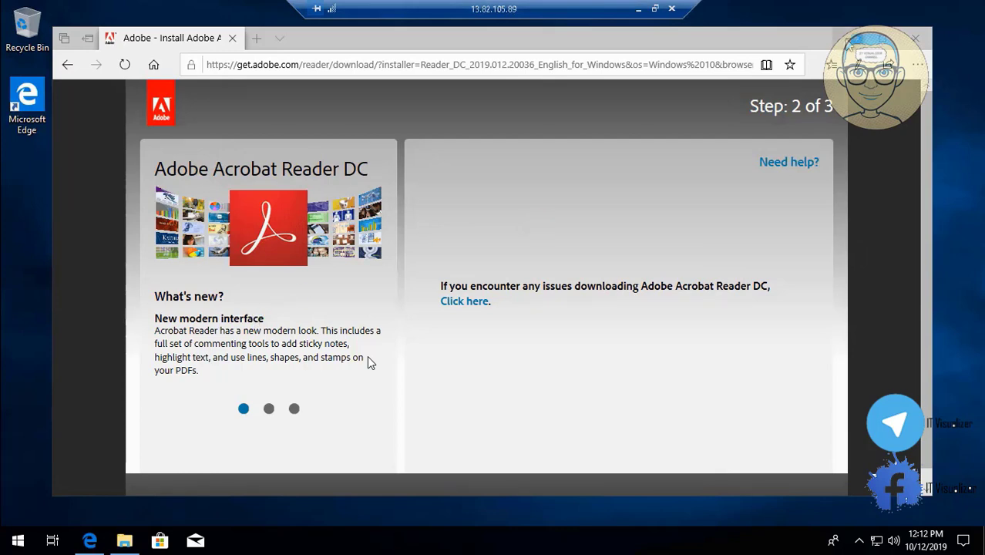
Minimize the Adobe download page and open the desktop personalization settings in the 13.82.105.89 session
left_click(847, 41)
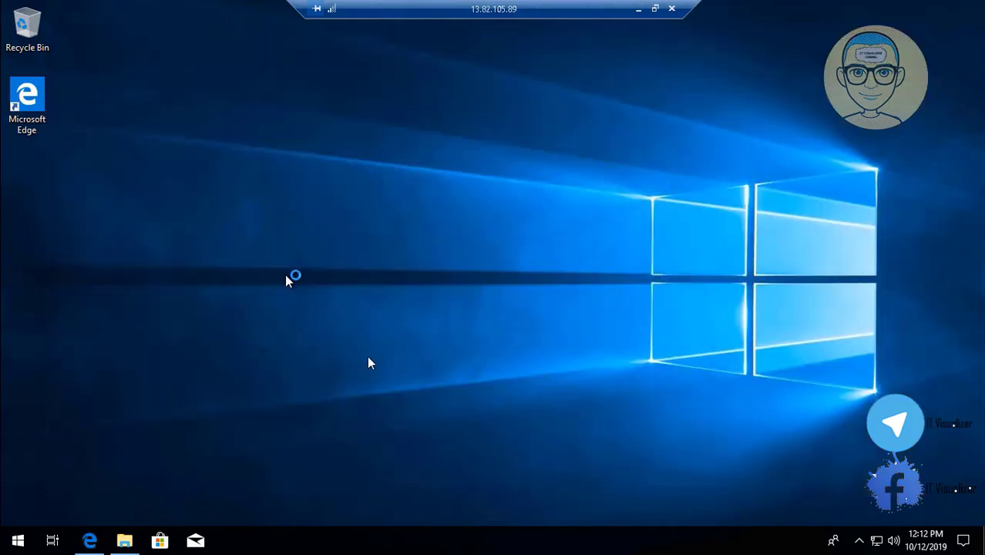
right_click(225, 196)
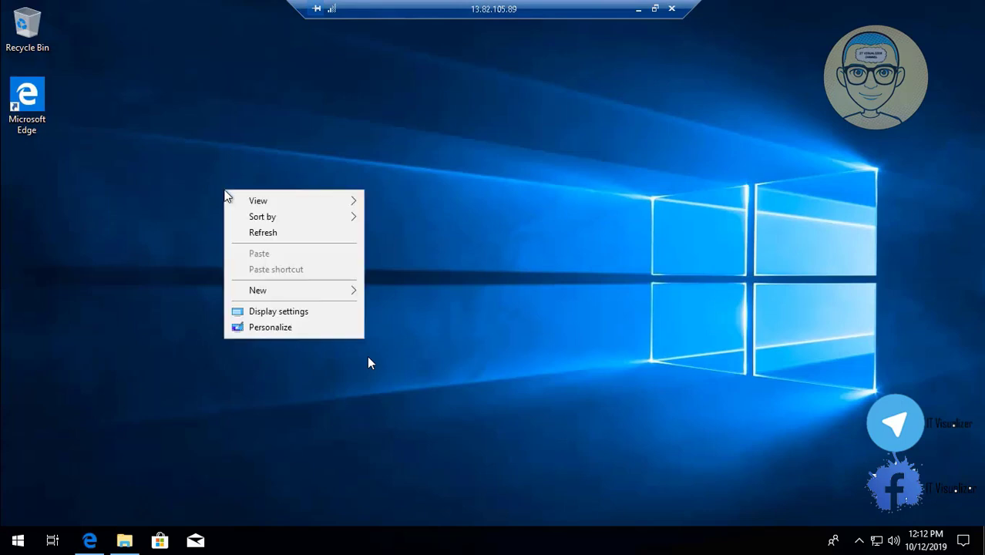
left_click(273, 330)
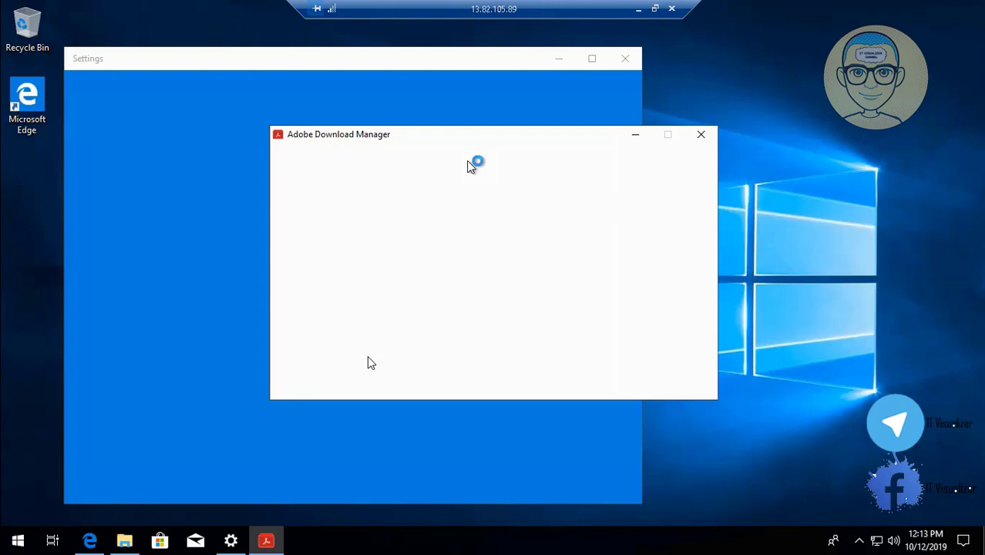
Leave the remote session without closing it and reload the Azure portal page
left_click(638, 9)
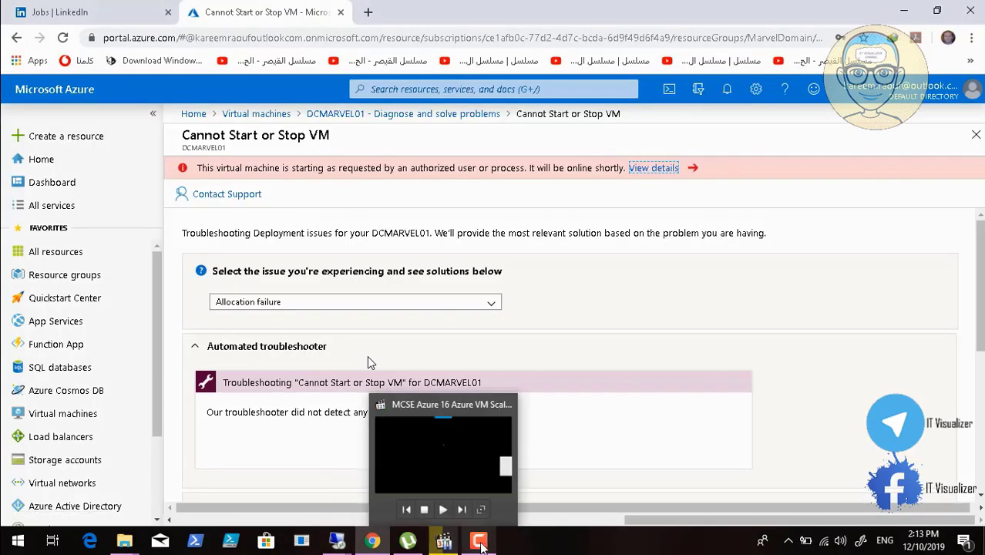
left_click(479, 544)
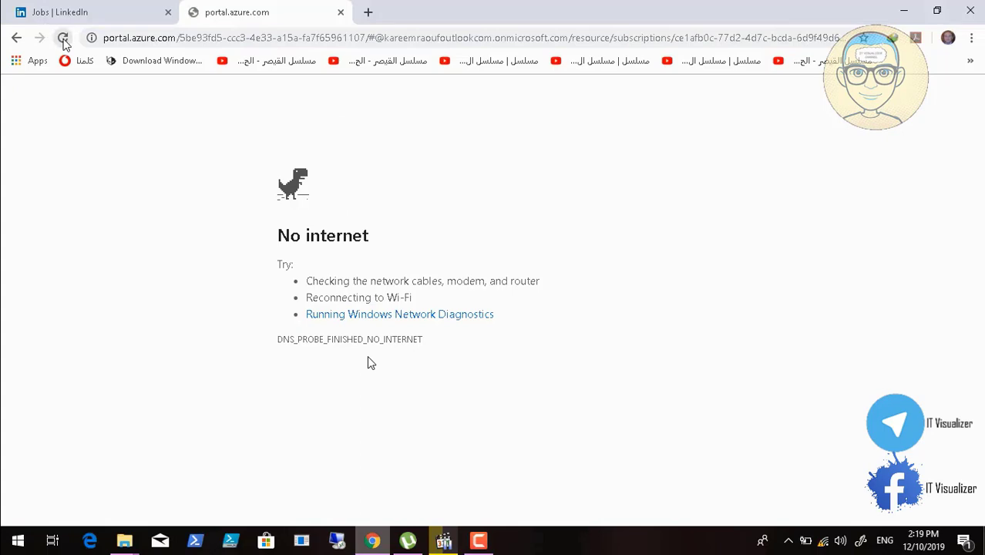
left_click(63, 38)
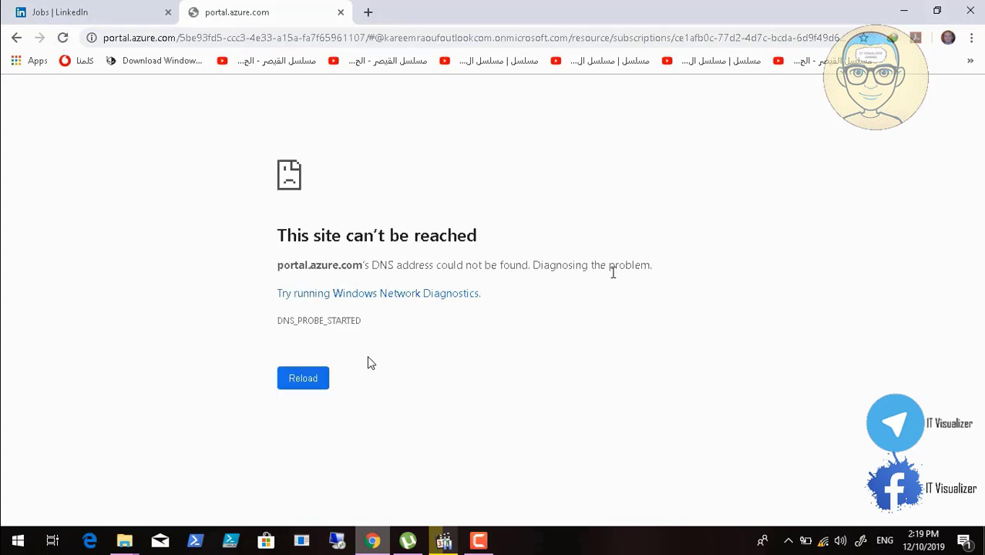
left_click(478, 541)
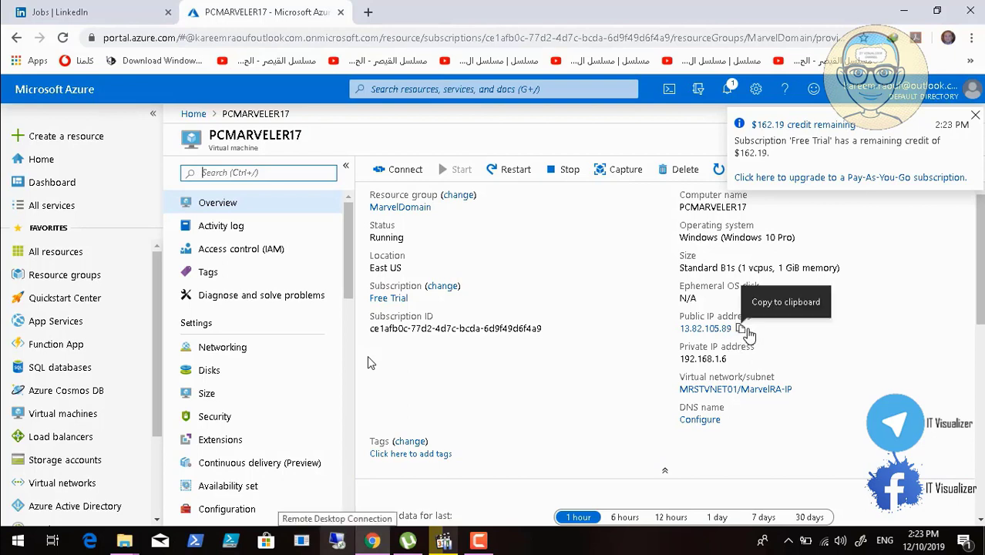
Copy PCMARVELER17's public IP address from its overview and go to the list of all virtual machines
left_click(741, 330)
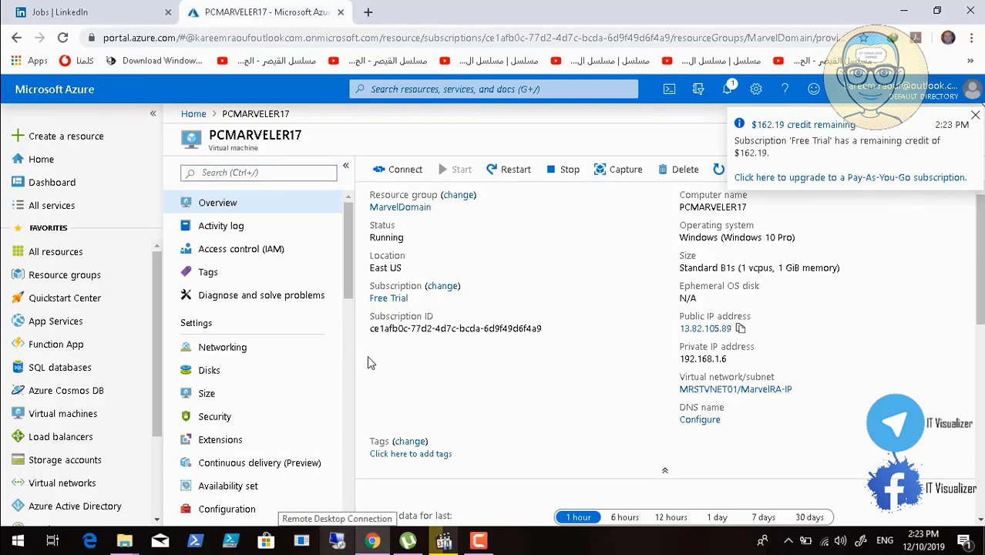
left_click(975, 120)
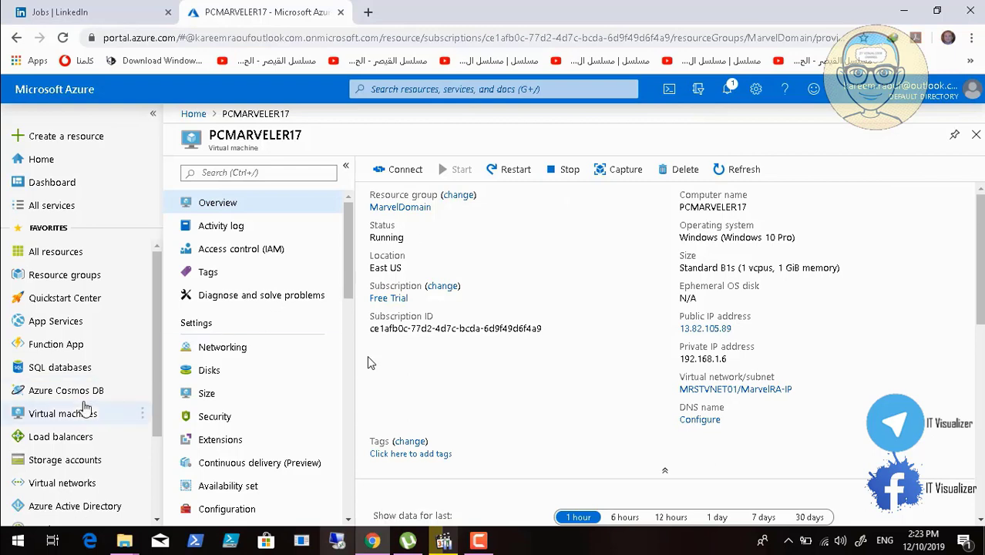
left_click(77, 414)
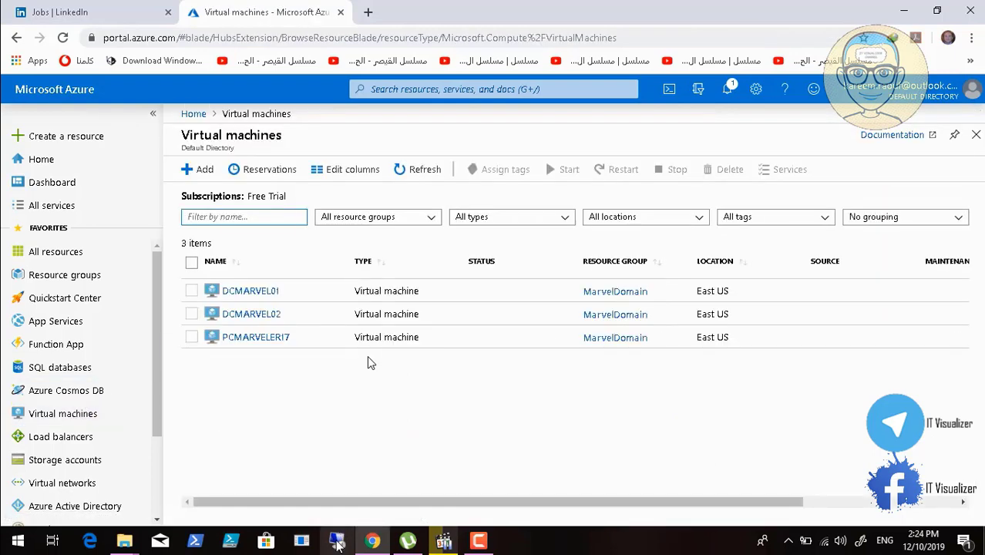
Start a new Remote Desktop connection to PCMARVELER17 using the copied address 13.82.105.89
left_click(337, 541)
right_click(337, 541)
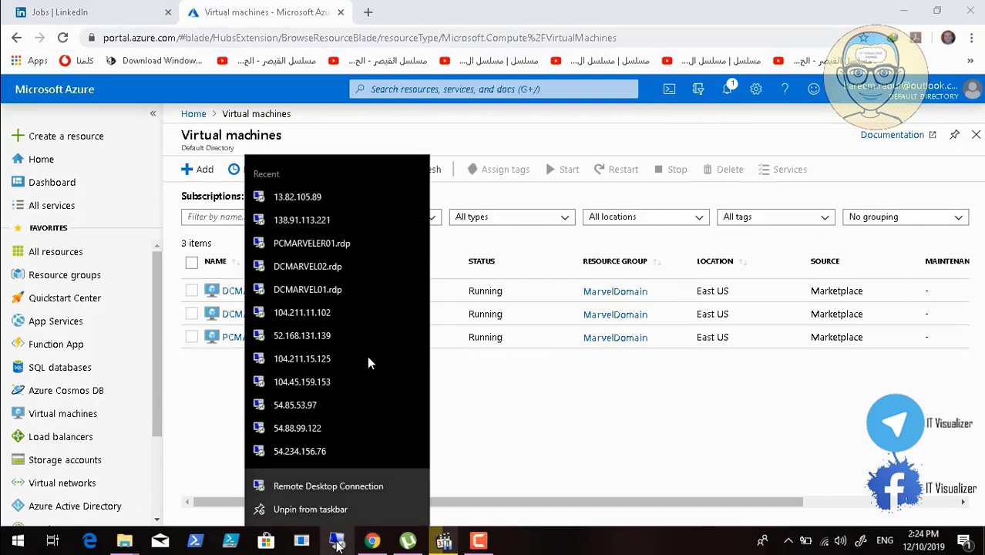
left_click(349, 492)
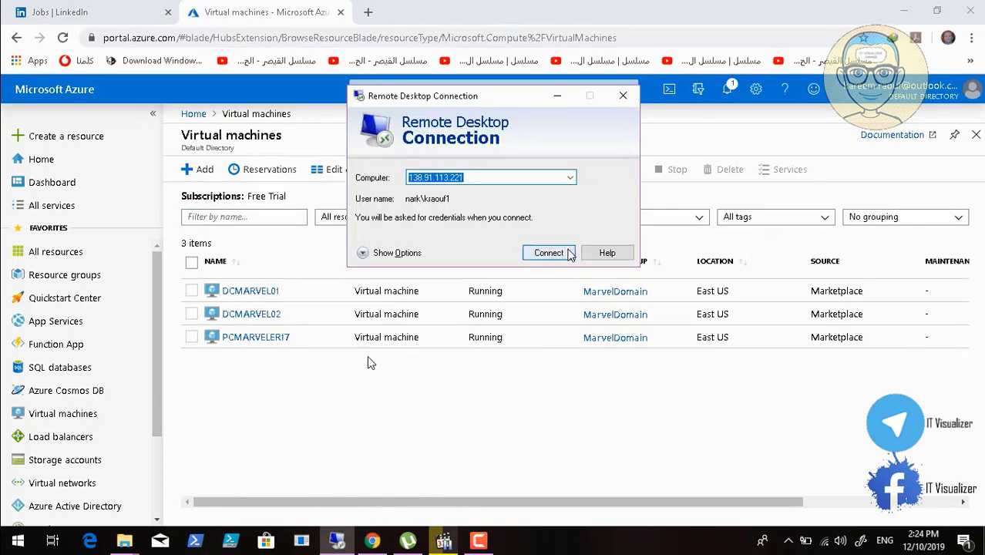
key("BackSpace")
key("ctrl+v")
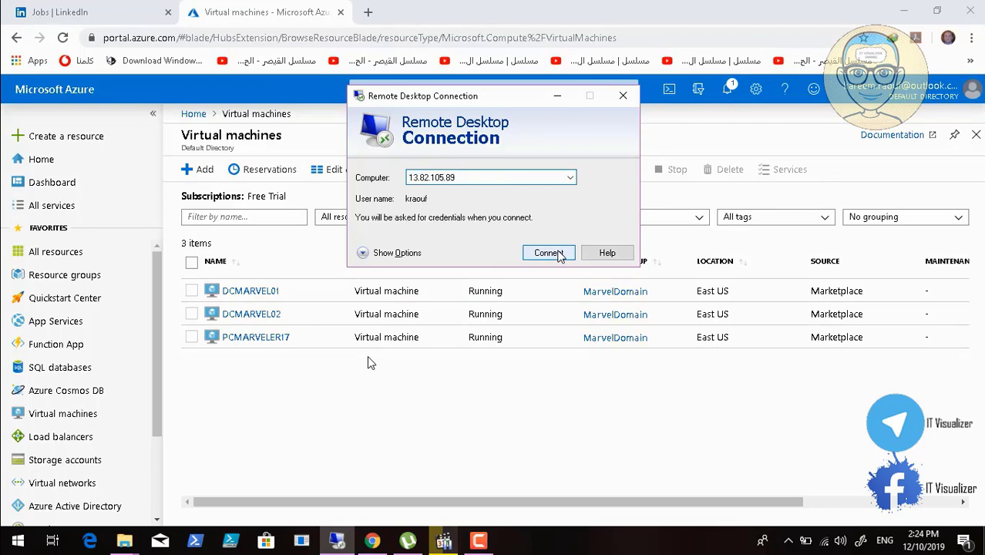
left_click(554, 254)
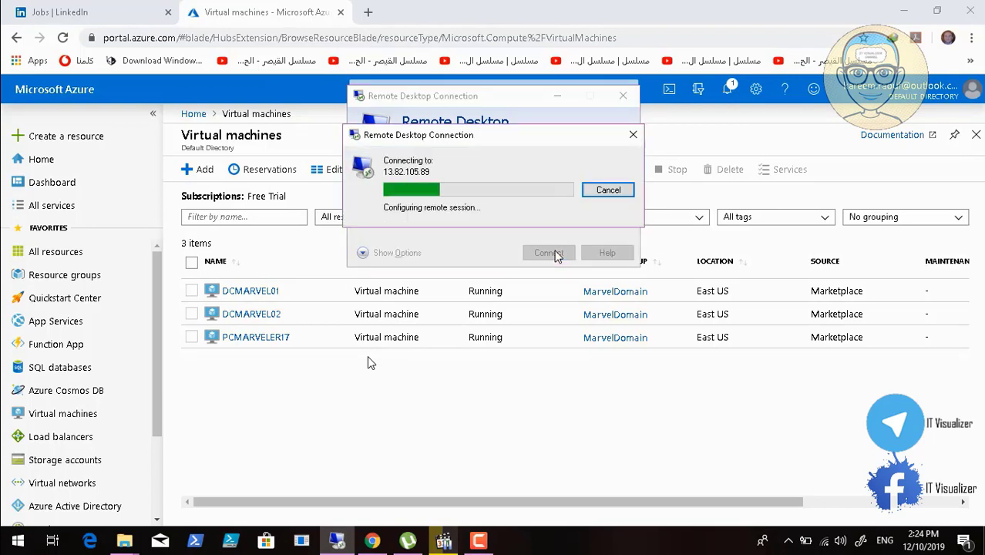
Enter the account password for 13.82.105.89 and connect despite PCMARVELER17's untrusted certificate
type("•")
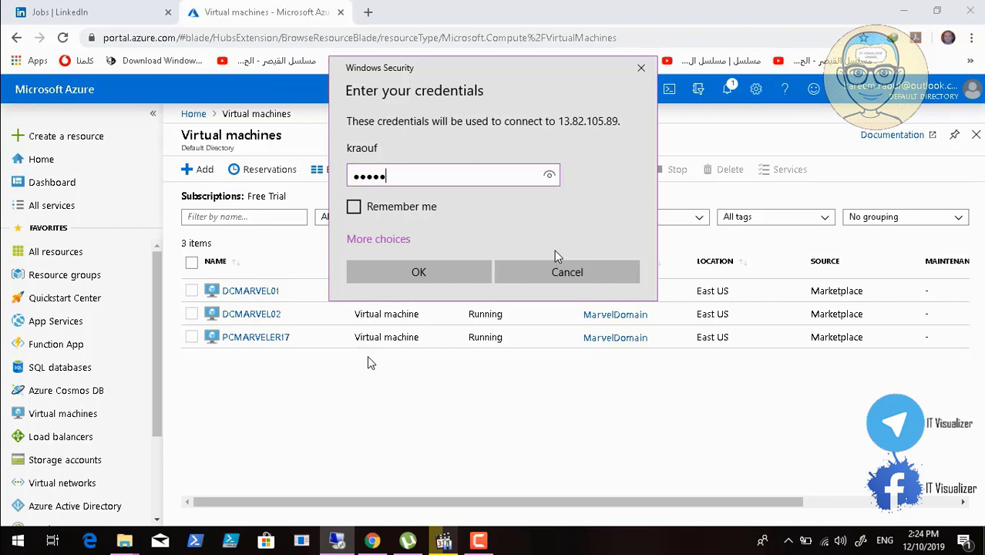
type("•••••••••••")
key("Return")
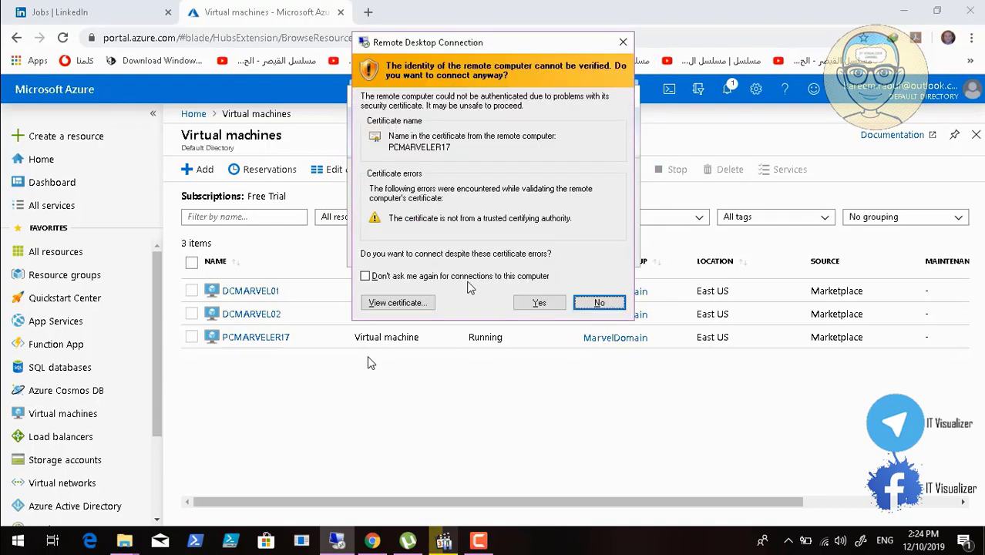
left_click(537, 304)
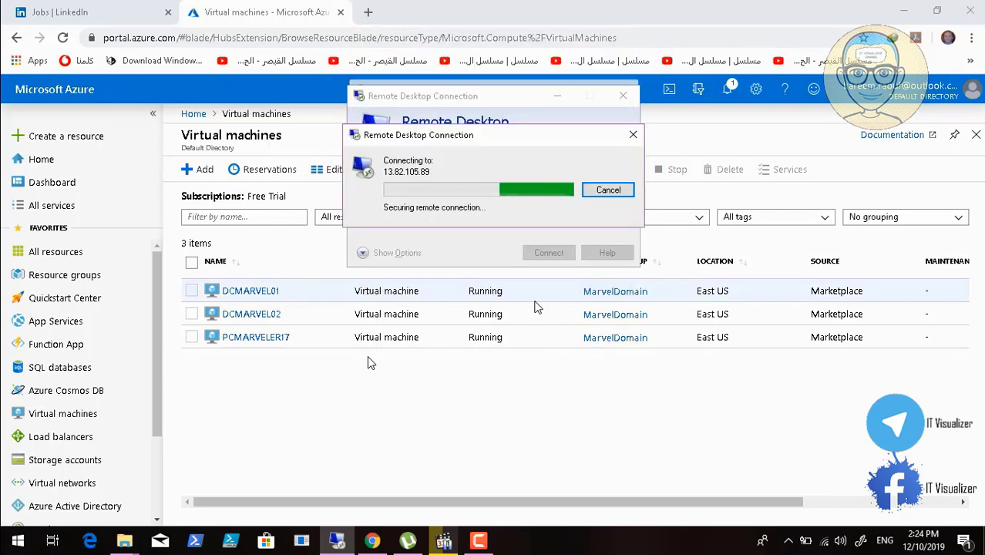
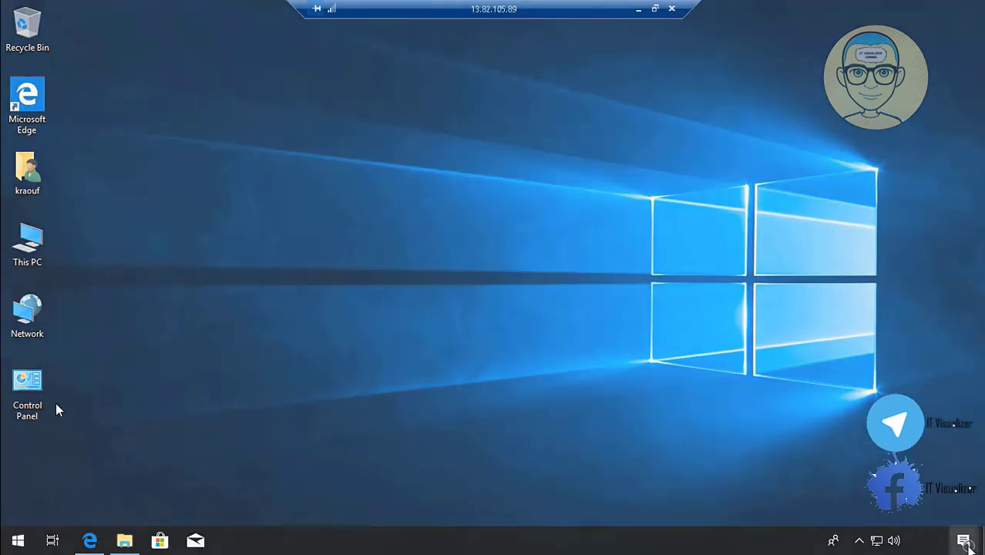
Dismiss the finished download notification, bring up the Downloads folder and run the readerdc_en_db_cra_install (1) installer
left_click(963, 541)
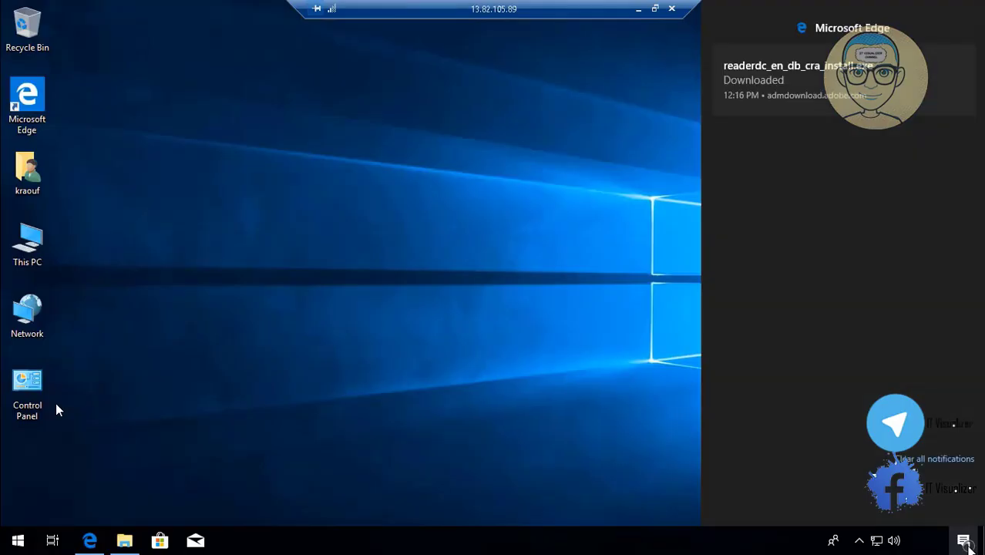
left_click(759, 79)
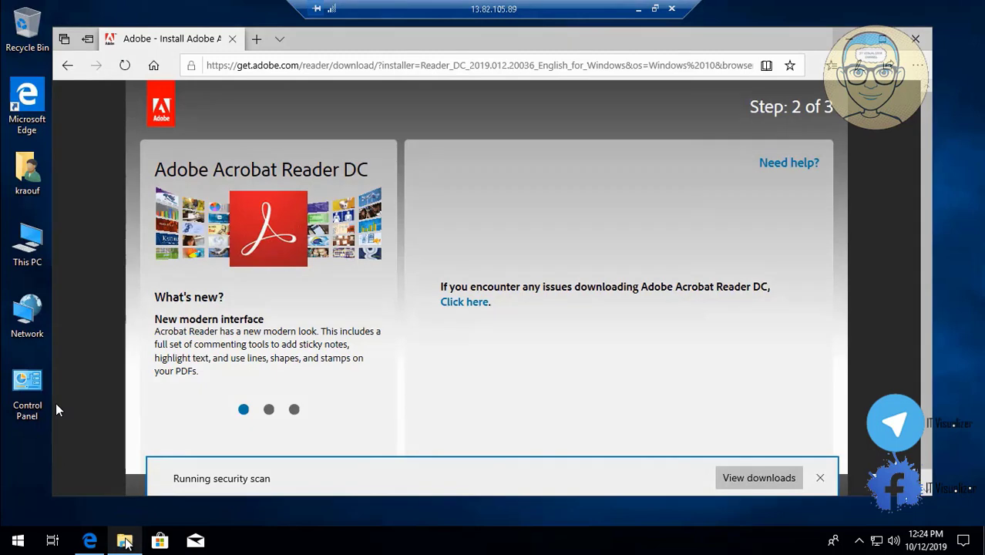
left_click(125, 541)
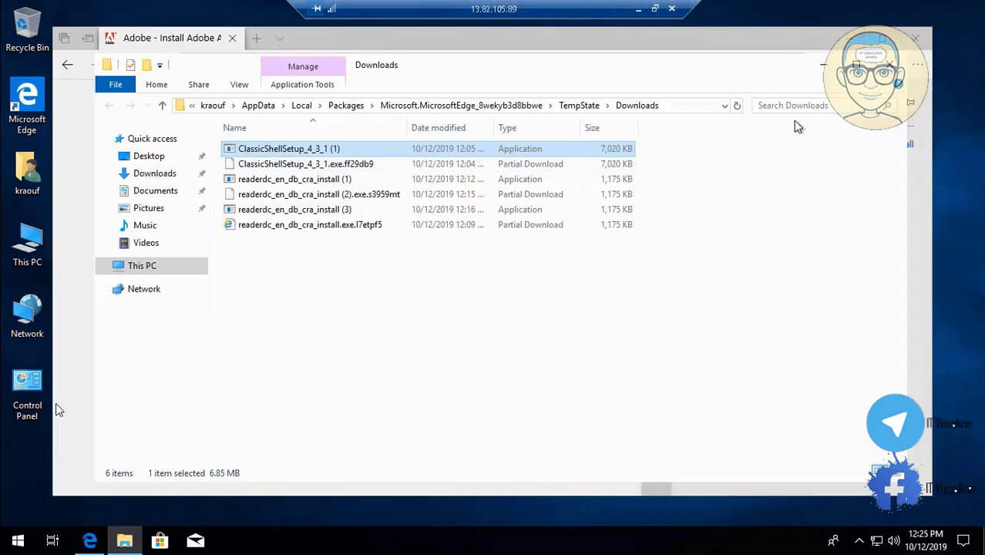
left_click(344, 182)
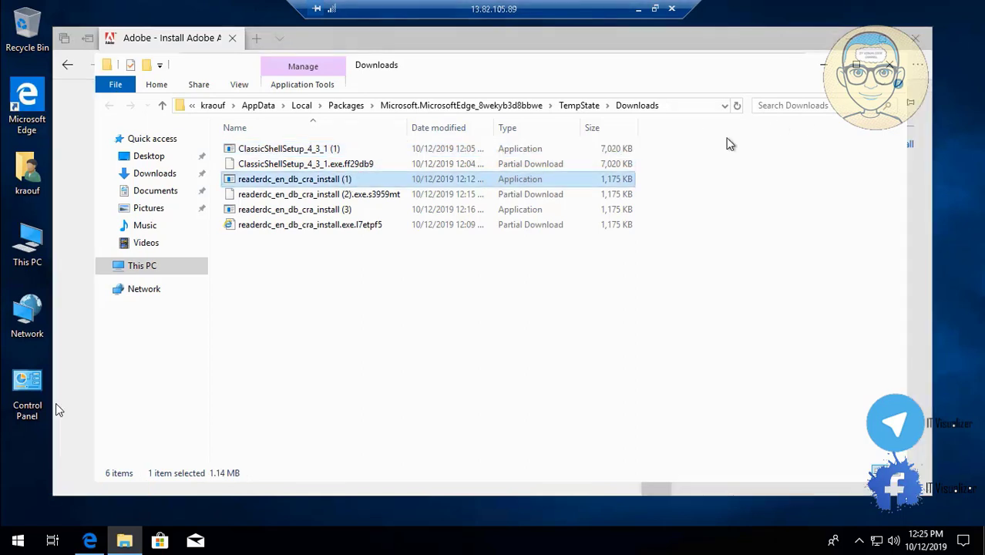
Minimize the browser and close the Downloads folder so only the Adobe installer stays open
left_click(821, 65)
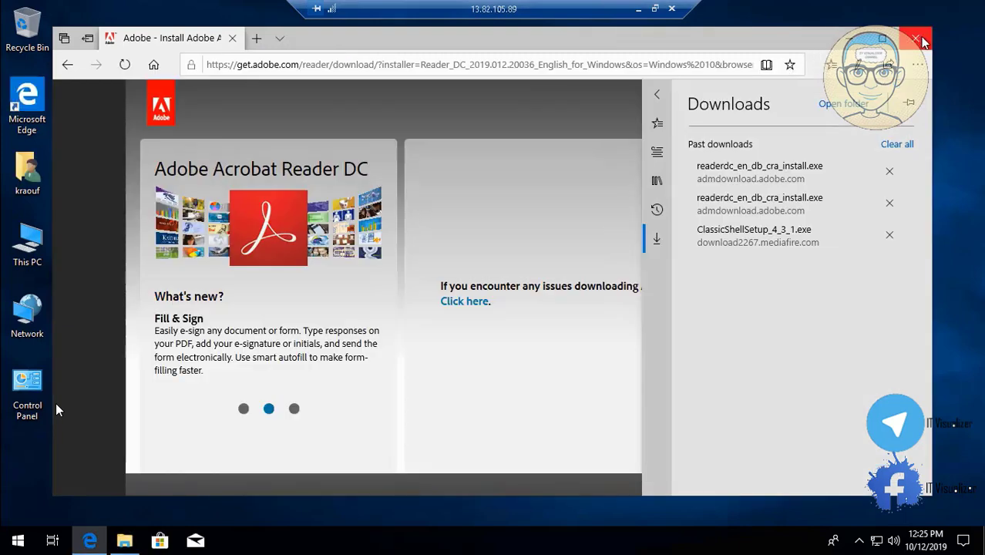
left_click(847, 38)
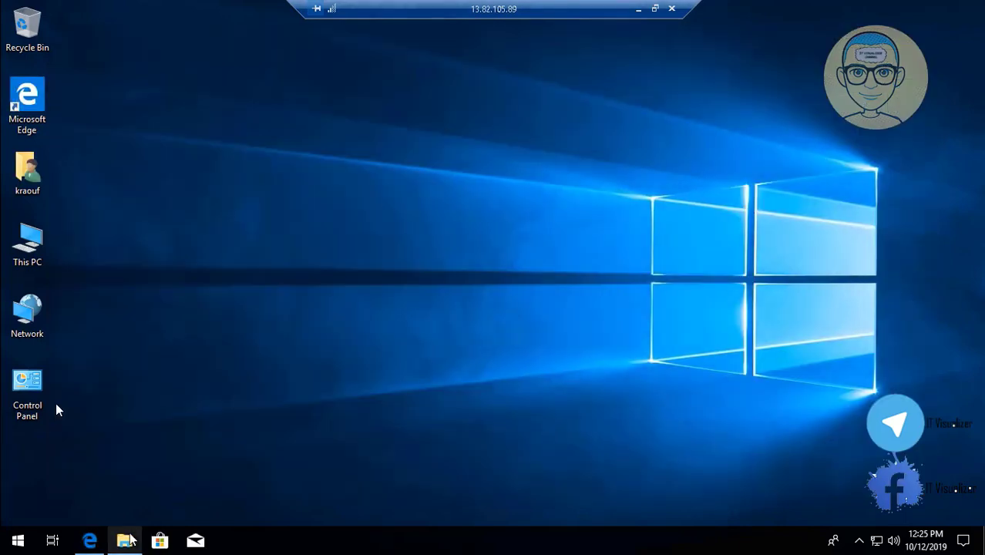
left_click(125, 540)
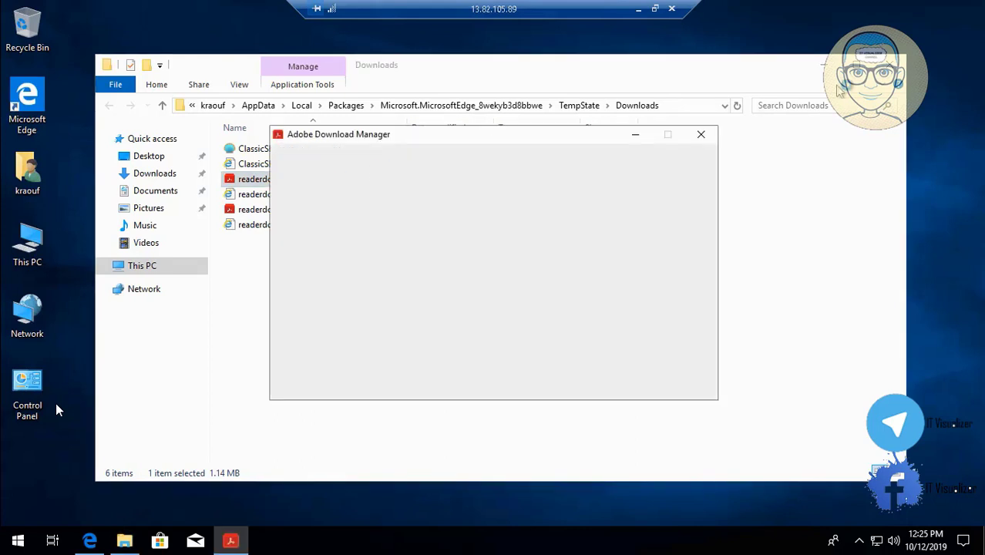
left_click(892, 65)
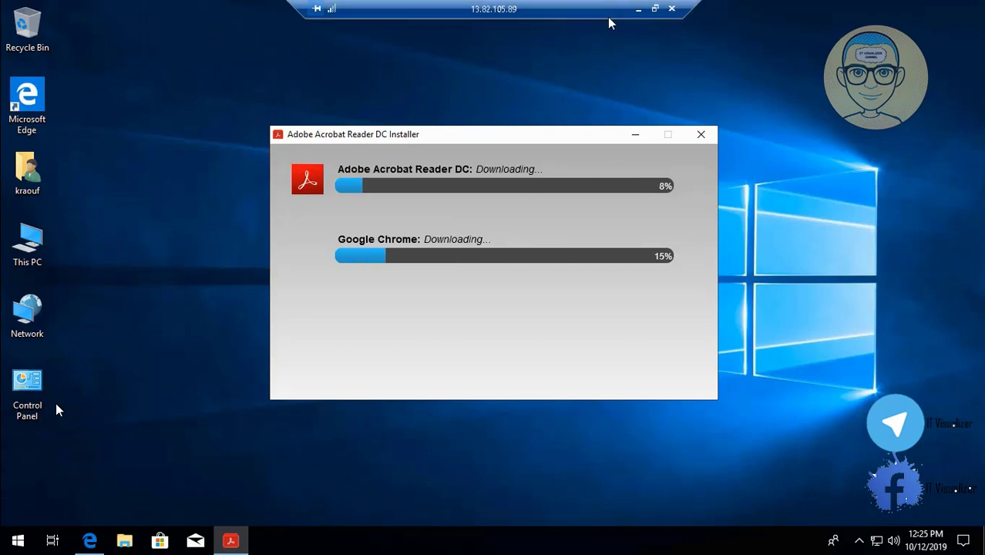
Leave the remote session running, check and refresh DCMARVEL01's overview in the Azure portal, and return to the virtual machines list
left_click(639, 9)
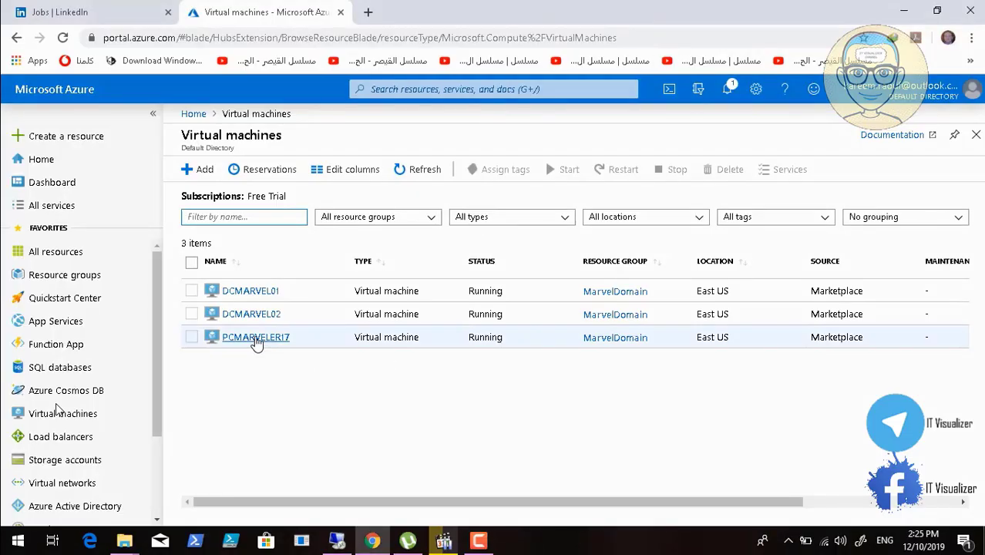
left_click(257, 291)
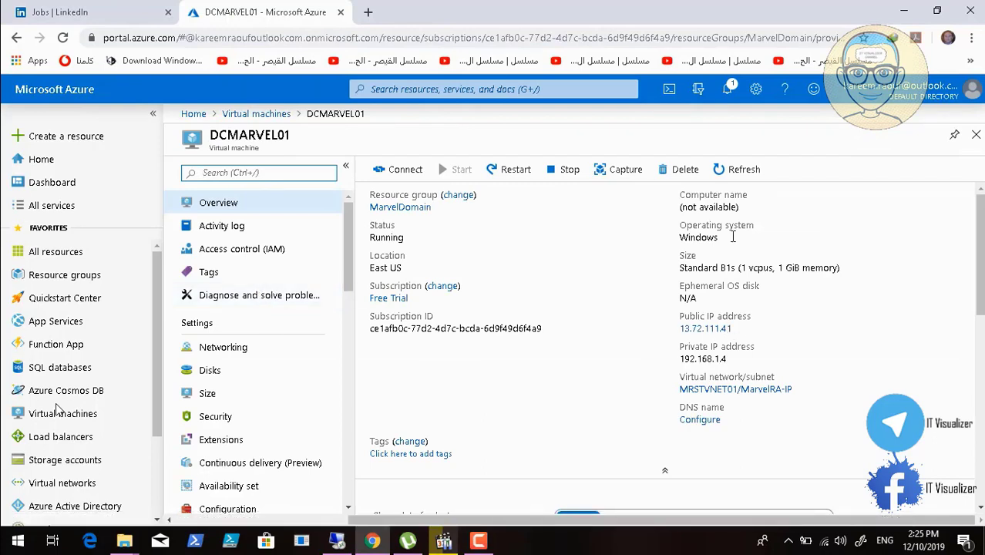
left_click(723, 172)
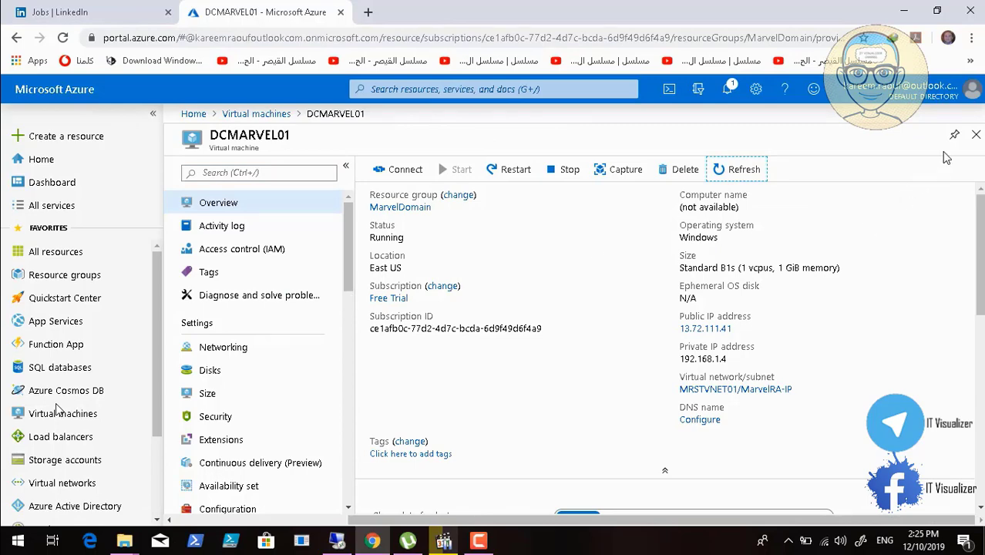
left_click(975, 134)
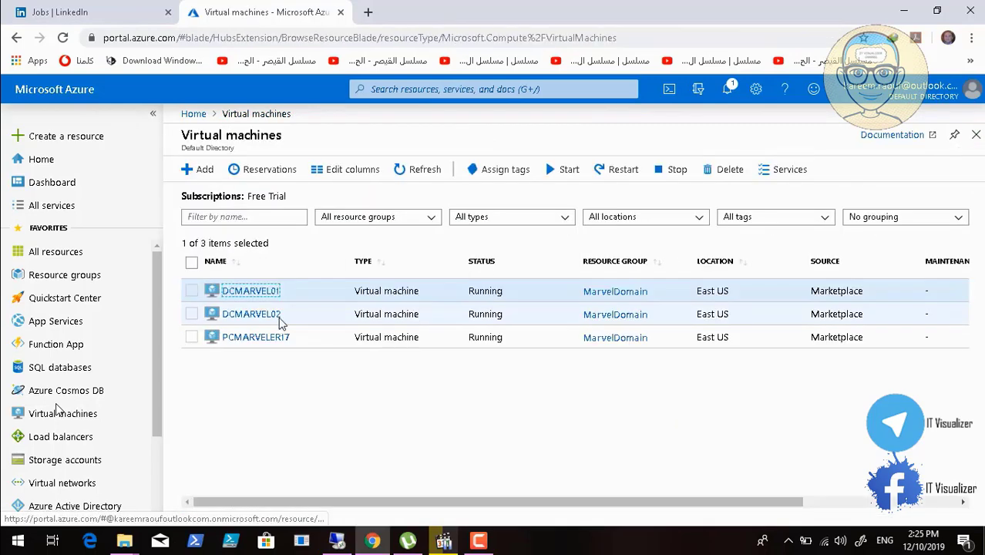
View DCMARVEL02's overview and reopen DCMARVEL01's overview to compare their details
left_click(247, 323)
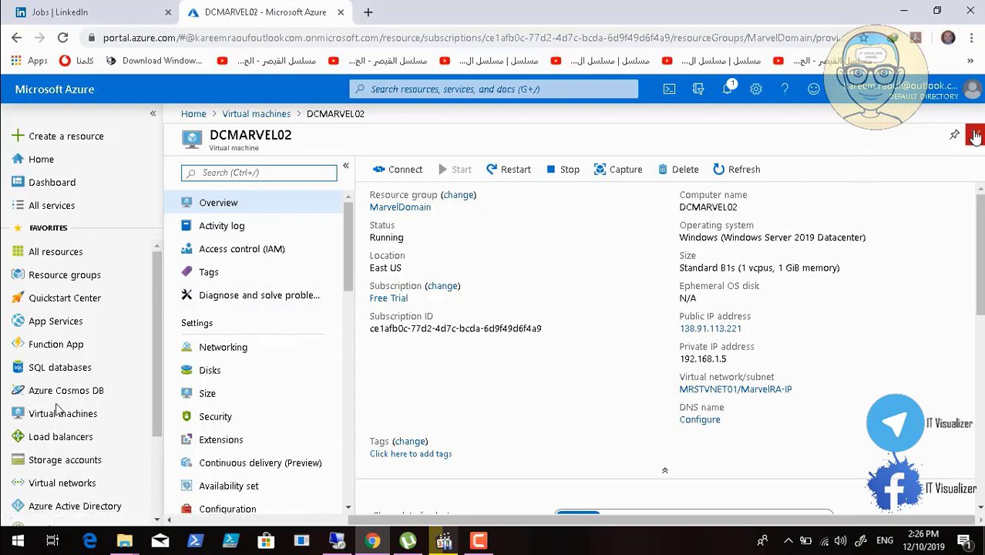
left_click(976, 135)
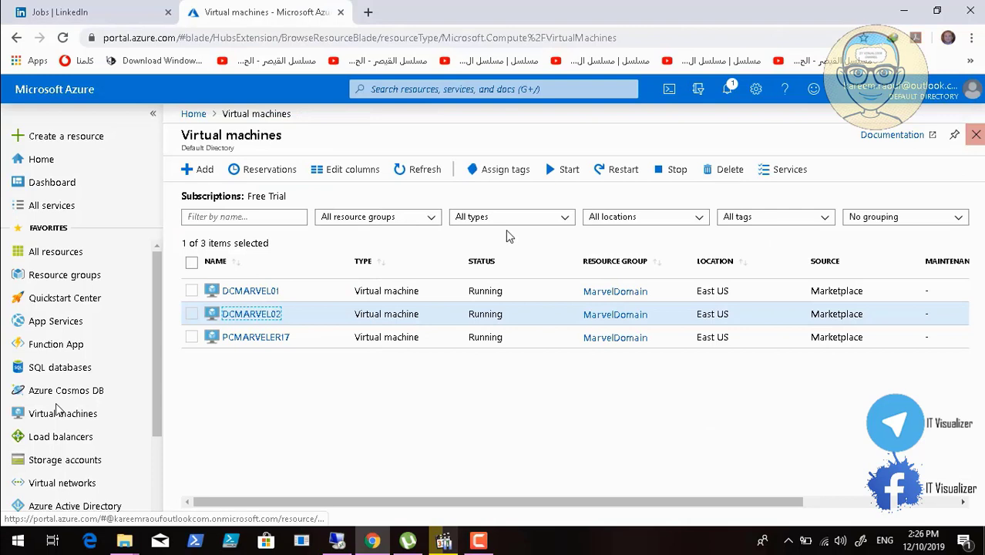
left_click(243, 290)
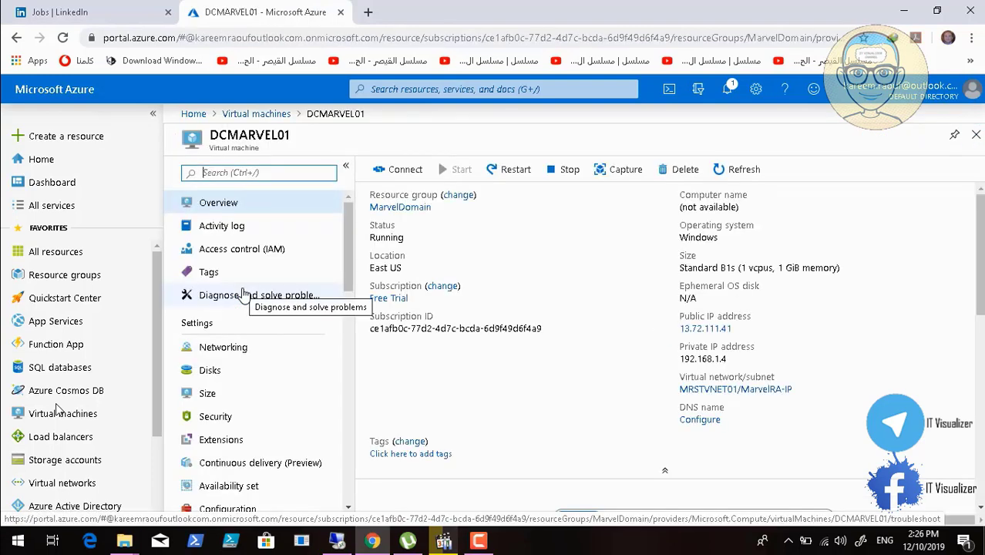
Check the Acrobat Reader installer's progress in the remote session and switch back to the Azure portal
left_click(336, 542)
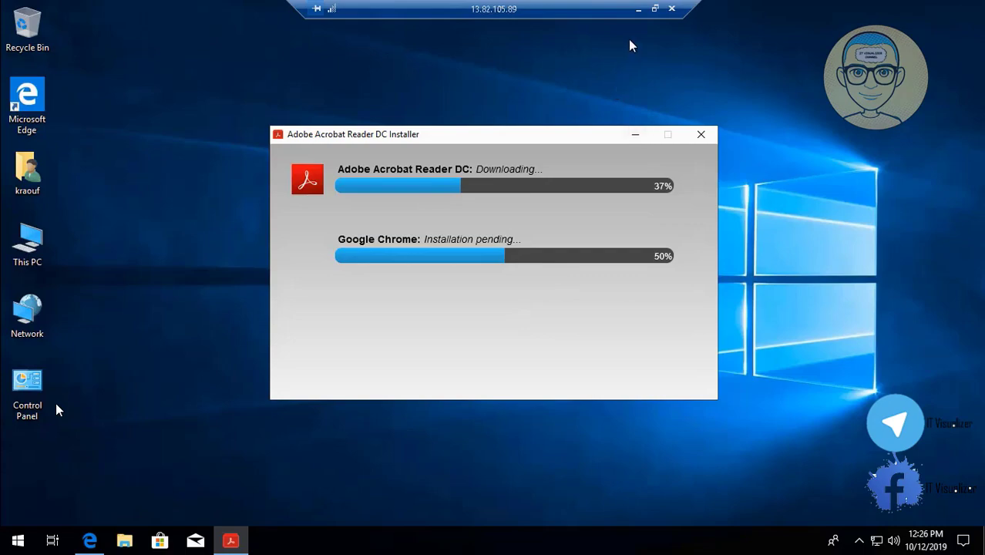
left_click(637, 10)
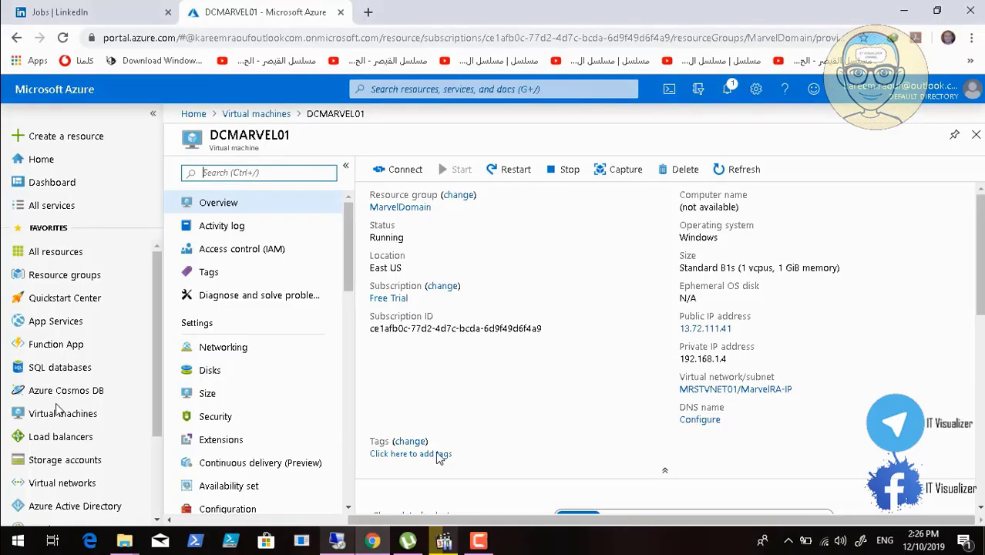
left_click(443, 541)
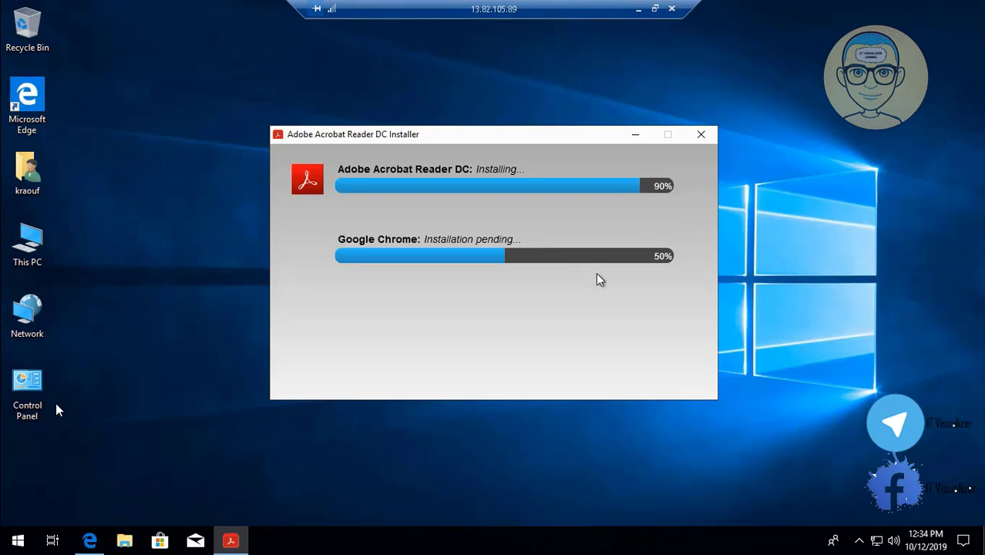
Open the properties of This PC, minimize the Acrobat installer, and open the settings for computer name, domain and workgroup
left_click(22, 249)
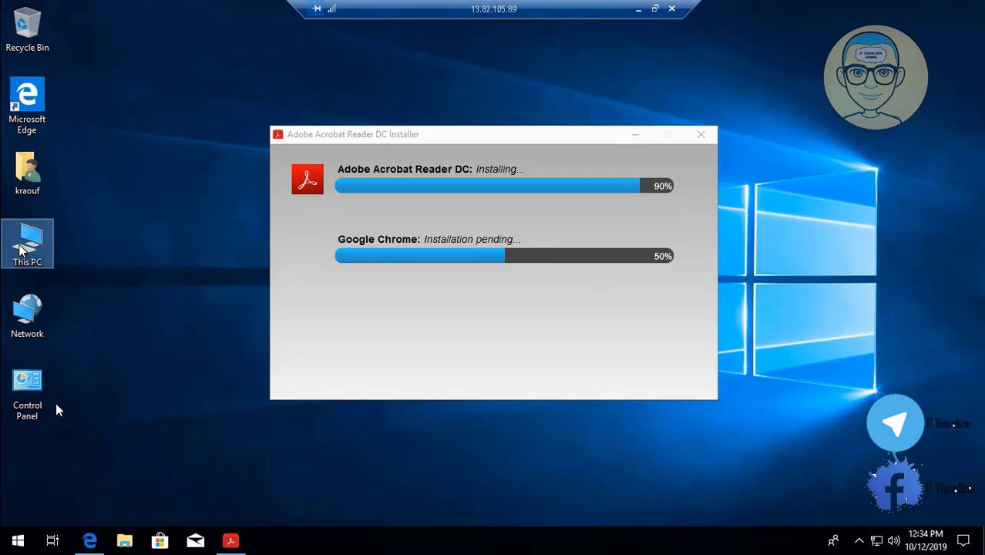
right_click(19, 245)
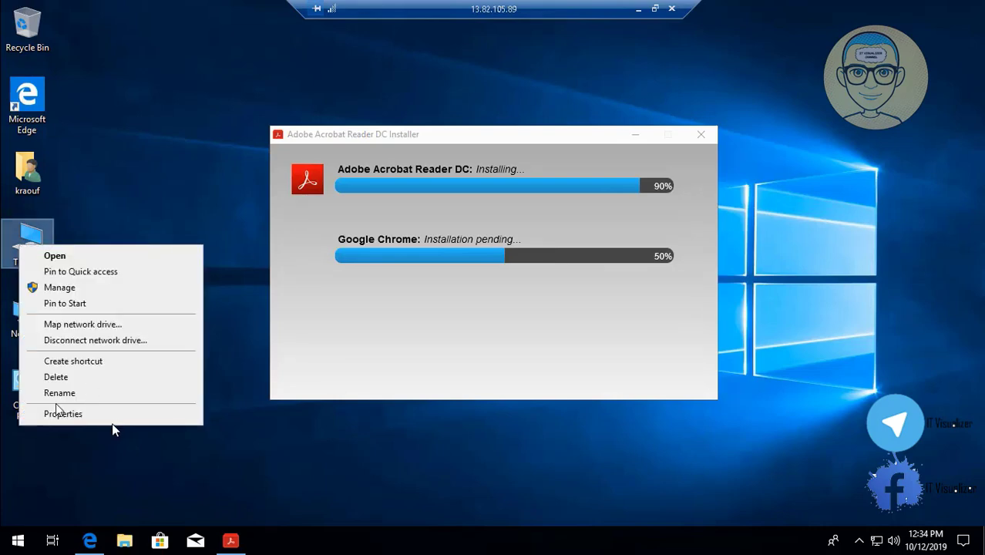
left_click(114, 419)
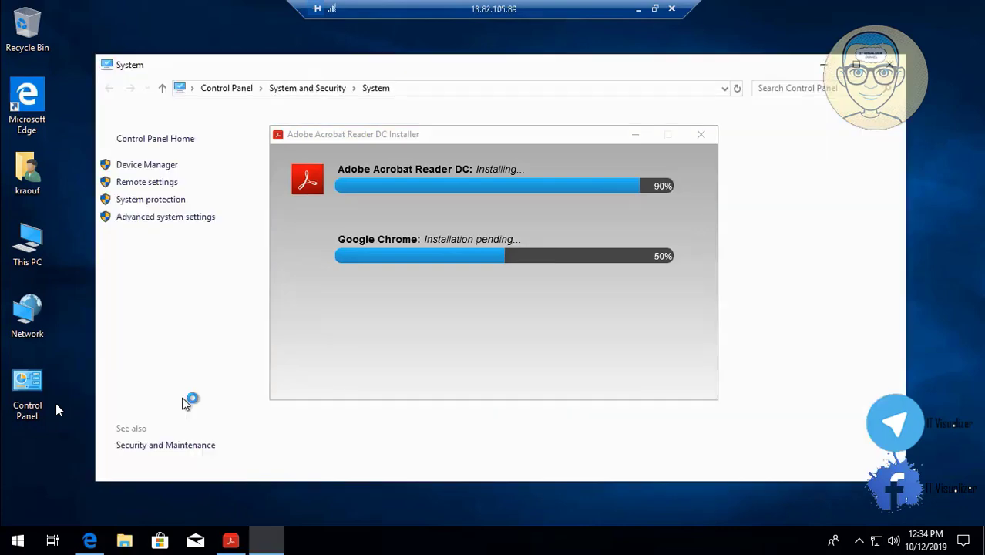
left_click(635, 134)
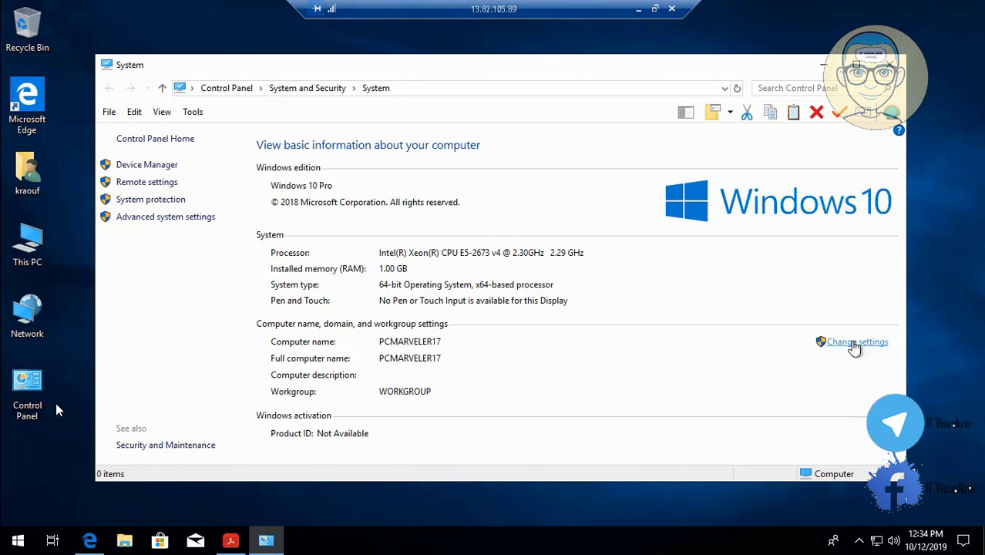
left_click(854, 344)
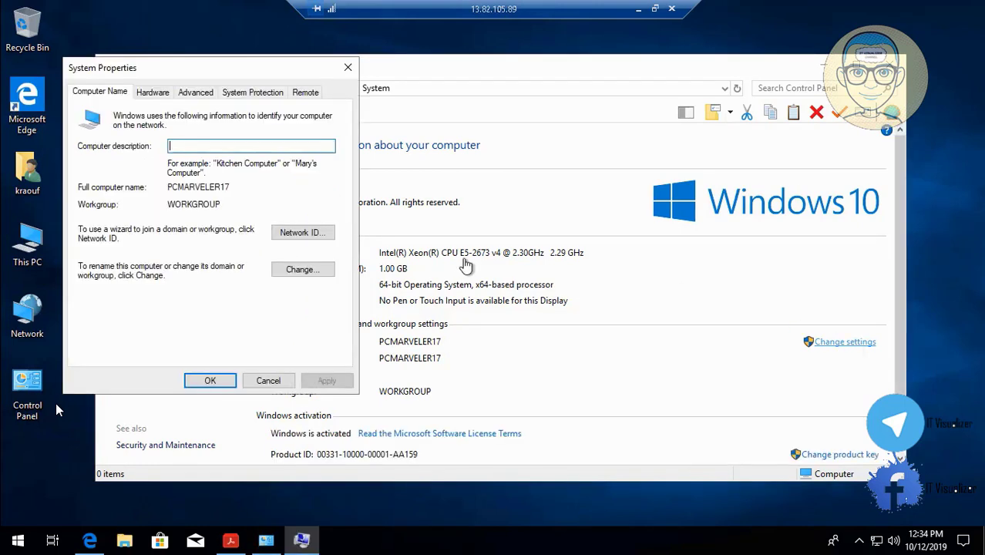
Open the advanced performance settings and select Adjust for best performance for the visual effects
left_click(202, 94)
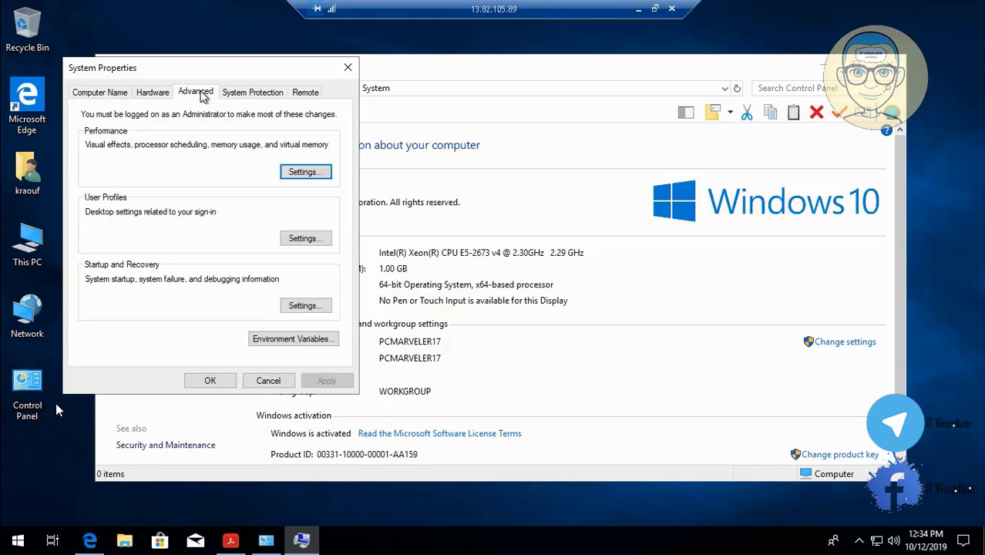
left_click(305, 172)
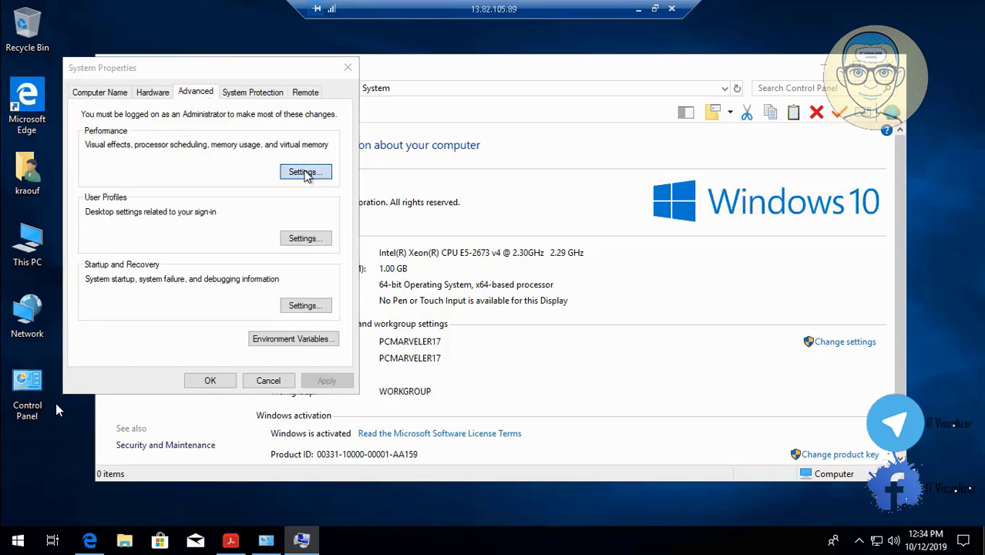
left_click(161, 208)
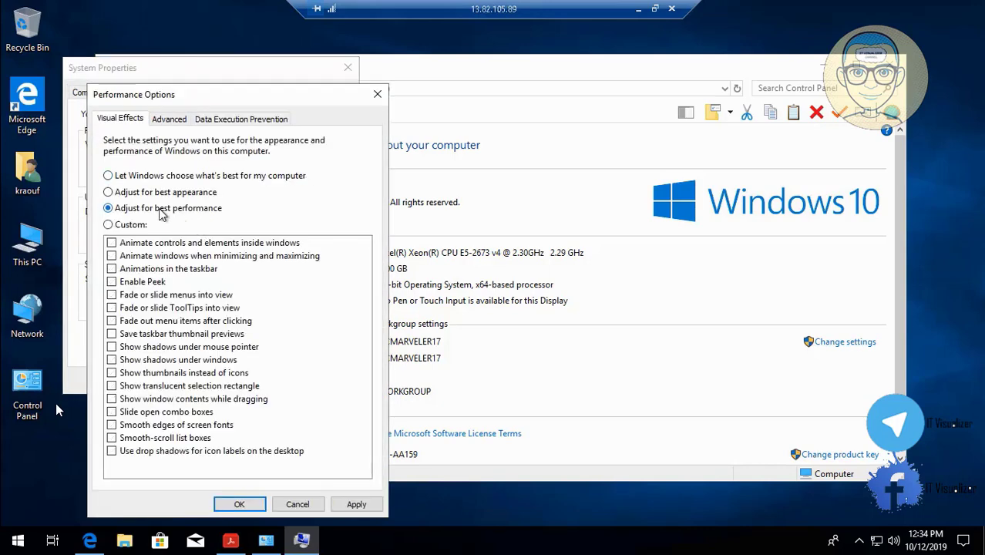
Set a custom paging file for drive C: with an initial size of 5000 MB and a maximum size of 7000 MB
left_click(168, 118)
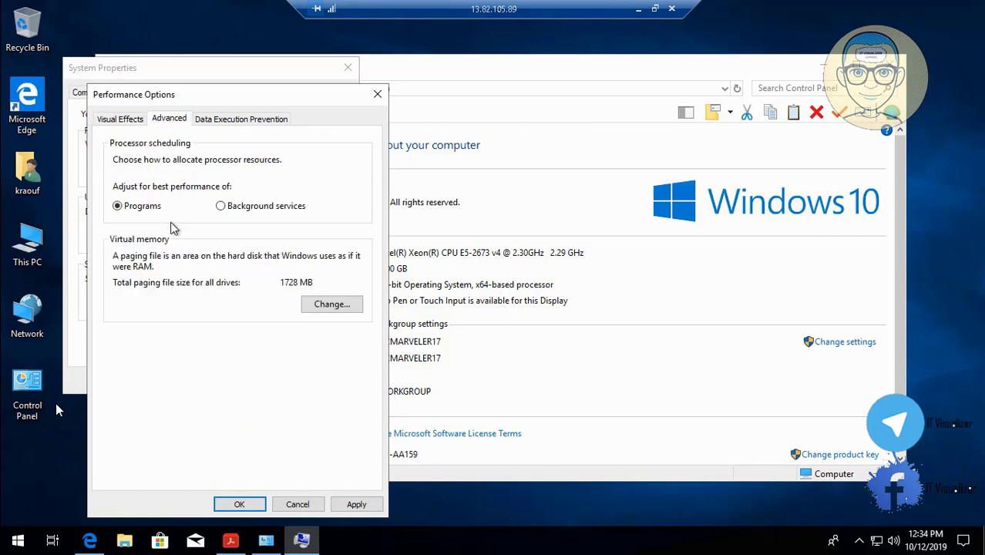
left_click(329, 303)
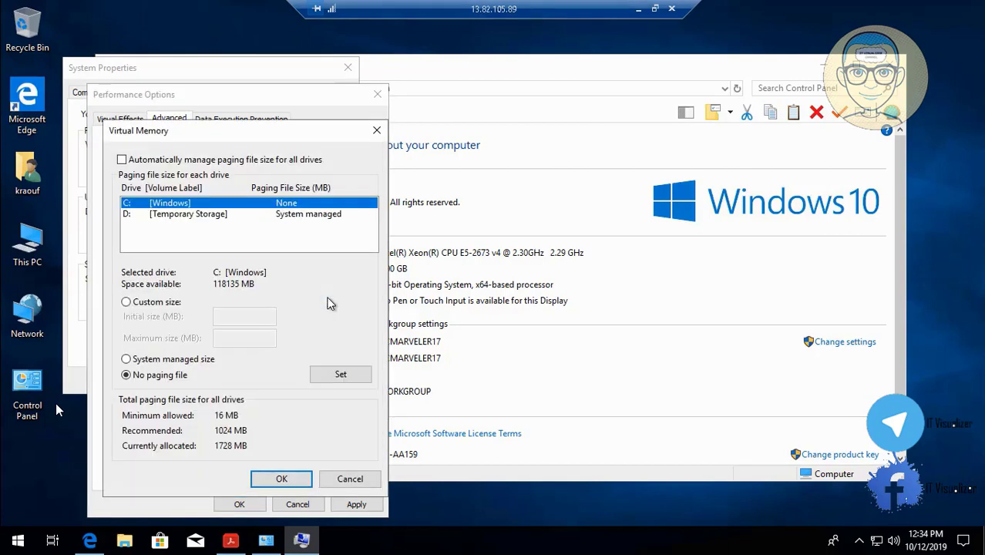
left_click(123, 304)
left_click(222, 314)
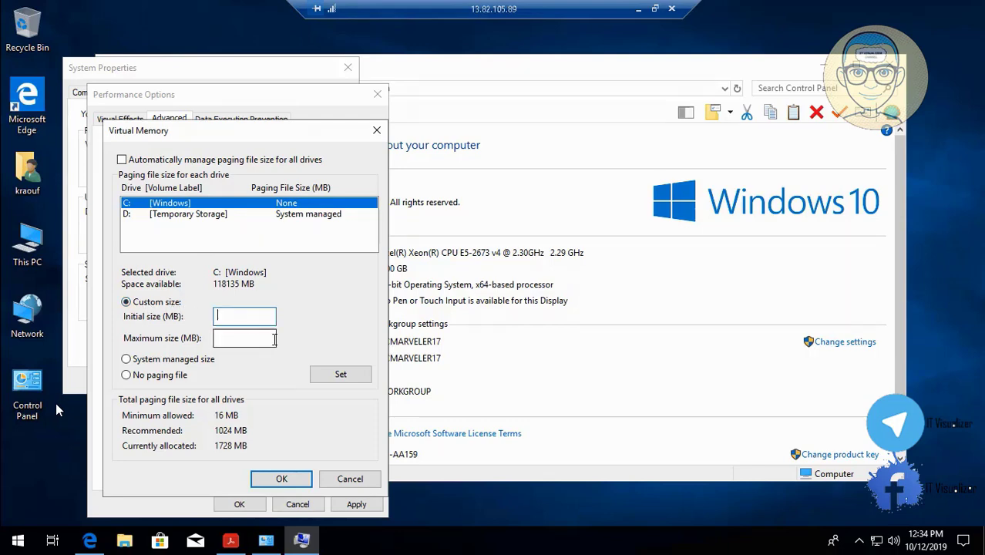
type("5000")
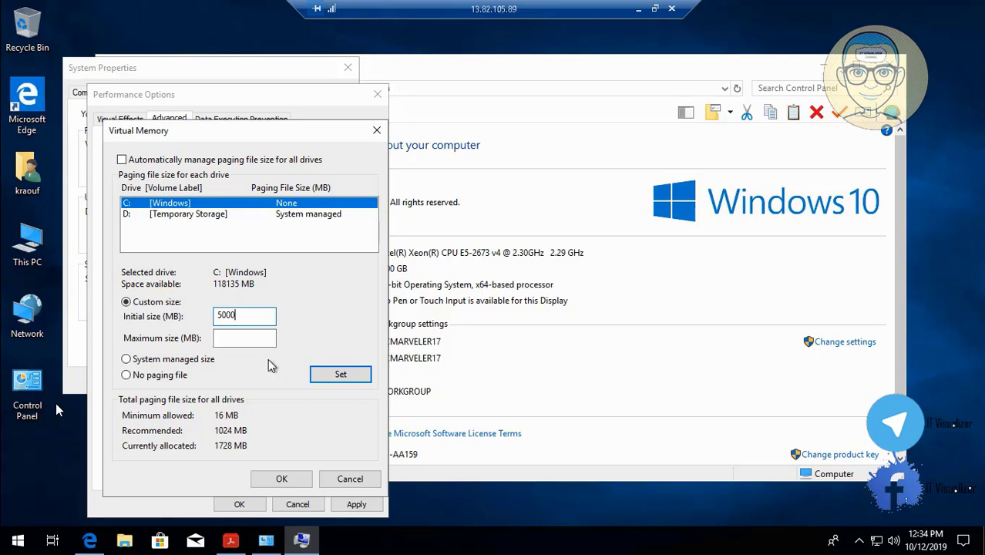
left_click(254, 341)
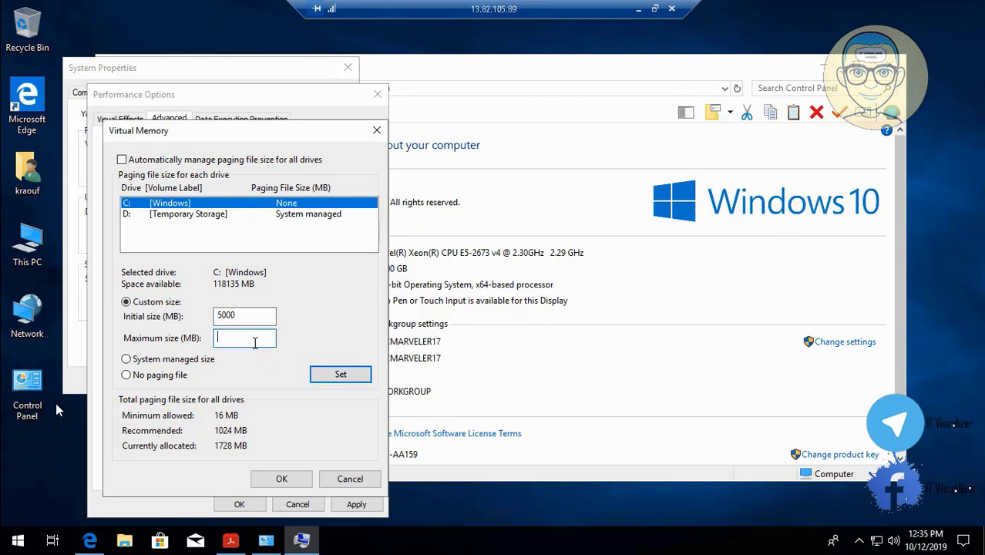
type("7000")
left_click(339, 374)
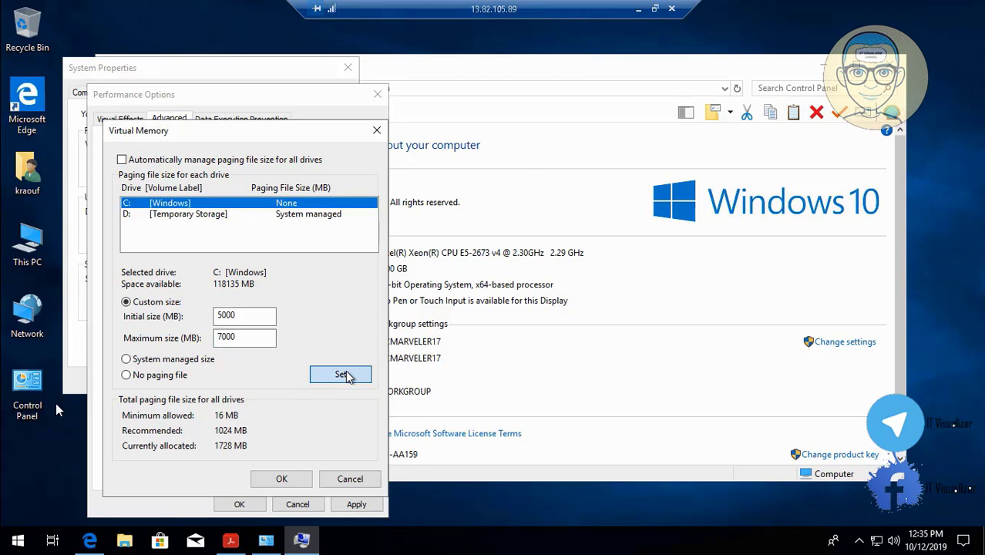
left_click(284, 477)
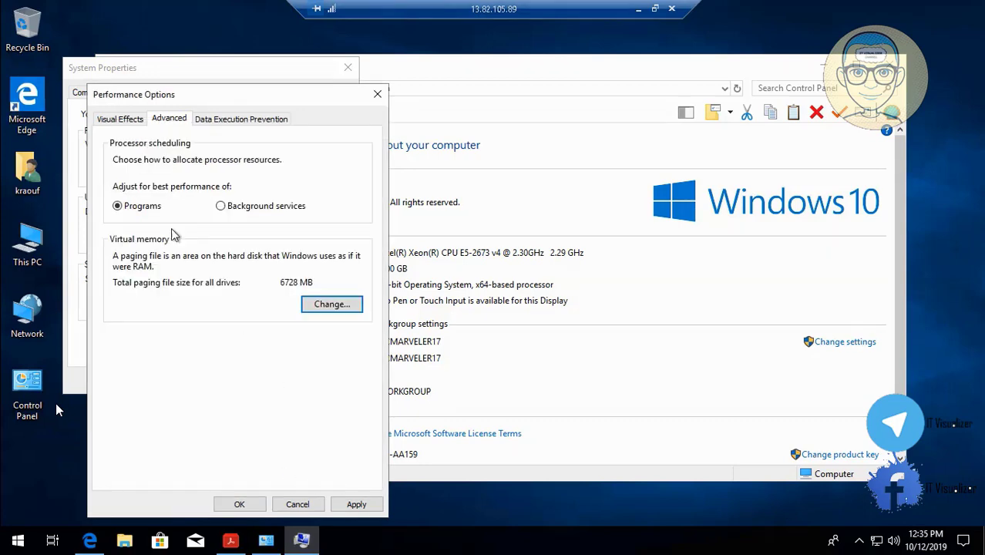
Return to the visual effects settings and apply the best performance choice
left_click(123, 122)
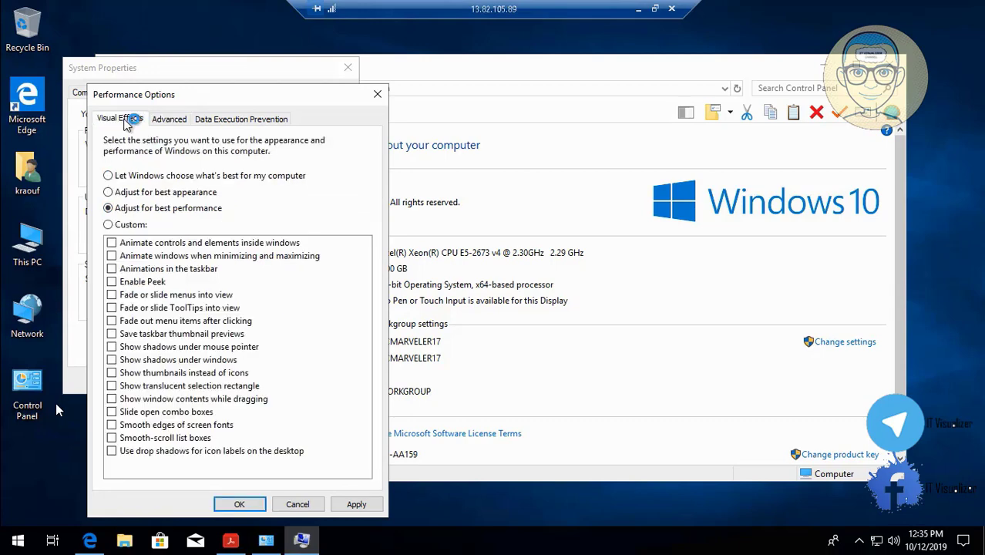
left_click(356, 504)
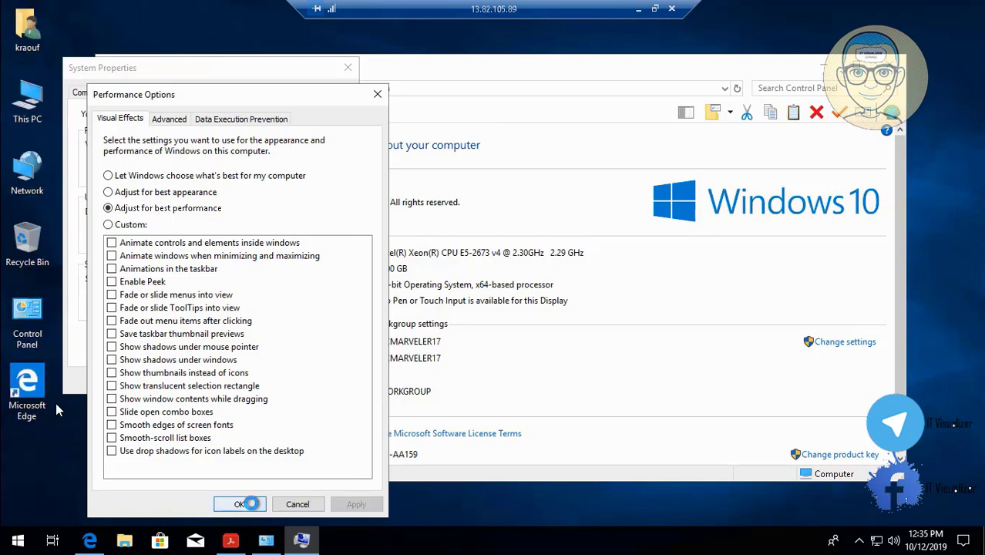
Confirm the performance options and system properties, and close the System window
left_click(251, 503)
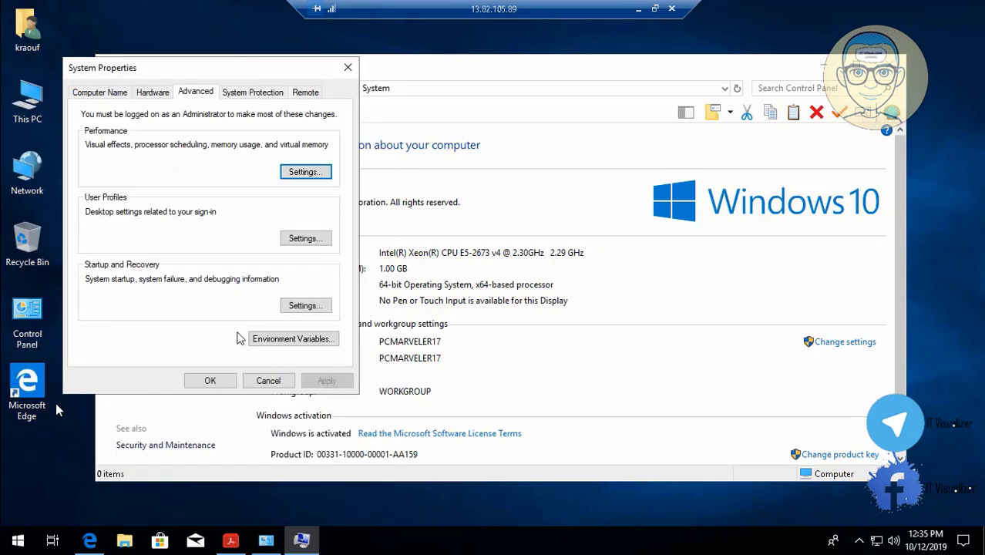
left_click(212, 381)
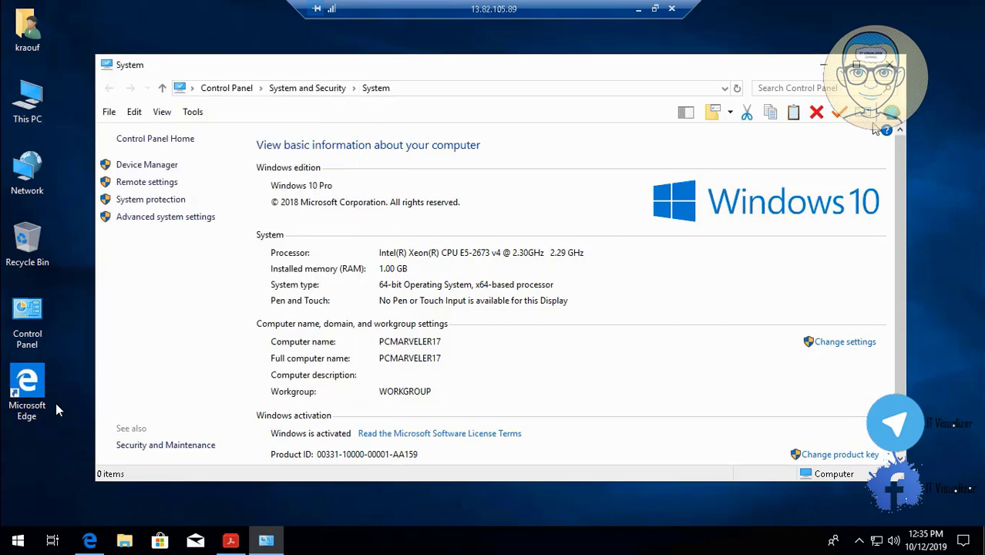
key("alt+F4")
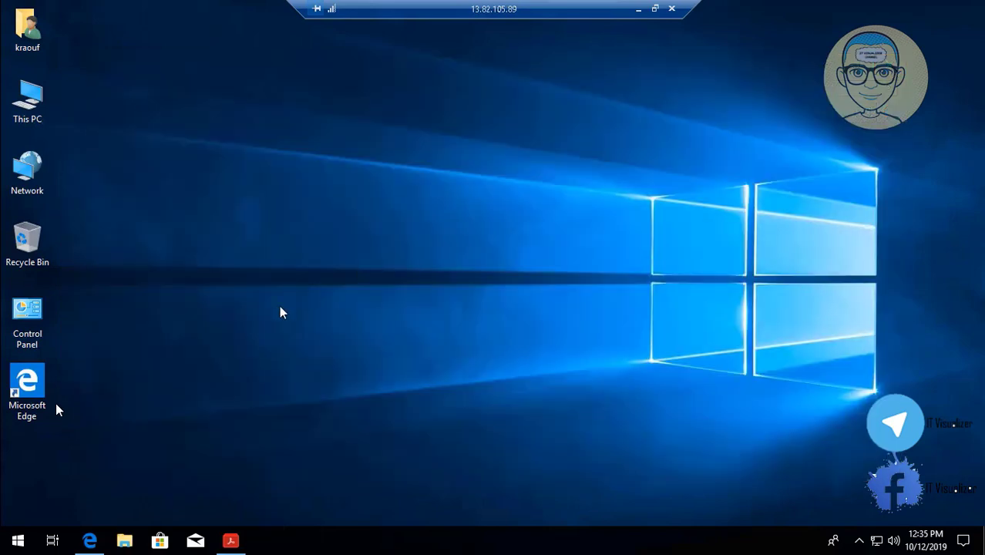
Check the Acrobat Reader installer's progress, minimize it, and show Control Panel as small icons
left_click(230, 540)
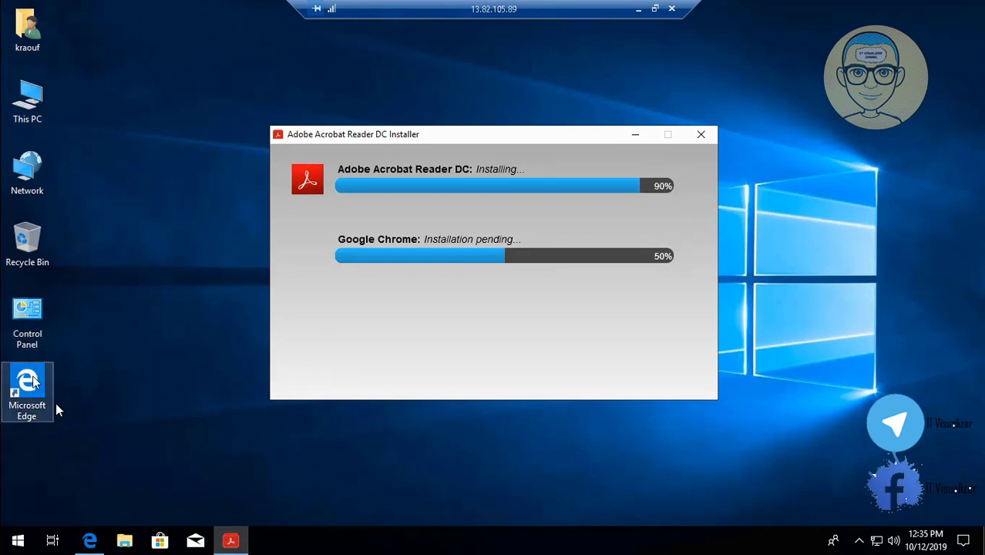
double_click(29, 317)
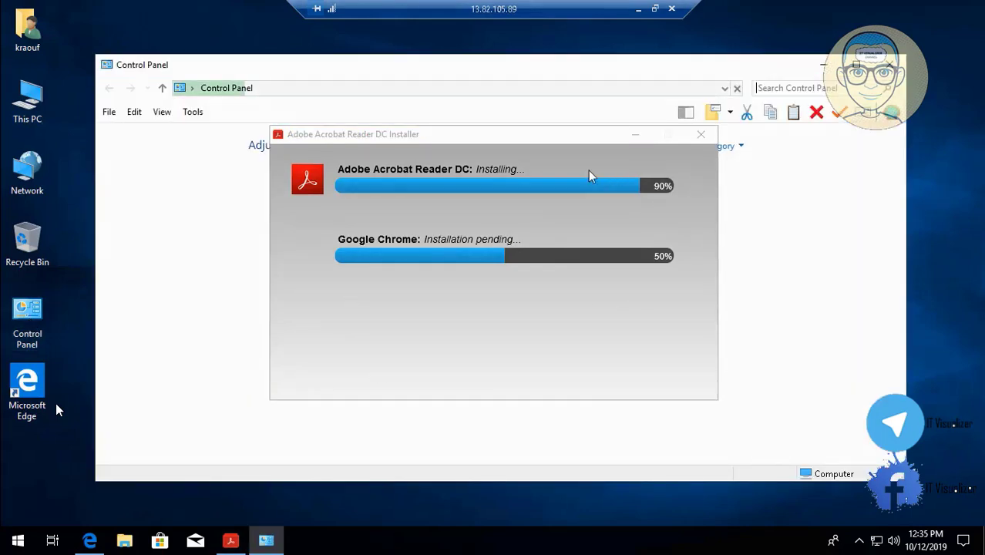
left_click(629, 134)
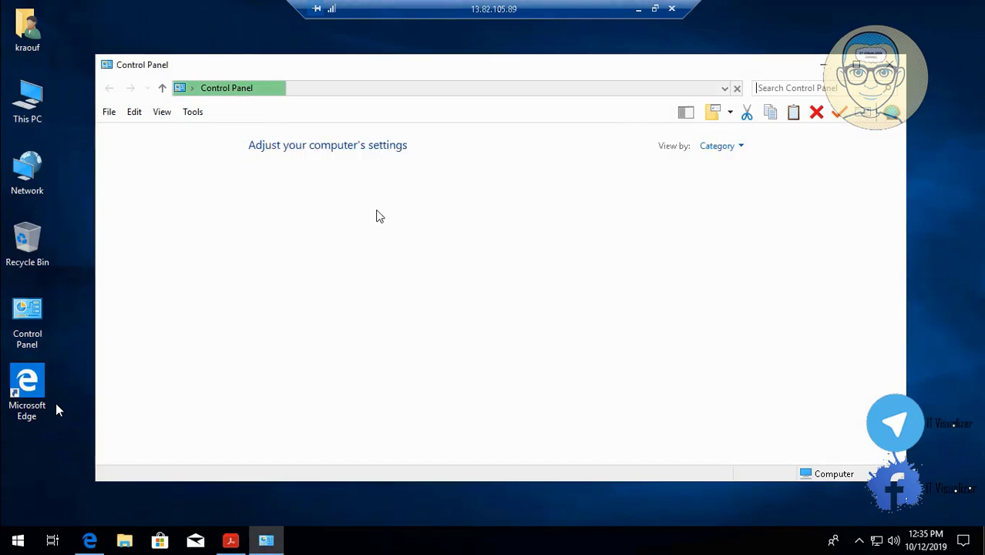
left_click(741, 151)
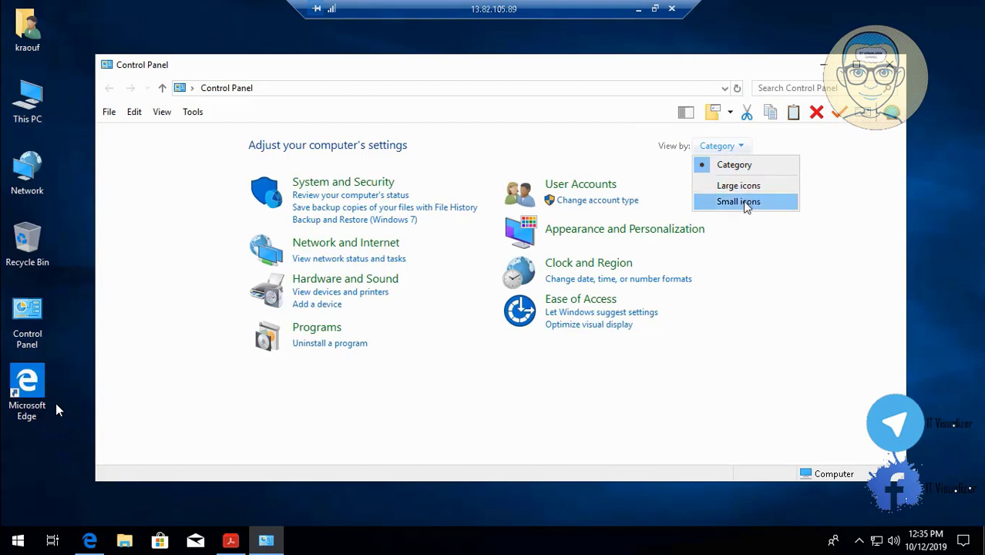
left_click(739, 202)
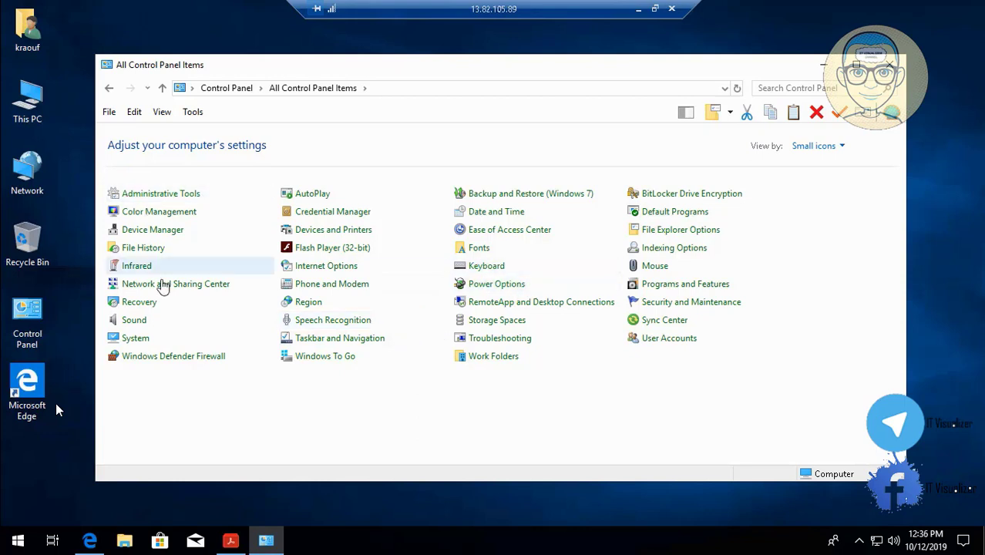
Set the computer's time zone to (UTC+02:00) Cairo in the date and time settings
left_click(486, 216)
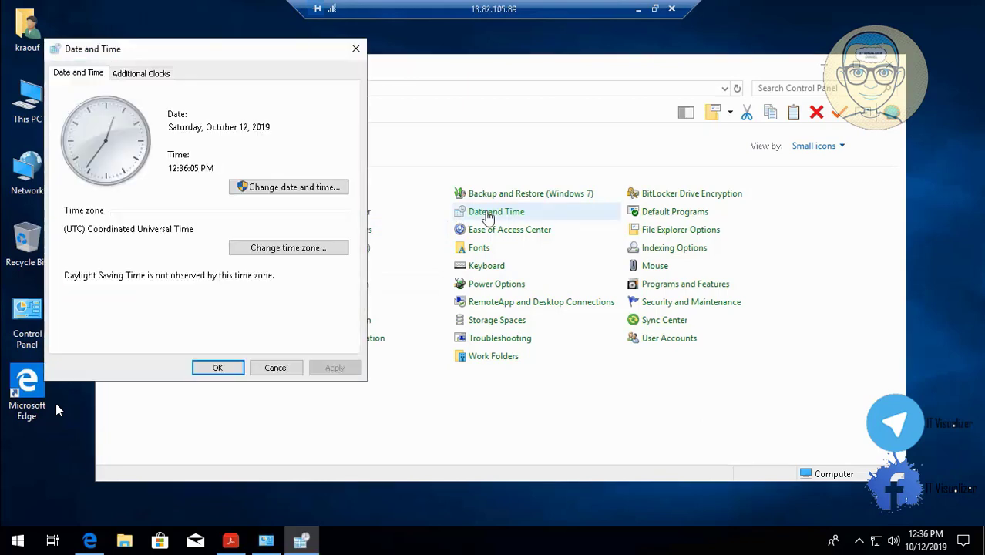
left_click(263, 188)
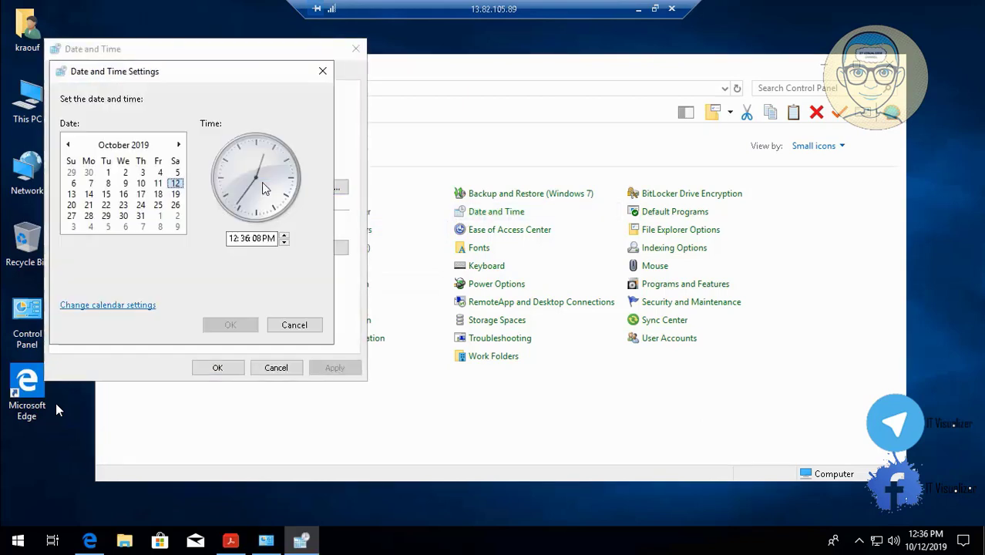
left_click(293, 324)
left_click(292, 248)
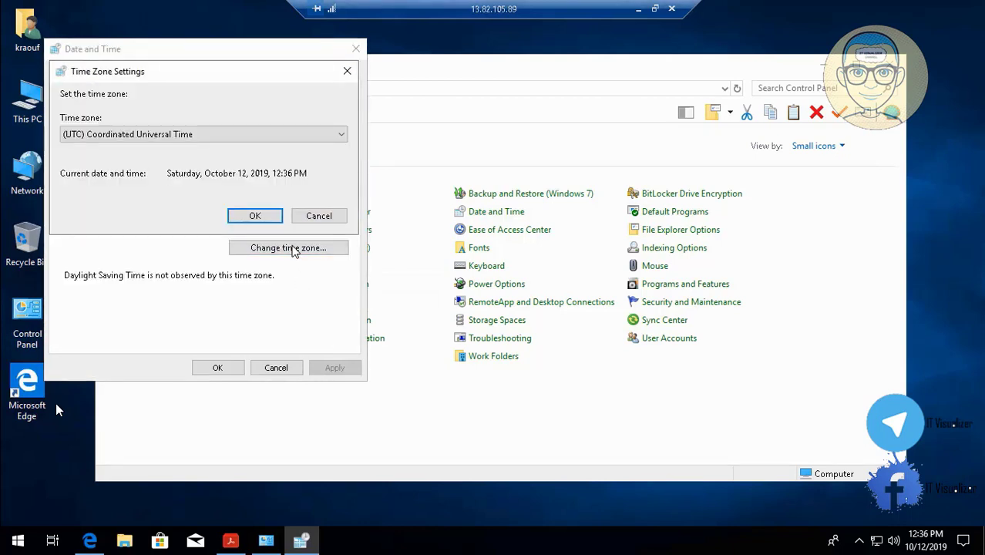
left_click(273, 133)
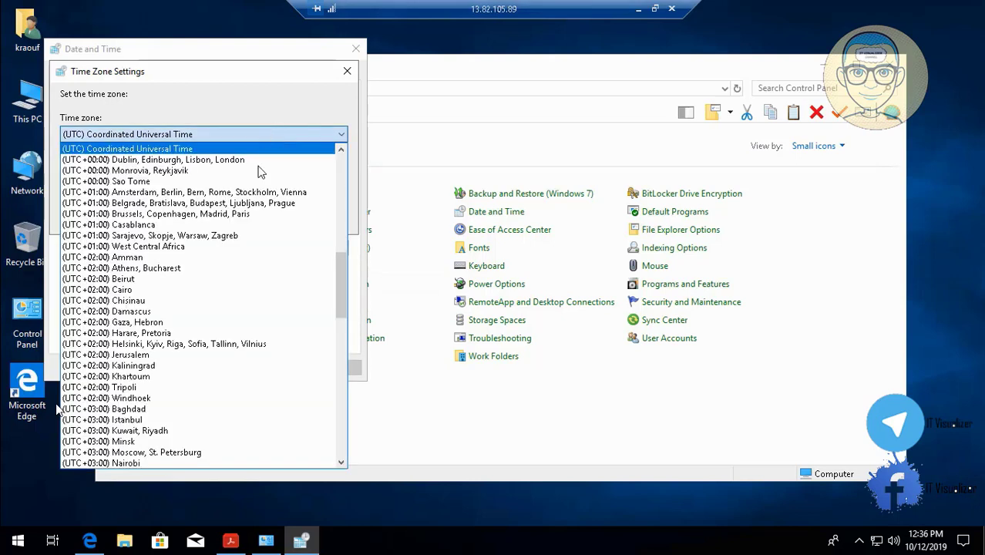
left_click(255, 297)
left_click(252, 214)
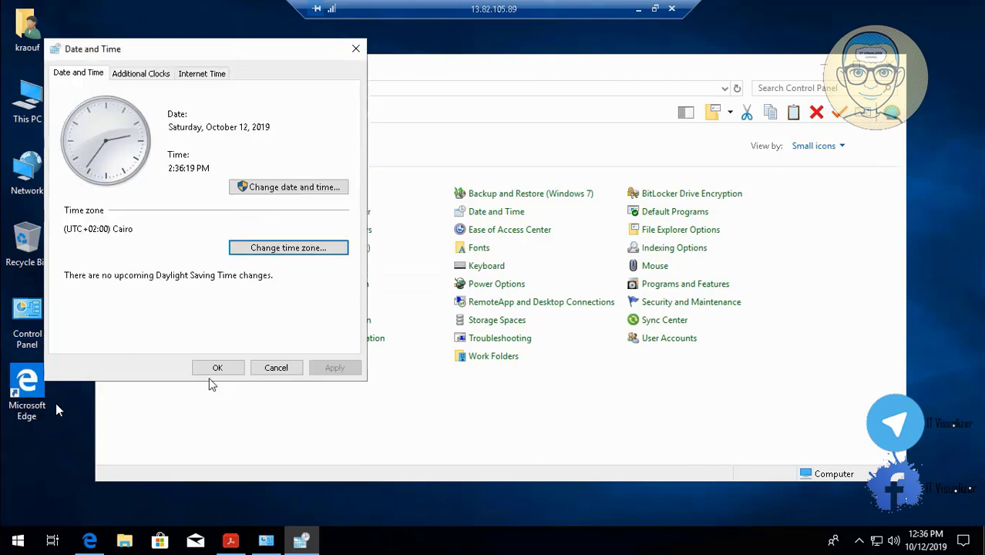
left_click(226, 368)
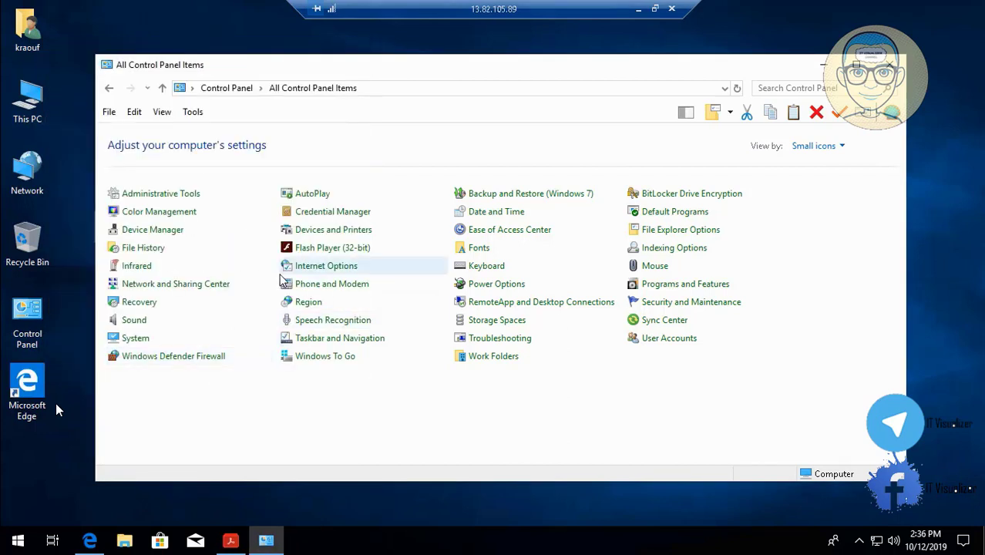
View the keyboard properties without changes, and set the currency symbol to L.E in the region's additional format settings
left_click(487, 266)
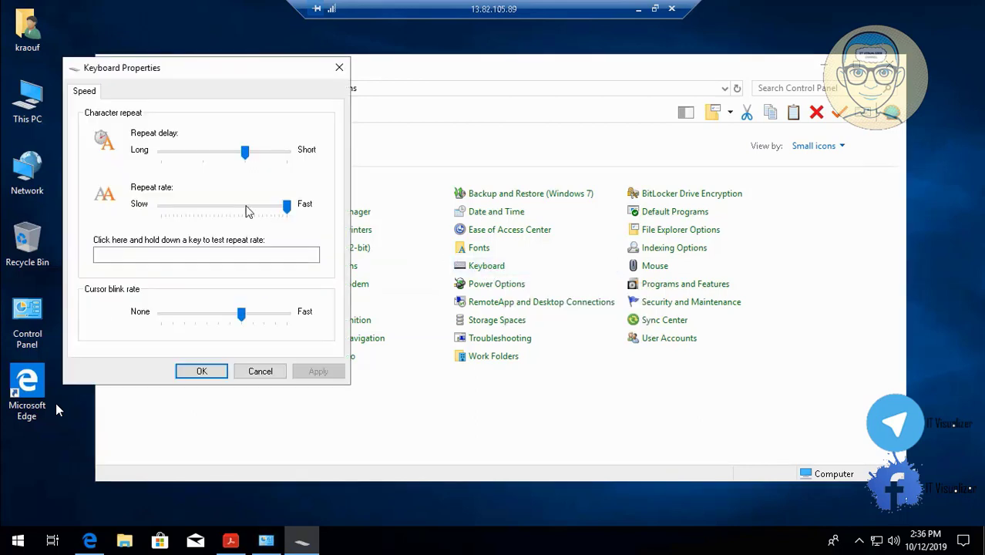
left_click(264, 371)
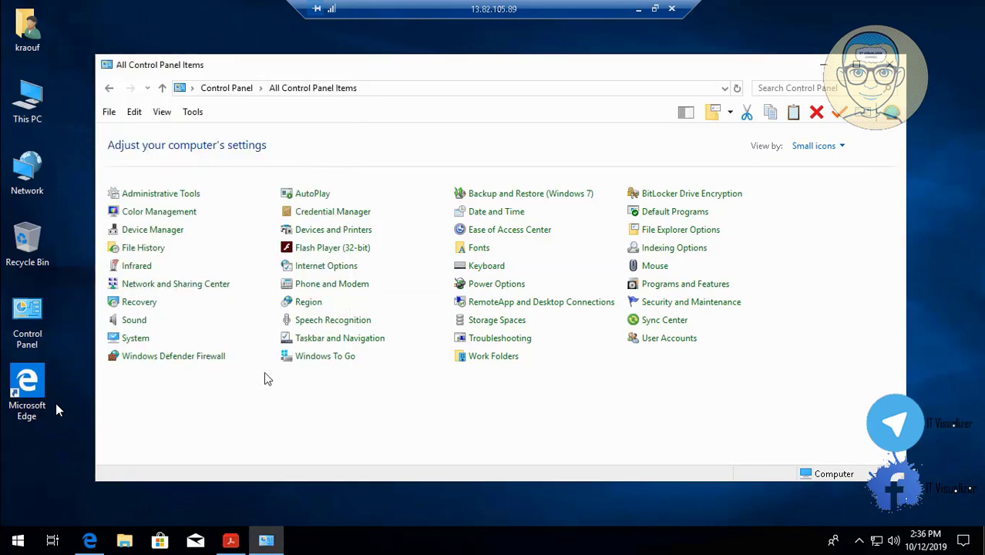
left_click(308, 302)
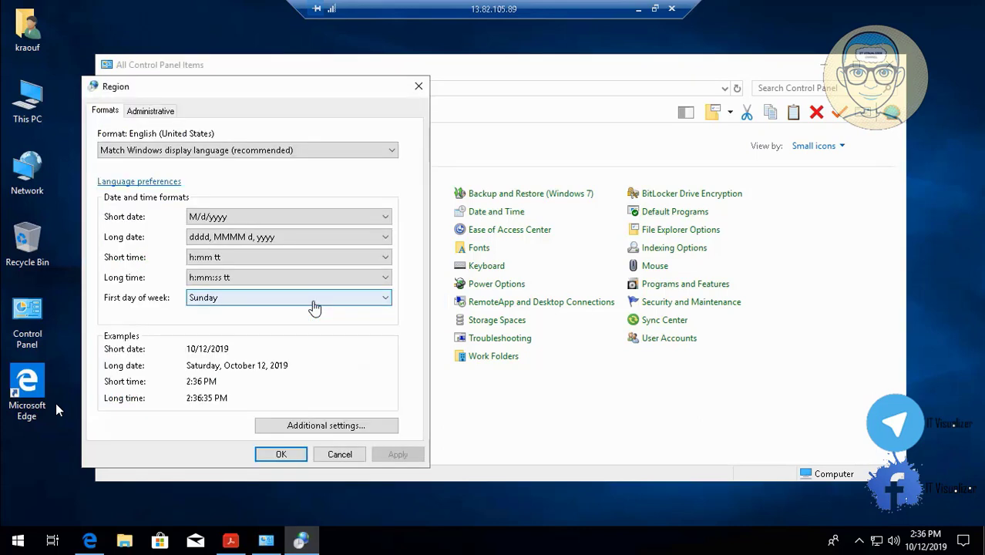
left_click(308, 431)
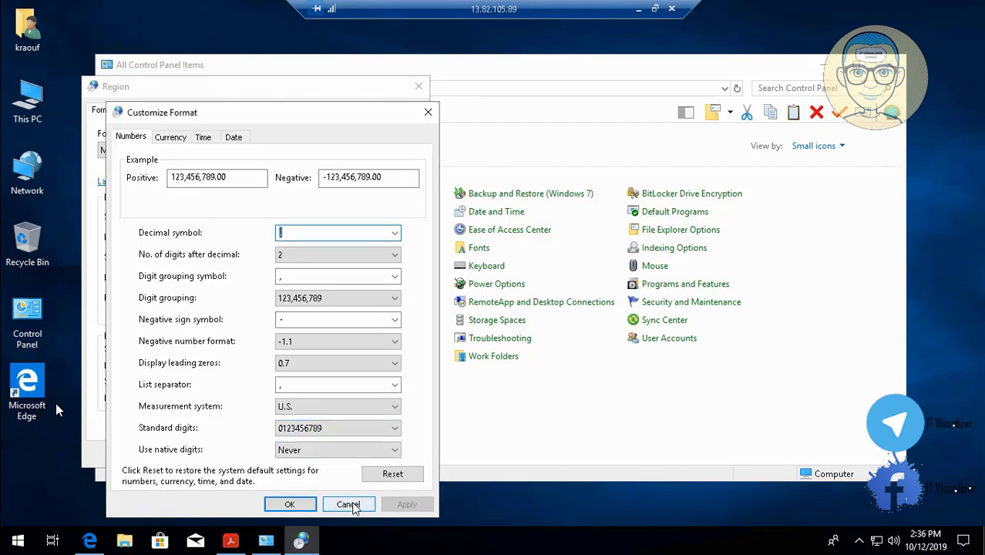
left_click(178, 138)
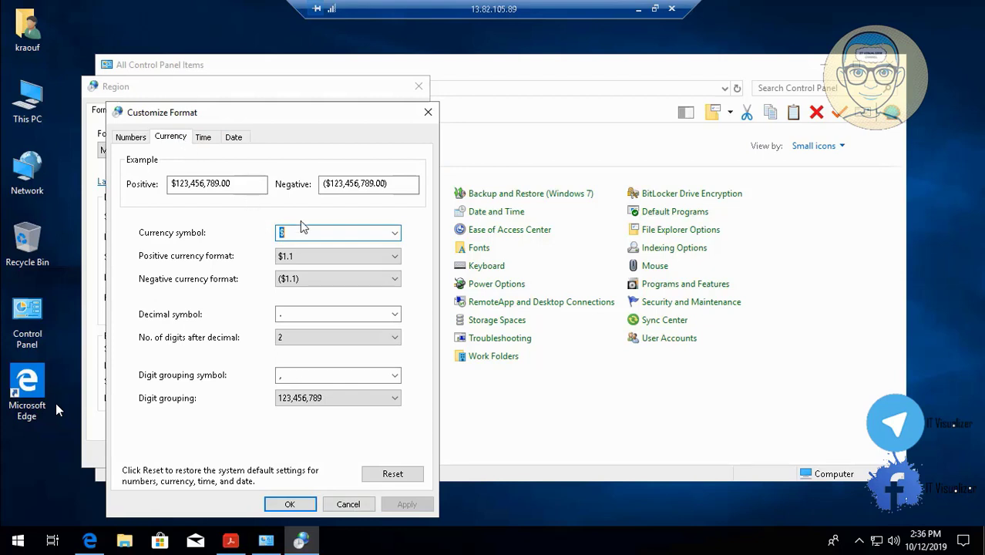
key("BackSpace")
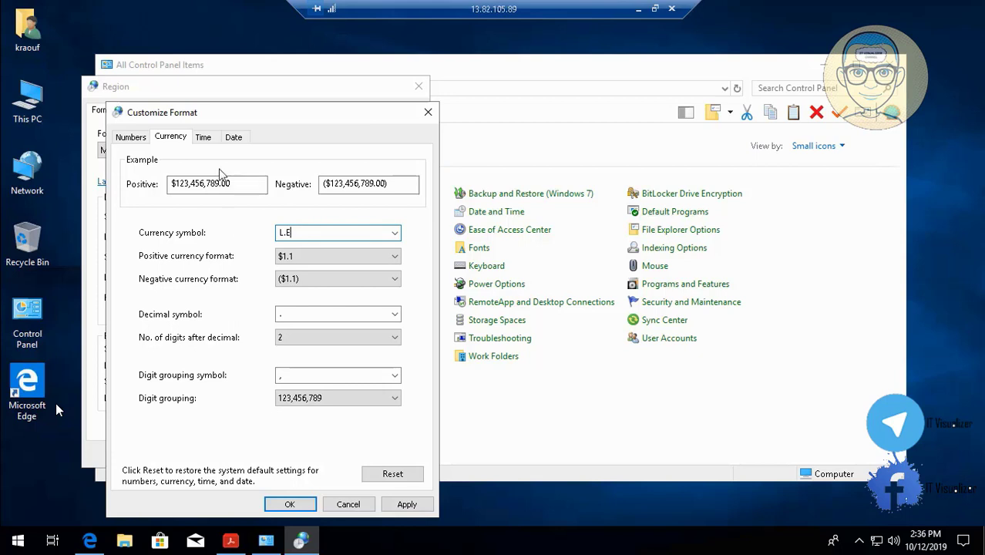
Set the short time format to hh:mm tt and apply it
left_click(204, 138)
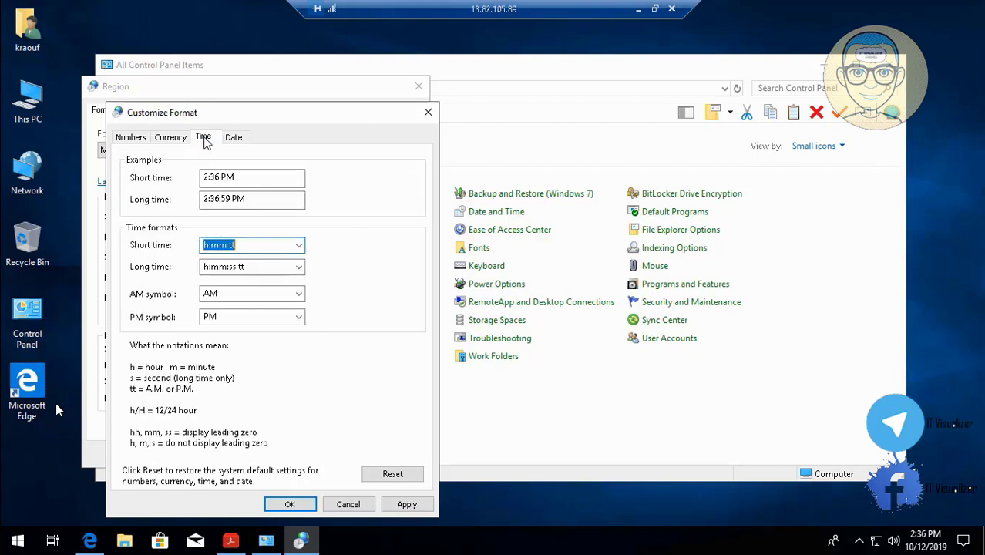
left_click(205, 246)
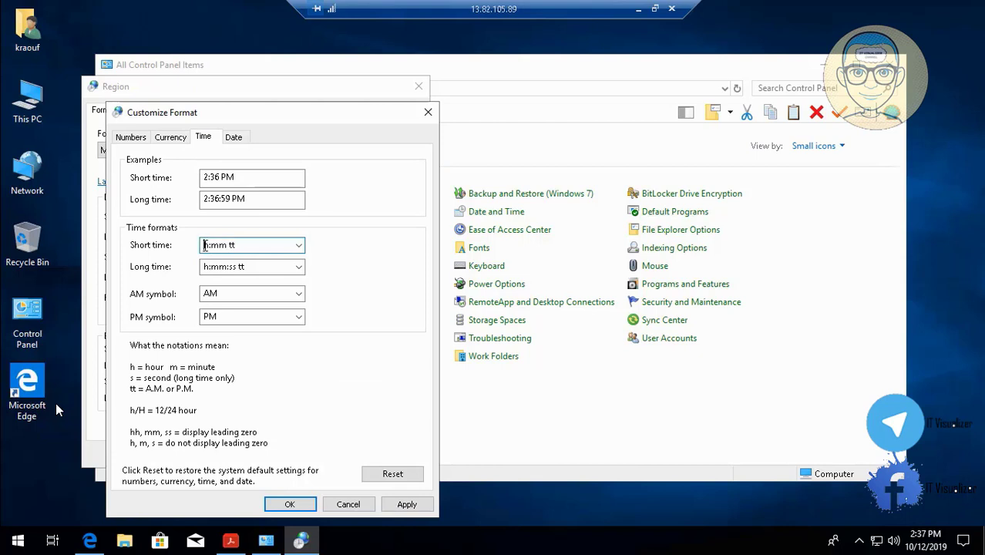
type("h")
left_click(403, 504)
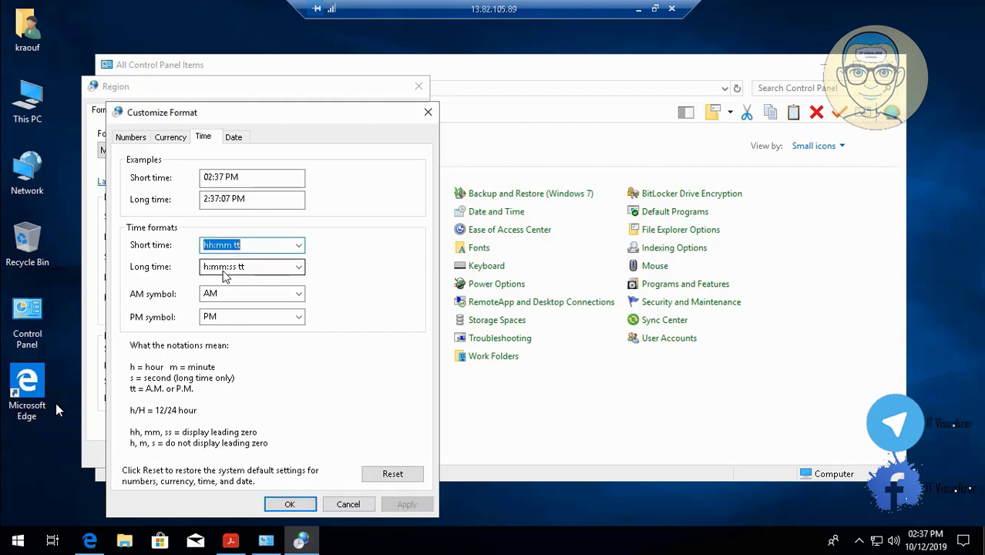
Set the short date format to dd/MM/yyyy and apply it
left_click(235, 138)
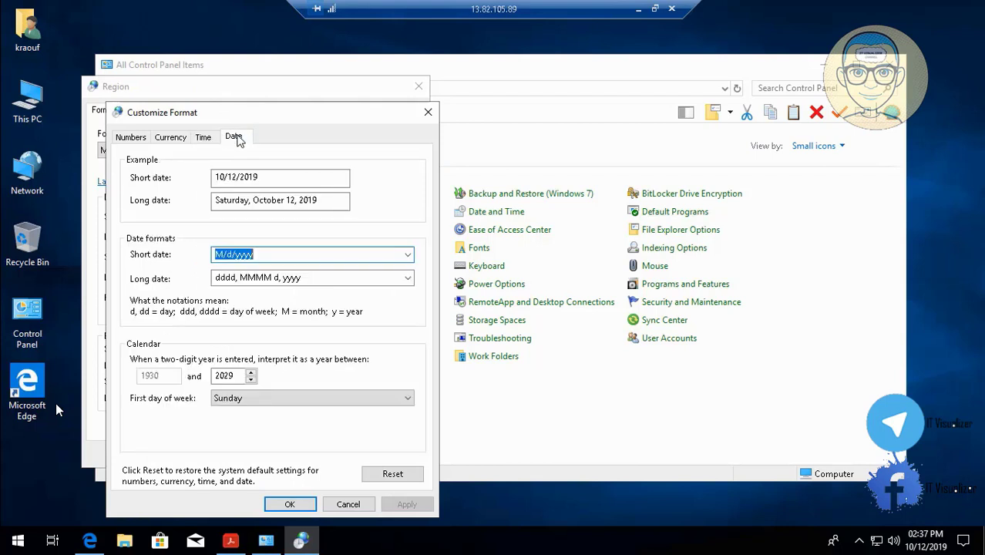
left_click(223, 257)
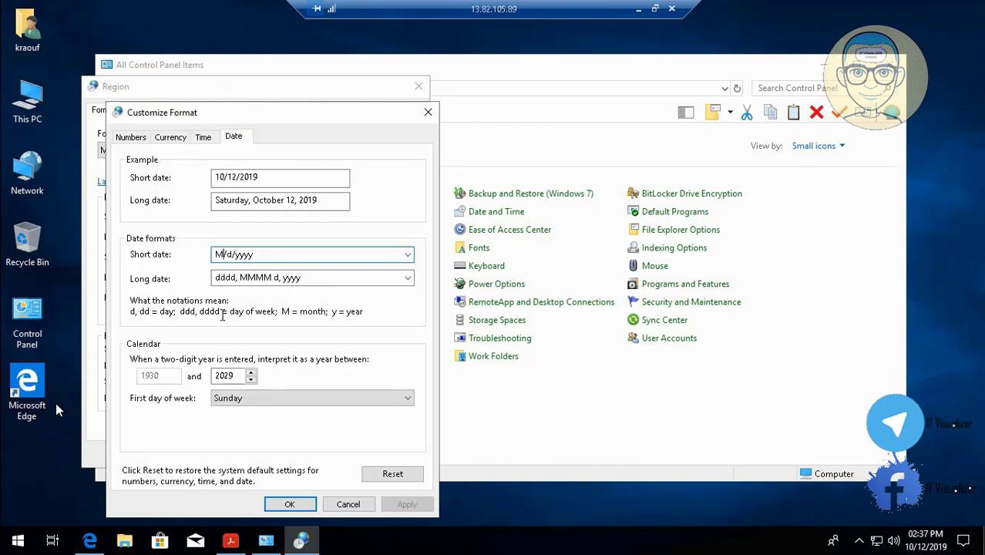
key("BackSpace")
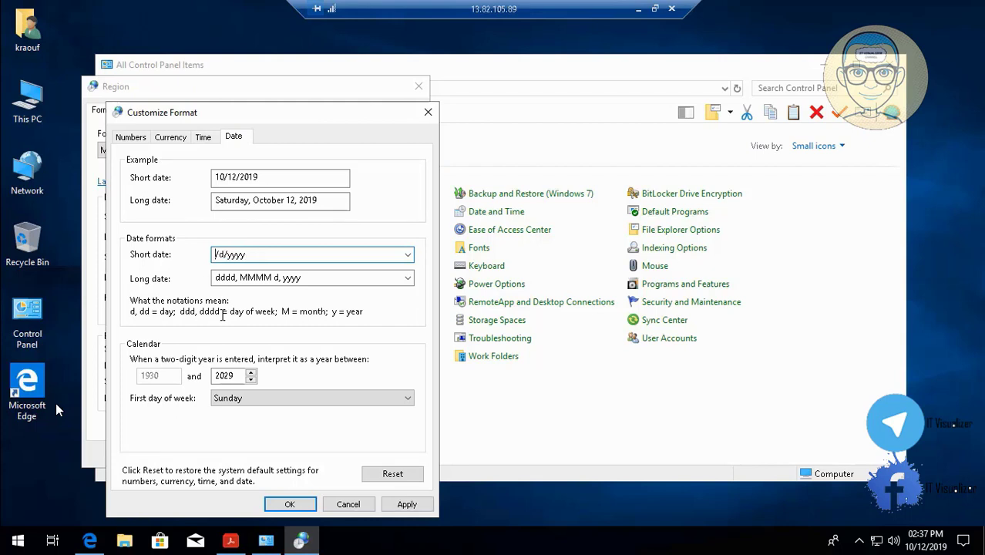
type("dd")
key("Down")
key("End")
key("BackSpace")
key("BackSpace")
key("BackSpace")
key("BackSpace")
key("BackSpace")
type("dd/mm/y")
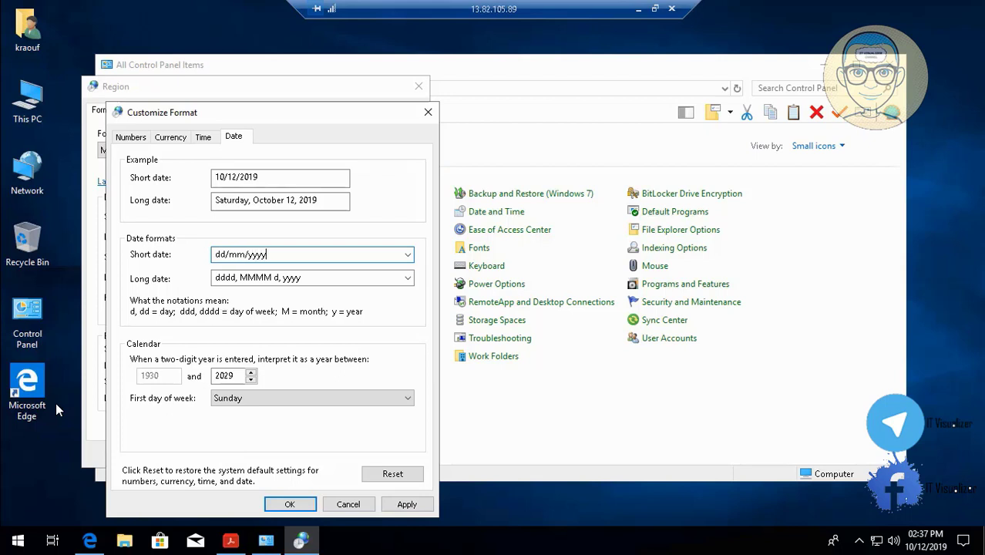
left_click(402, 506)
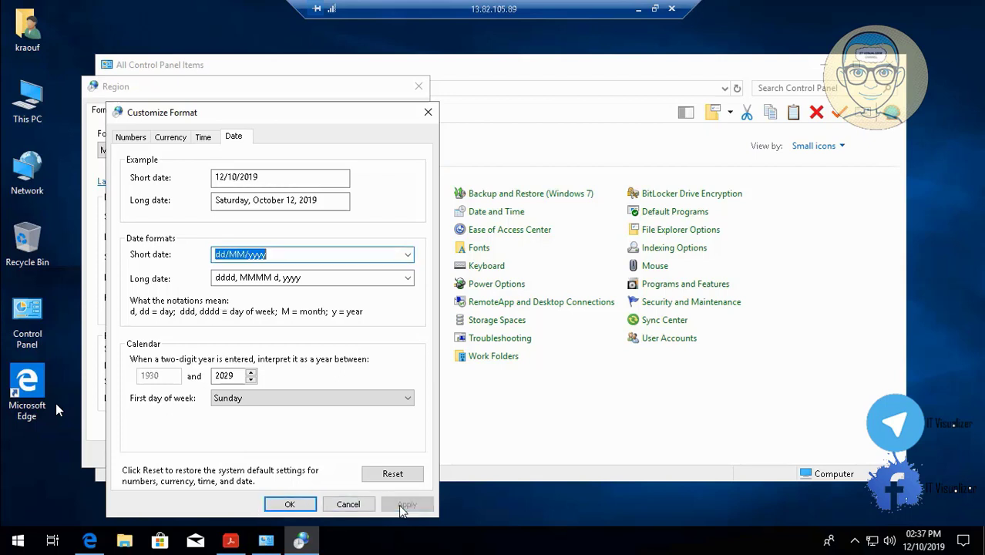
Review the time, currency and number formats, and confirm the customized format and region settings
left_click(203, 138)
left_click(179, 138)
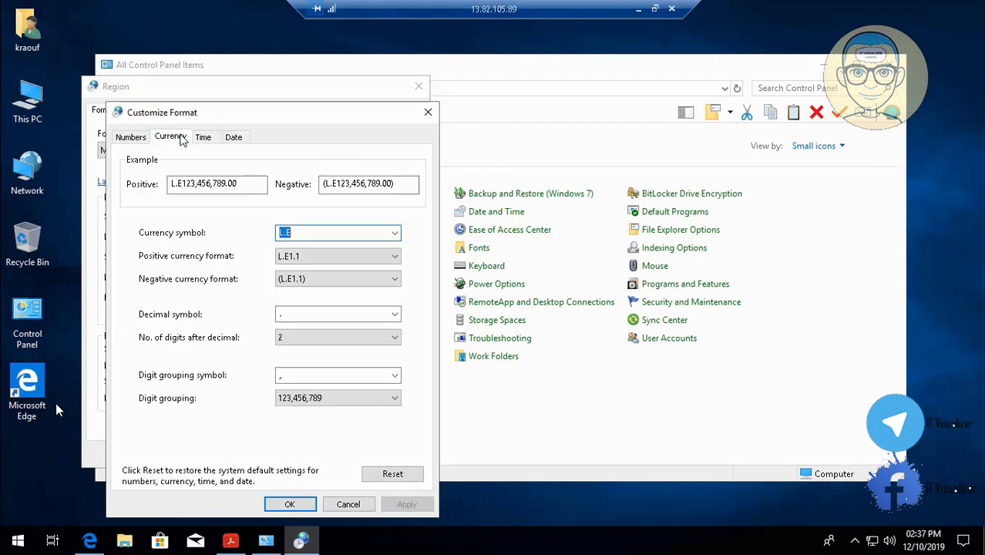
left_click(131, 138)
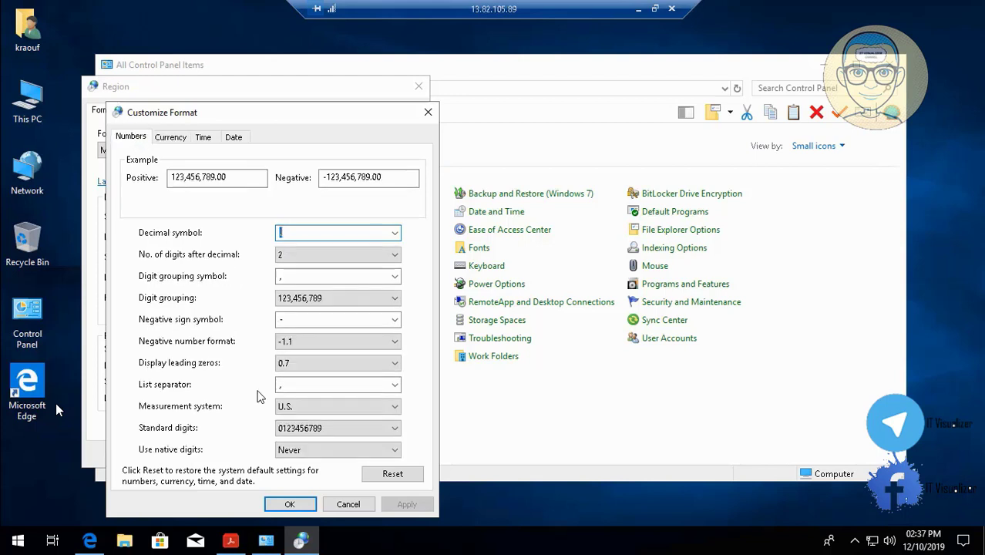
left_click(290, 504)
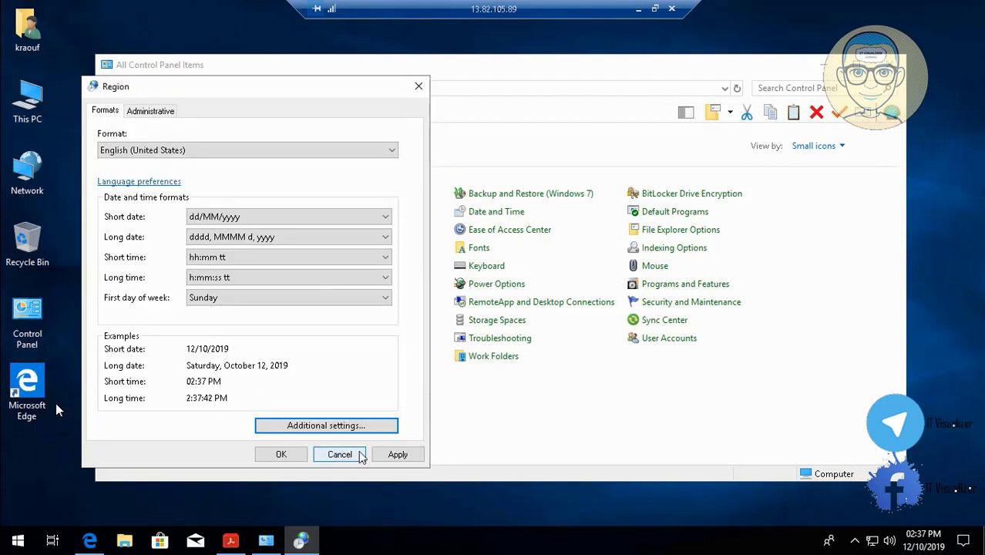
left_click(398, 454)
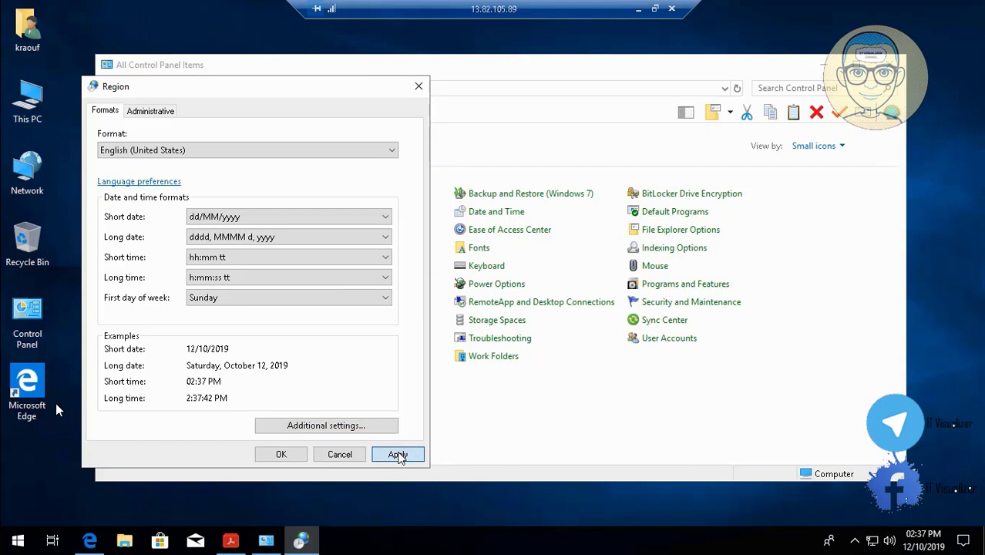
left_click(287, 455)
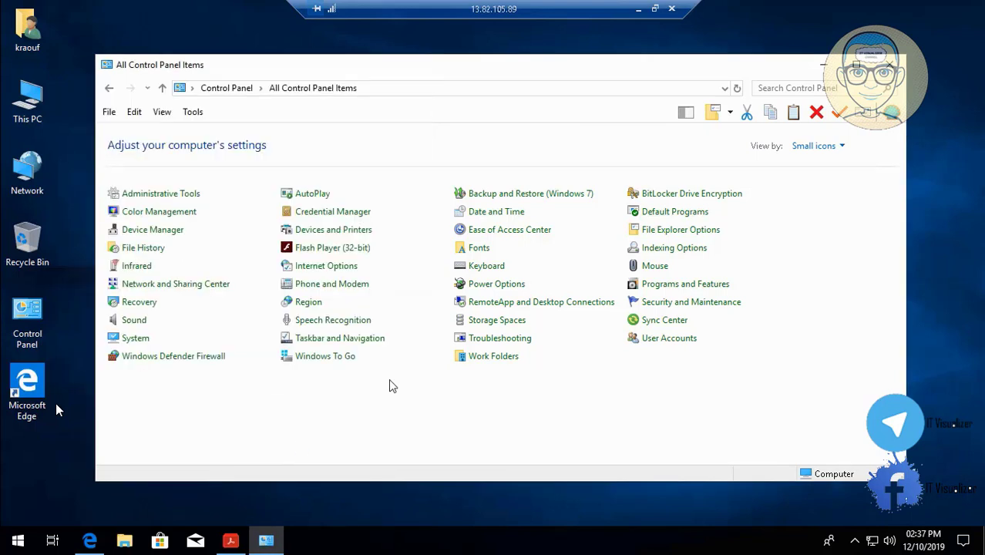
Search Control Panel for "language"
left_click(777, 86)
type("l")
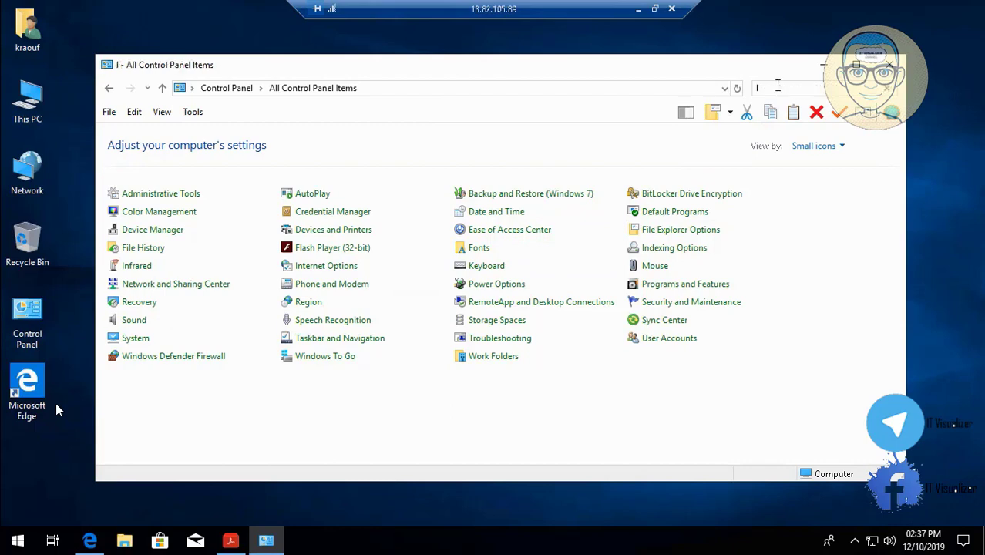
type("anguage")
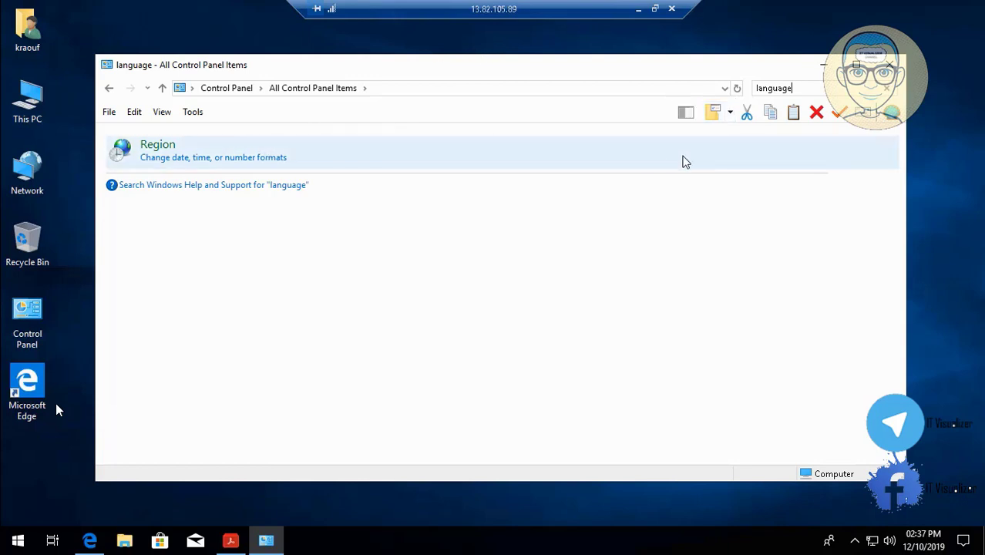
Clear the Control Panel search and show all Control Panel items as small icons
key("BackSpace")
key("BackSpace")
key("BackSpace")
key("BackSpace")
key("BackSpace")
key("BackSpace")
key("BackSpace")
key("BackSpace")
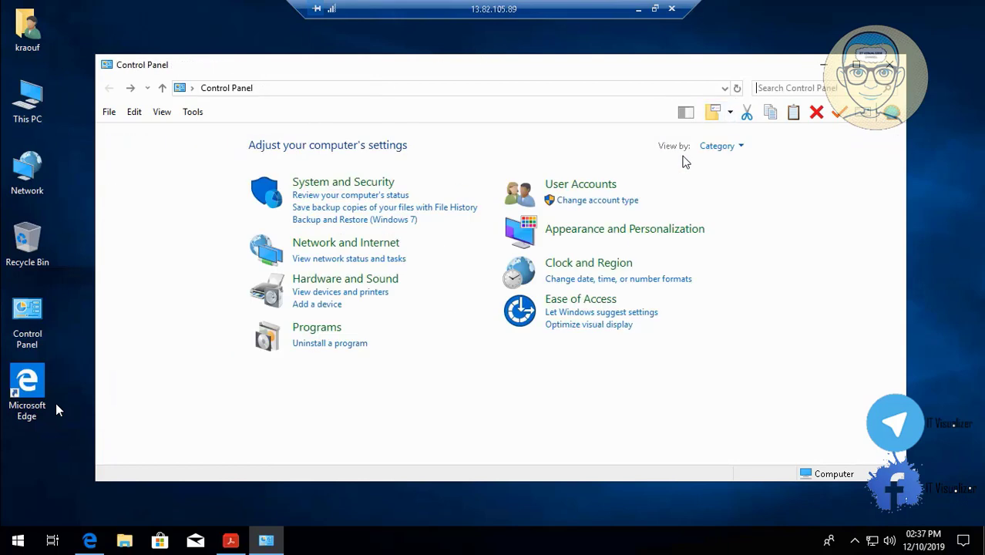
left_click(742, 146)
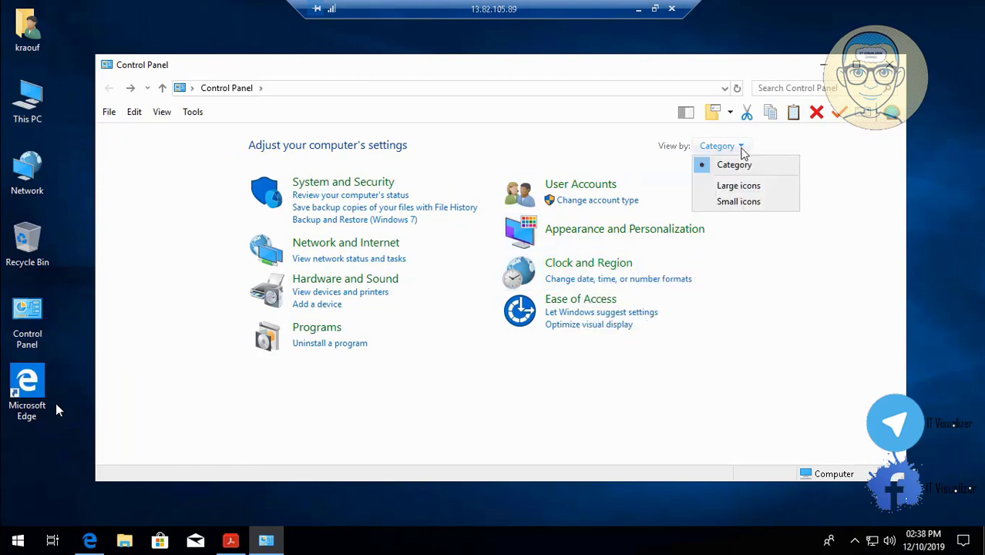
left_click(736, 202)
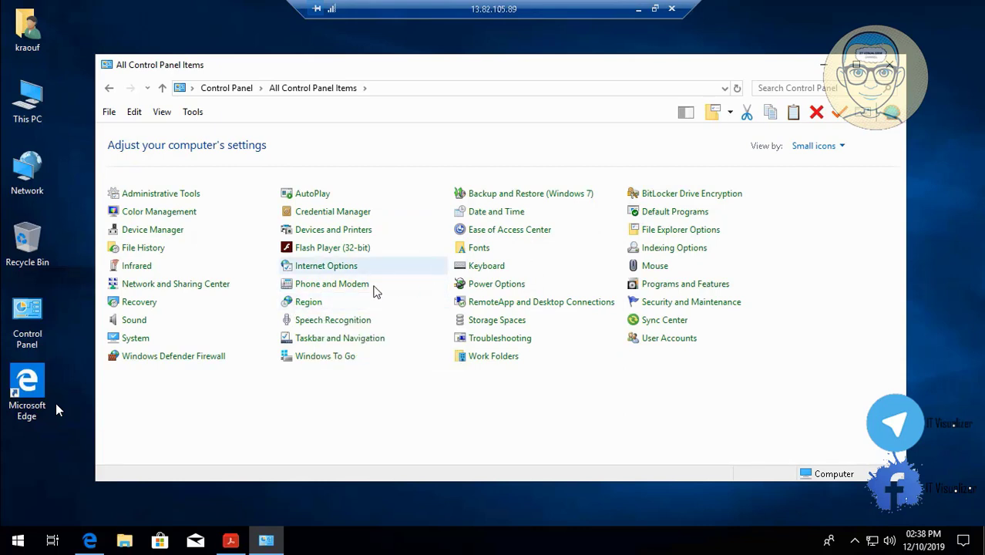
Open the language preferences from the Region settings and bring up the list of languages to install
left_click(308, 302)
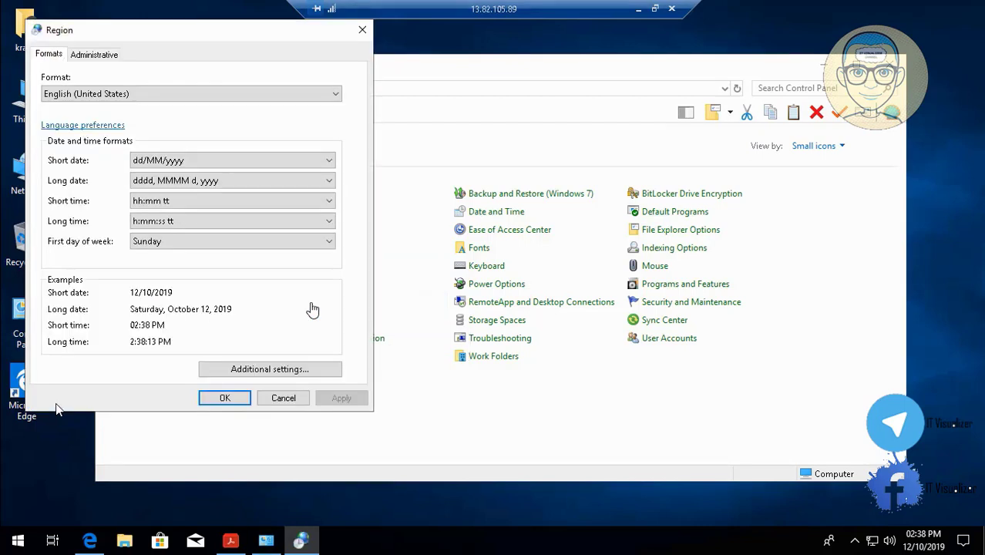
left_click(106, 127)
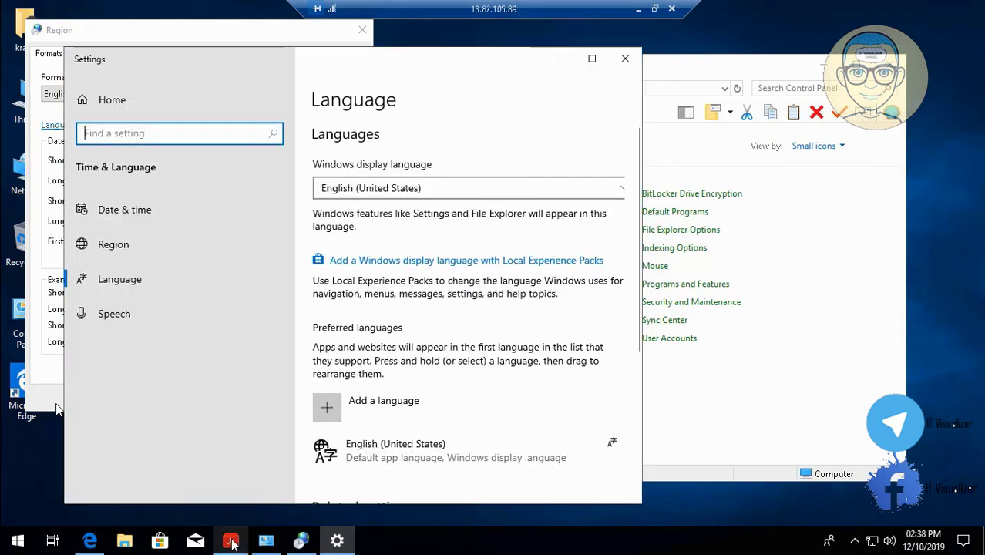
left_click(230, 542)
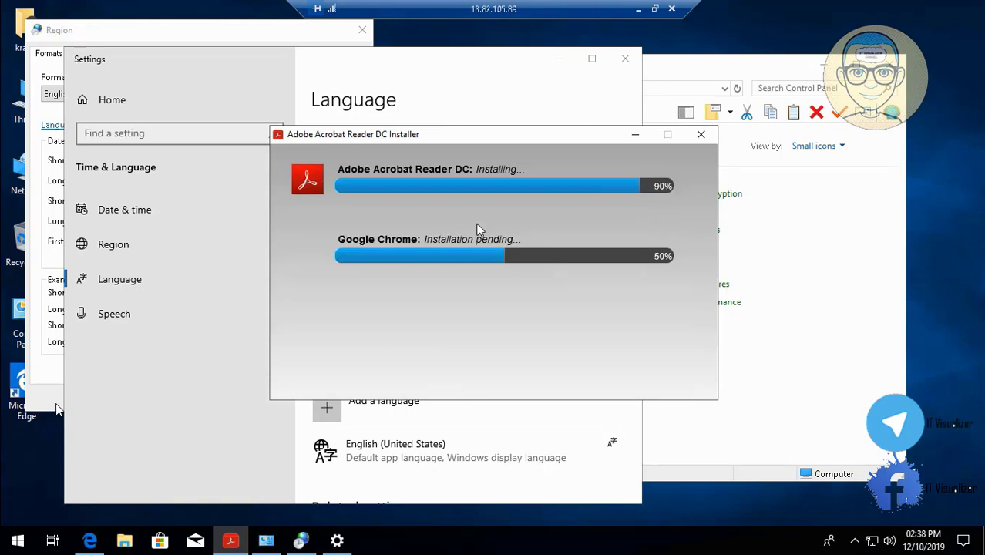
left_click(635, 135)
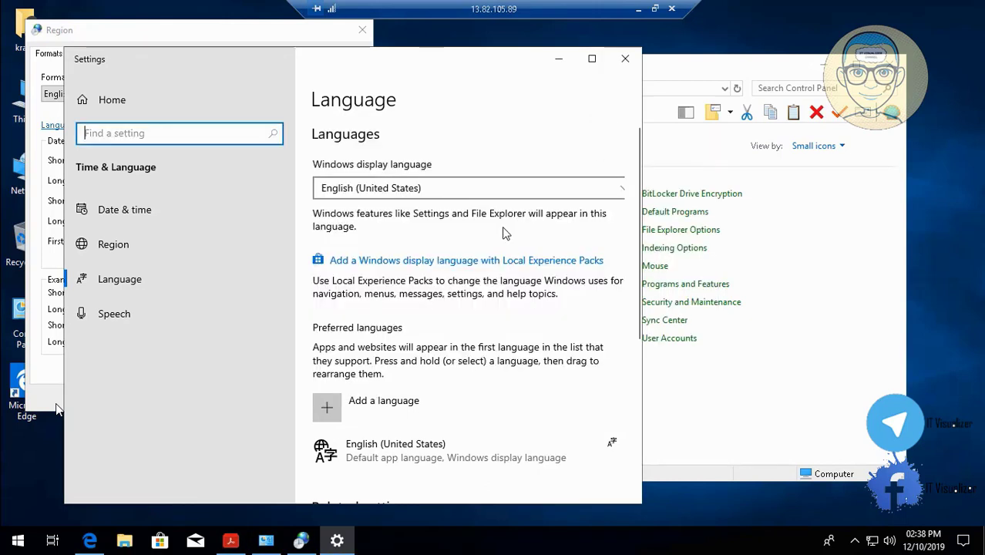
left_click(327, 408)
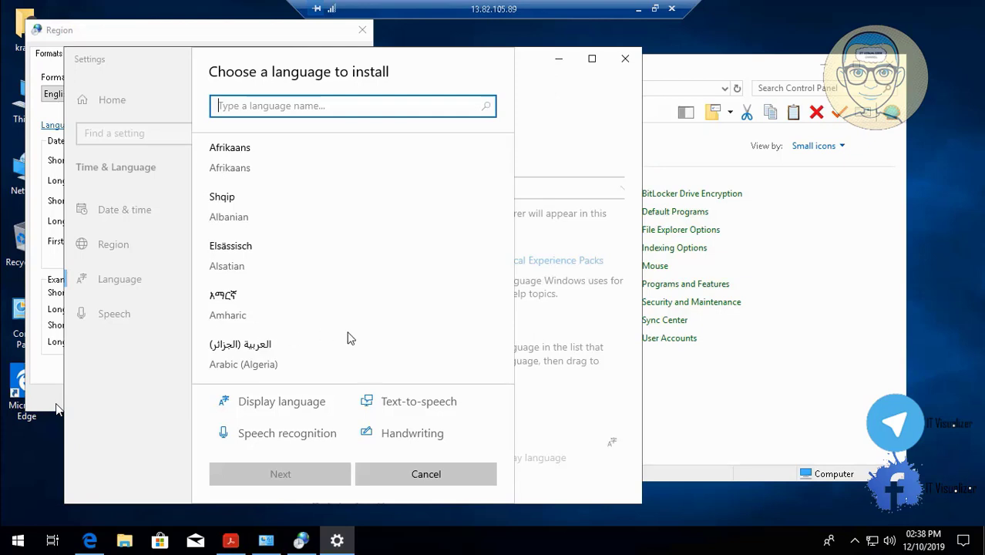
mouse_move(460, 506)
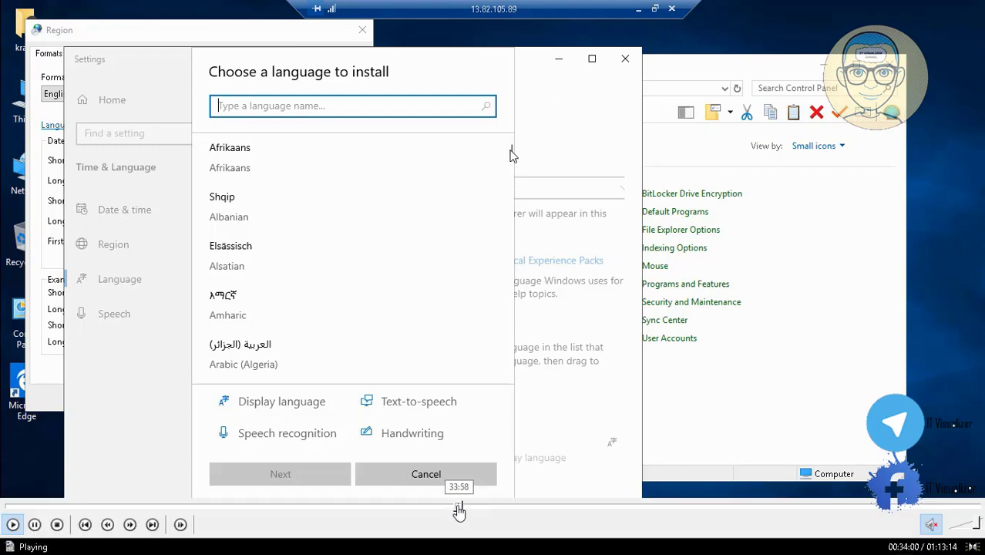
left_click(453, 509)
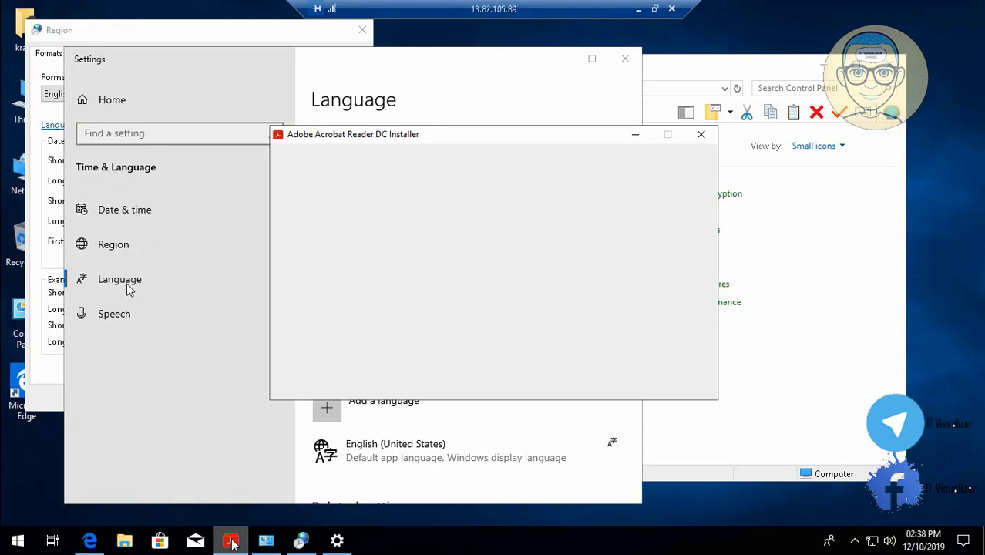
mouse_move(42, 549)
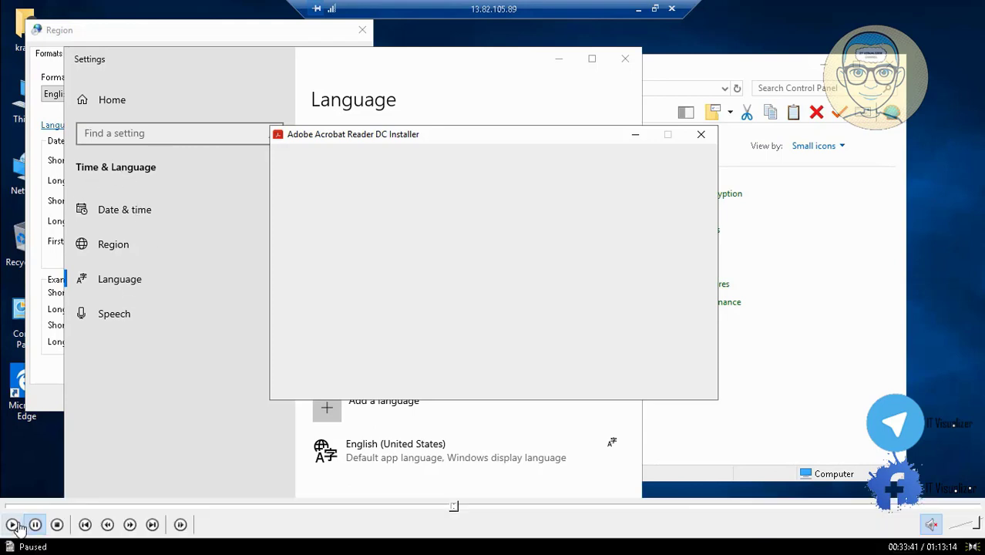
left_click(13, 527)
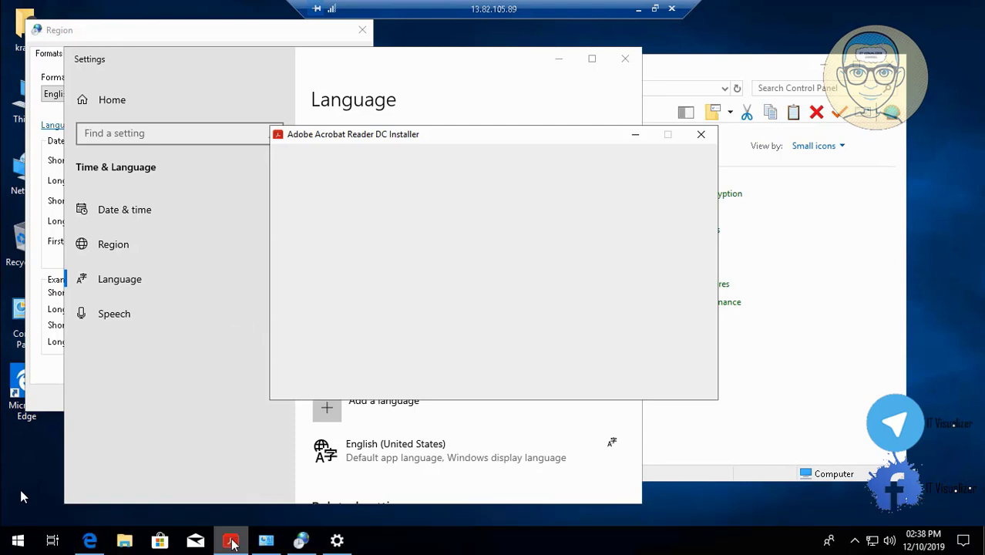
left_click(13, 527)
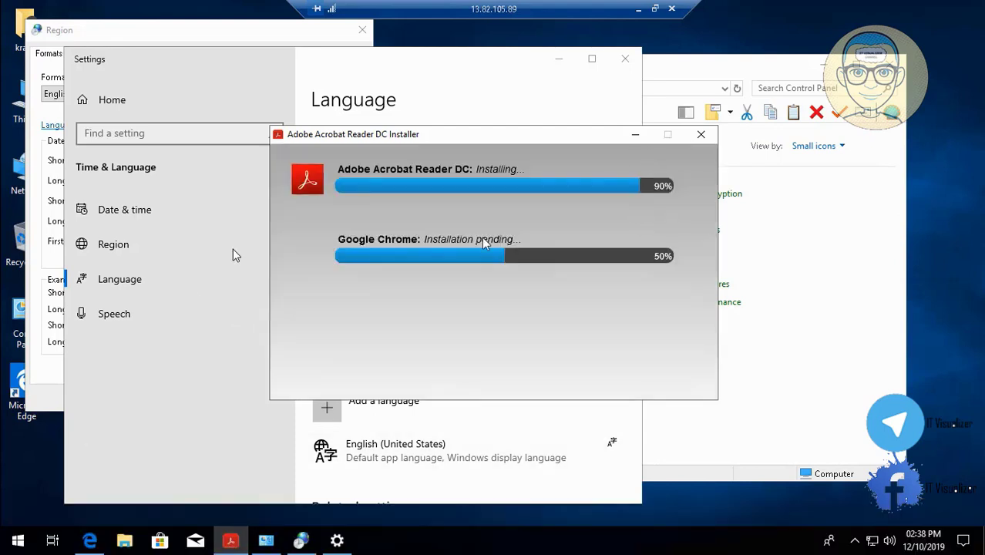
Add Arabic (Egypt), installing its language pack as the Windows display language together with the optional Speech feature
left_click(635, 136)
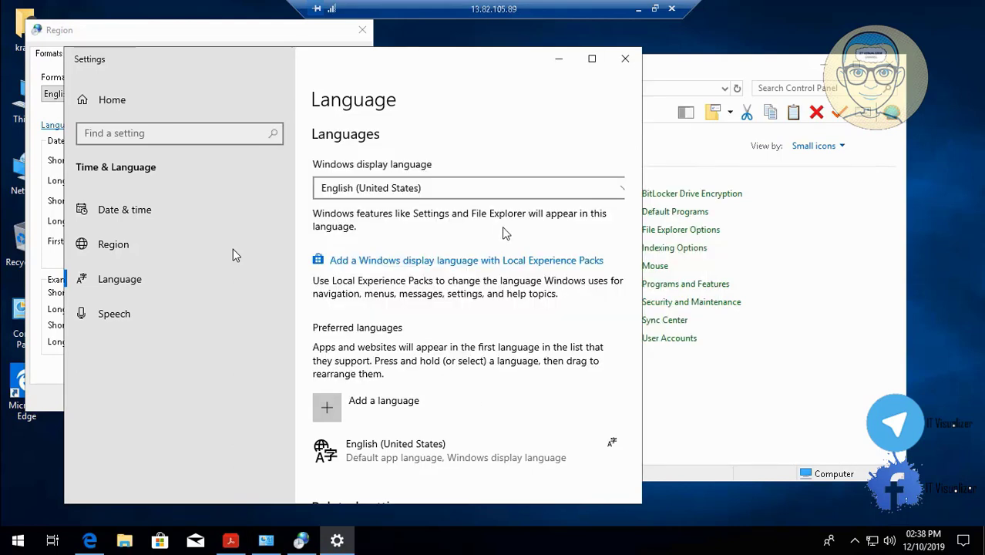
left_click(328, 410)
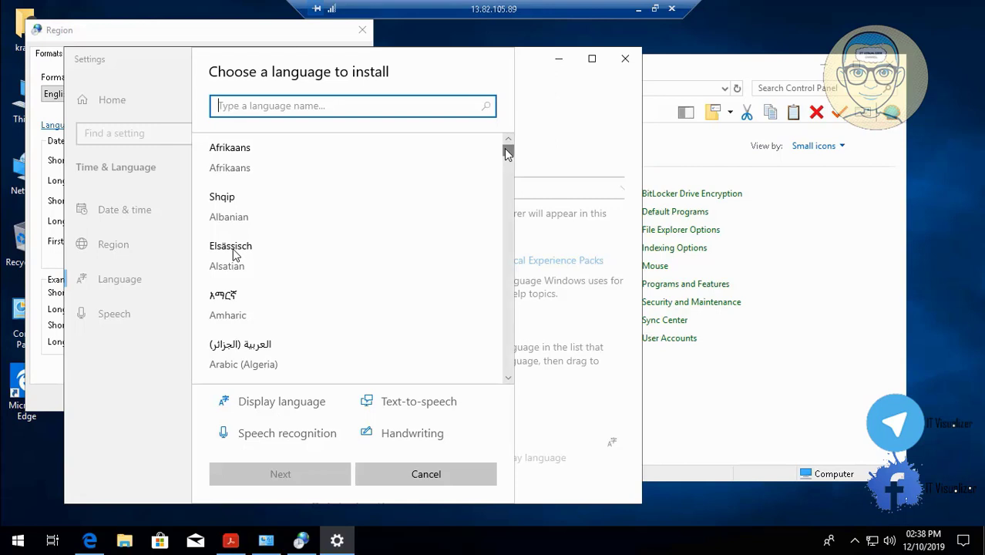
left_click(508, 169)
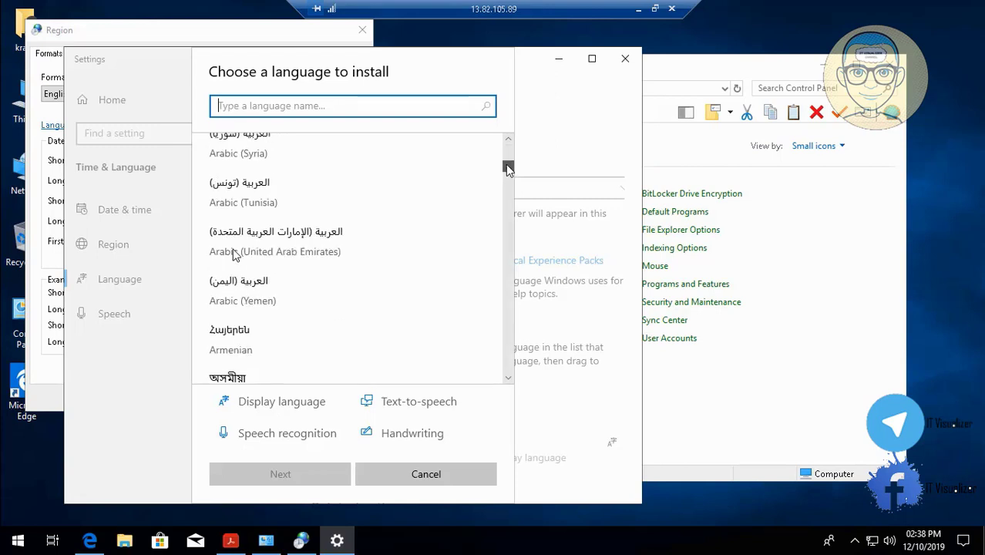
left_click_drag(507, 166, 509, 177)
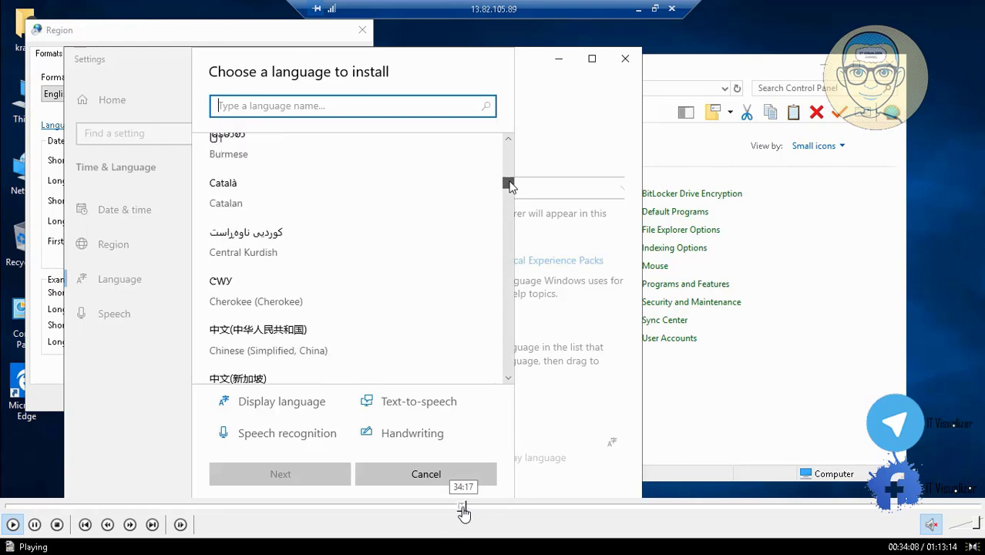
left_click(464, 505)
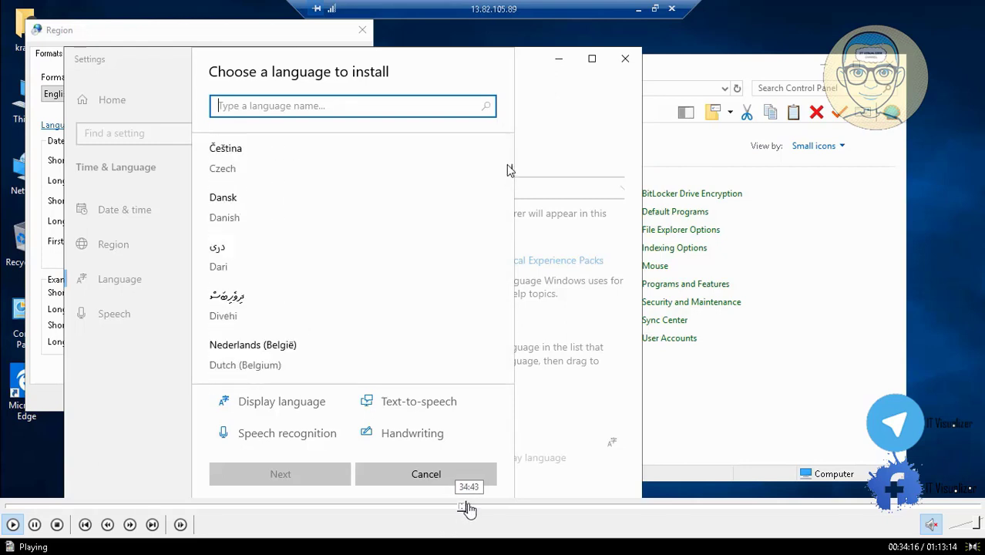
left_click(466, 507)
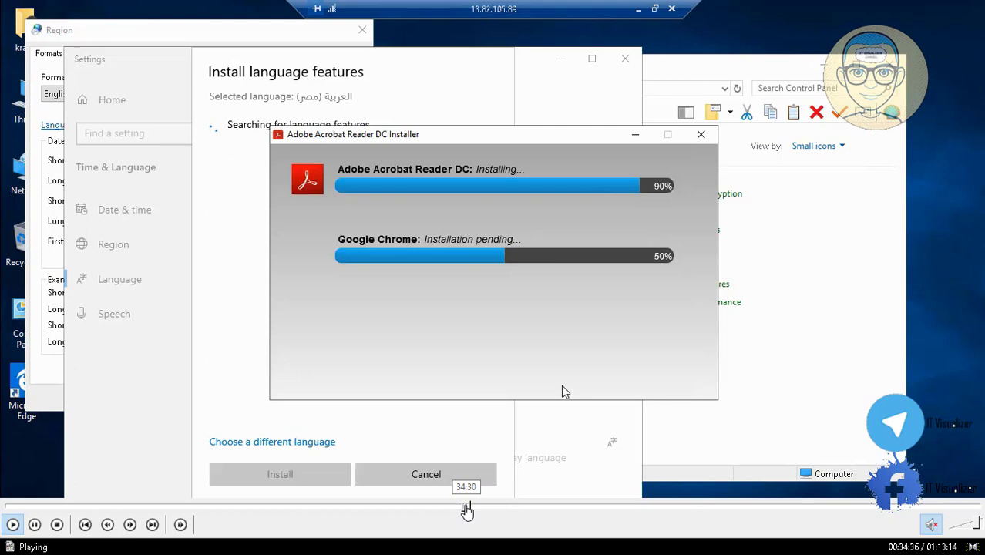
left_click(466, 507)
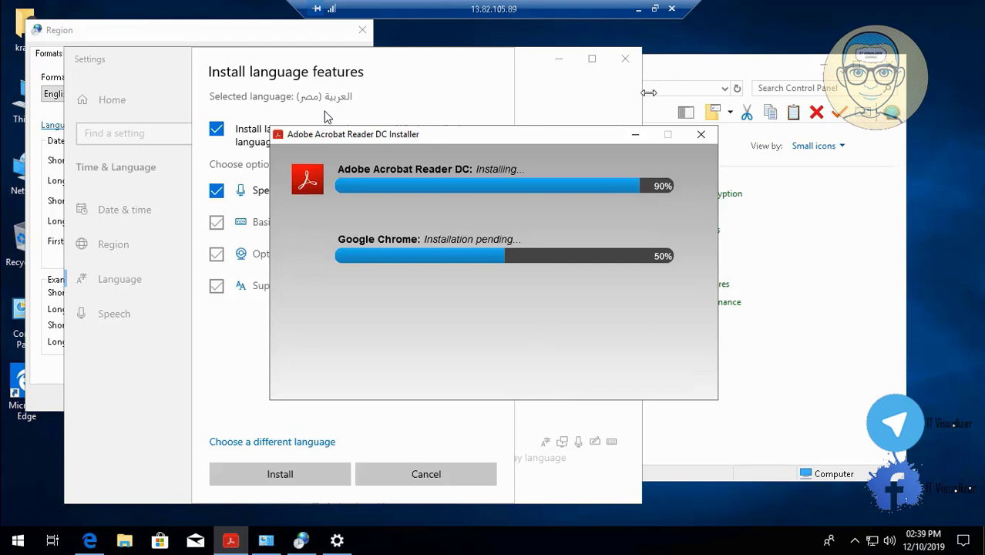
left_click(635, 134)
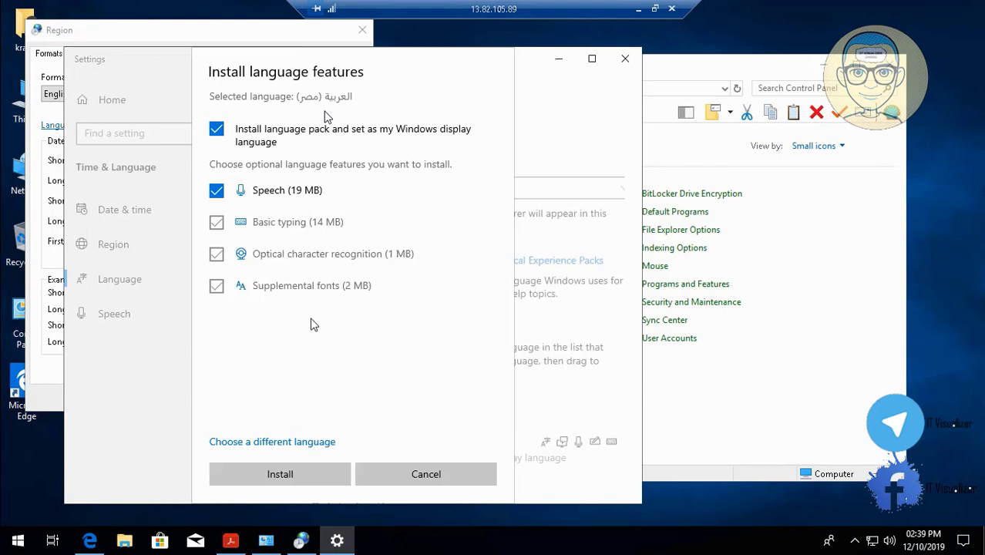
left_click(286, 475)
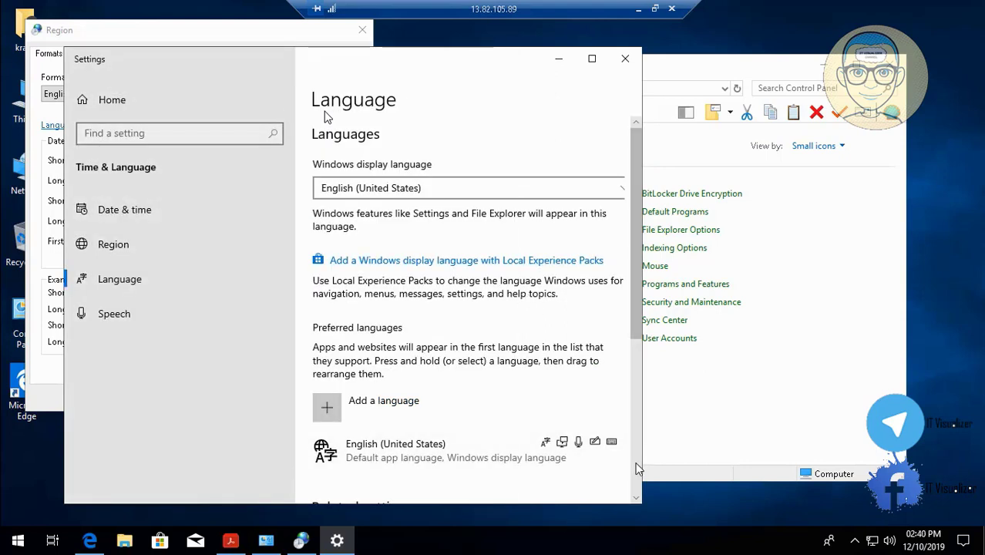
Examine the Language page for the display language notice and the installation progress of Arabic (Egypt)
scroll(637, 469, "down", 5)
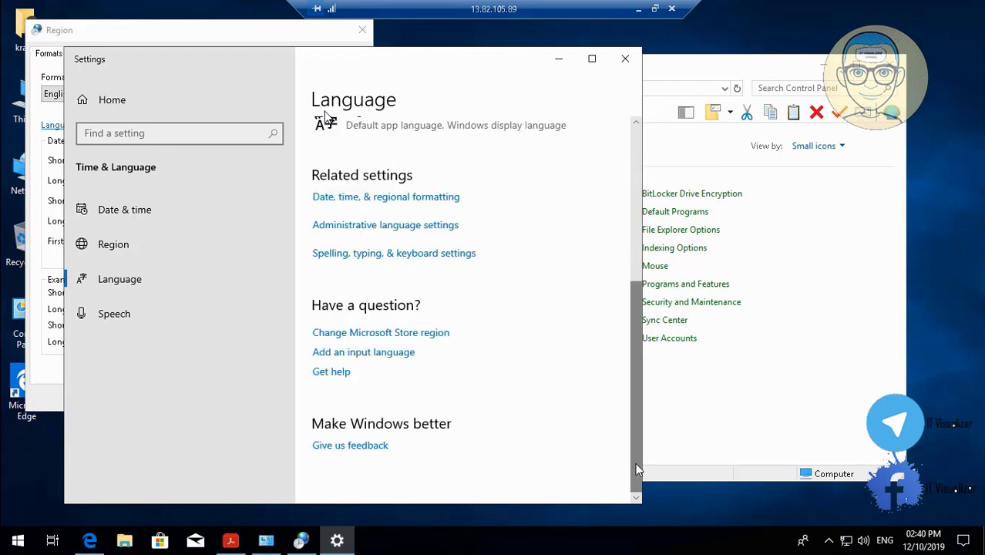
left_click(636, 123)
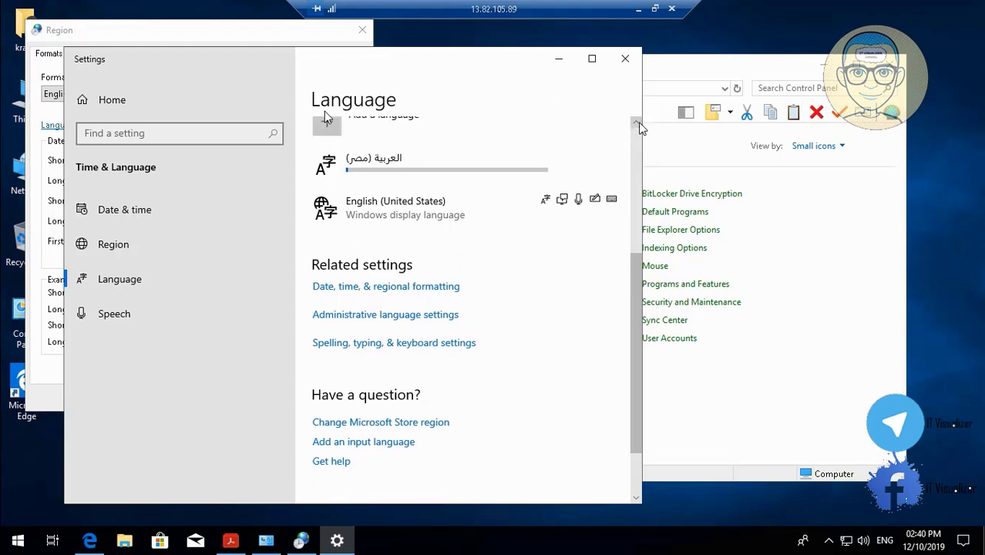
left_click(638, 123)
left_click(637, 123)
left_click(637, 123)
left_click(637, 123)
left_click(637, 123)
left_click(637, 123)
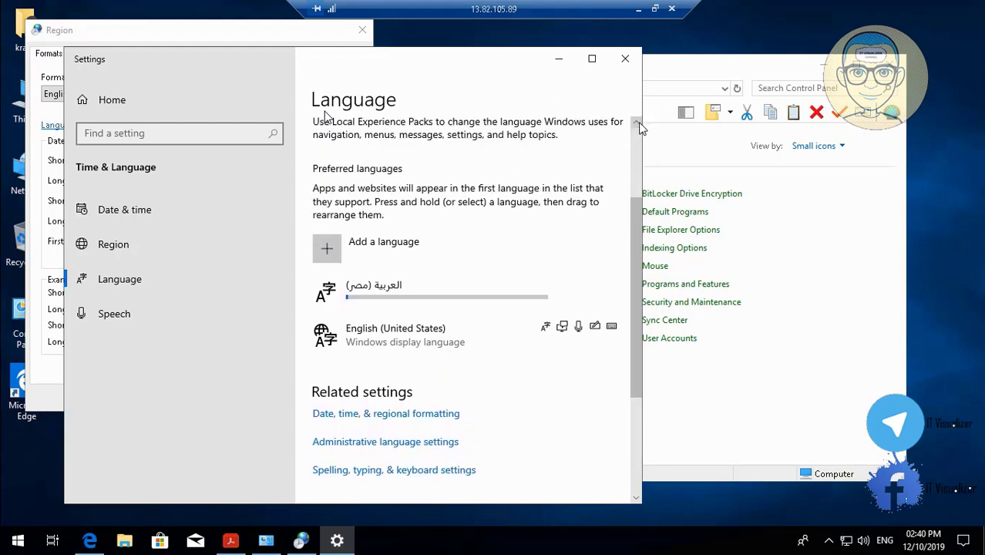
left_click(637, 123)
left_click(638, 123)
left_click(637, 123)
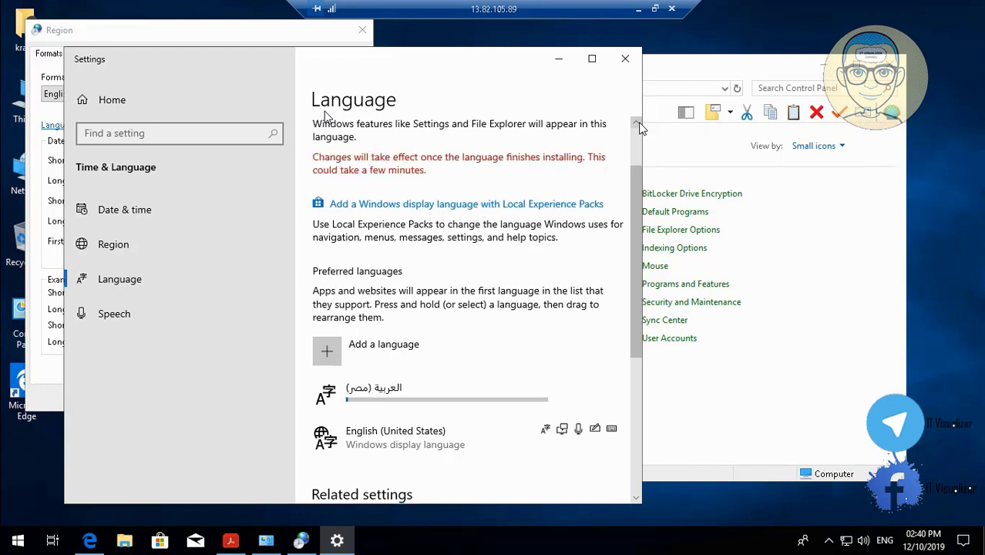
Confirm the Region settings behind the language page and minimize the remote desktop session
left_click(560, 61)
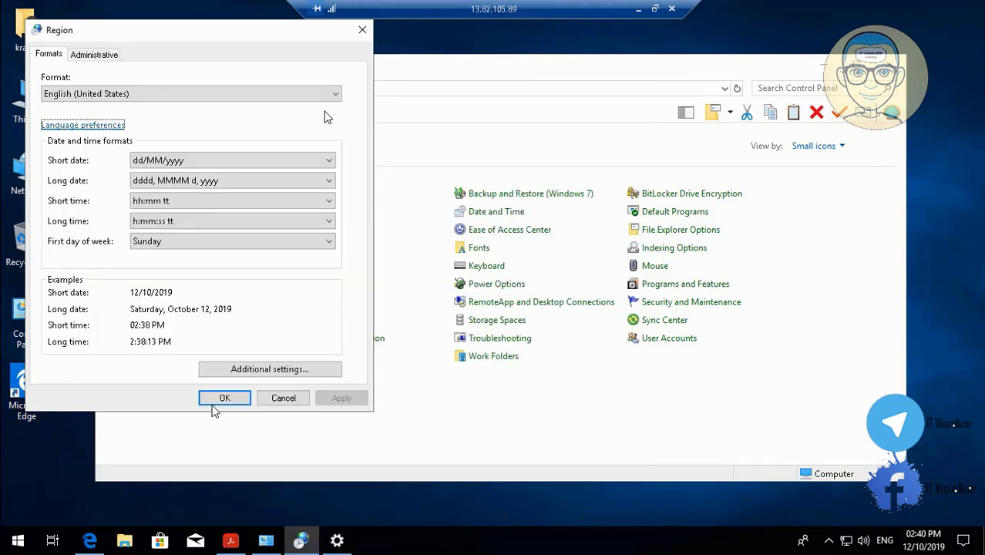
left_click(224, 399)
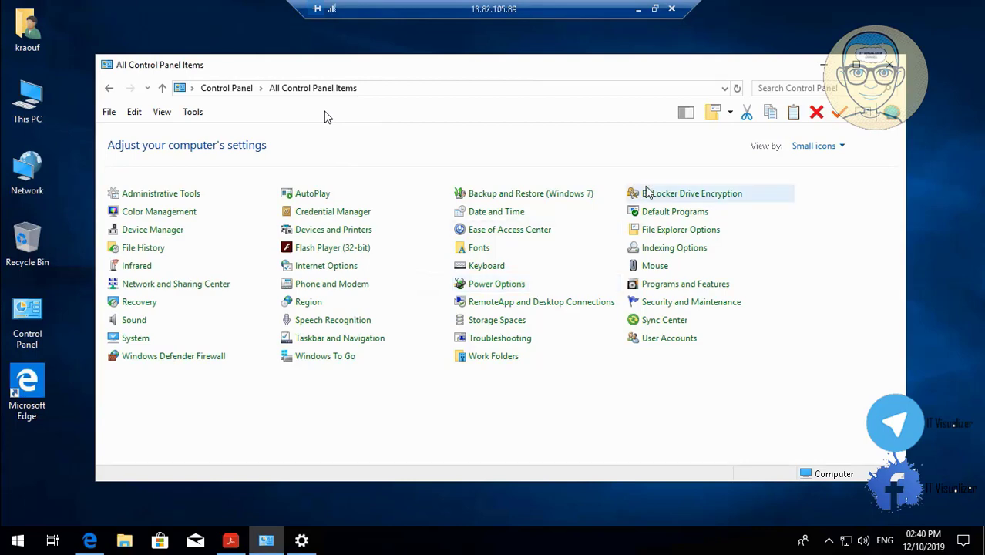
left_click(638, 9)
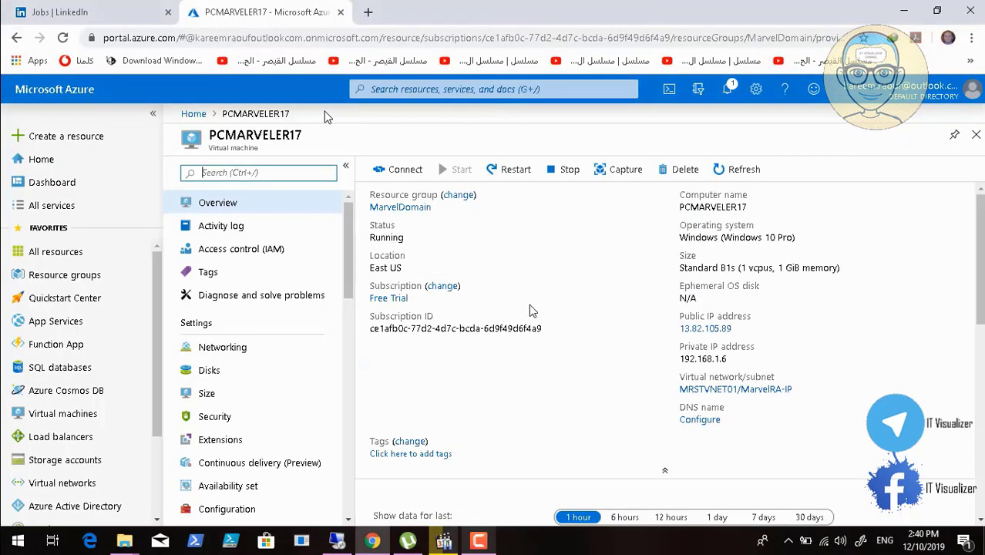
left_click(482, 539)
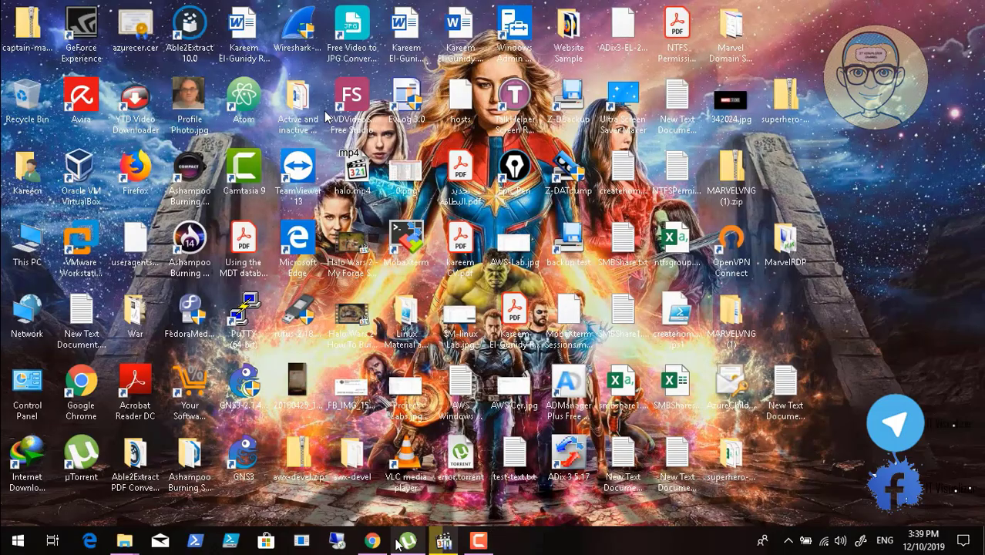
Switch to the Azure portal in Chrome and restart the virtual machine PCMARVELER17
left_click(372, 540)
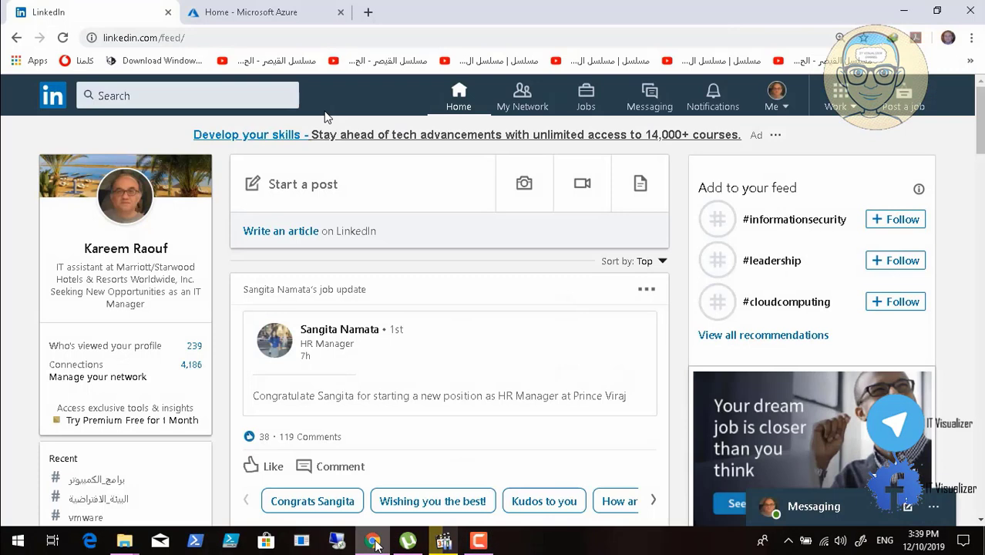
left_click(250, 13)
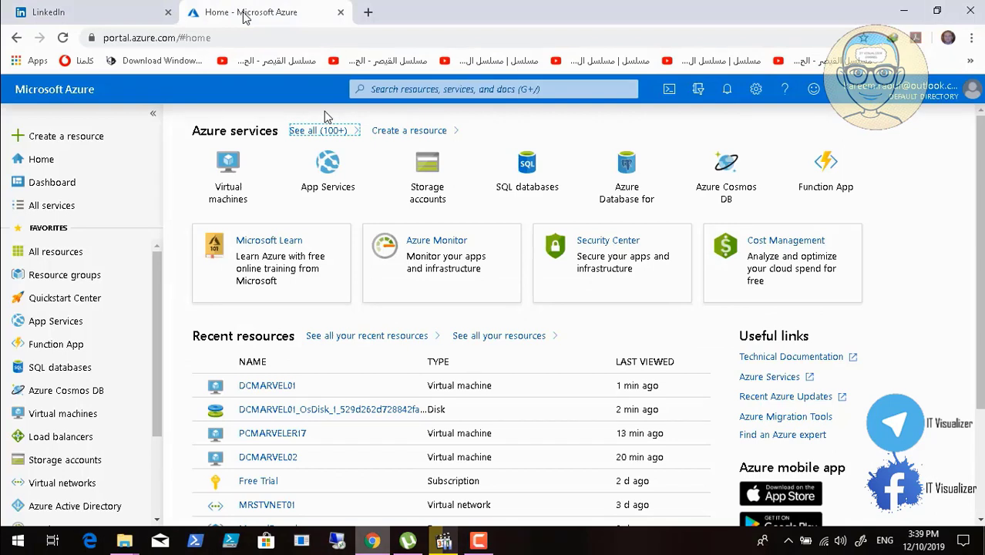
left_click(57, 414)
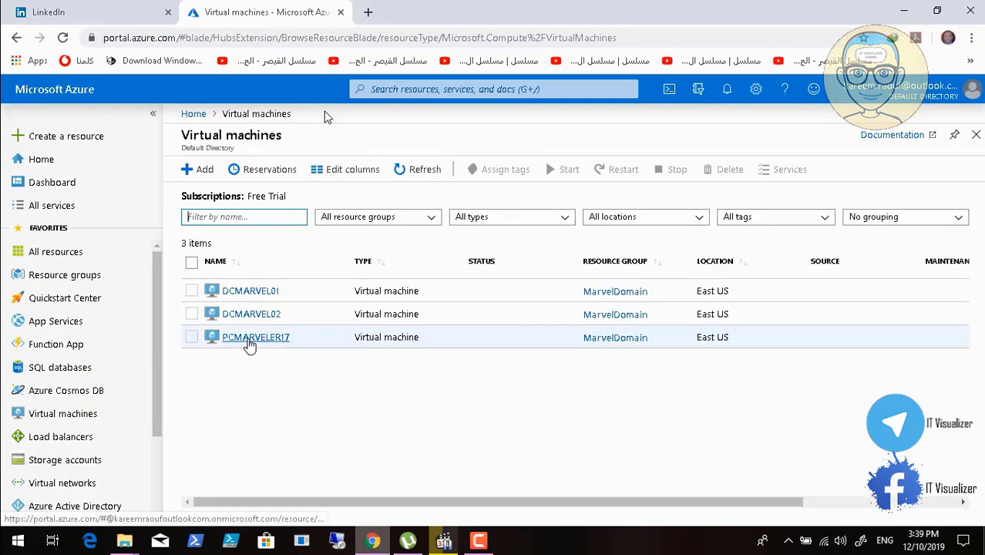
left_click(249, 339)
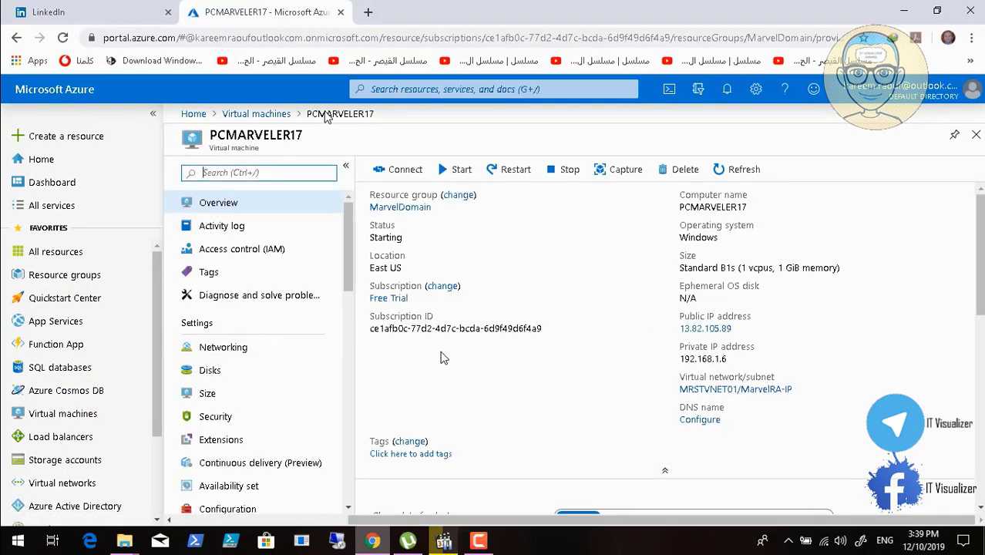
left_click(515, 175)
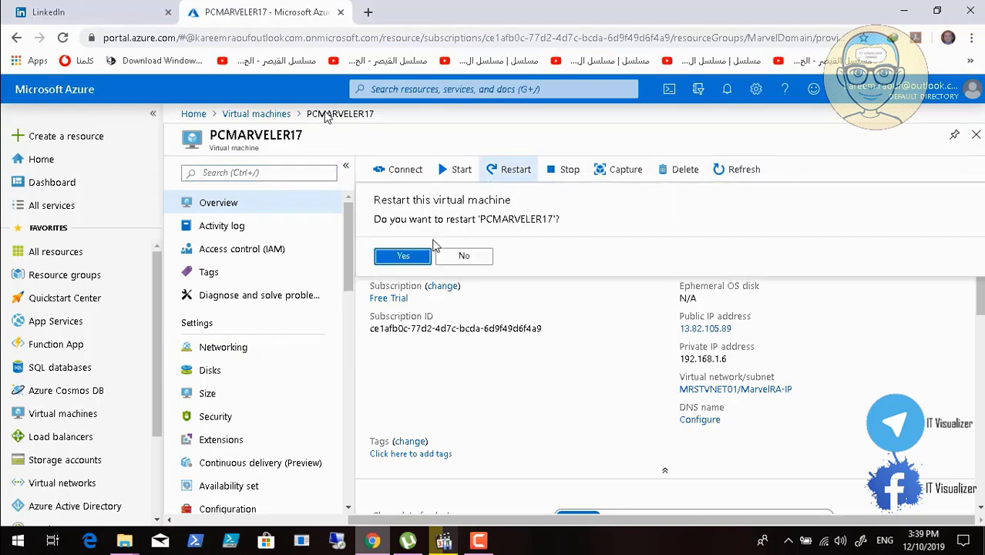
left_click(410, 258)
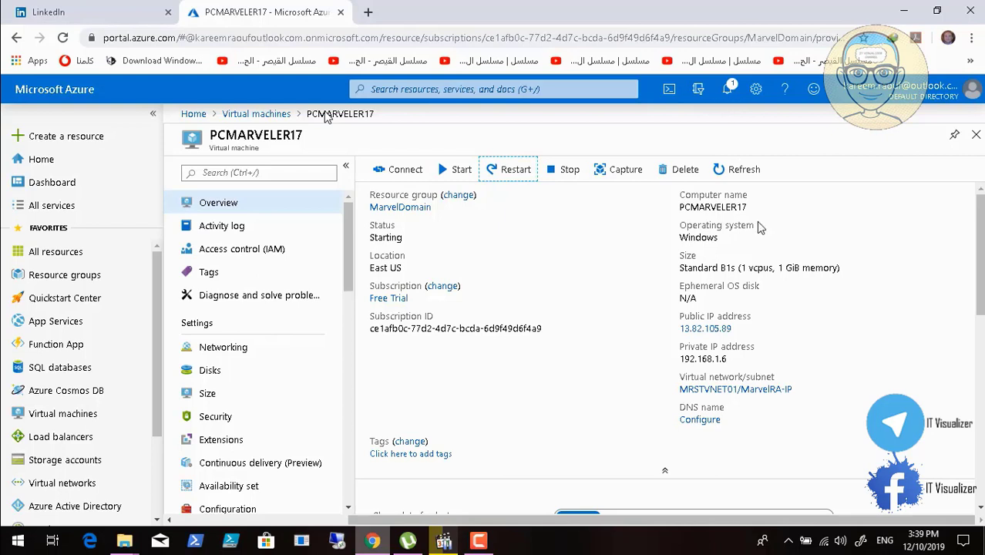
Check the portal notifications for the restart and try to reconnect to 13.82.105.89 through Remote Desktop
left_click(729, 90)
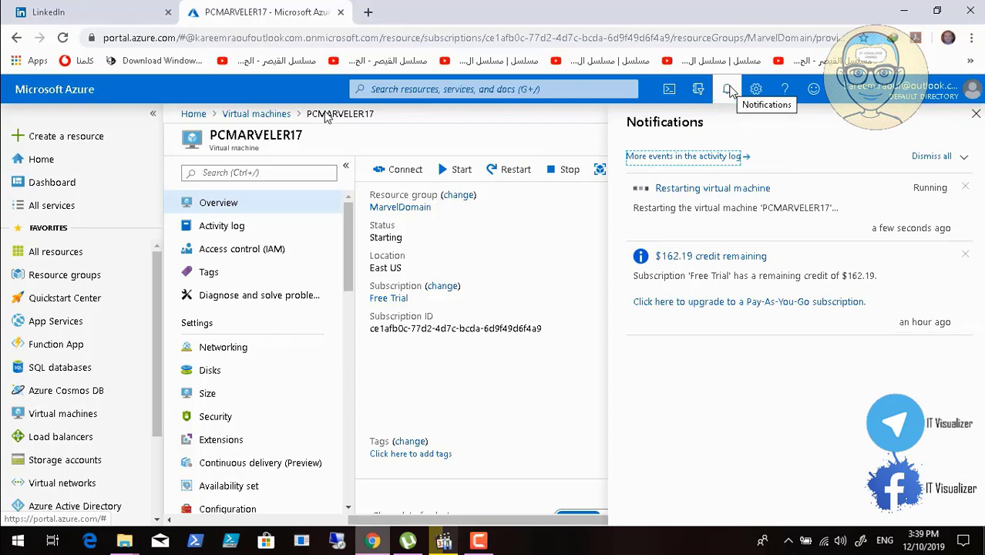
left_click(478, 540)
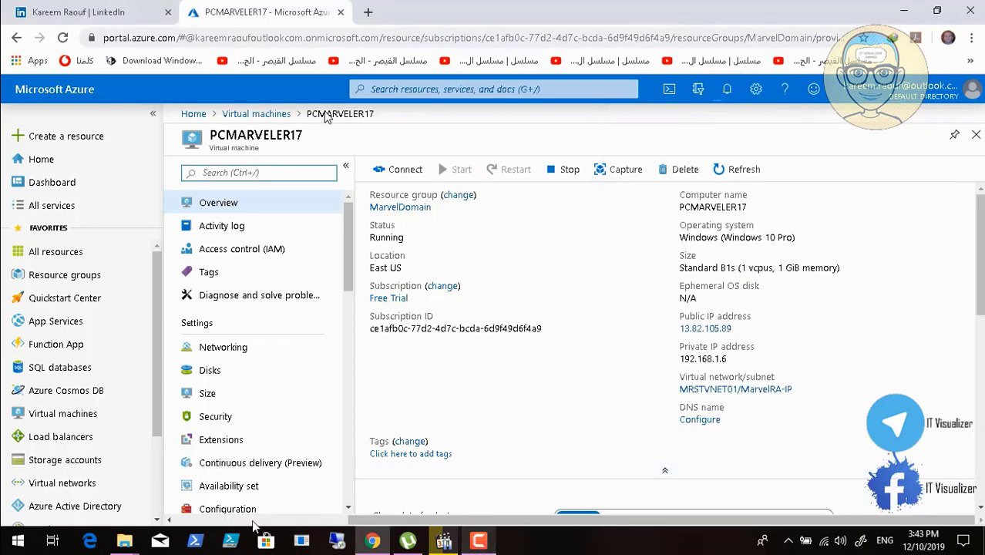
right_click(338, 541)
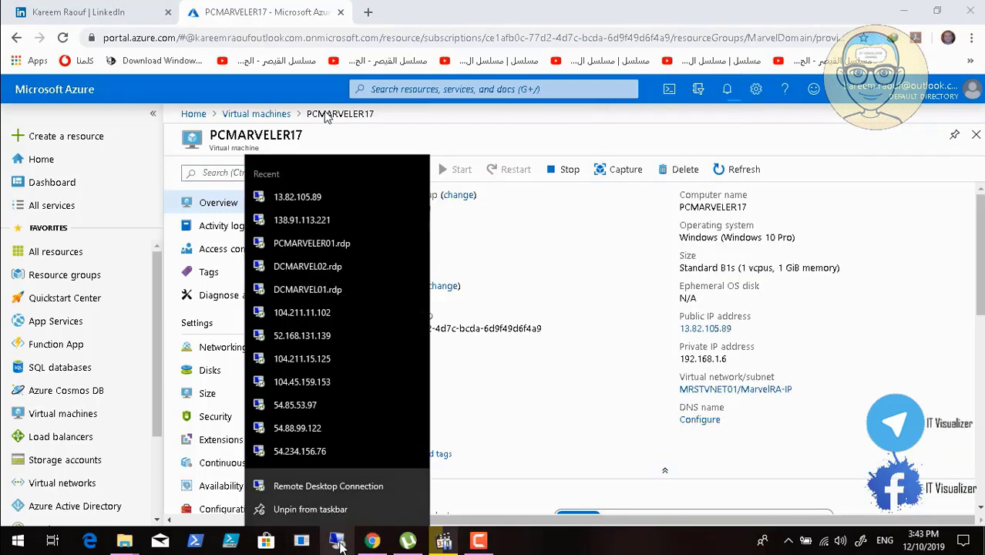
left_click(328, 196)
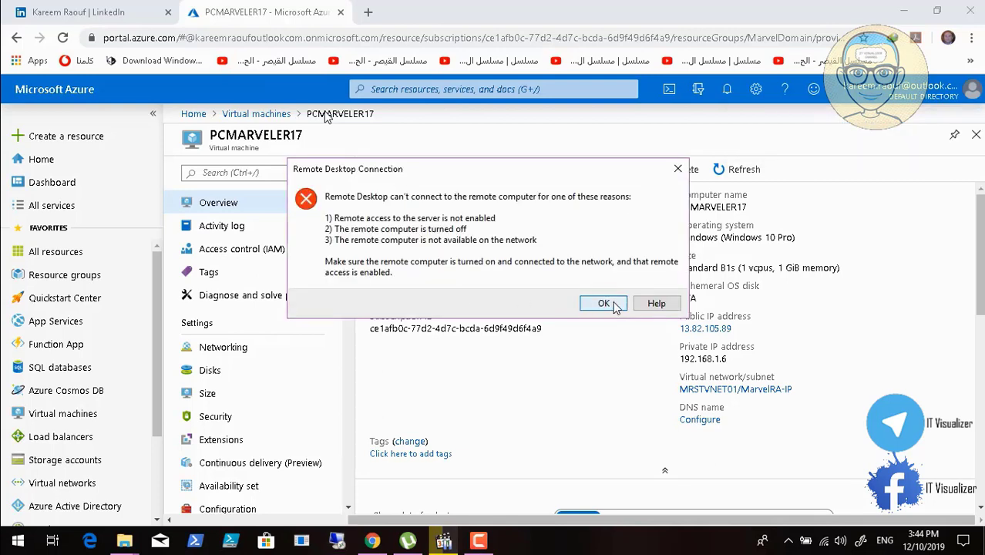
left_click(614, 303)
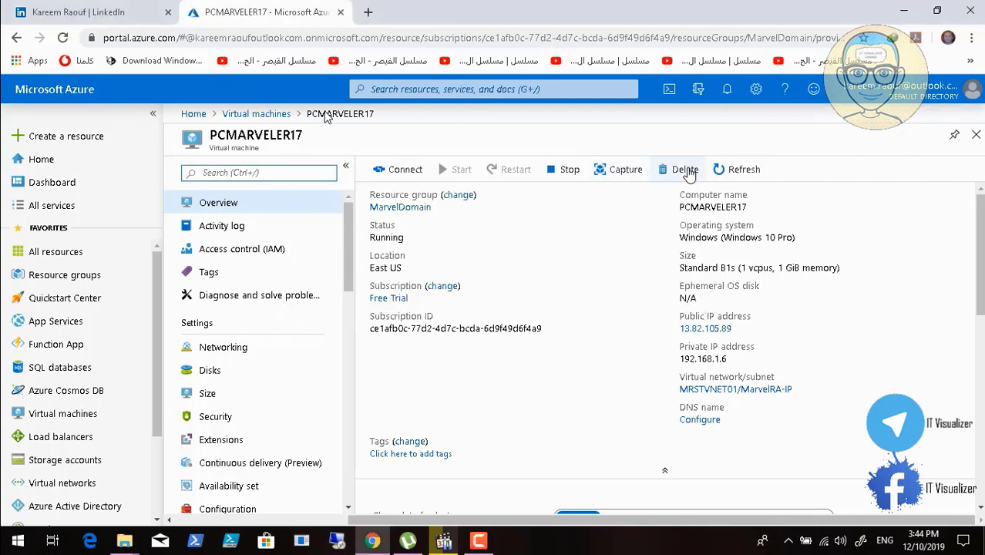
Refresh the overview of PCMARVELER17 and start a new Remote Desktop connection to 13.82.105.89
left_click(741, 171)
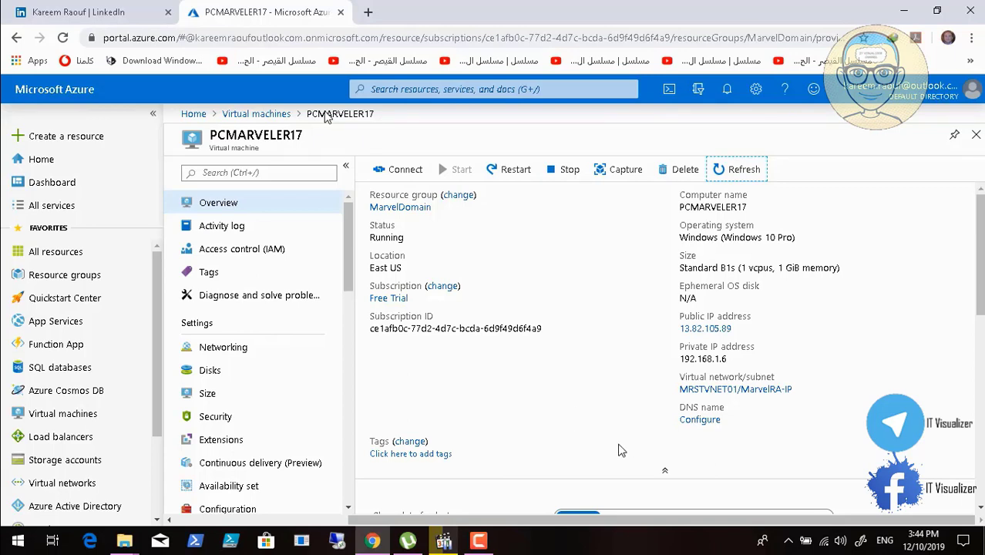
right_click(337, 542)
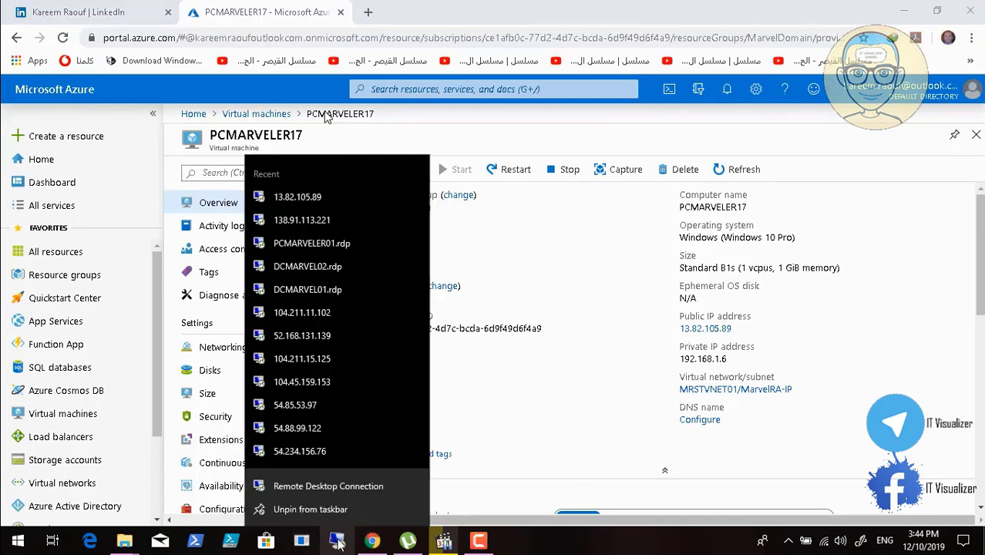
left_click(325, 196)
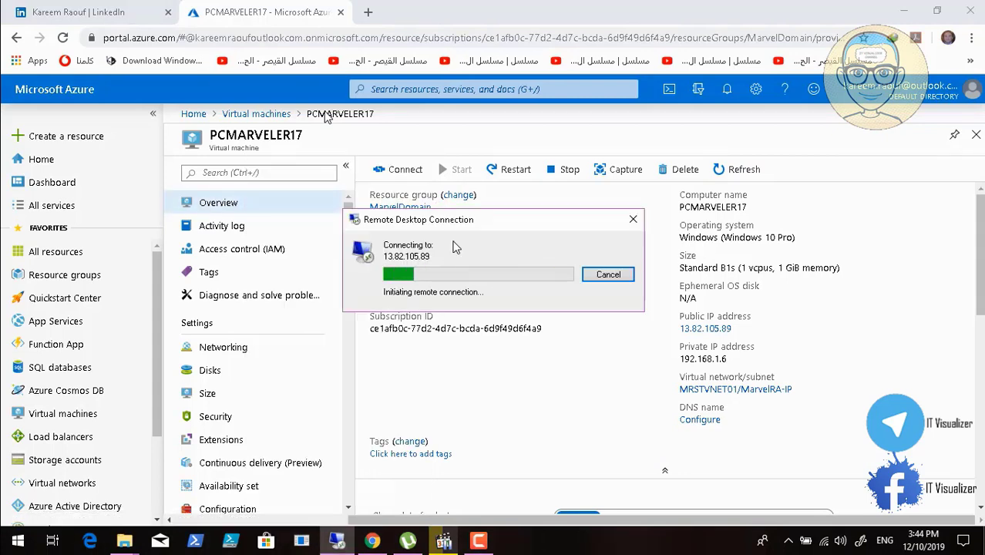
mouse_move(501, 511)
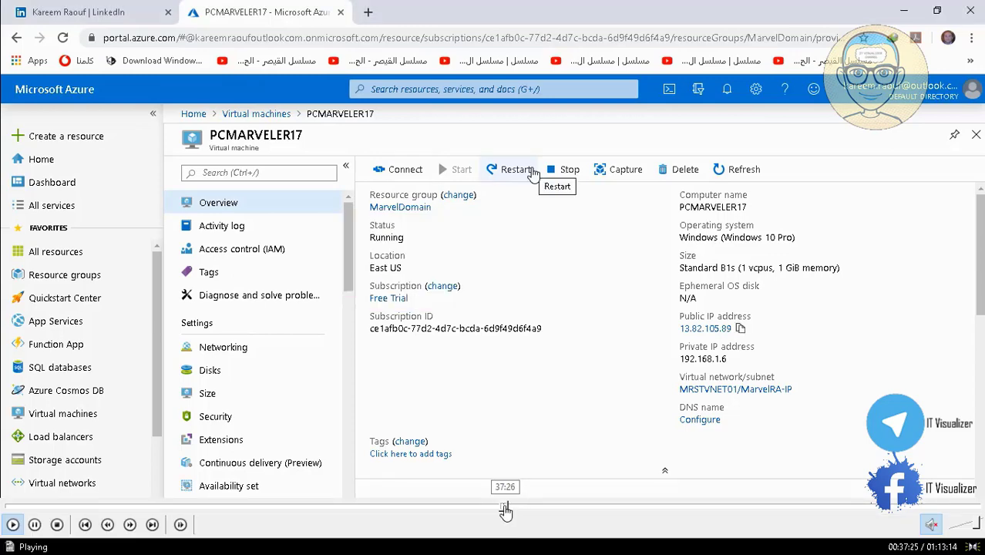
left_click(508, 506)
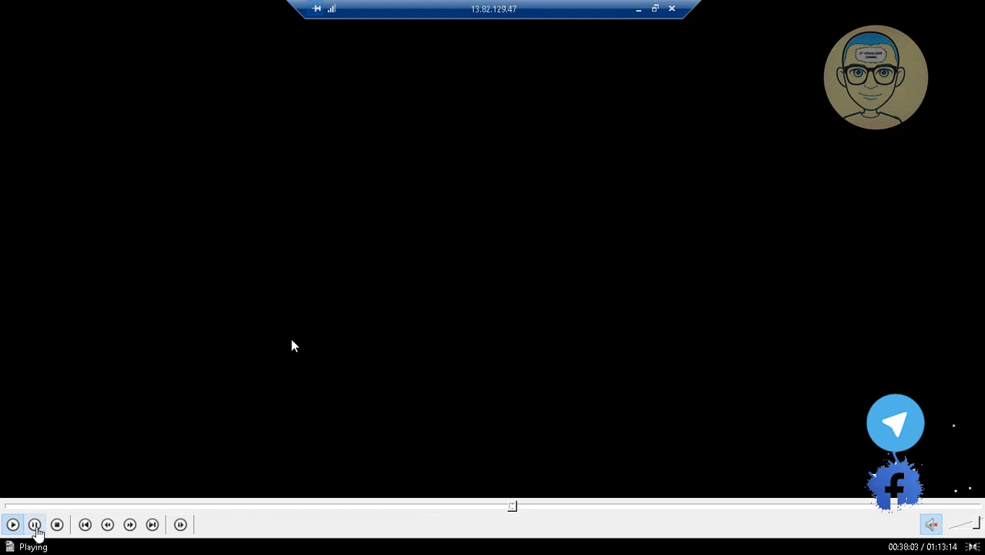
left_click(35, 524)
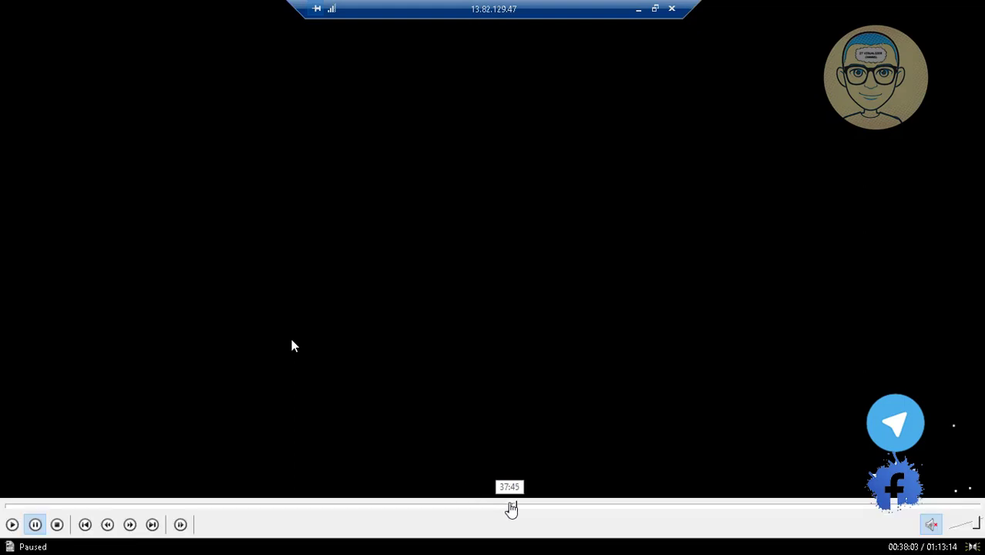
left_click(511, 507)
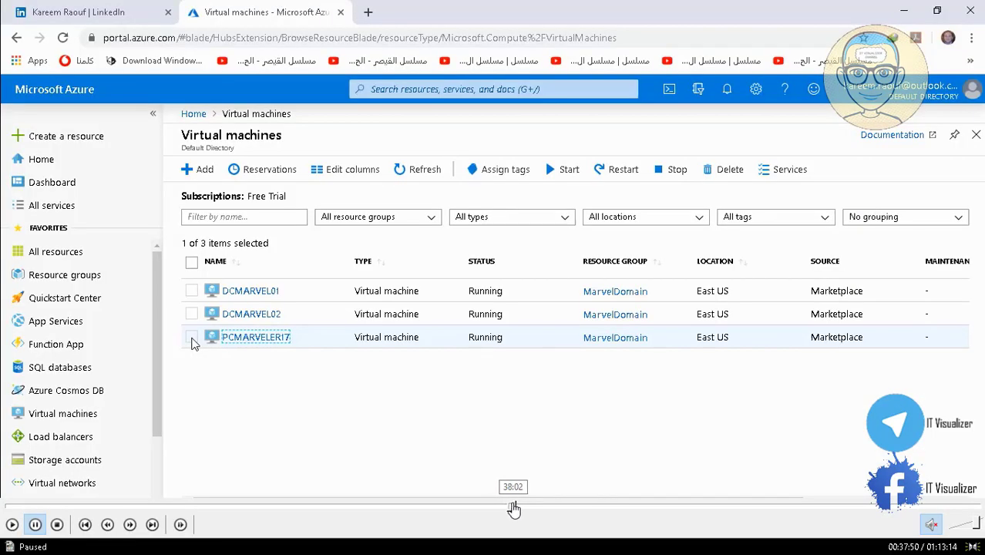
left_click(512, 507)
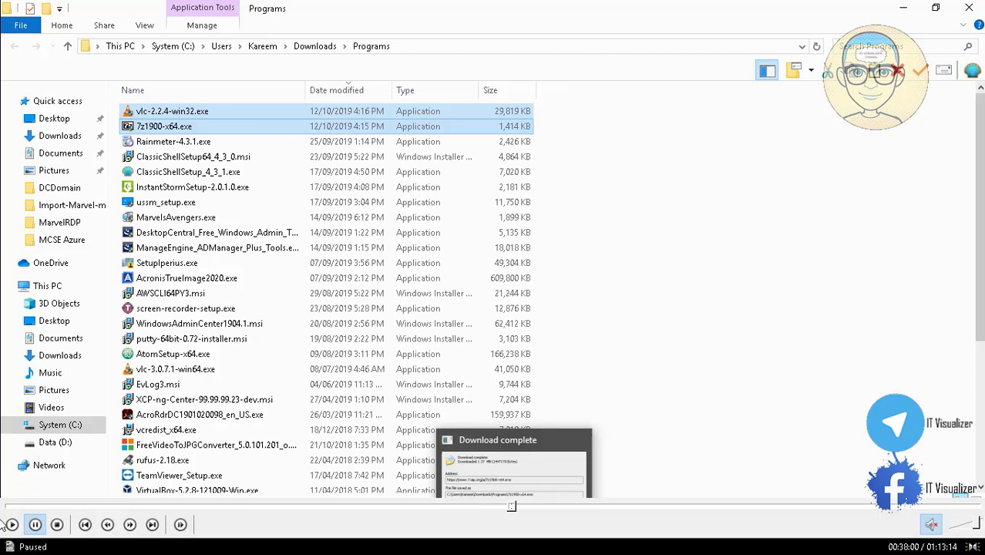
left_click(12, 524)
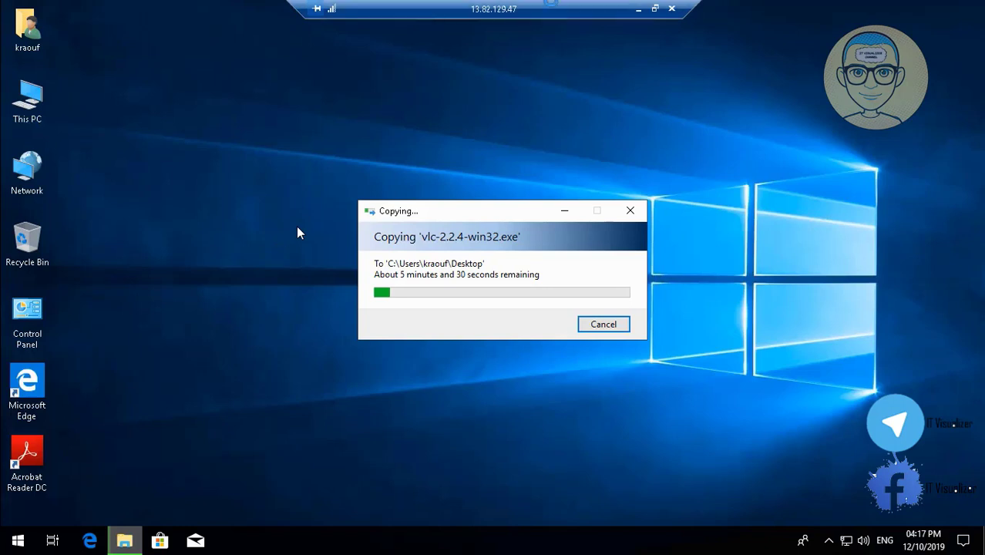
Minimize the remote desktop session and open the Boot diagnostics page of the virtual machine DCMARVEL01 in the Azure portal
left_click(639, 8)
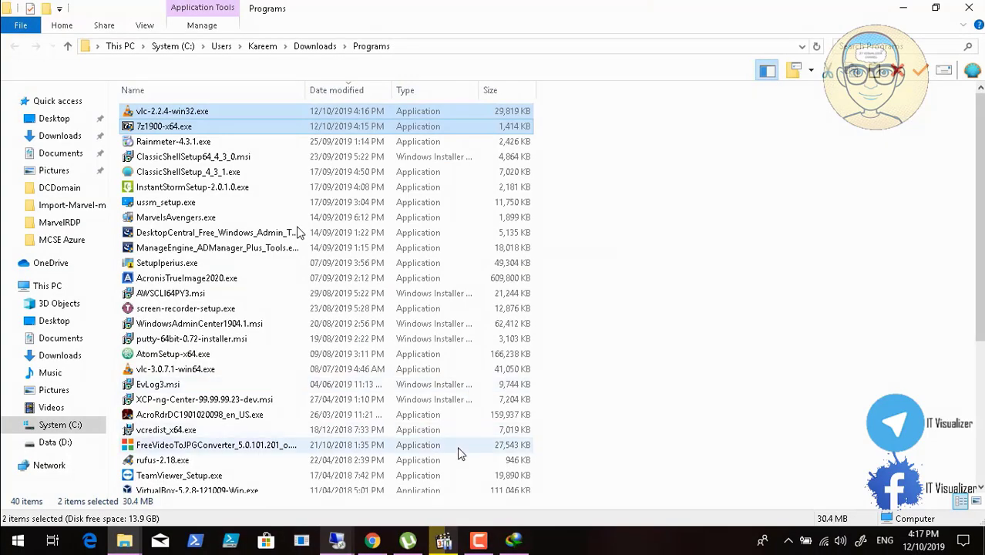
left_click(480, 543)
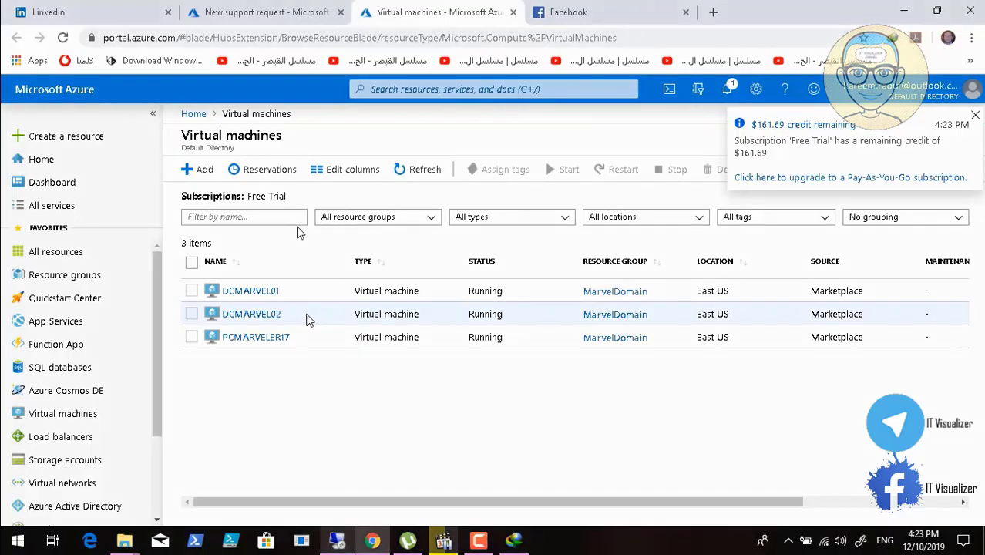
left_click(260, 294)
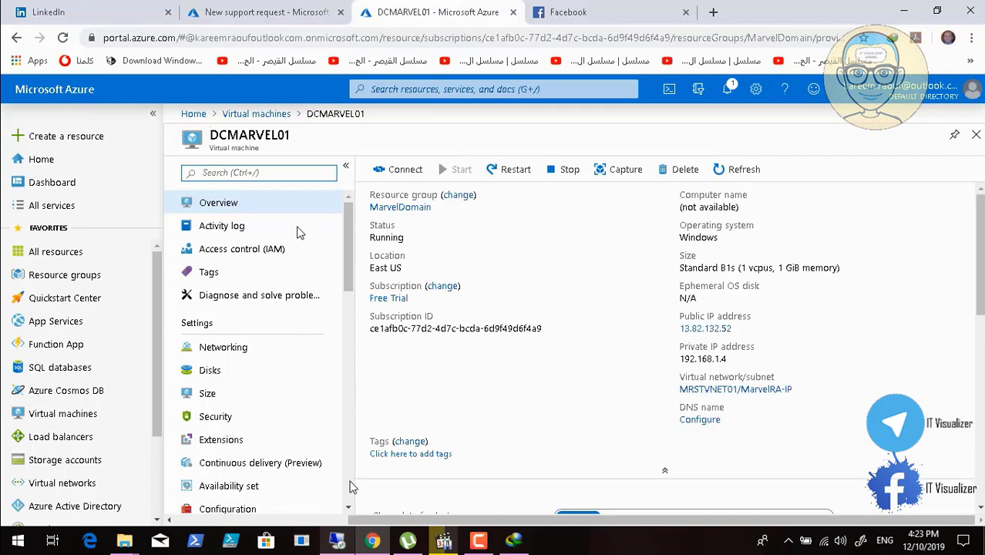
left_click(350, 510)
left_click(350, 509)
left_click(350, 510)
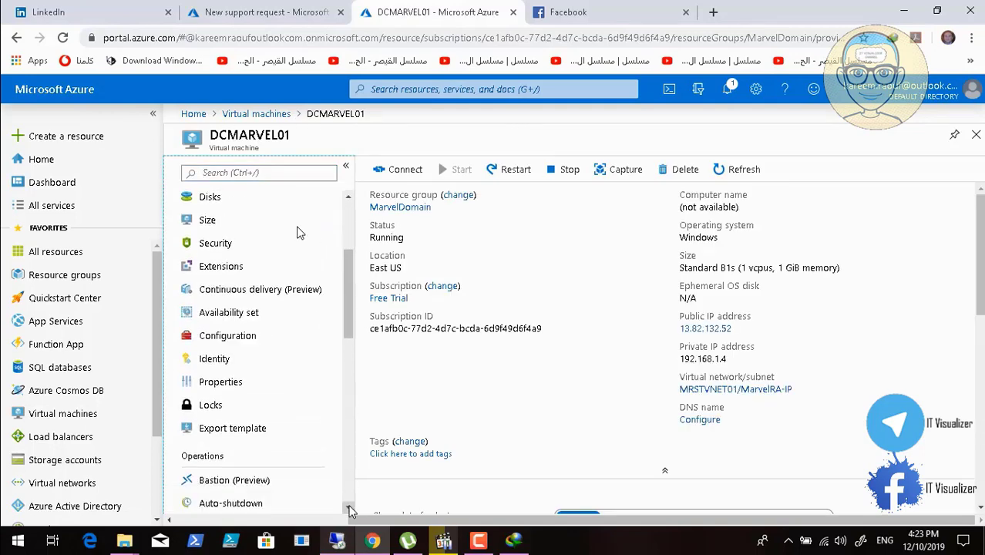
left_click(350, 509)
left_click(350, 510)
left_click(349, 510)
left_click(350, 509)
left_click(349, 509)
left_click(350, 510)
left_click(350, 509)
left_click(349, 509)
left_click(349, 510)
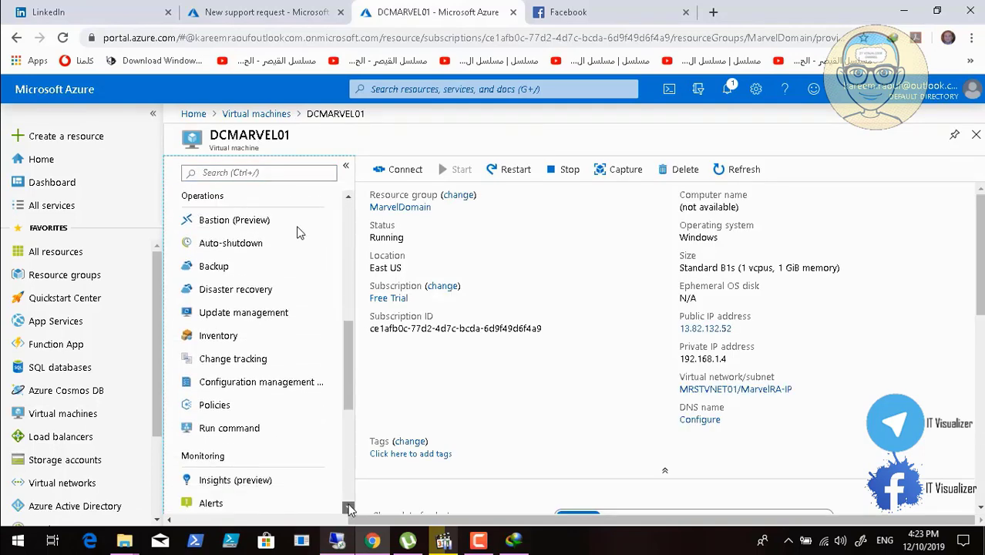
left_click(350, 509)
left_click(350, 510)
left_click(350, 509)
left_click(350, 510)
left_click(350, 510)
left_click(349, 509)
left_click(350, 509)
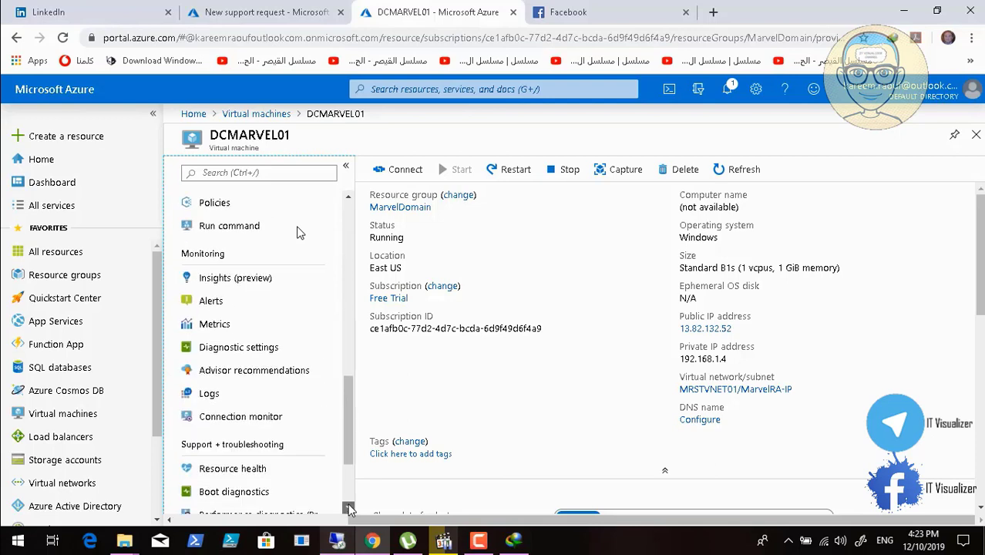
left_click(349, 509)
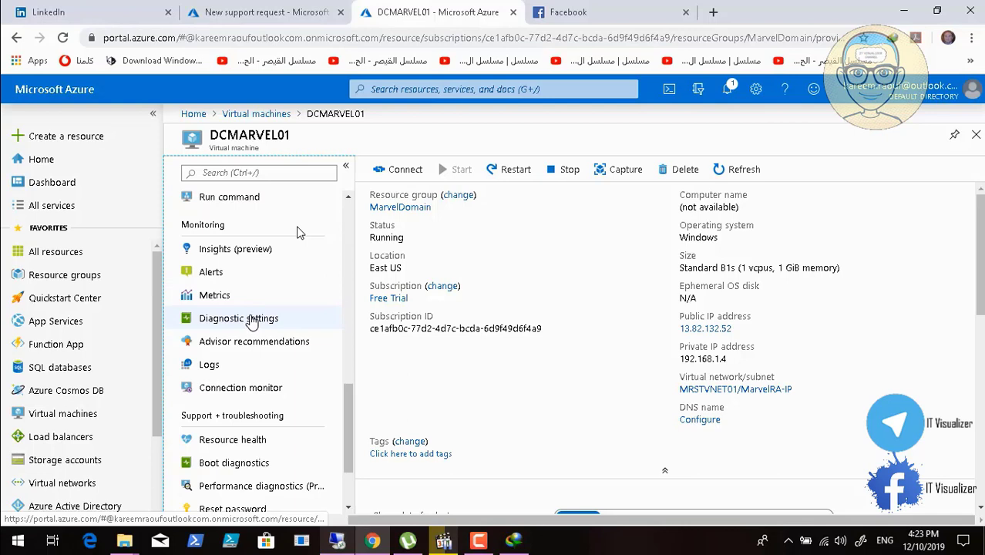
left_click(254, 463)
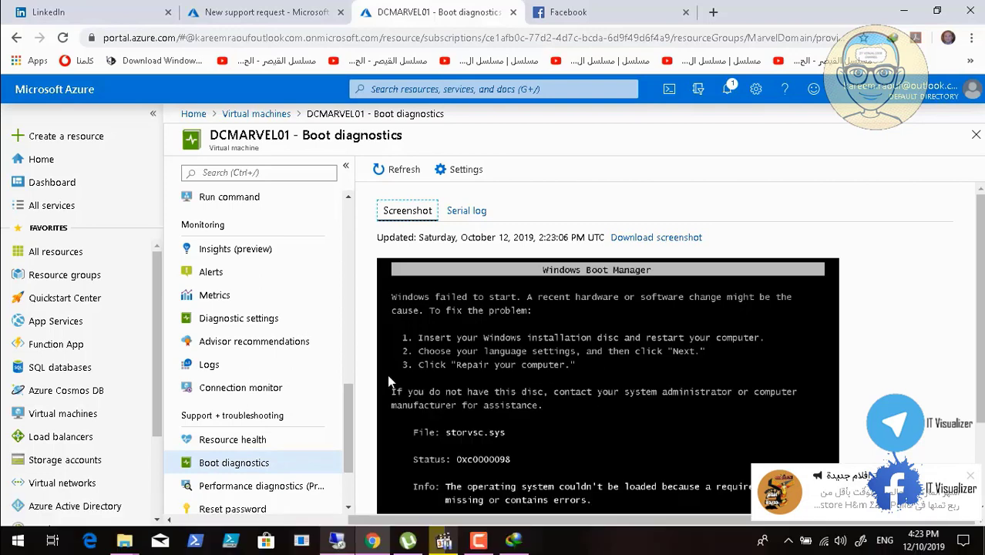
Dismiss the web notification and examine the full boot screenshot of DCMARVEL01
left_click(970, 474)
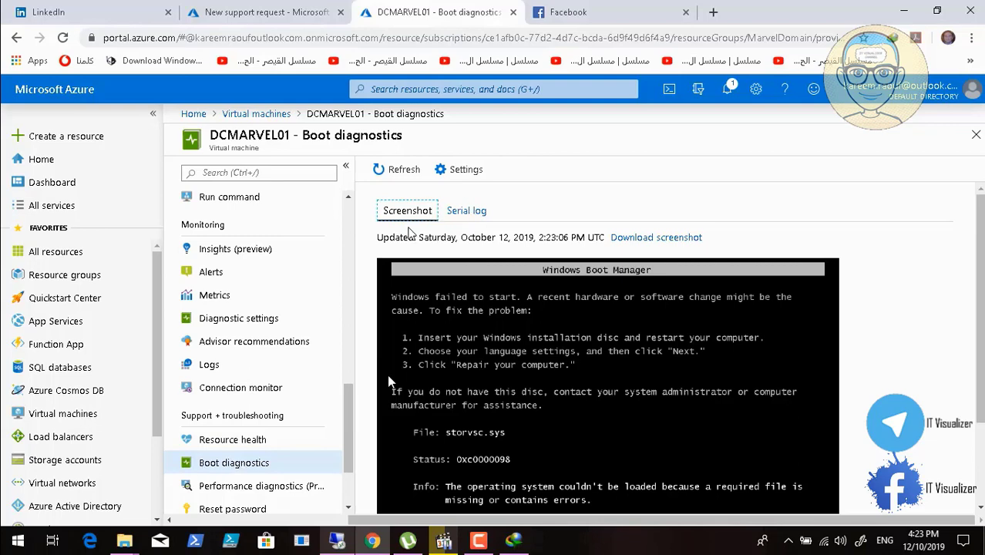
mouse_move(87, 508)
left_click(13, 524)
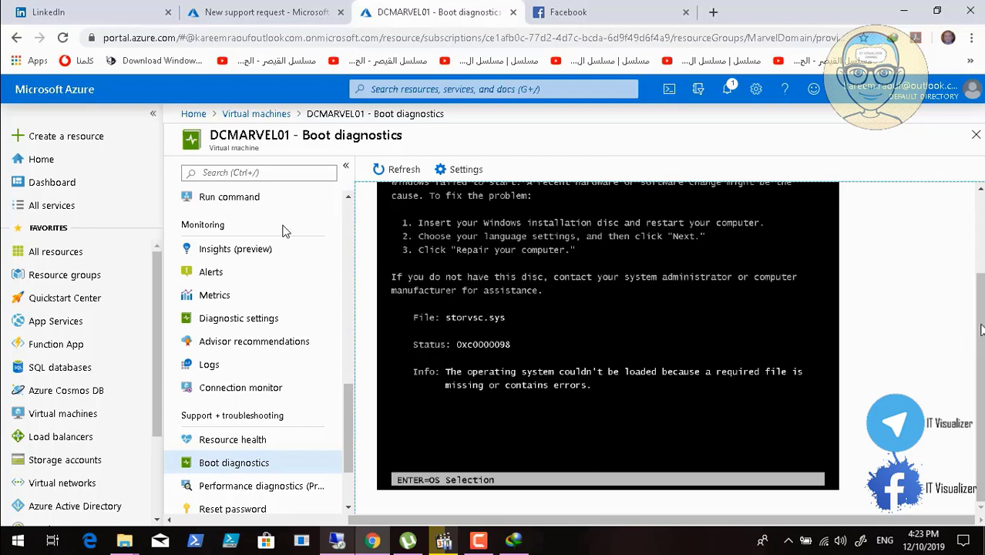
left_click(980, 191)
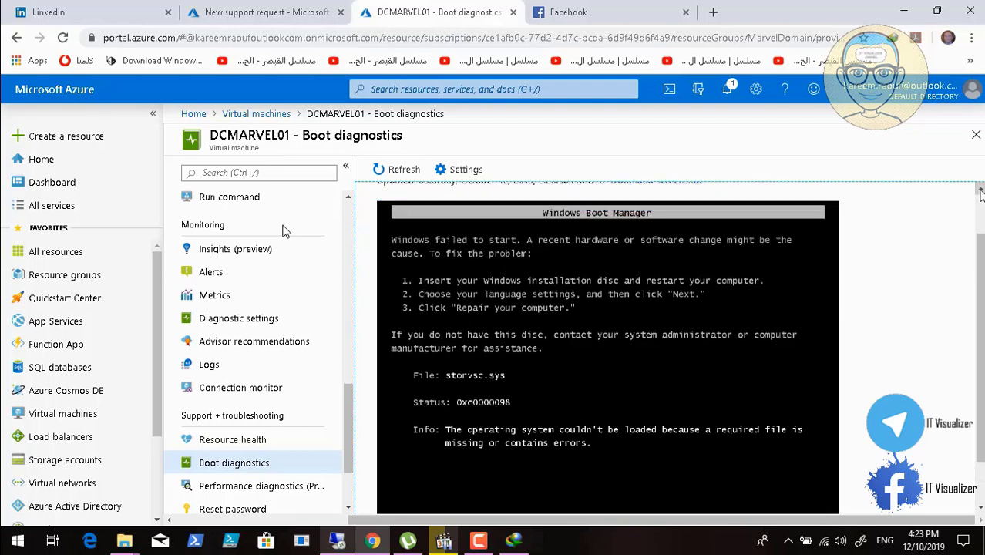
left_click(980, 192)
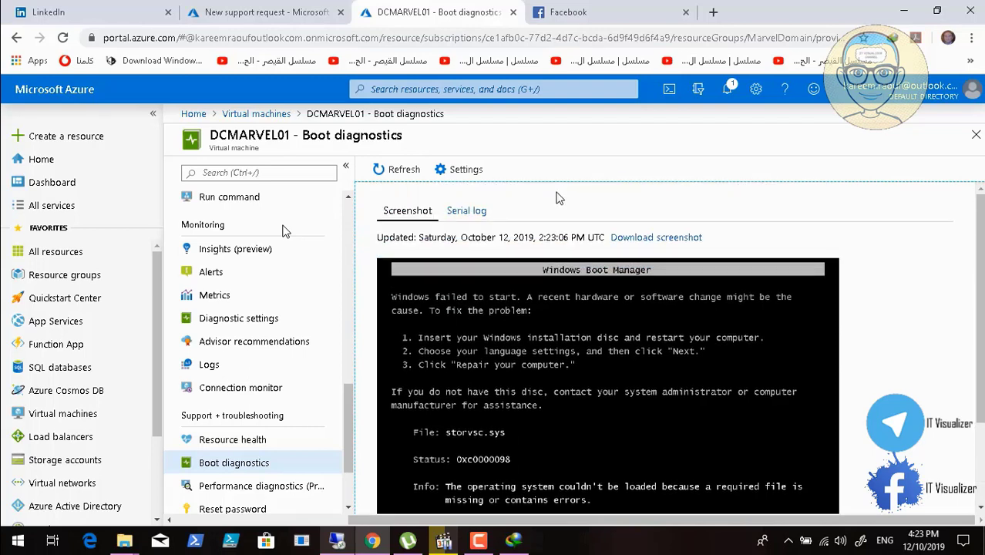
Inspect the boot diagnostics settings of DCMARVEL01 for status and storage account, and close them without changes
left_click(466, 172)
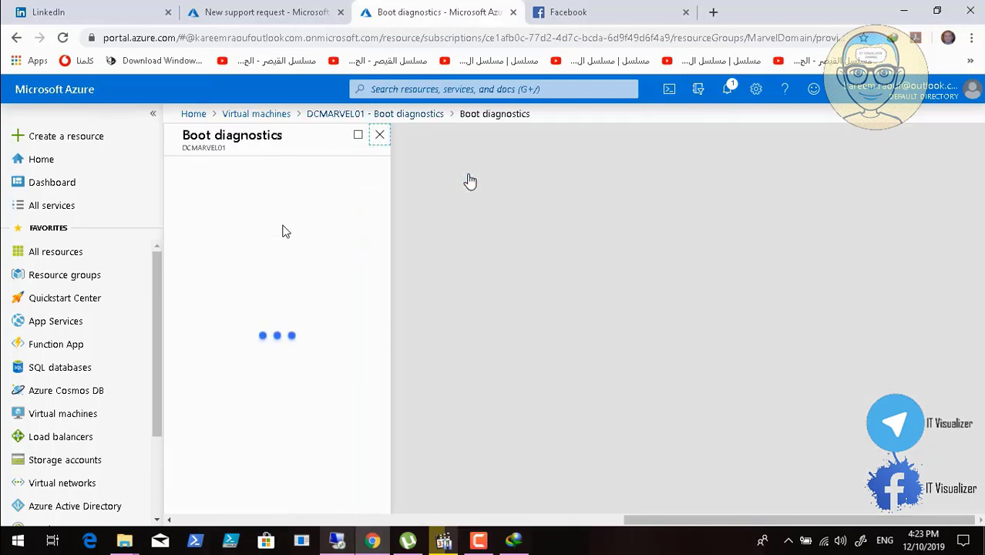
left_click(479, 547)
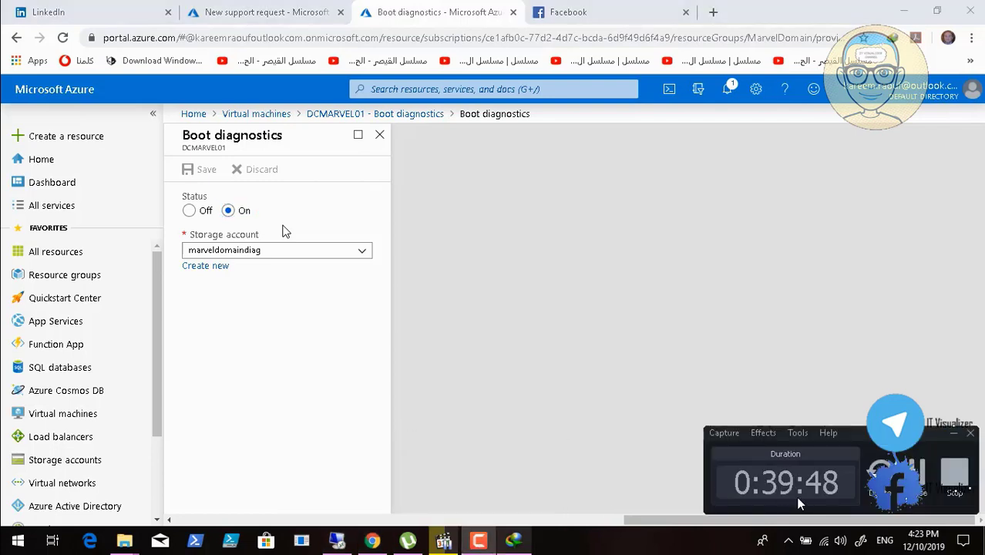
left_click(954, 434)
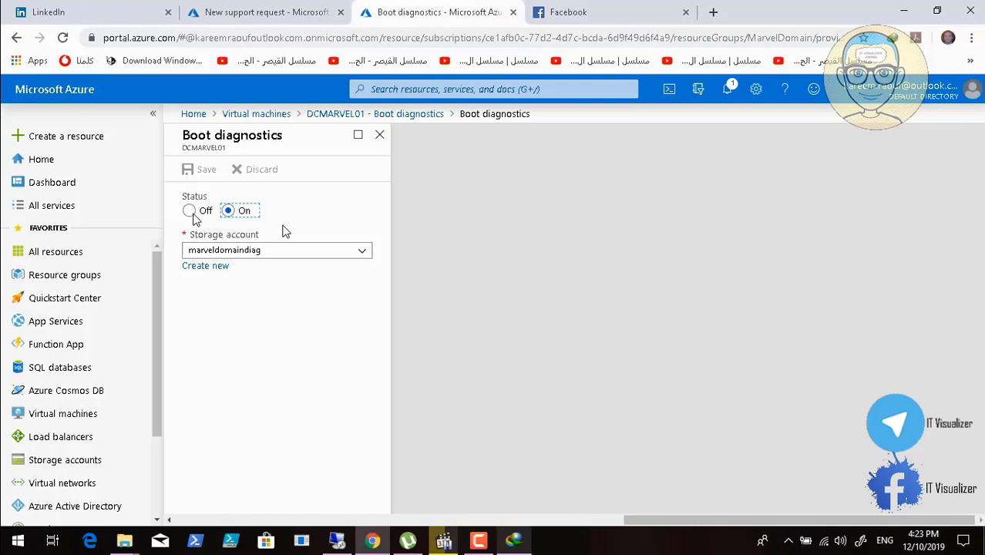
left_click(380, 137)
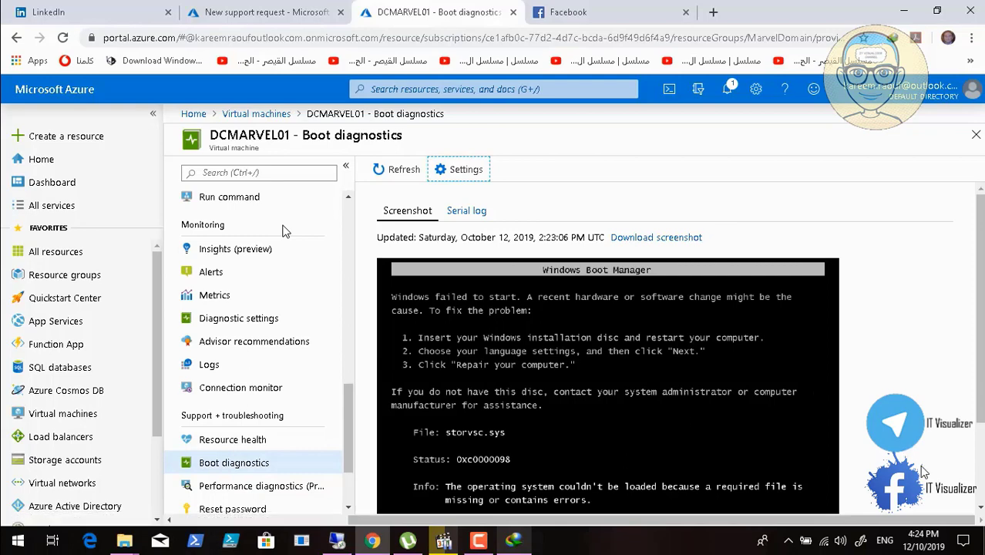
Review the lower part of the boot screenshot and open the Insights (preview) page of DCMARVEL01
left_click(979, 509)
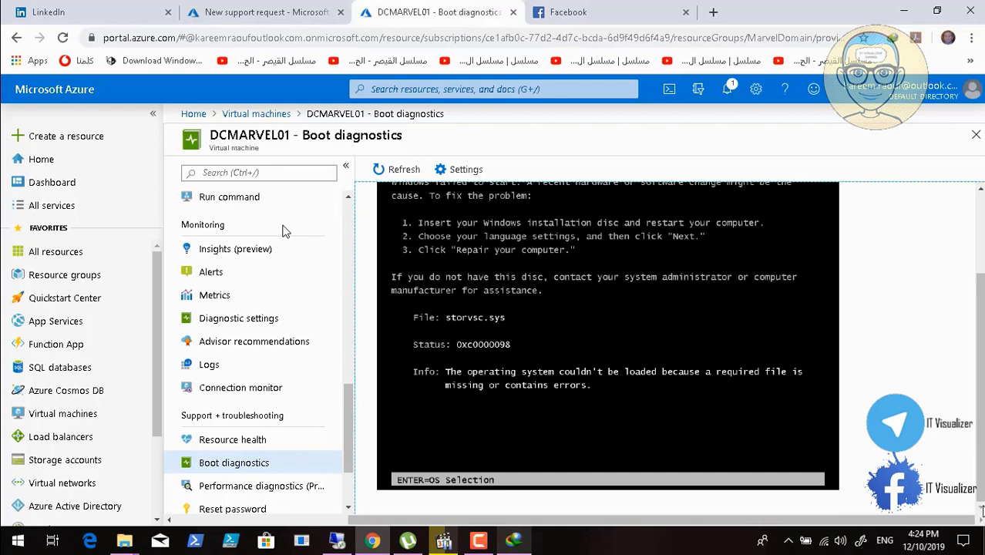
left_click(206, 253)
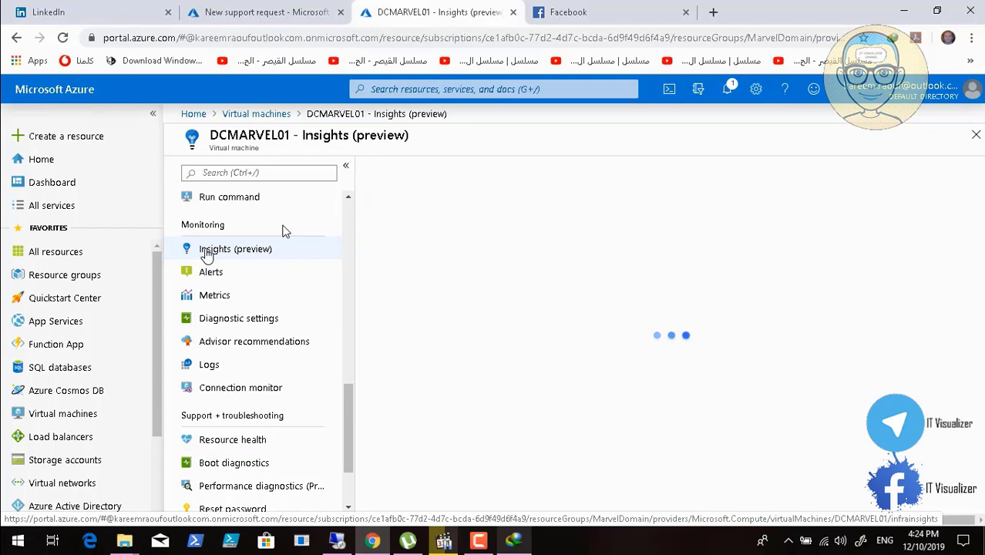
mouse_move(459, 526)
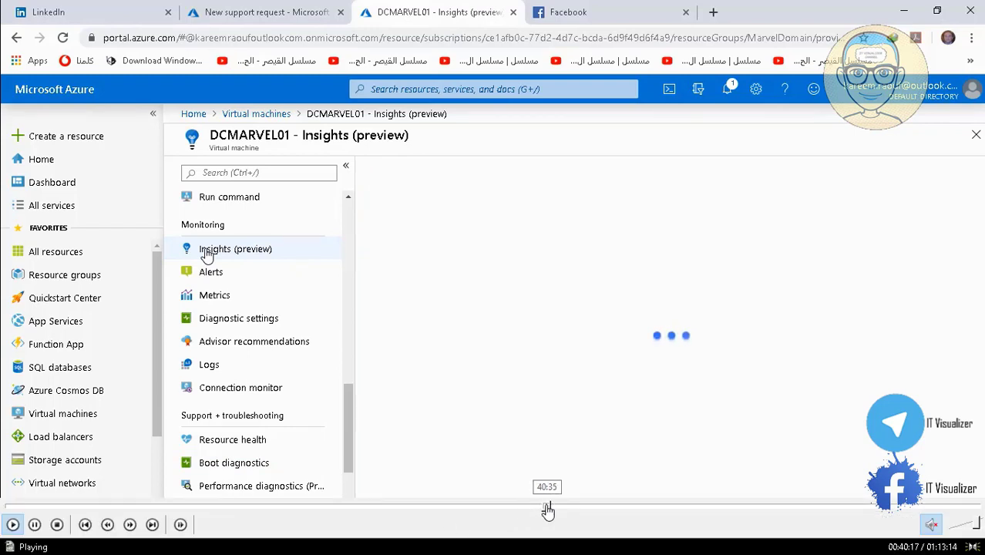
left_click(546, 508)
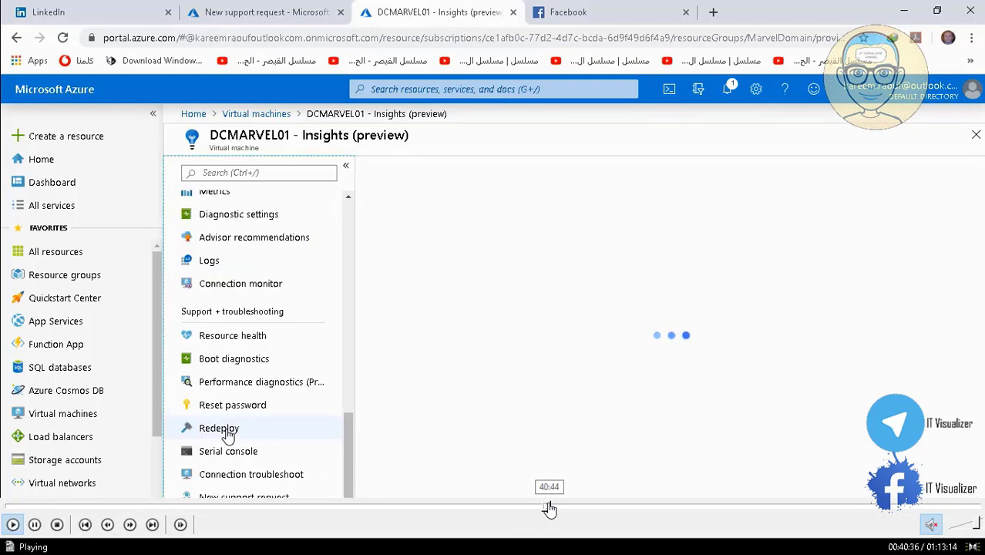
left_click(550, 509)
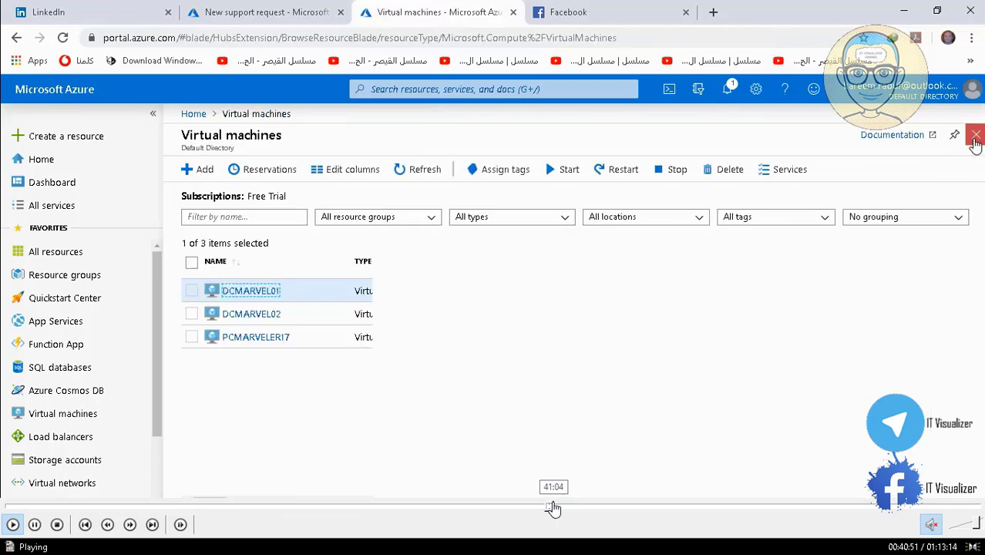
Open the serial console of DCMARVEL01, proceed to OS selection and try to start Windows Server [EMS Enabled]
left_click(552, 509)
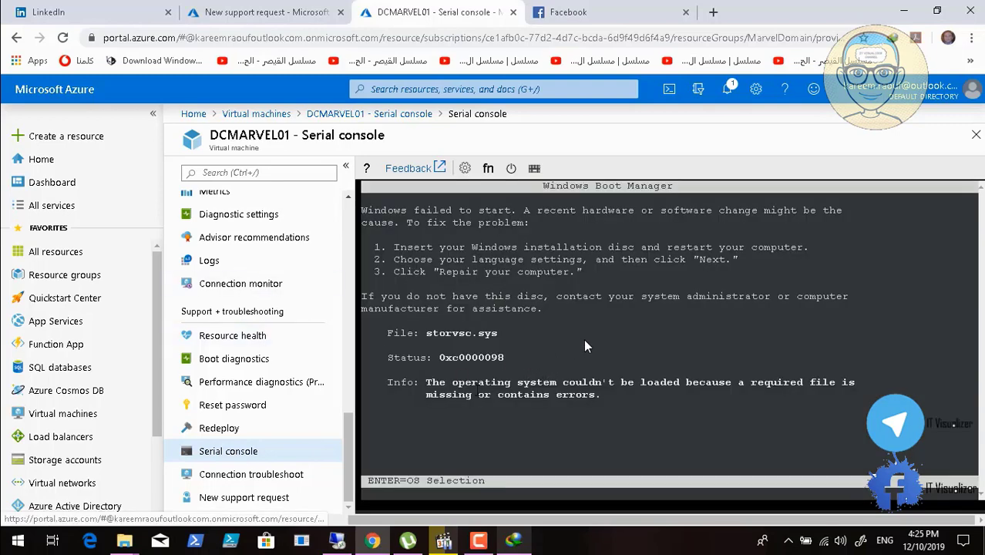
key("Return")
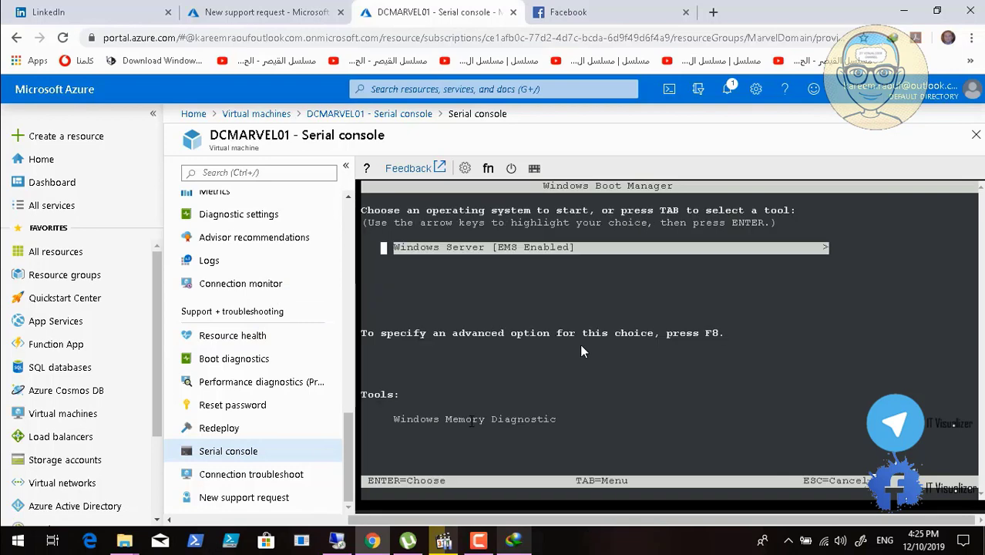
mouse_move(119, 519)
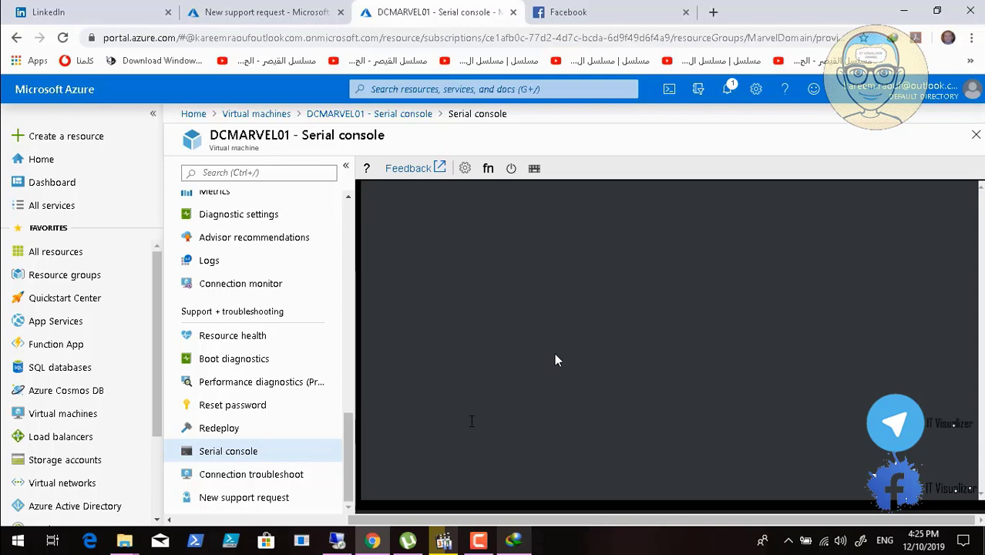
mouse_move(6, 538)
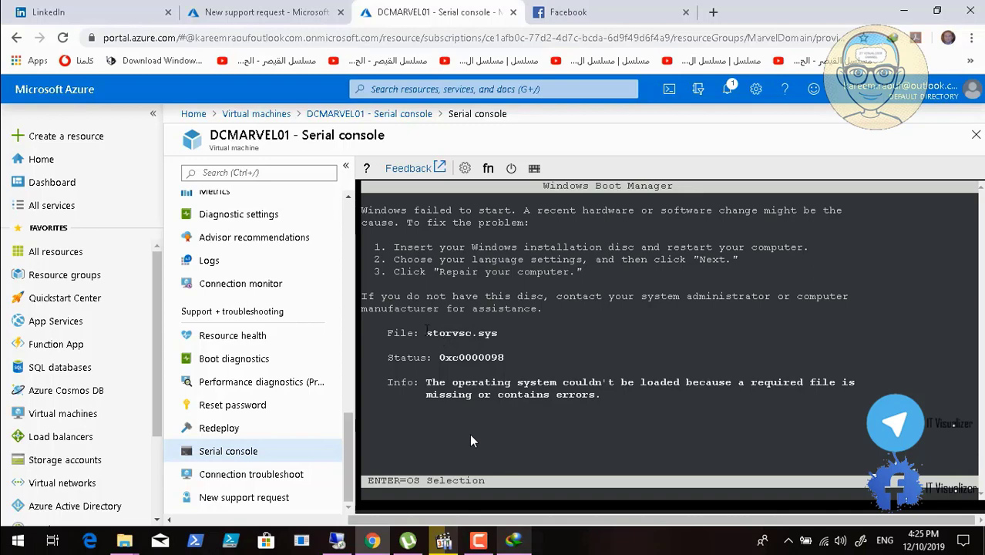
Copy the file name storvsc.sys from the console error, search the web for it and open the TechNet thread "Sysprep error storvsc.sys"
left_click_drag(426, 334, 501, 331)
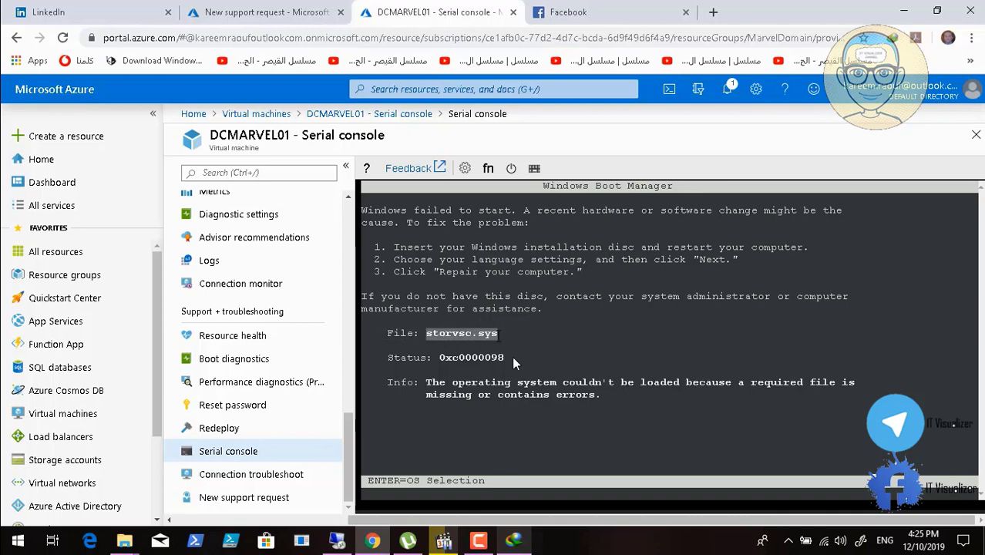
right_click(488, 339)
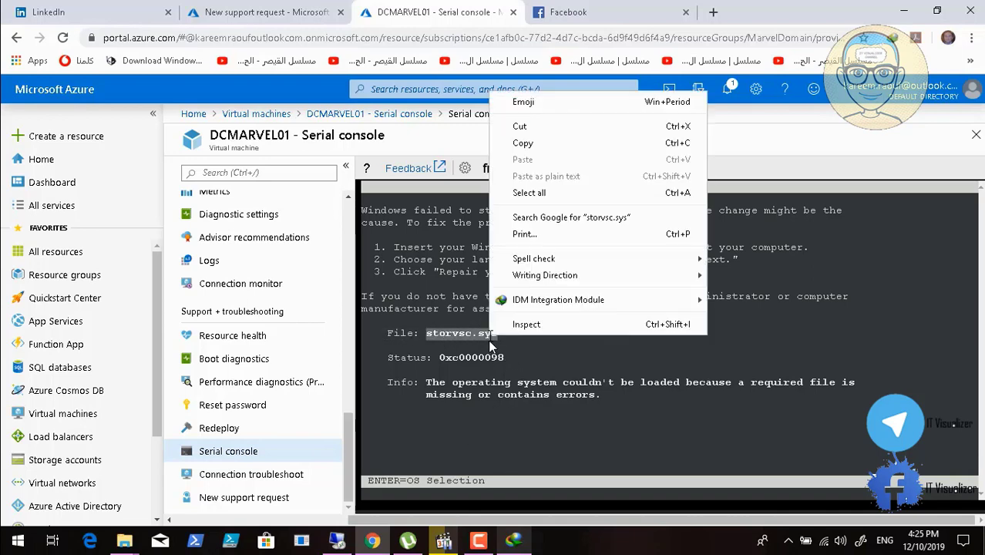
left_click(605, 143)
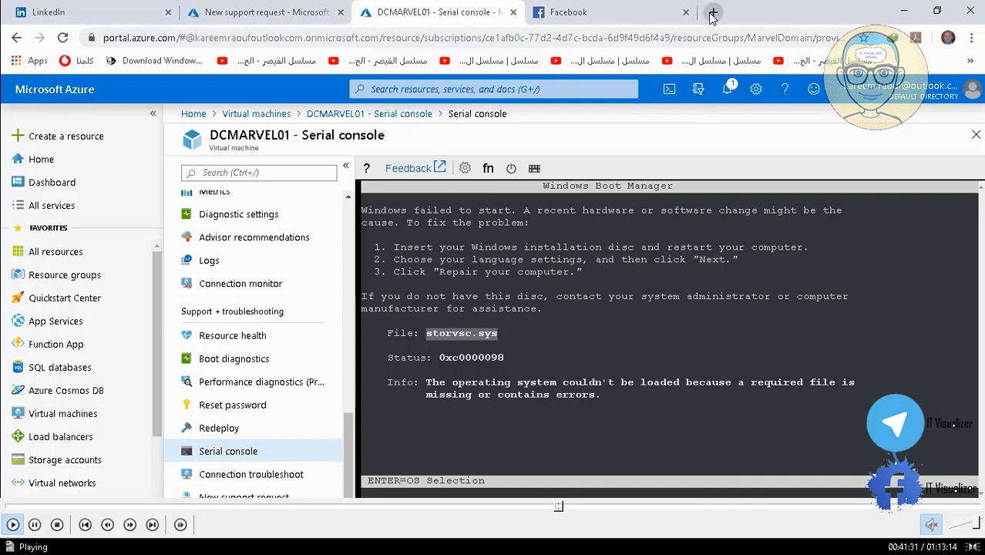
left_click(713, 12)
right_click(192, 39)
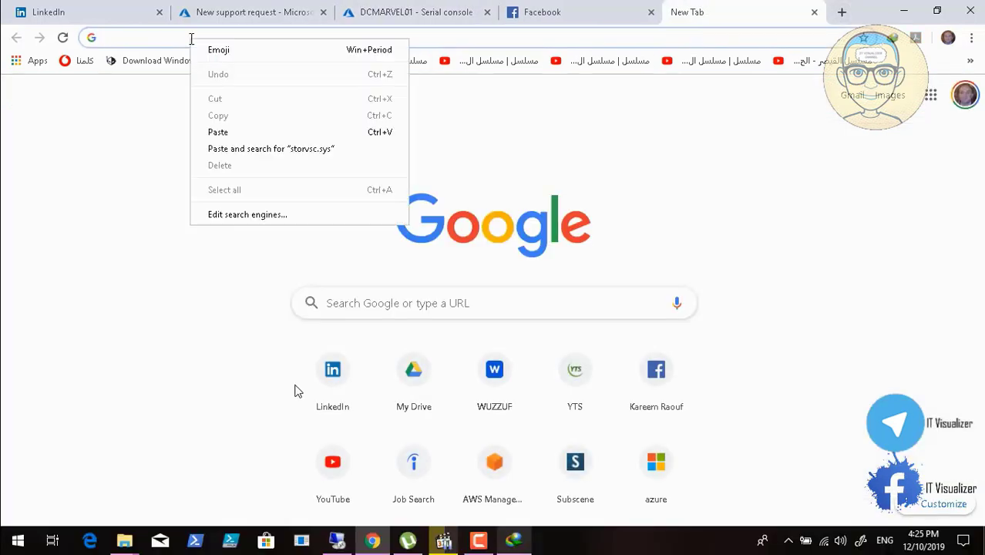
left_click(240, 149)
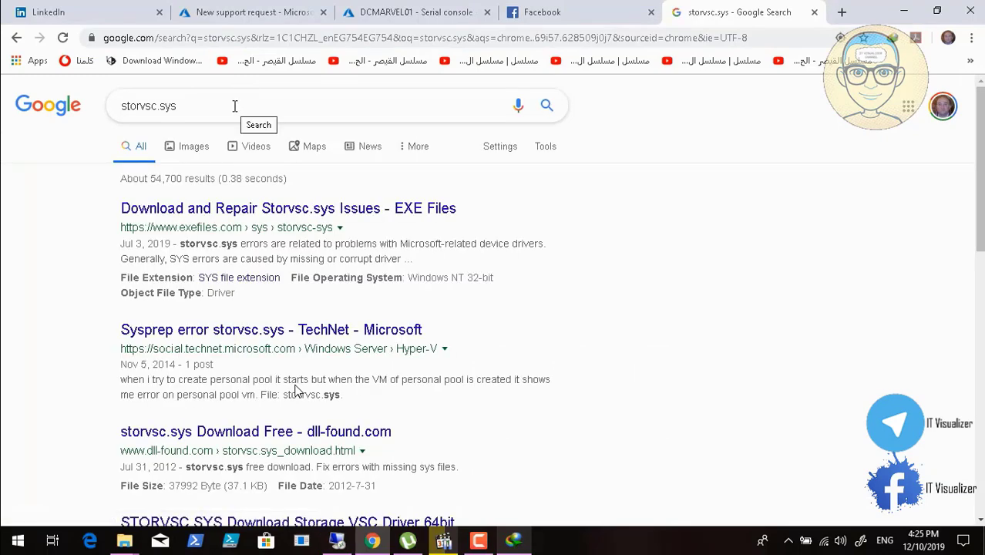
left_click(287, 339)
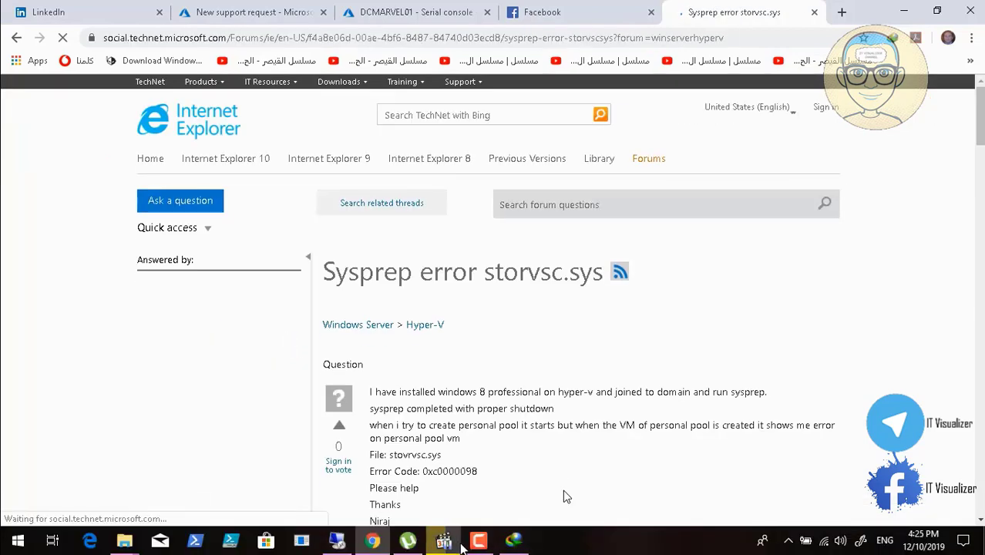
Switch to the remote desktop session, install 7-Zip 19.00 (x64) in the default destination folder and open the vlc-2.2.4-win32 installer
left_click(337, 541)
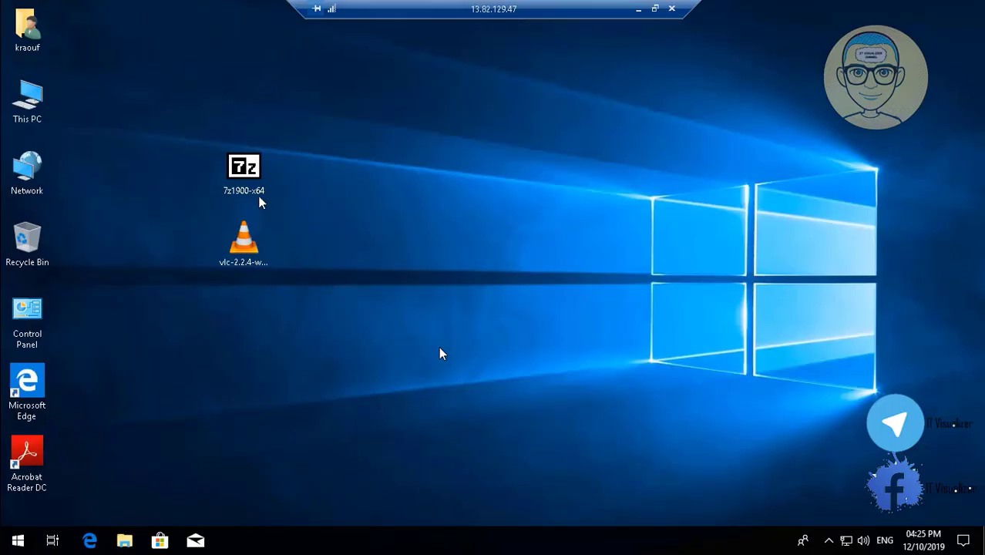
left_click(246, 175)
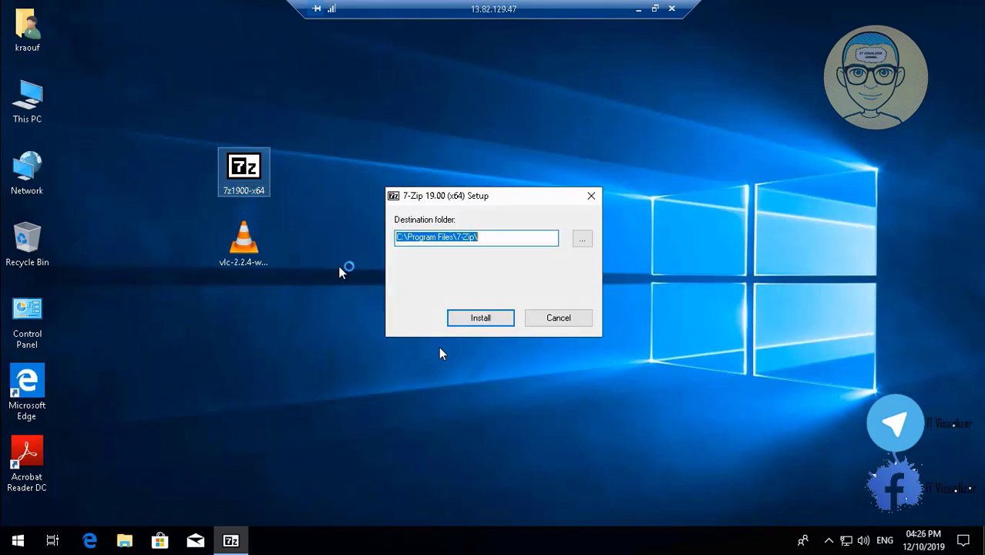
left_click(479, 318)
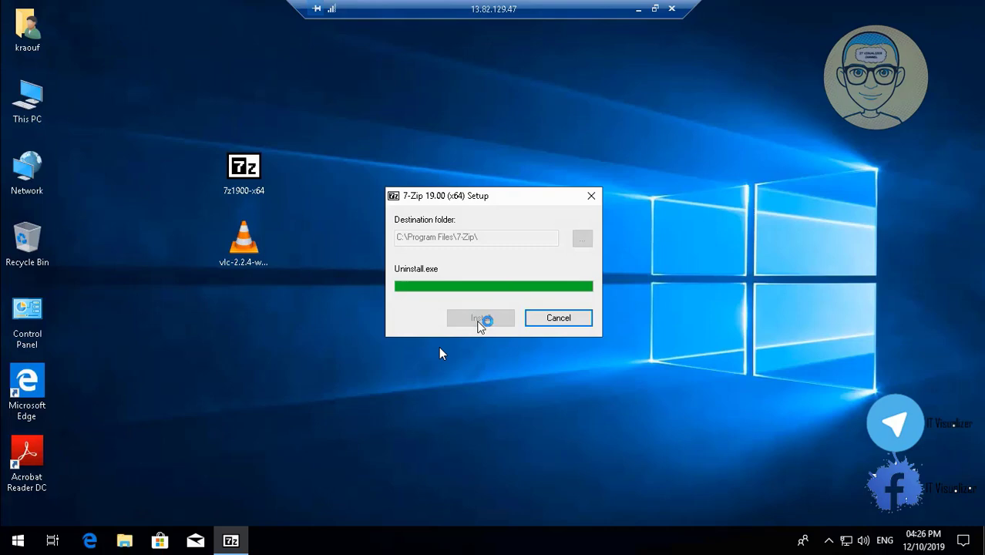
left_click(494, 319)
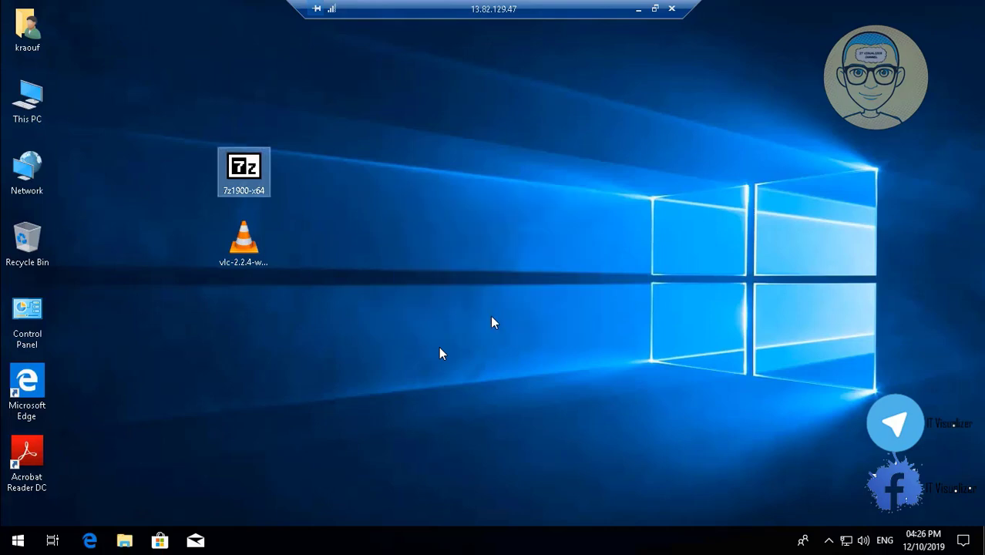
left_click(253, 256)
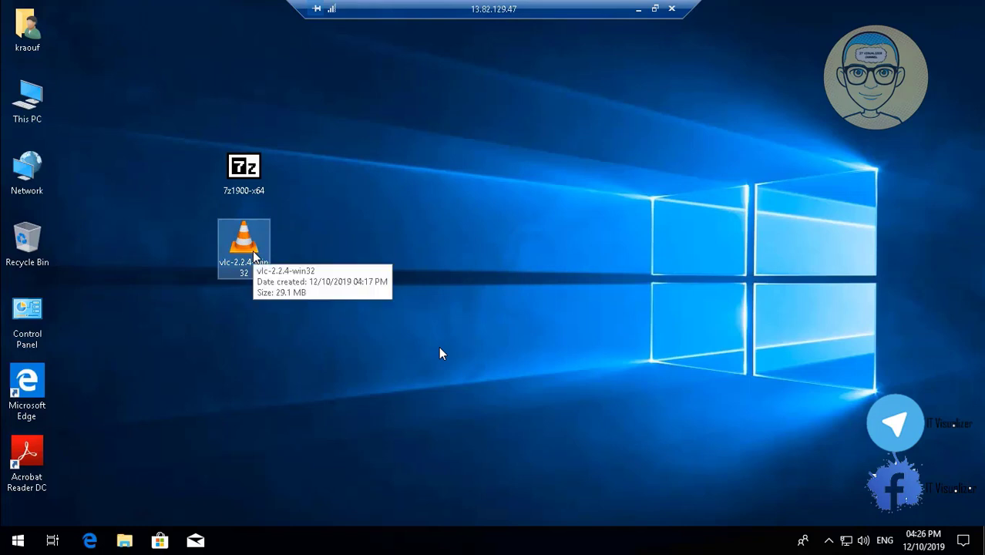
Minimize the remote desktop session and read the question and accepted answer in the TechNet thread about the storvsc.sys error
left_click(638, 9)
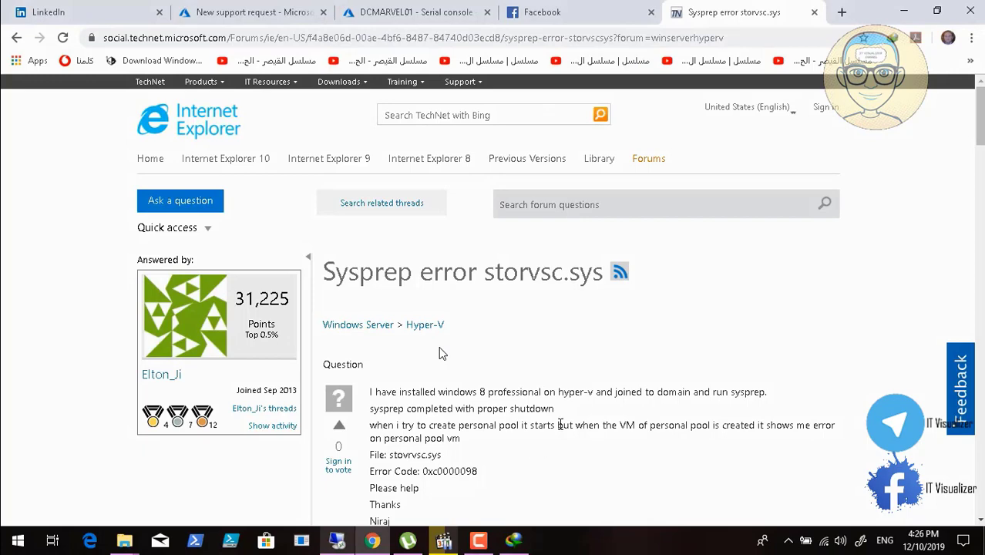
scroll(560, 423, "down", 3)
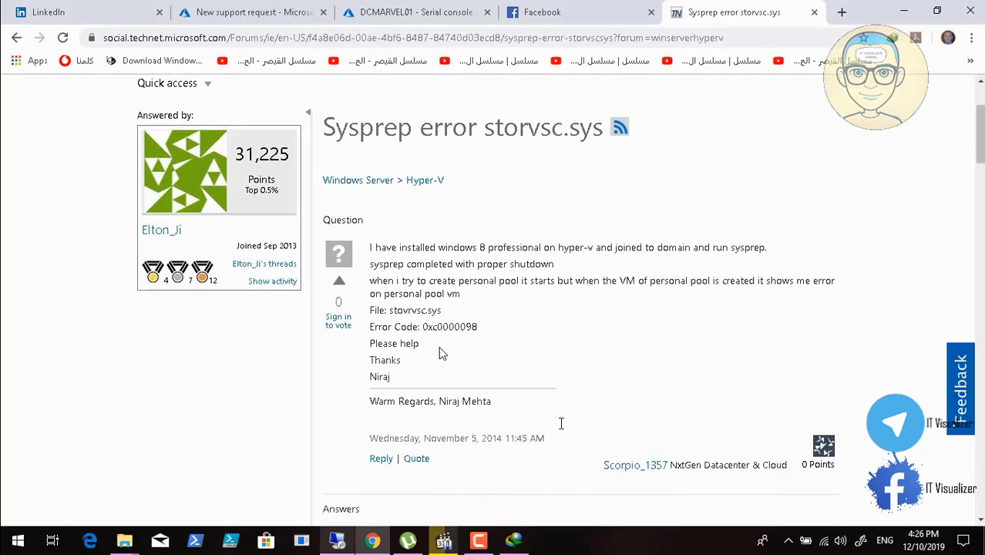
scroll(560, 423, "down", 1)
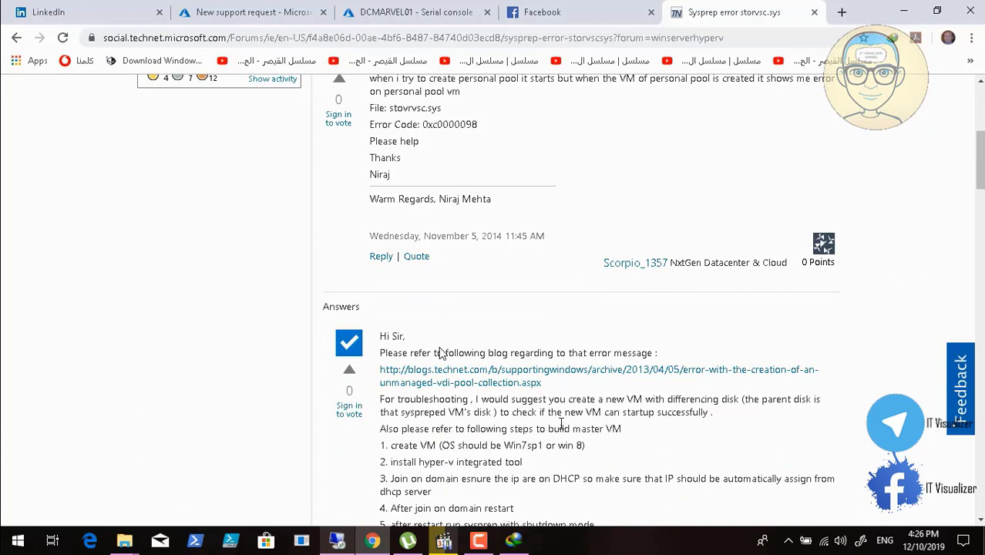
scroll(561, 425, "down", 1)
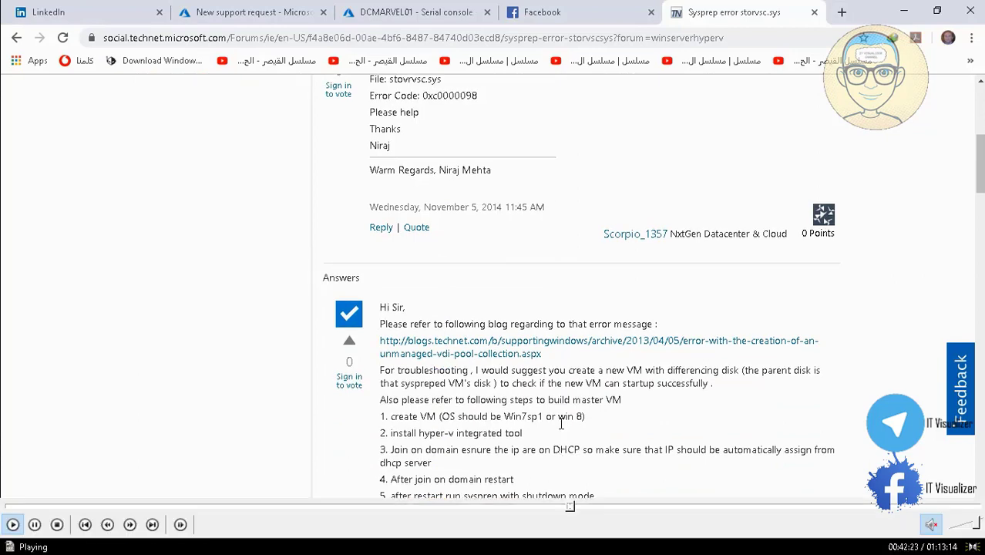
scroll(561, 423, "down", 1)
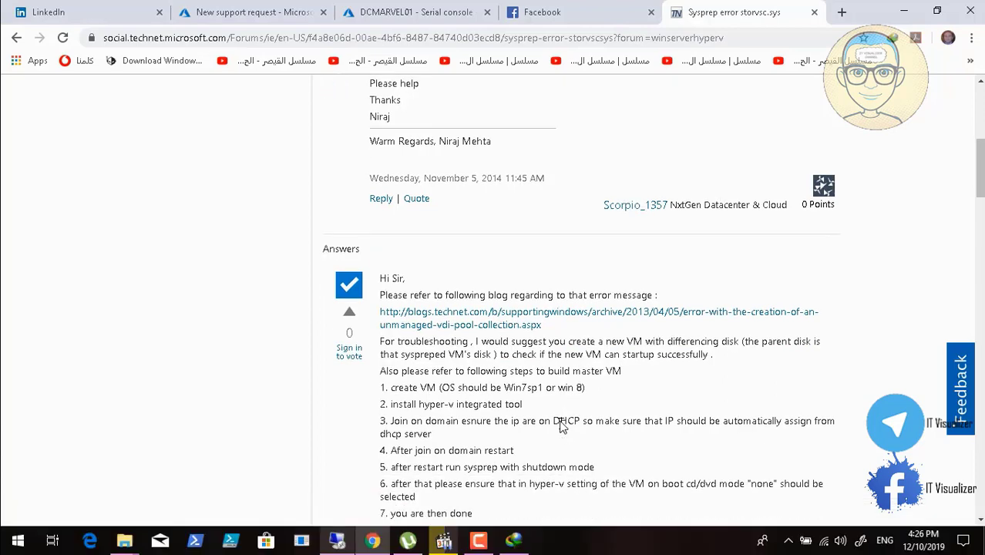
left_click(576, 509)
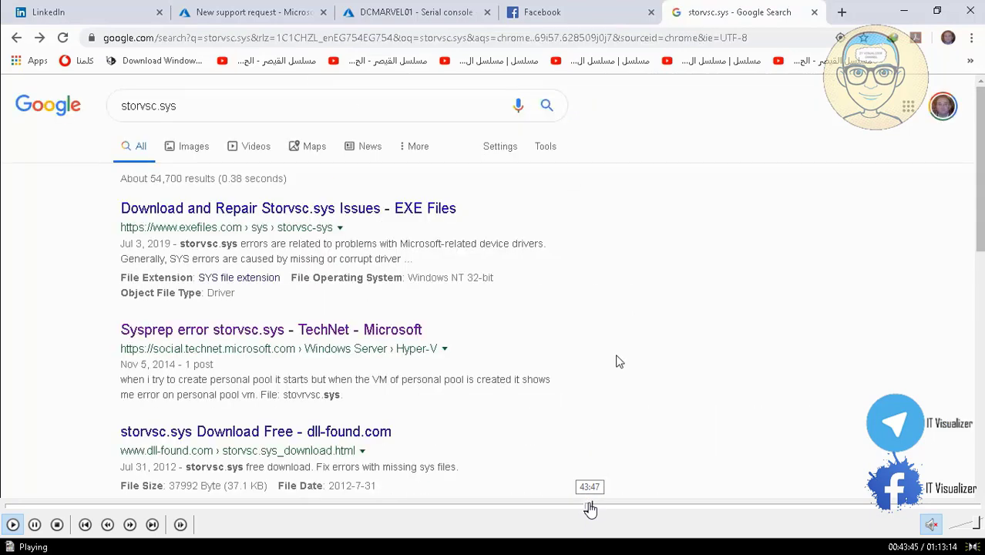
left_click(596, 509)
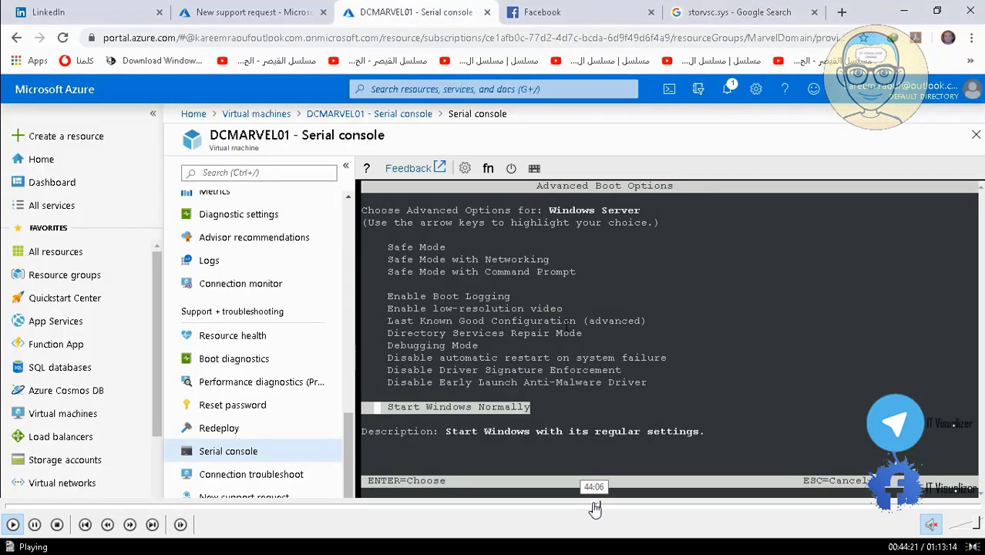
left_click(591, 508)
left_click(590, 508)
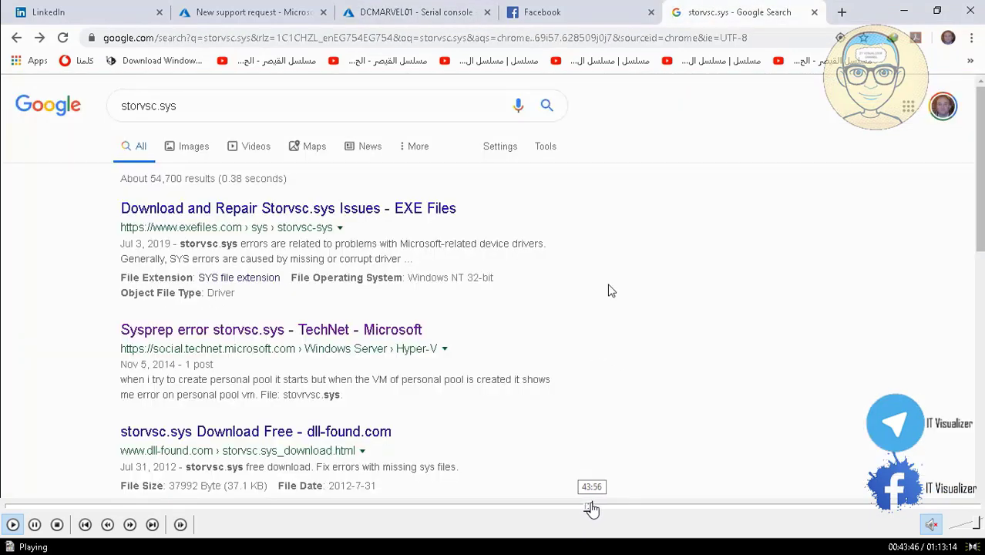
left_click(594, 509)
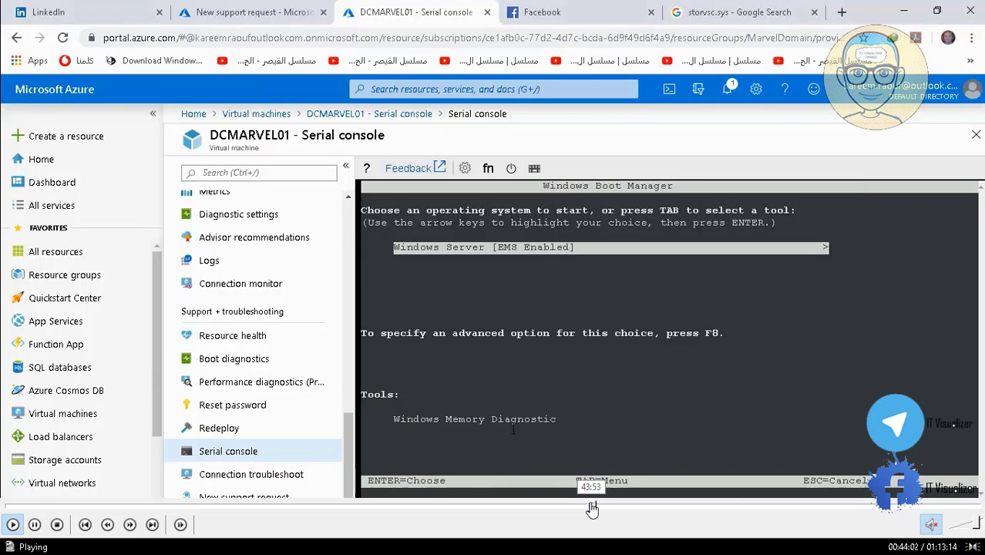
left_click(590, 508)
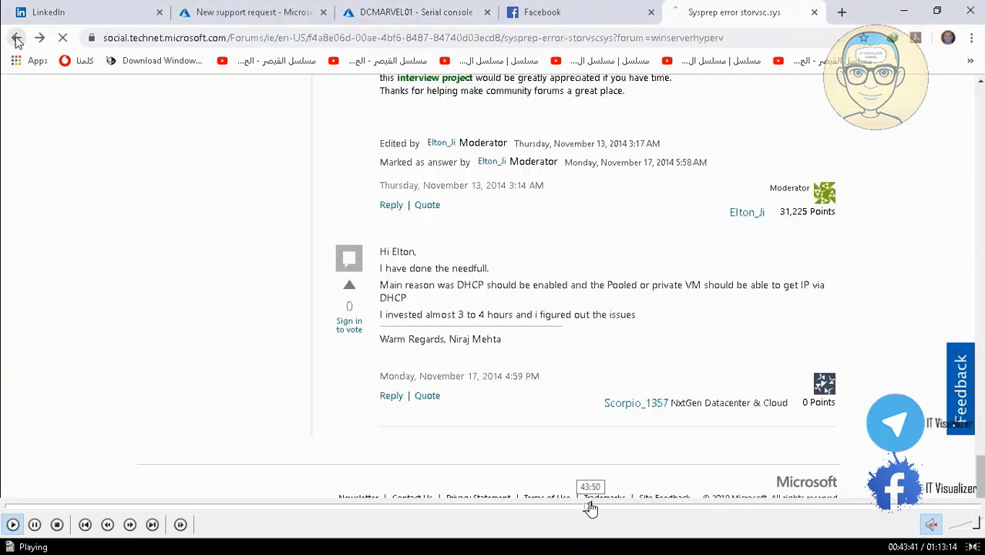
left_click(590, 509)
left_click(589, 508)
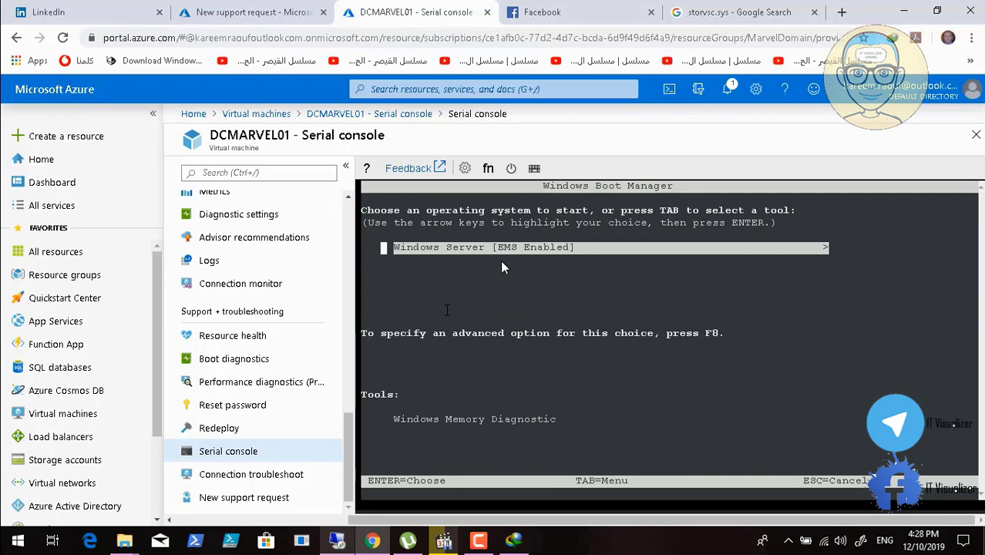
Open the advanced boot options for the Windows Server [EMS Enabled] entry through the serial console's function-key command
key("alt+Tab")
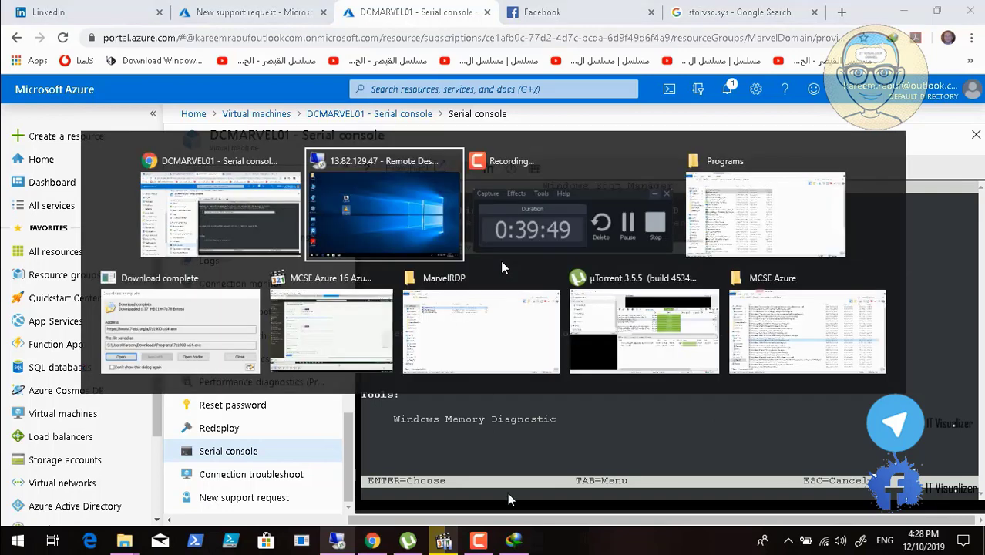
key("Escape")
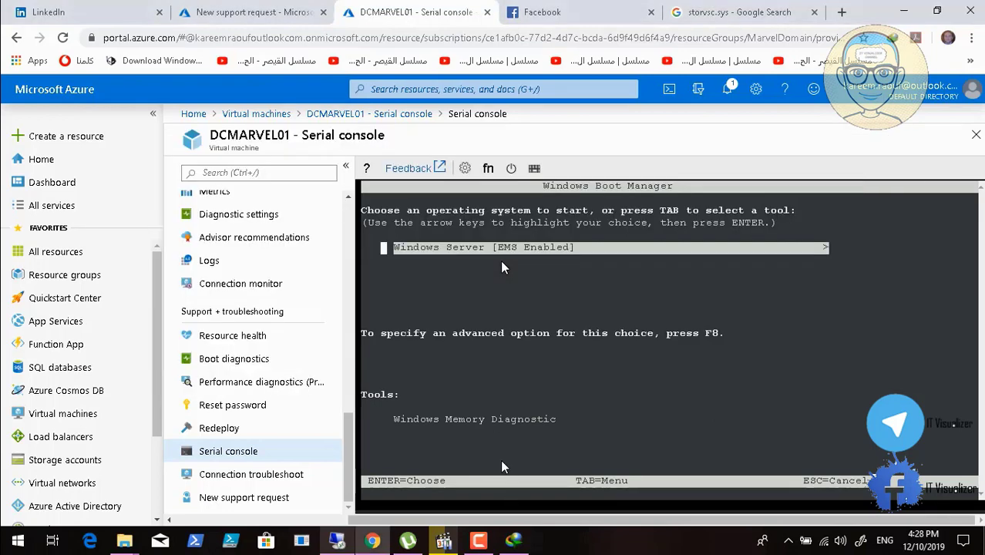
left_click(487, 168)
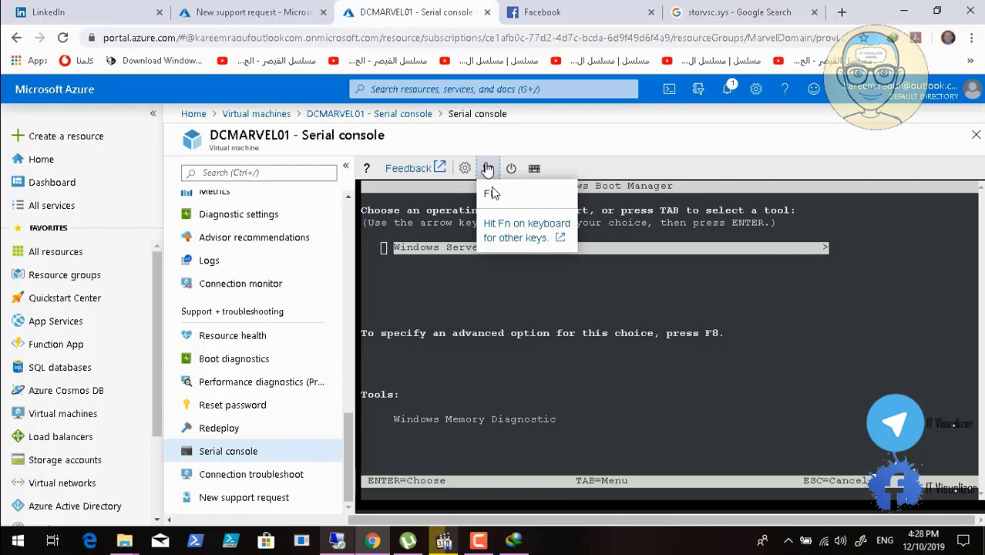
left_click(491, 192)
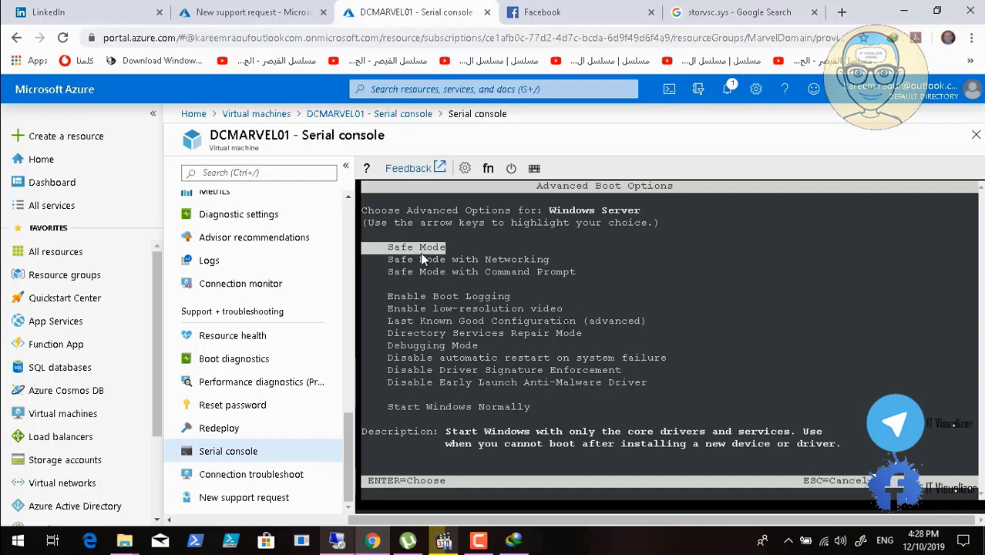
Examine the descriptions of the advanced boot options for Windows Server, cycling through the whole list back to Safe Mode
key("Down")
key("Down")
key("Down")
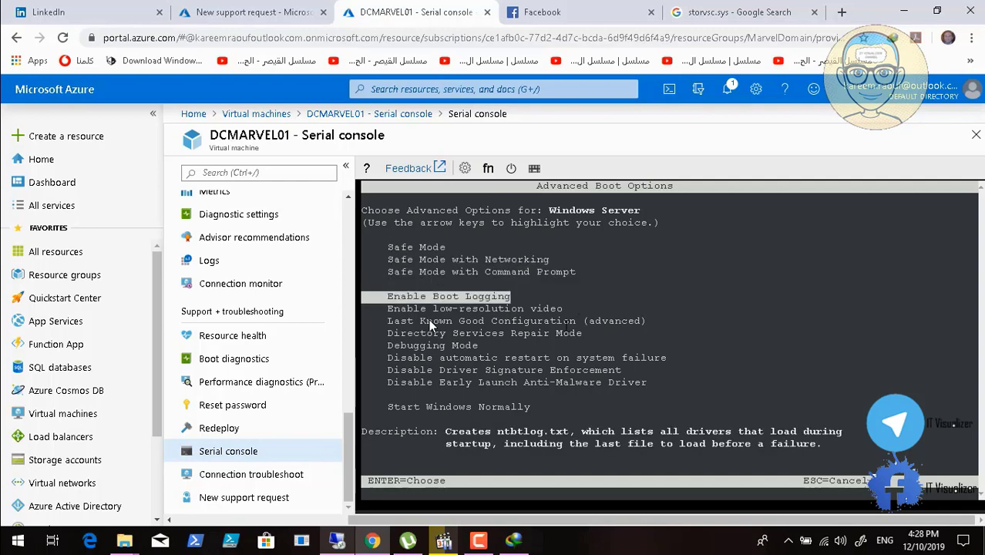
key("Down")
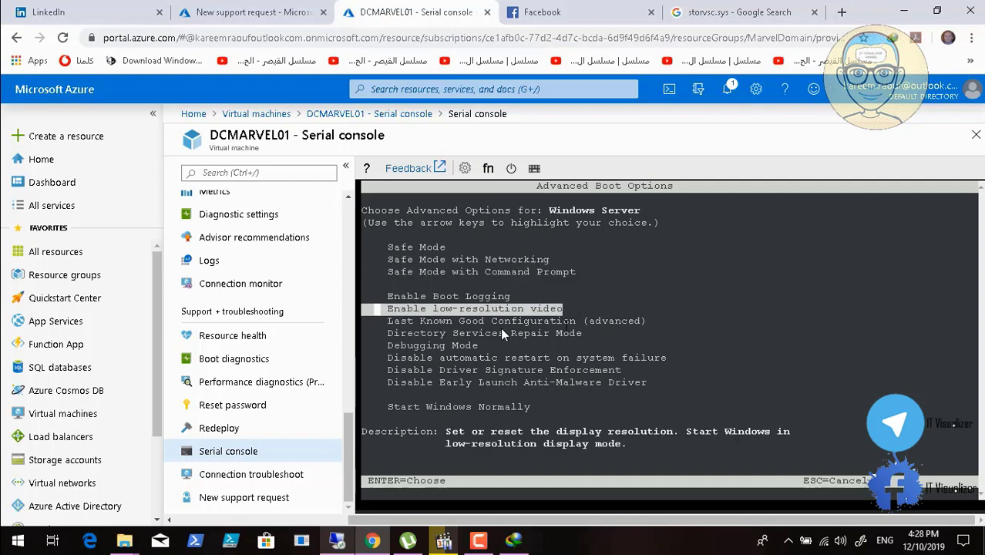
key("Down")
key("Down")
key("Down")
key("Down")
key("Down")
key("Down")
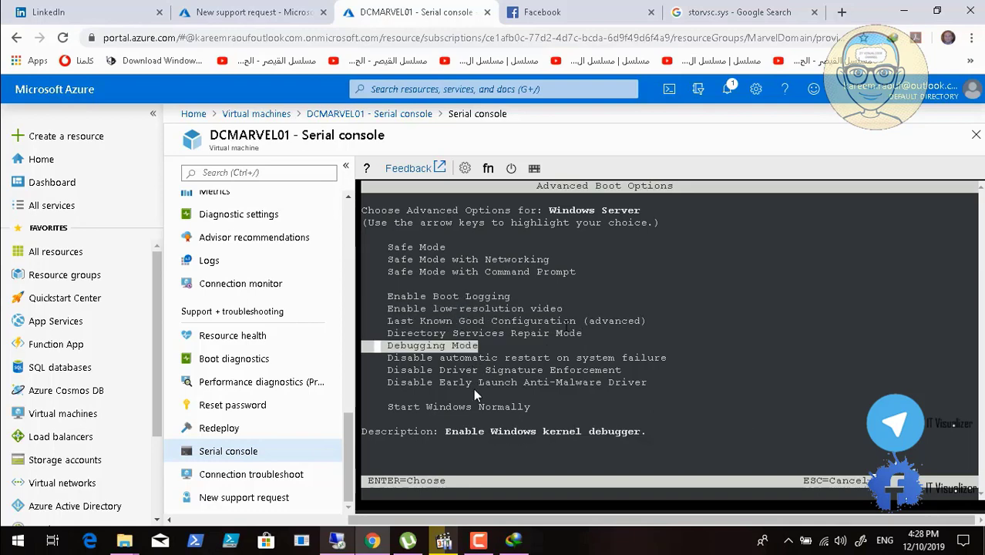
key("Down")
key("Down")
key("Down")
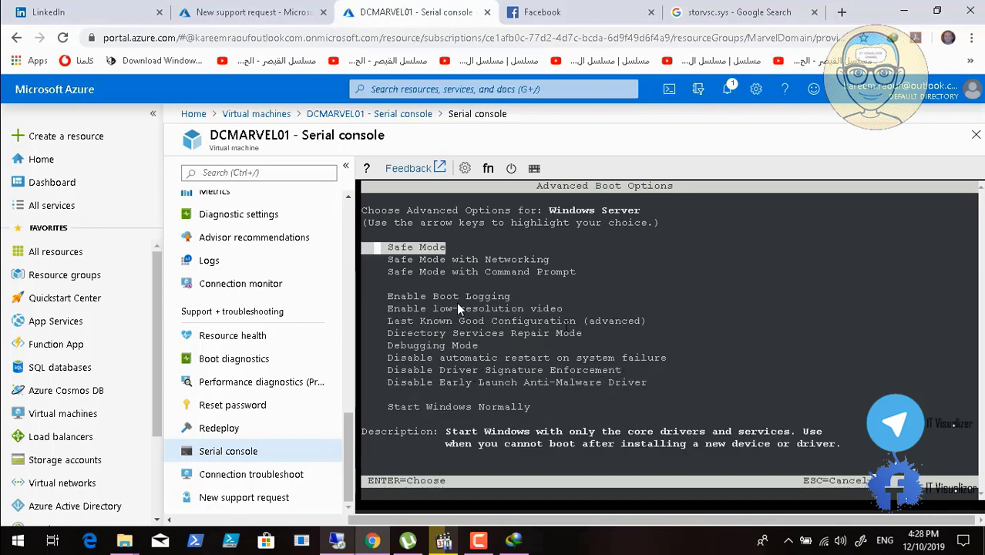
Try to boot DCMARVEL01 with the Start Windows Normally option
key("Down")
key("Down")
key("Down")
key("Down")
key("Down")
key("Down")
key("Down")
key("Down")
key("Down")
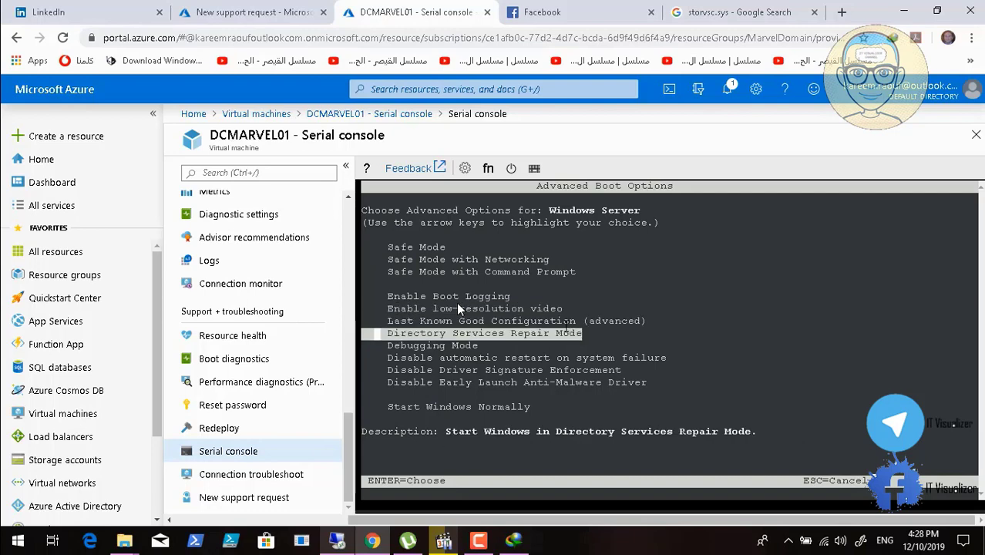
key("Down")
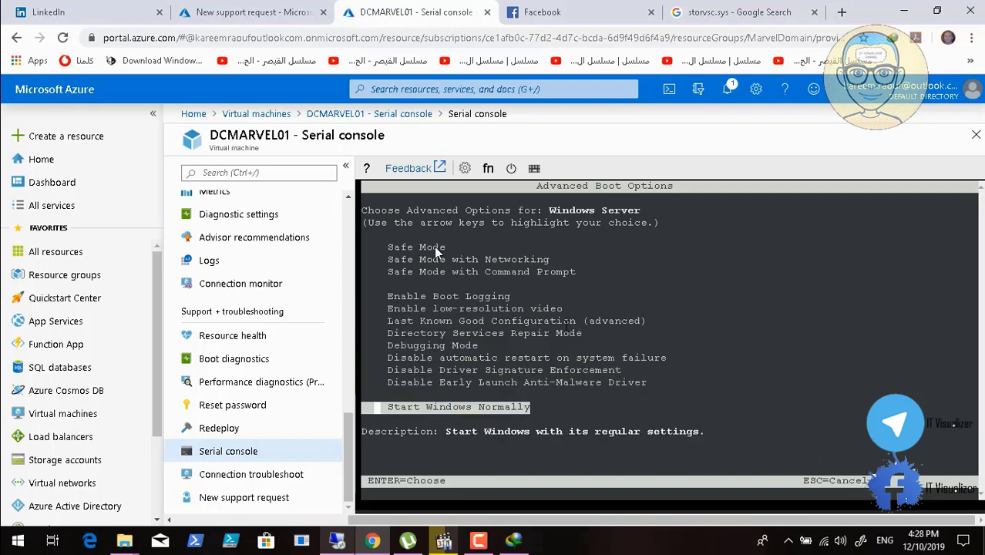
key("Return")
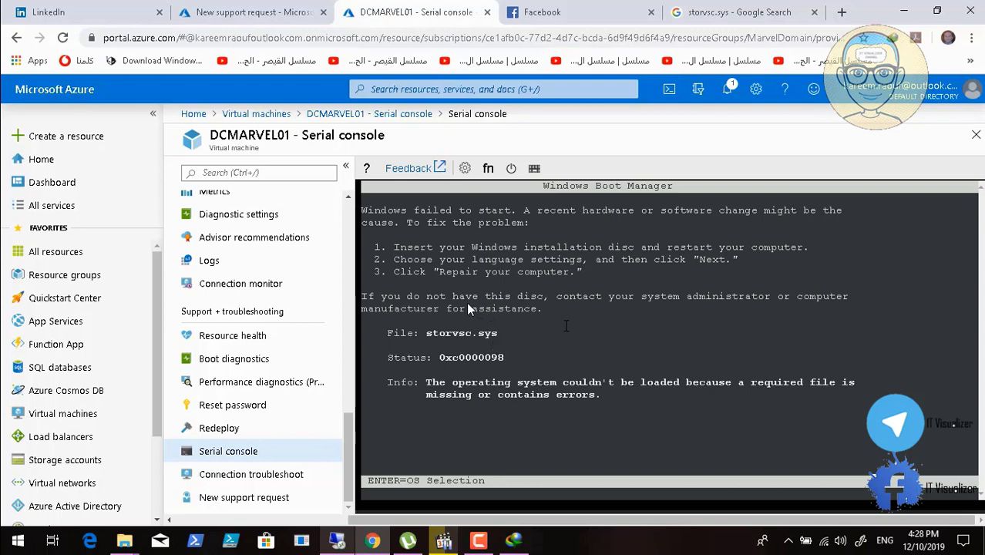
Return to the operating system selection, reopen the advanced boot options and try to boot with Safe Mode with Networking
key("Return")
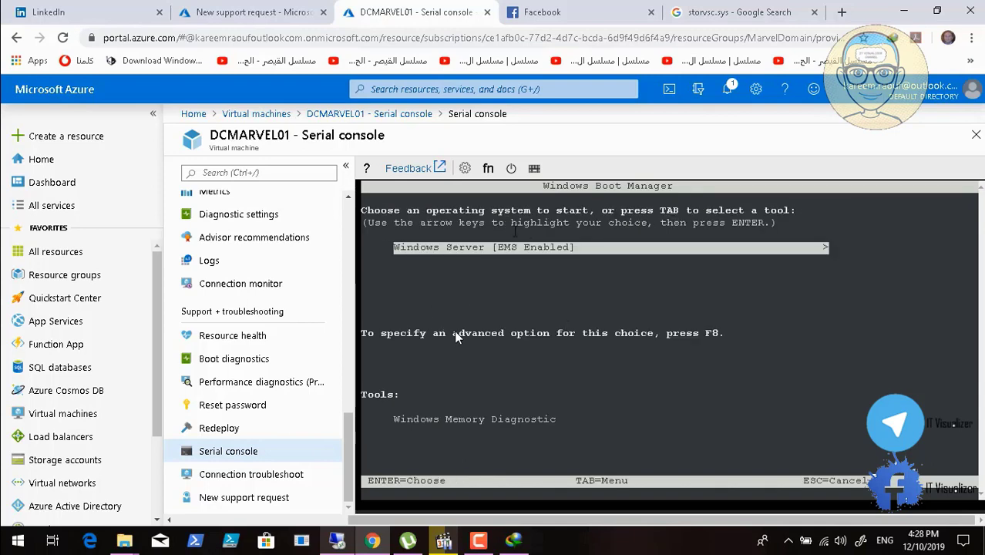
left_click(488, 169)
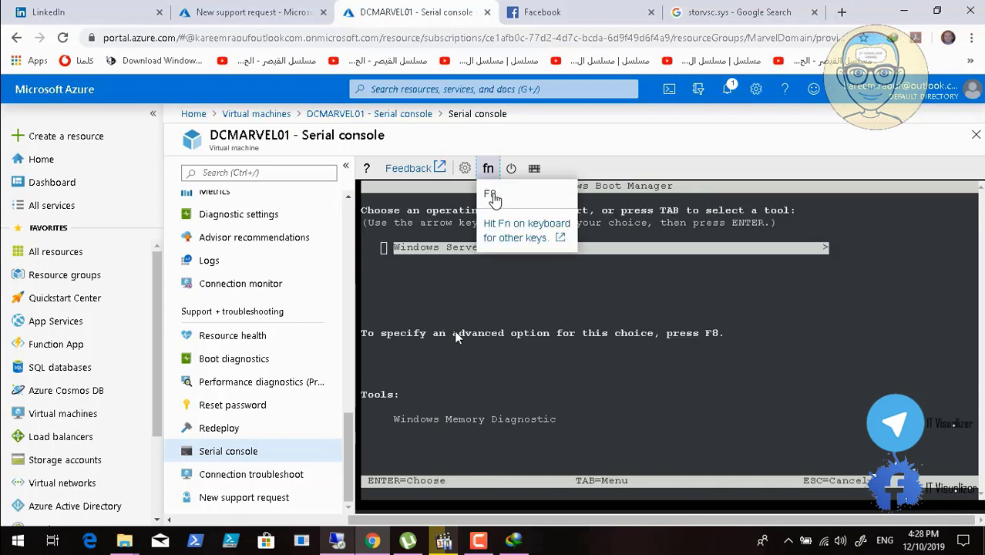
left_click(489, 193)
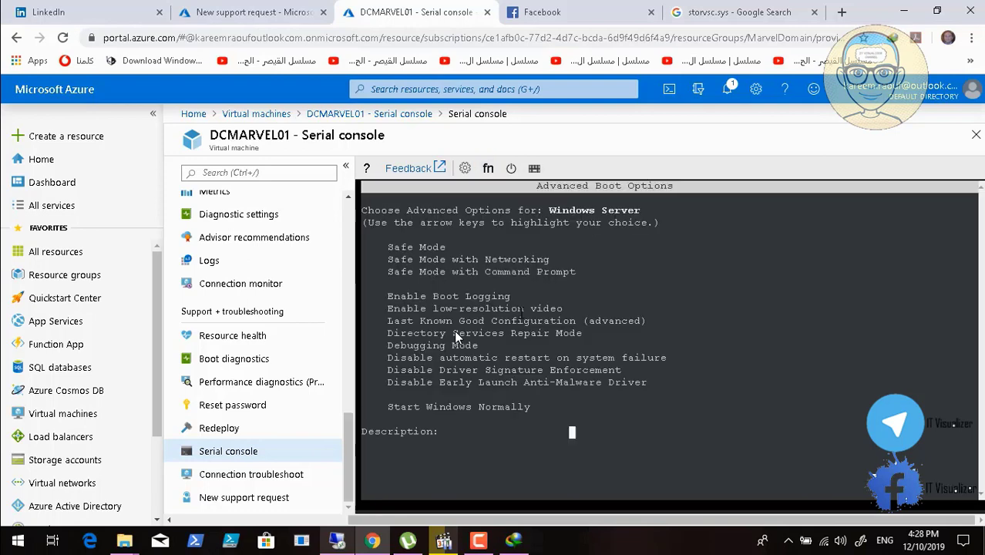
key("Down")
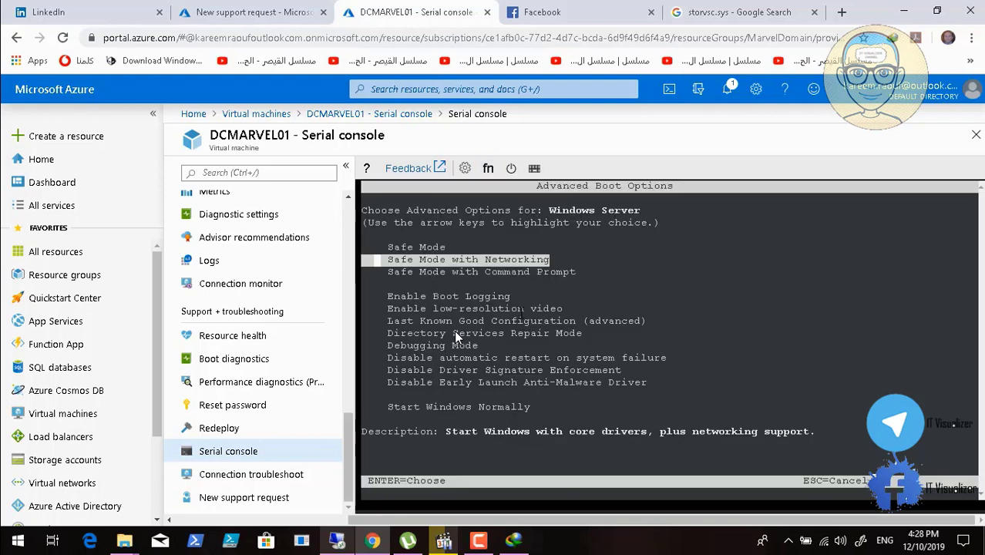
key("Return")
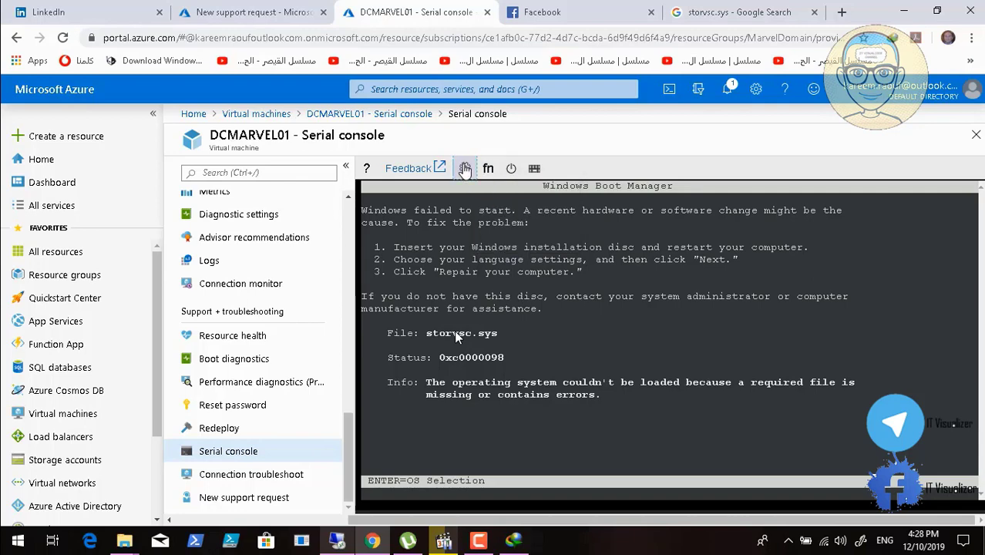
Go back to the operating system selection, reopen the advanced boot options and highlight Last Known Good Configuration (advanced)
left_click(464, 168)
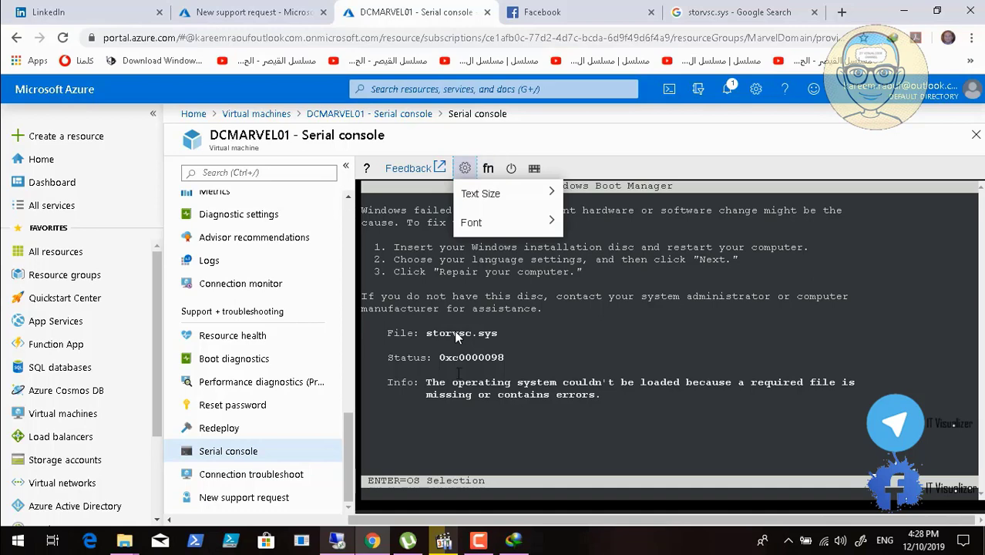
left_click(459, 374)
key("Return")
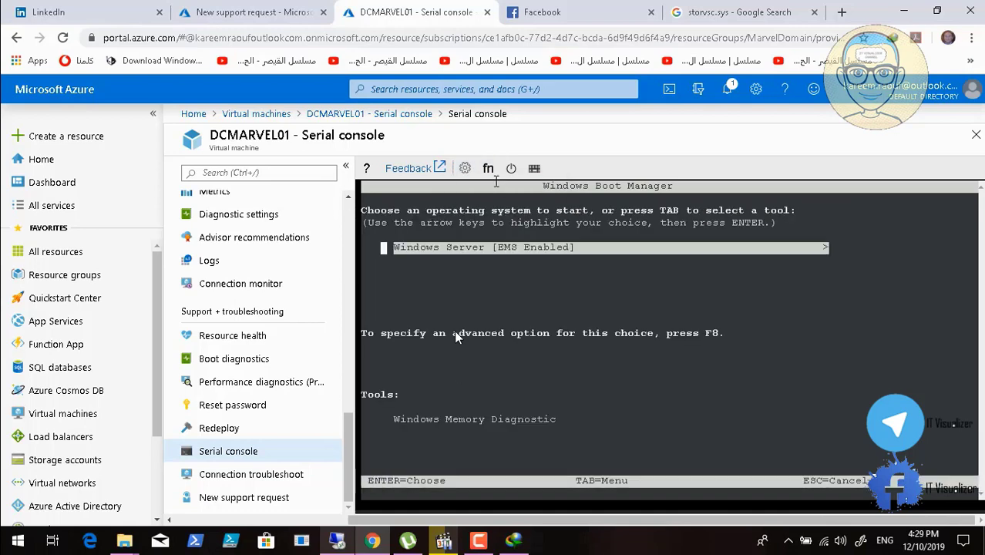
left_click(488, 171)
left_click(490, 193)
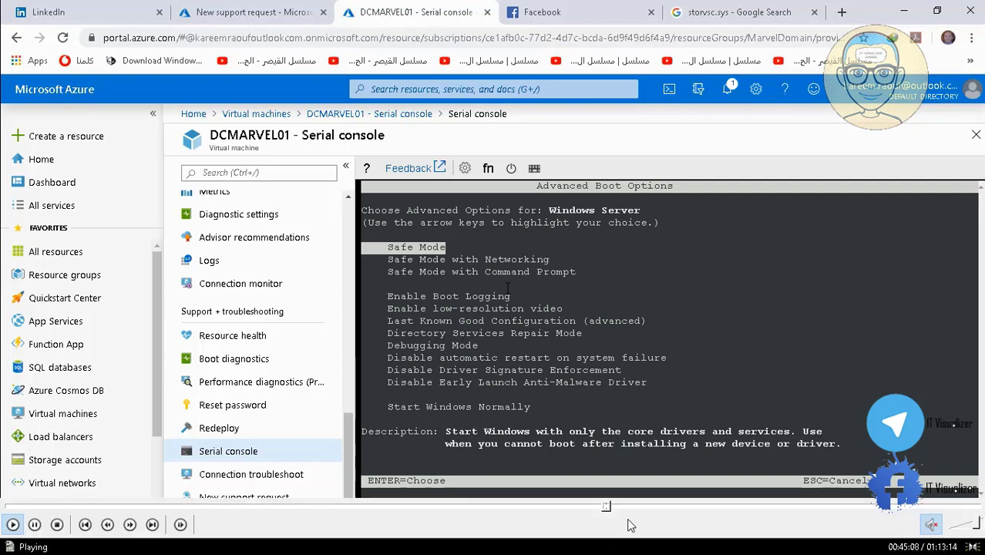
key("Down")
key("Down")
key("Down")
key("Down")
key("Down")
key("Down")
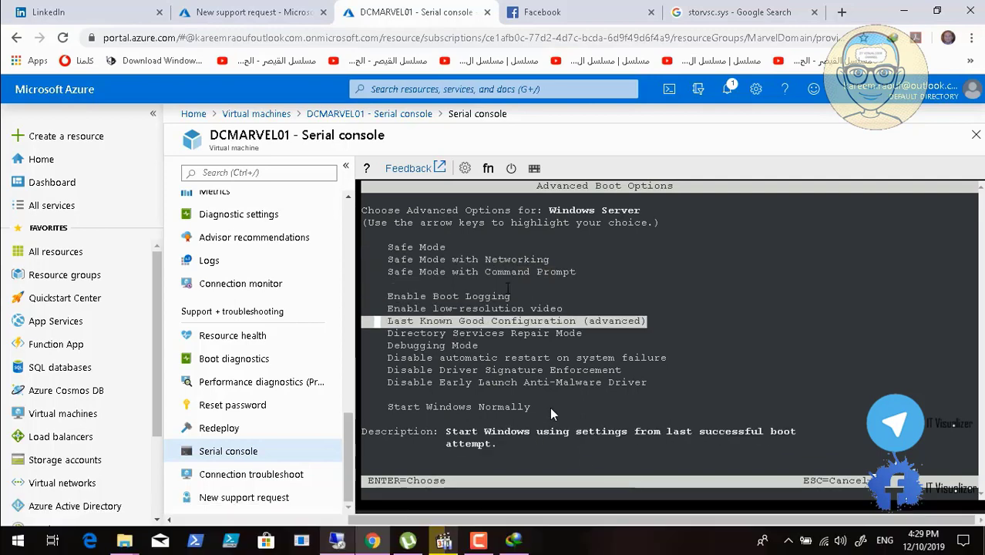
Skip back and forth in the playing video to find the start of the memory diagnostics part, at about 46:20
mouse_move(585, 516)
left_click(615, 508)
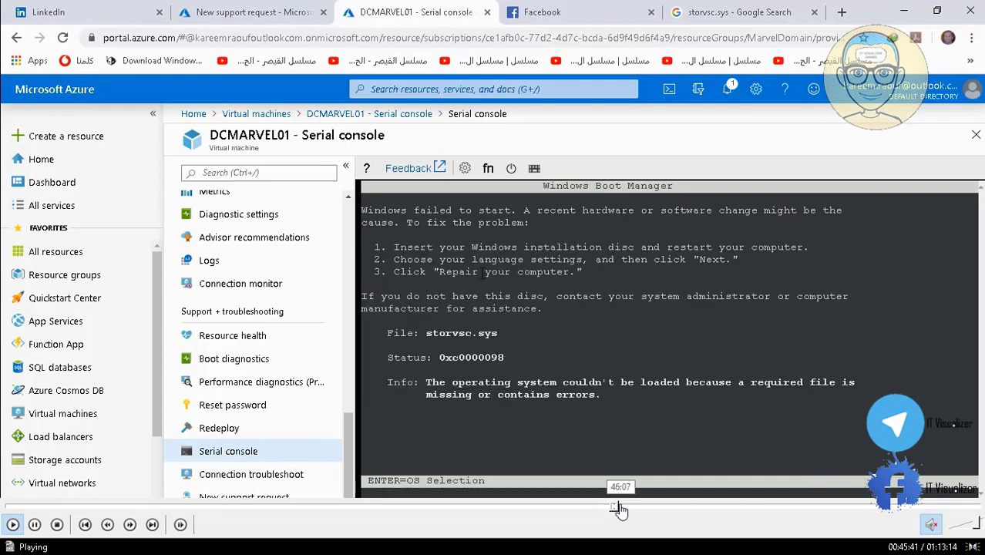
left_click(620, 508)
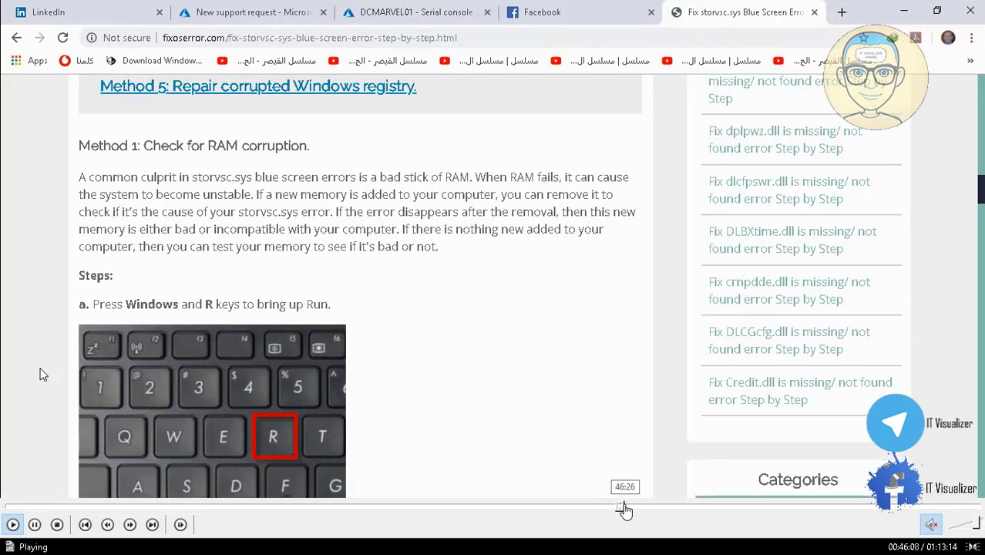
left_click(624, 508)
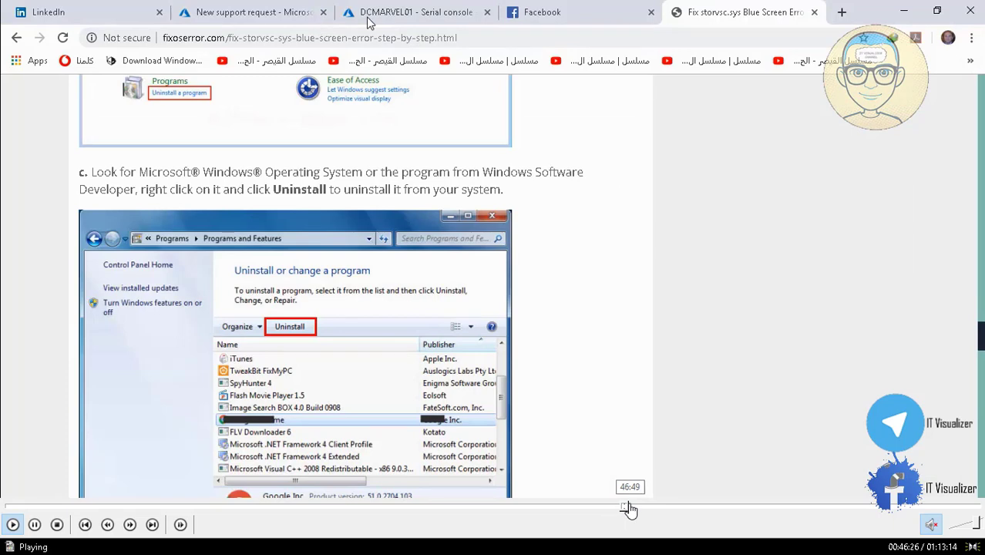
left_click(626, 509)
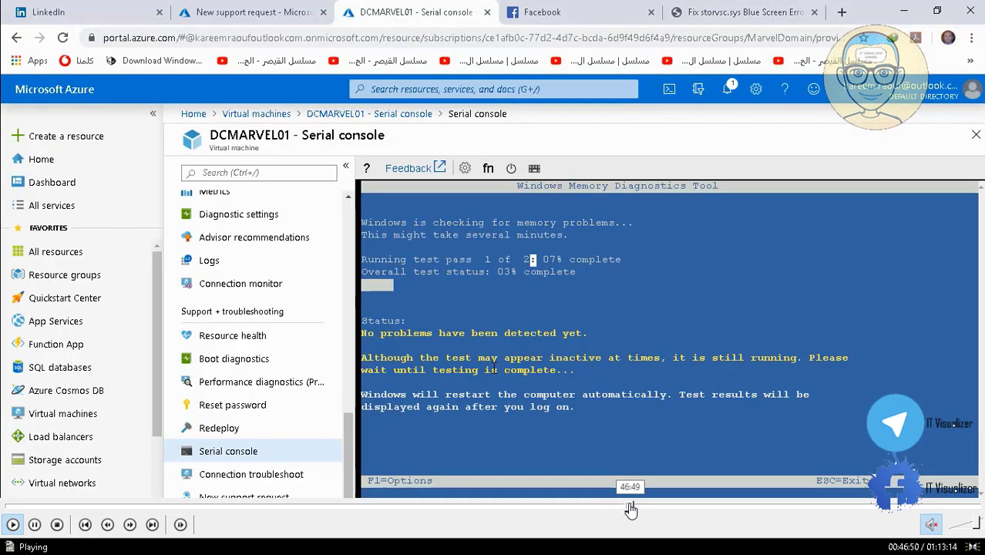
left_click(628, 508)
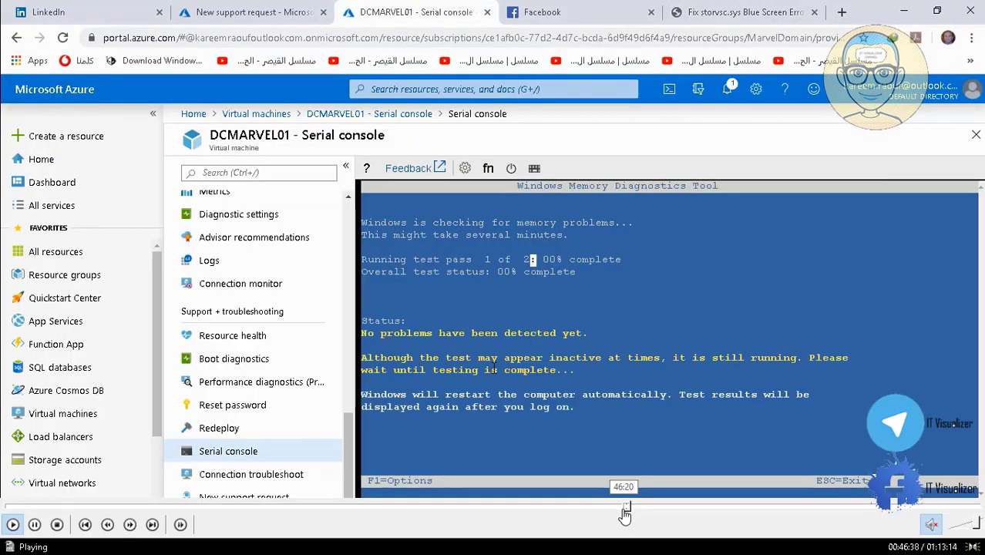
left_click(625, 509)
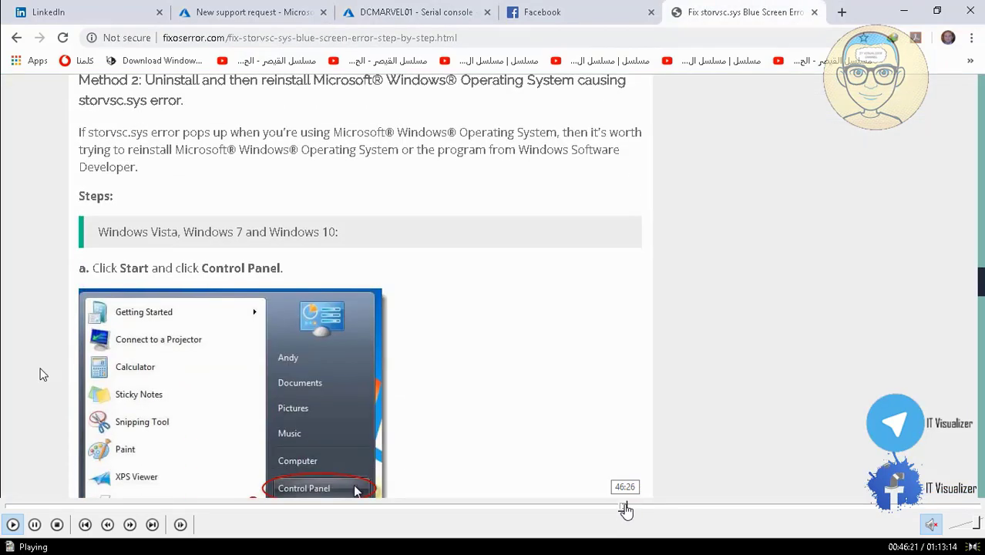
left_click(626, 508)
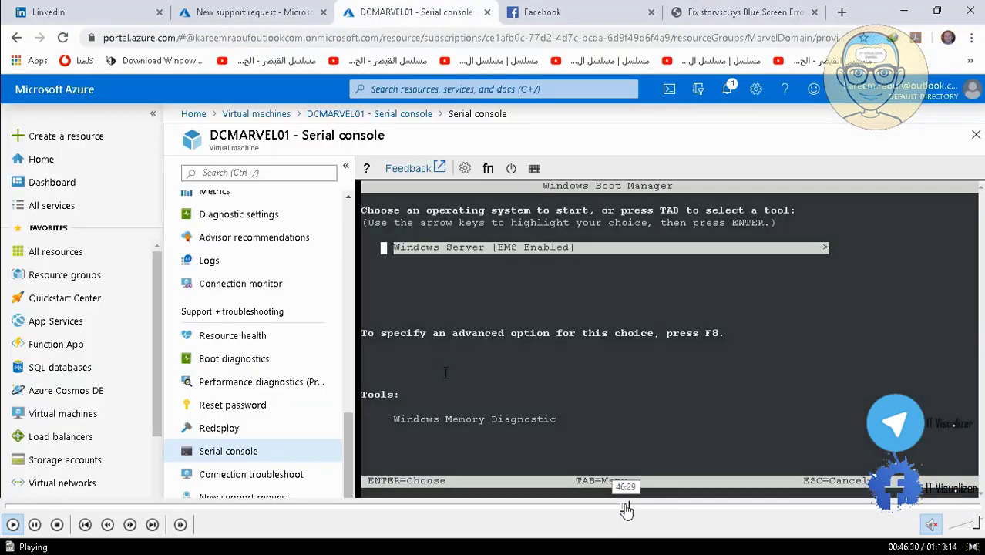
left_click(624, 508)
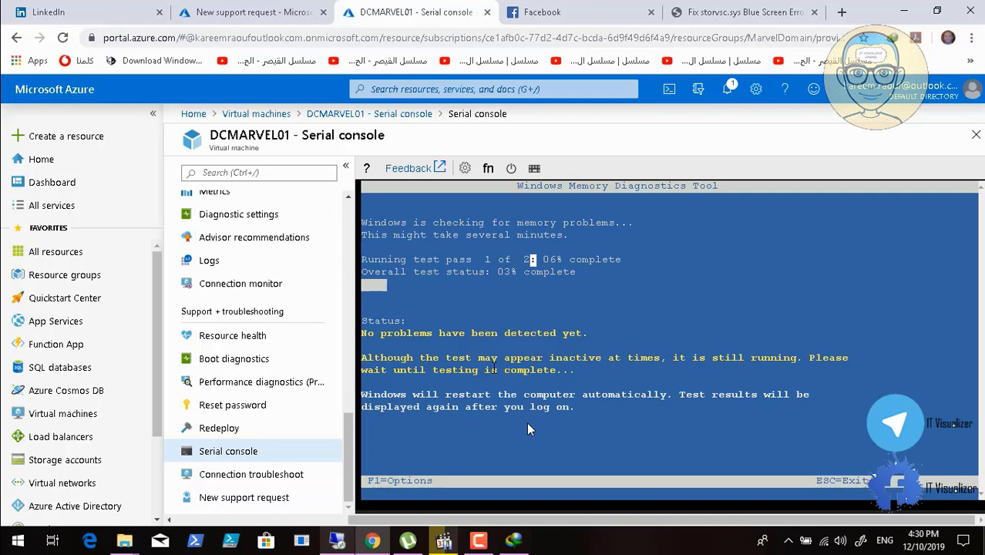
Skip the playing video forward in small jumps to the storvsc.sys download and repair page, at about 59:20
mouse_move(582, 528)
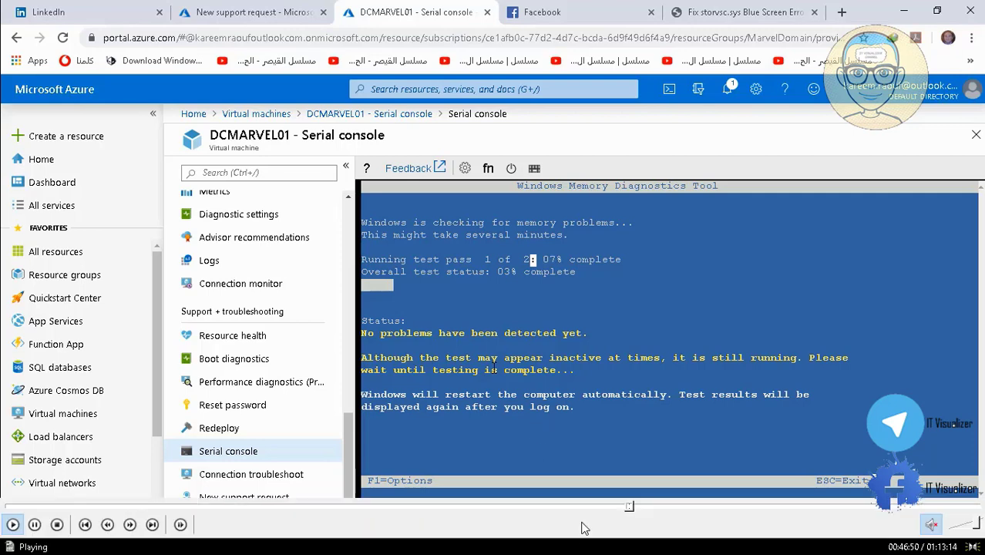
left_click(633, 509)
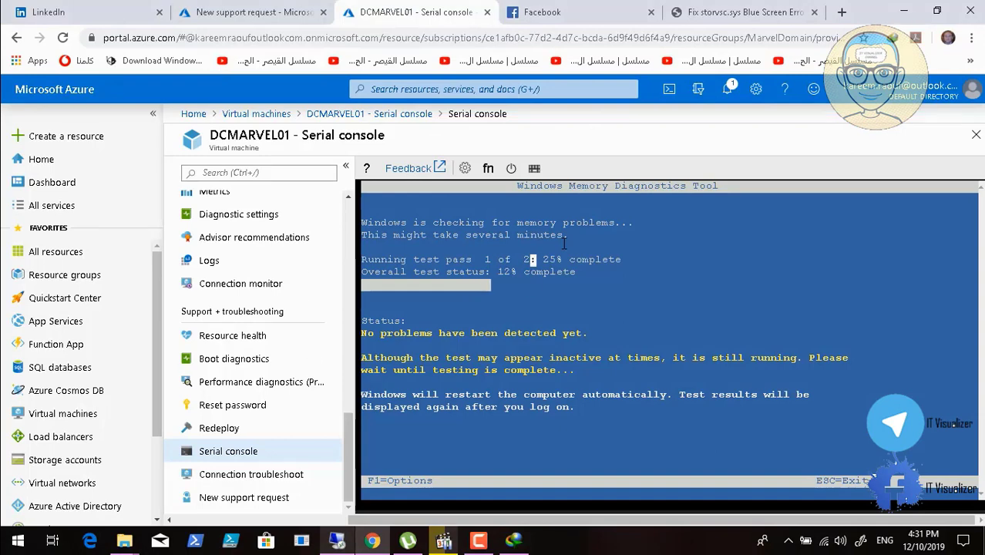
left_click(642, 506)
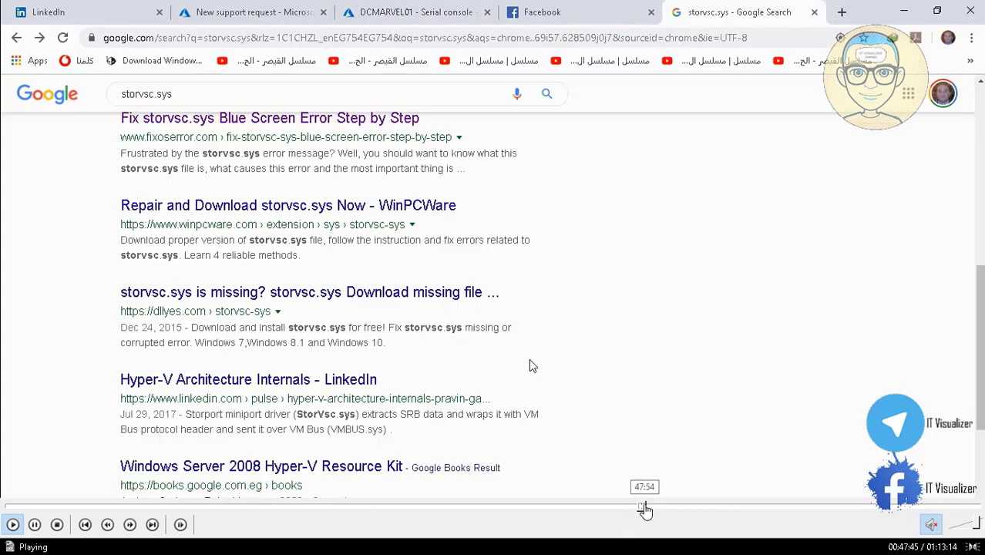
left_click(651, 508)
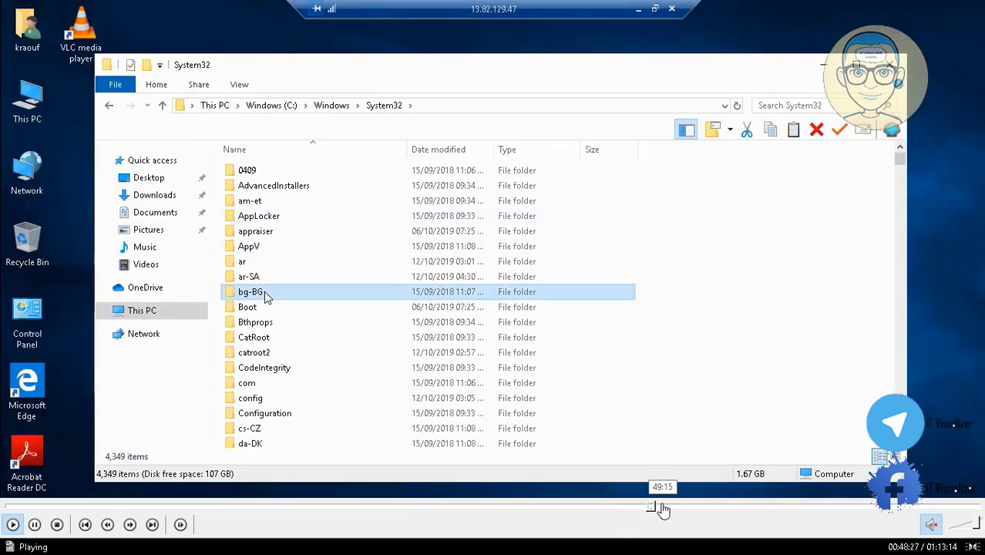
left_click(661, 508)
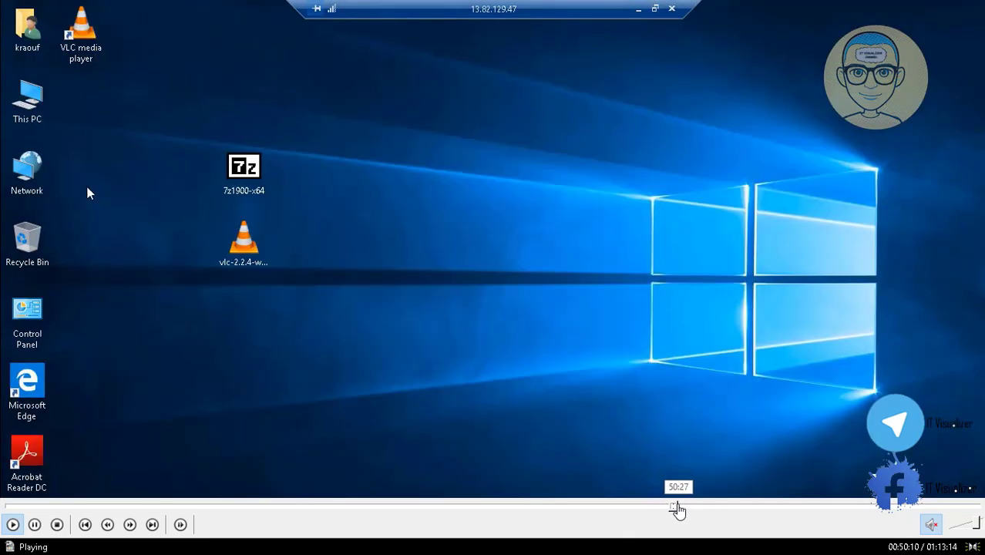
left_click(688, 508)
left_click(693, 509)
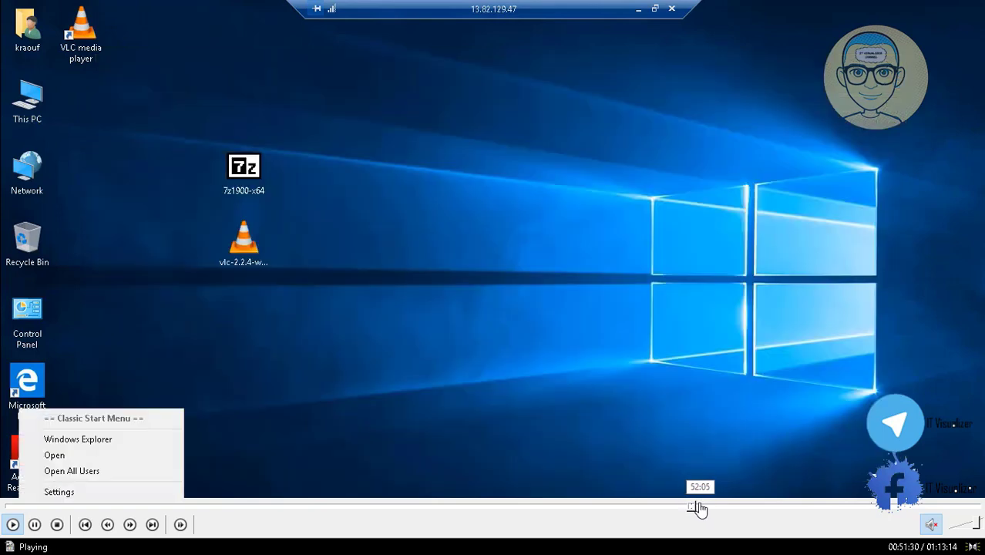
left_click(708, 508)
left_click(713, 509)
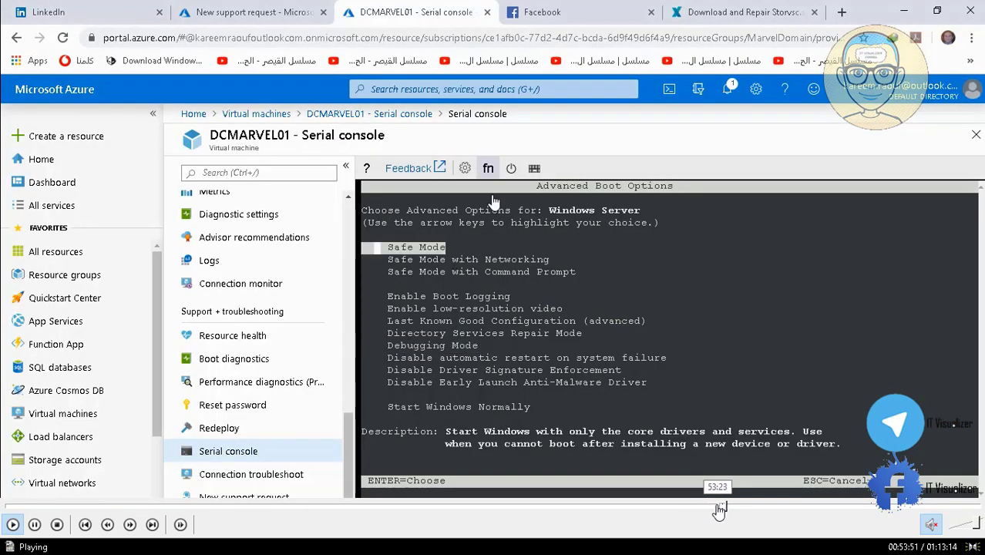
left_click(725, 508)
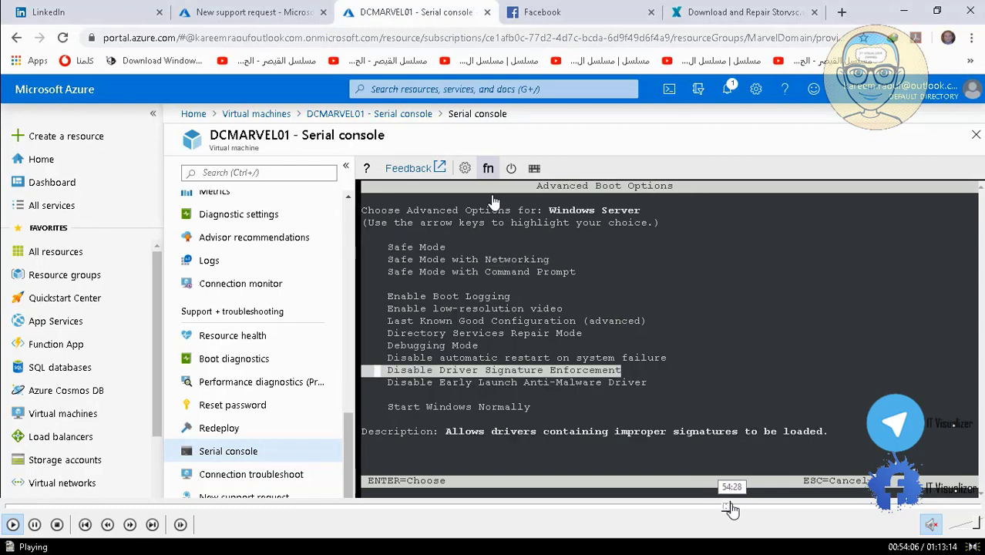
left_click(732, 509)
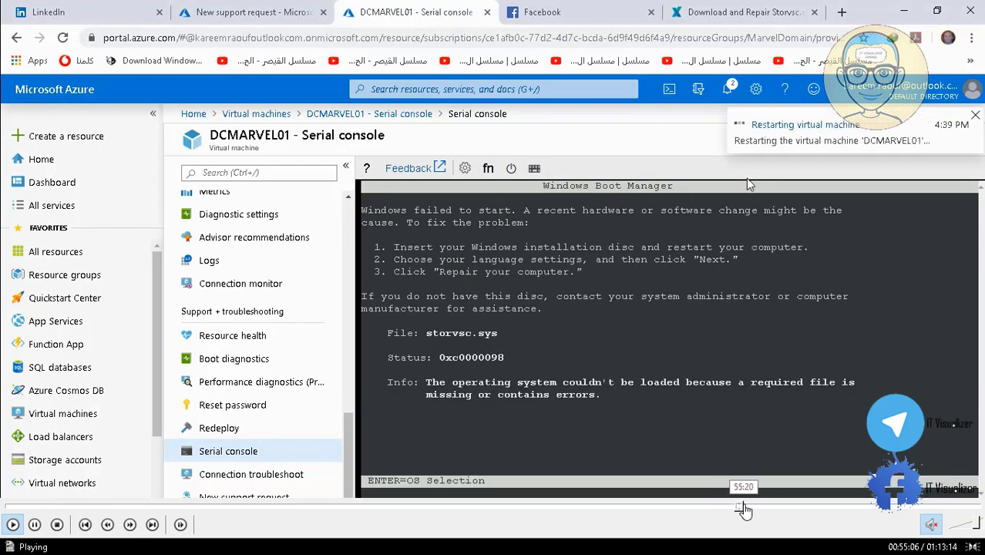
left_click(744, 509)
left_click(752, 509)
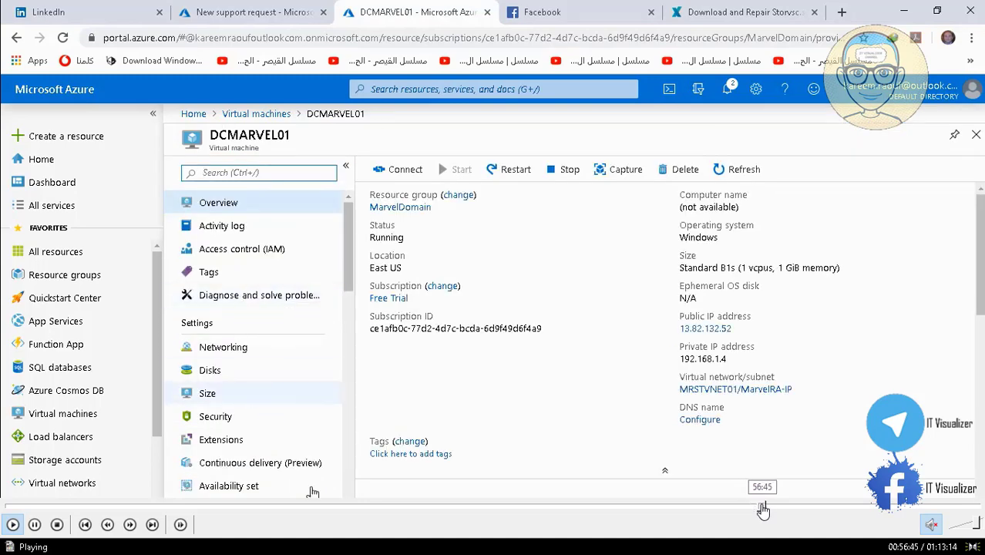
left_click(762, 508)
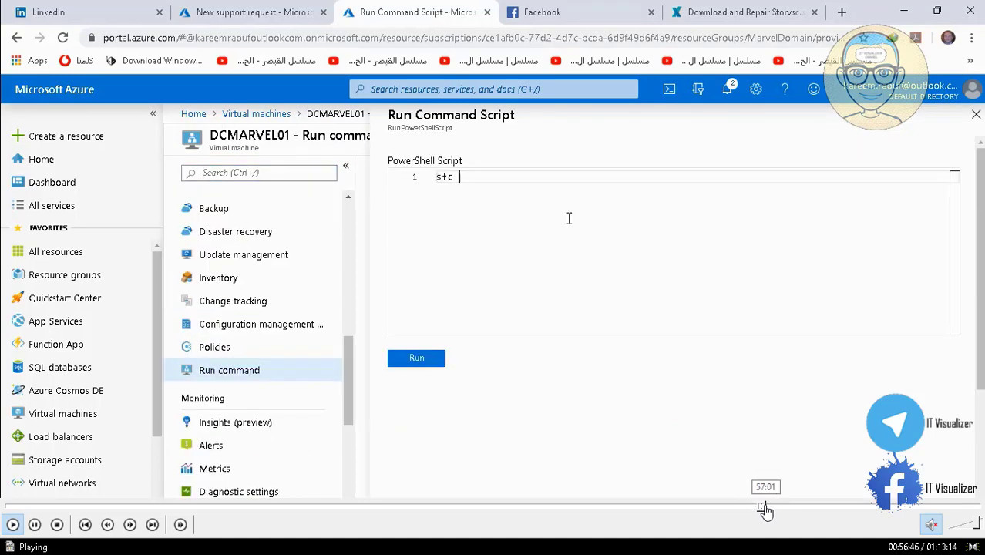
left_click(770, 508)
left_click(775, 508)
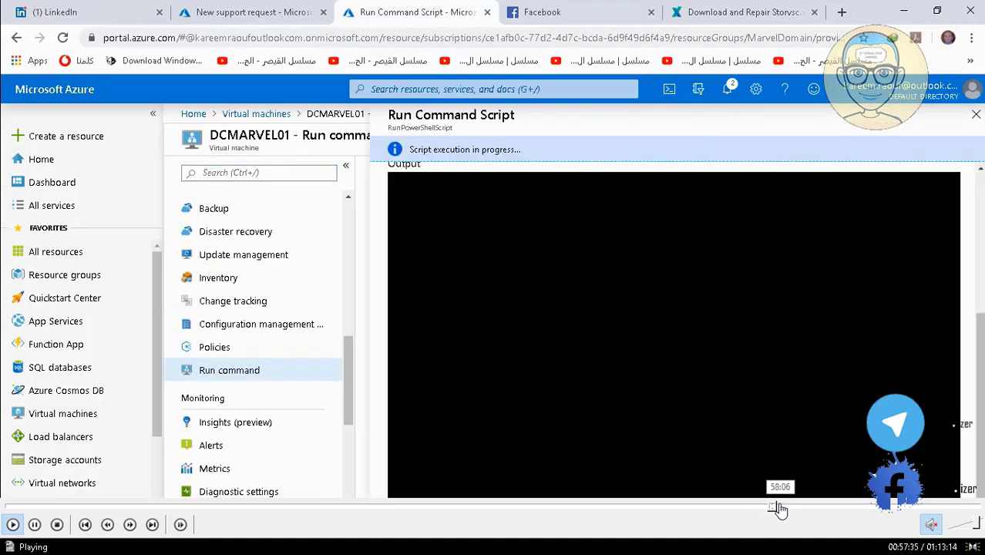
left_click(781, 509)
left_click(786, 508)
left_click(793, 509)
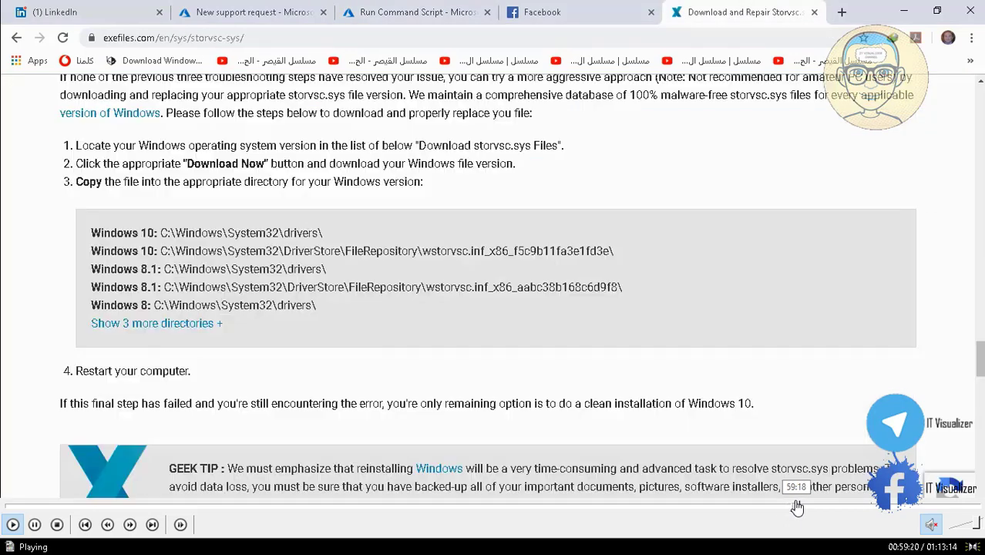
Skip the playing video forward through the EnableEMS and serial console part to the EnableAdminAccount run command script, at about 1:03:31
left_click(813, 509)
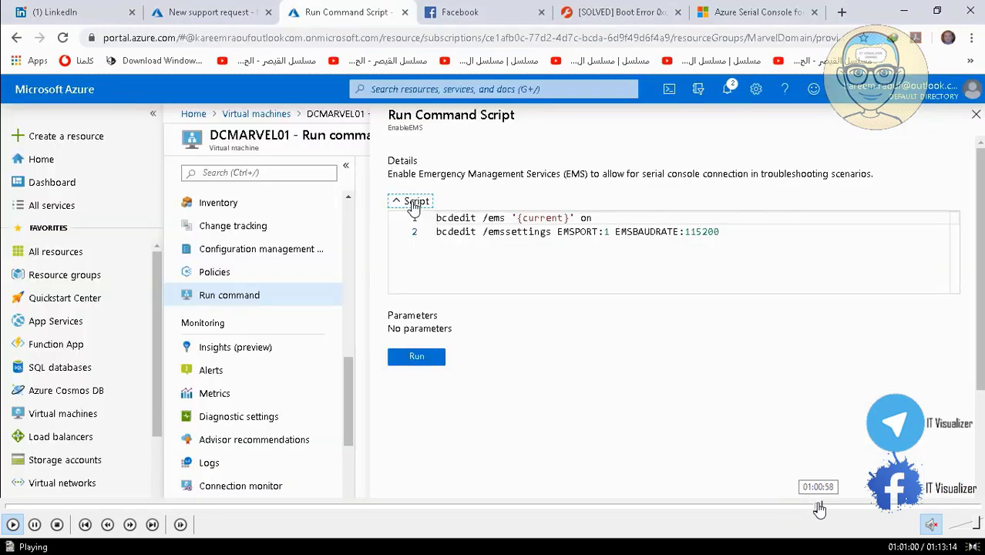
left_click(820, 509)
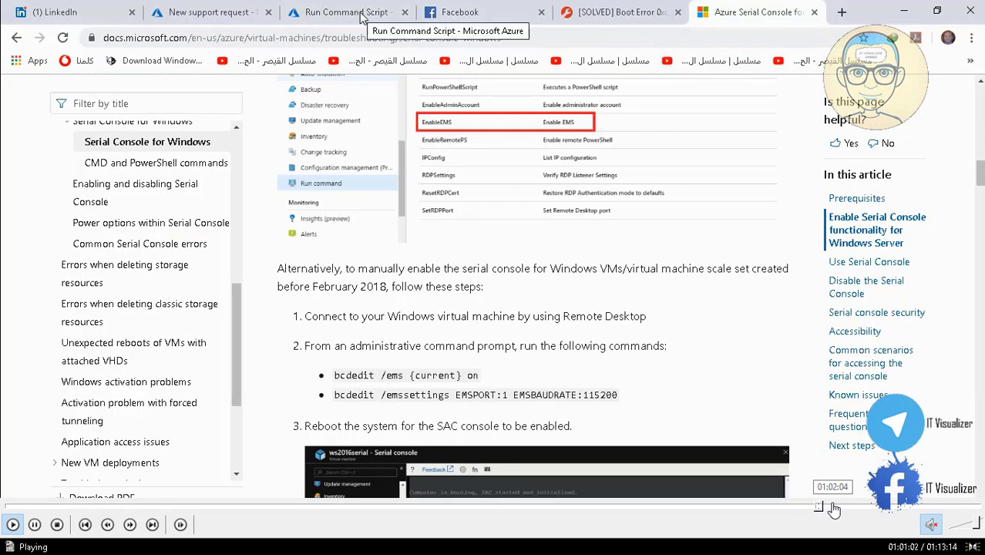
left_click(834, 508)
left_click(838, 509)
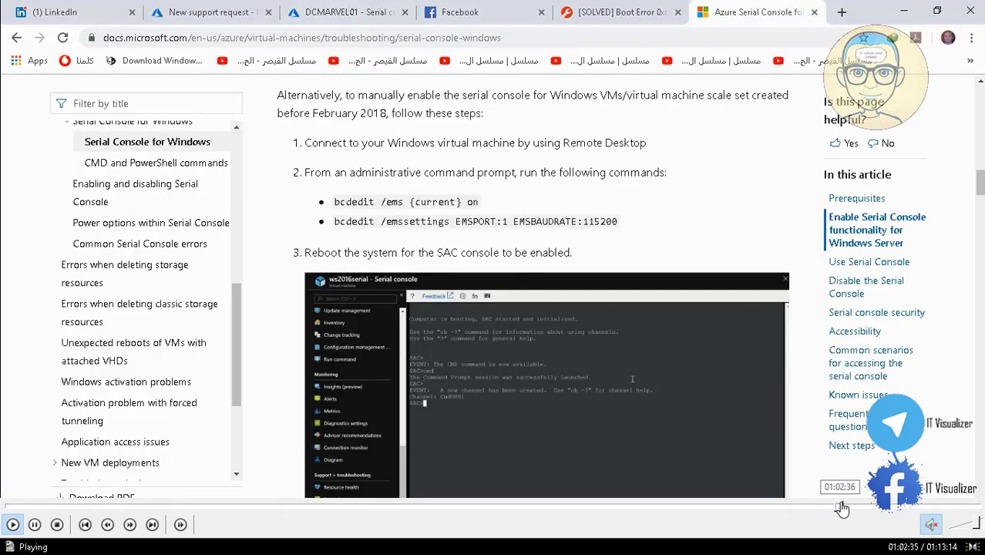
left_click(846, 509)
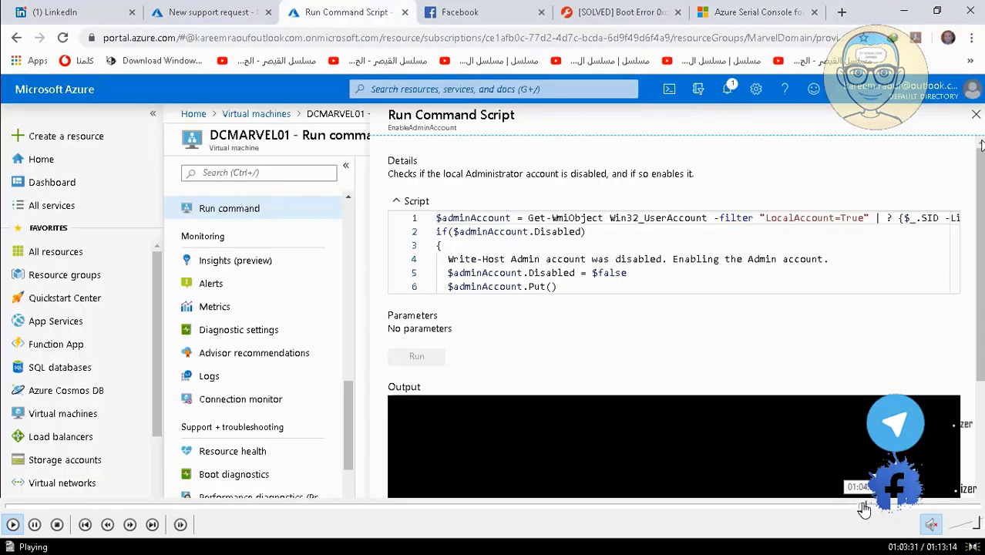
Skip the playing video forward through the virtual machine scale set form to its inbound ports and management settings, at about 1:10:00
left_click(862, 508)
left_click(870, 508)
left_click(883, 508)
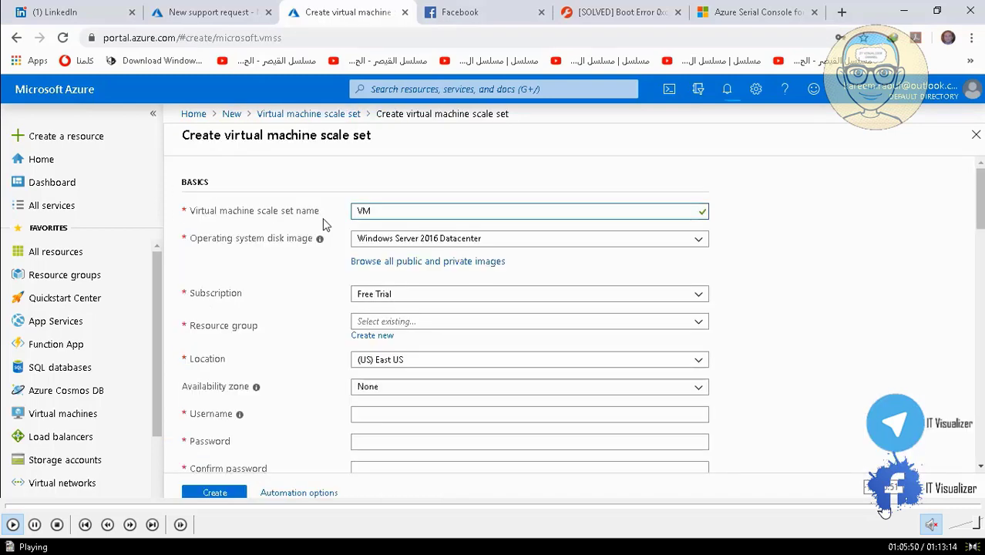
left_click(890, 509)
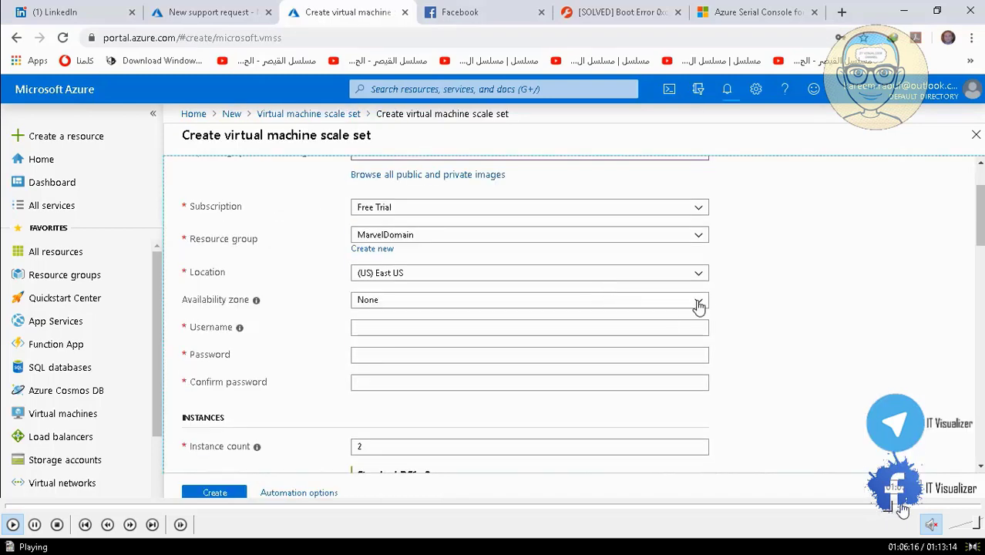
left_click(900, 509)
left_click(918, 509)
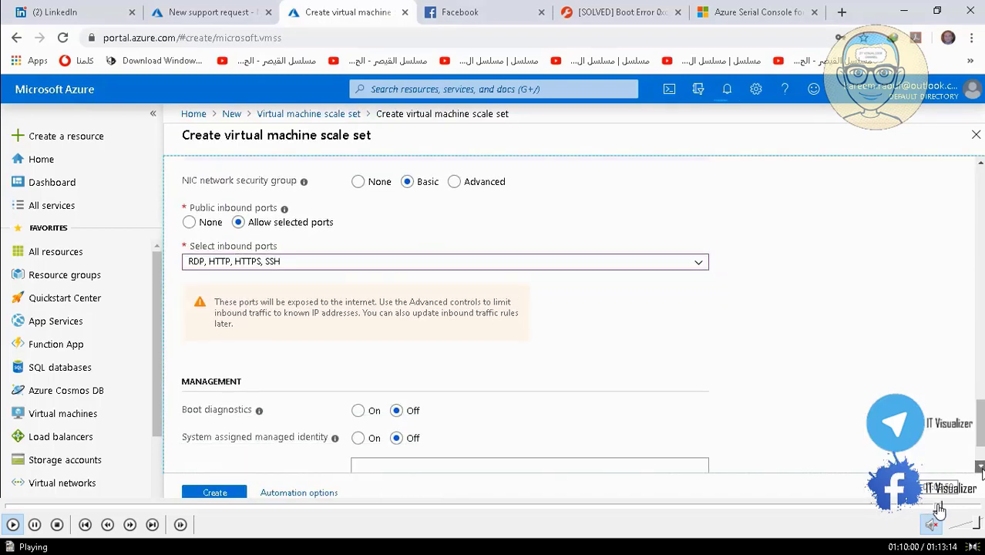
Skip the playing video forward to the Cloud Shell storage setup on the PCMARVELER17 page, at about 1:12:00
left_click(946, 509)
left_click(960, 509)
left_click(963, 508)
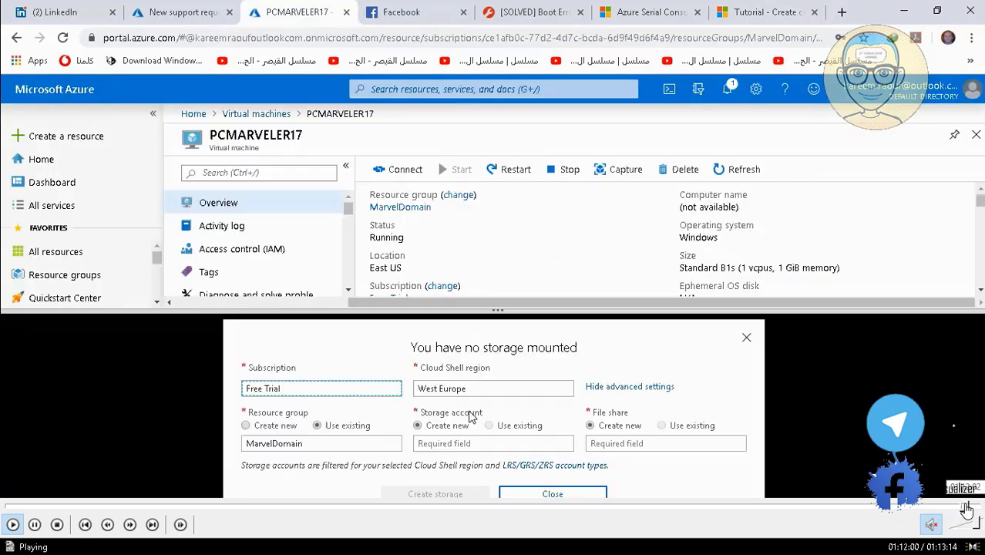
Close the full-screen Video11.mp4 playback and the DC Comics Scripts and Doc MDT folder, and minimize Telegram to bring up the screen recorder
double_click(668, 259)
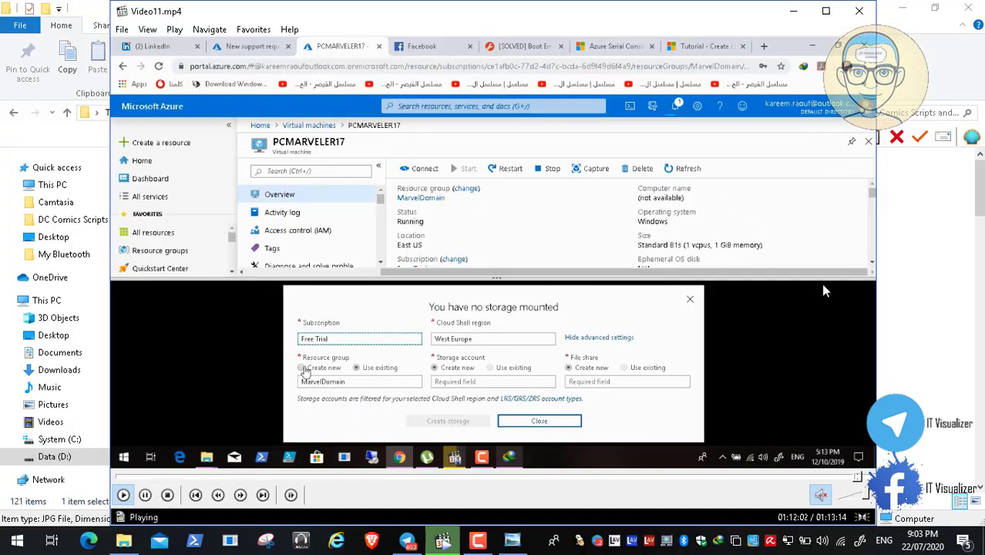
left_click(862, 13)
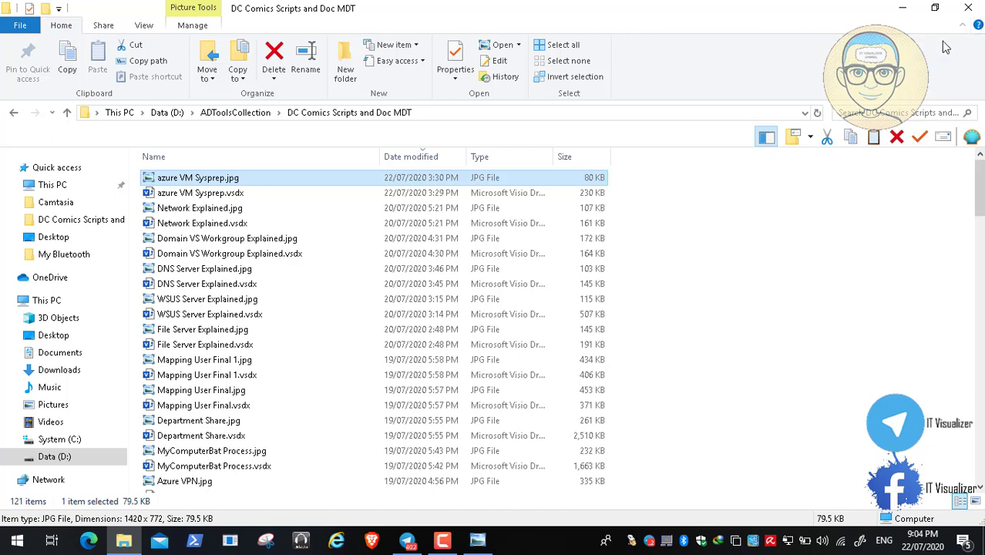
left_click(968, 7)
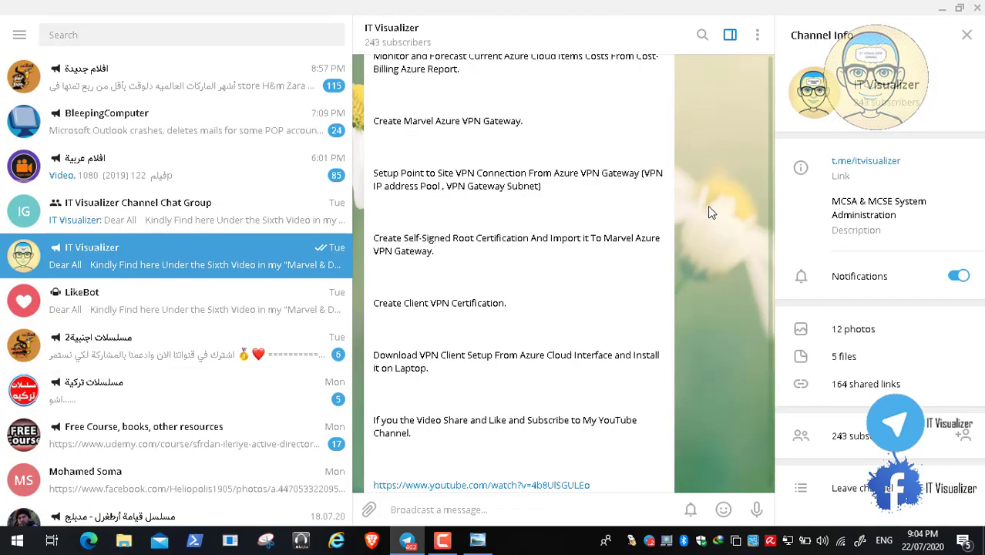
left_click(942, 9)
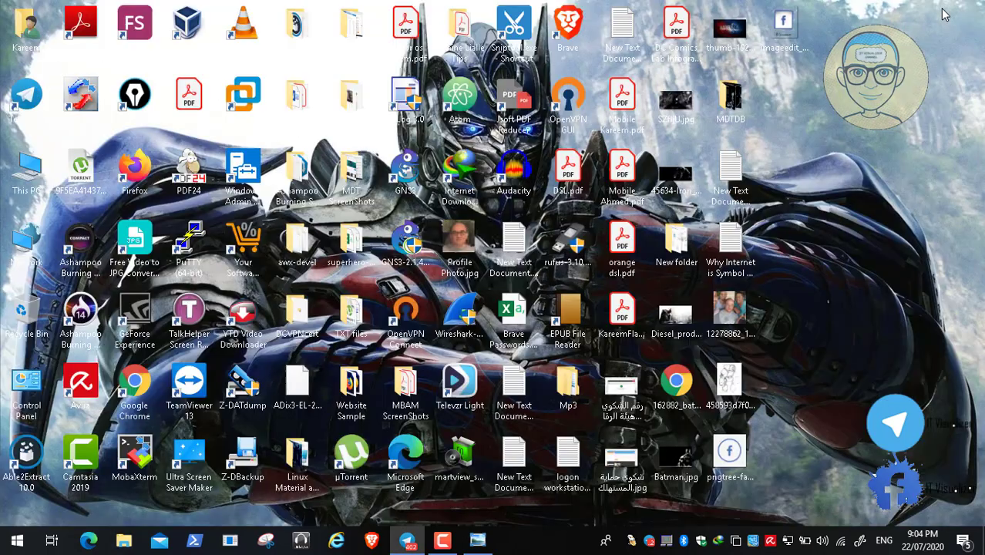
left_click(443, 539)
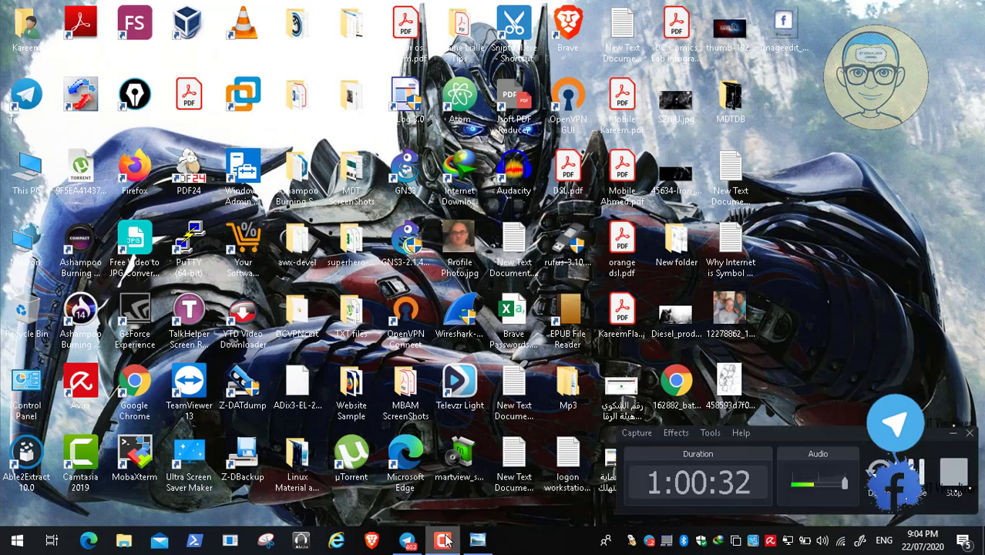